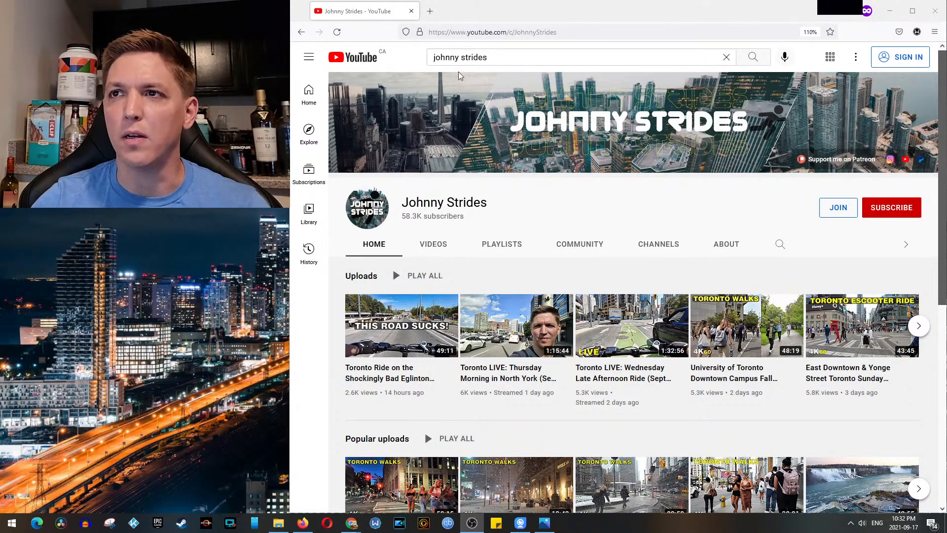
Step: Search YouTube for "johnny stumbles" and open the Johnny Stumbles channel from the results
{"action": "left_click", "coordinate": [501, 57]}
{"action": "left_click_drag", "start_coordinate": [498, 57], "coordinate": [468, 57]}
{"action": "type", "text": "umbles"}
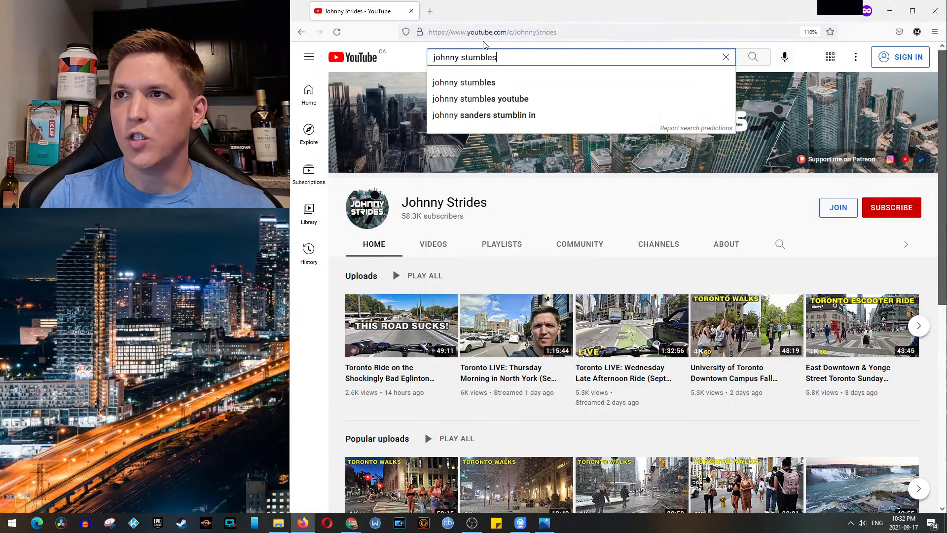
{"action": "key", "text": "Return"}
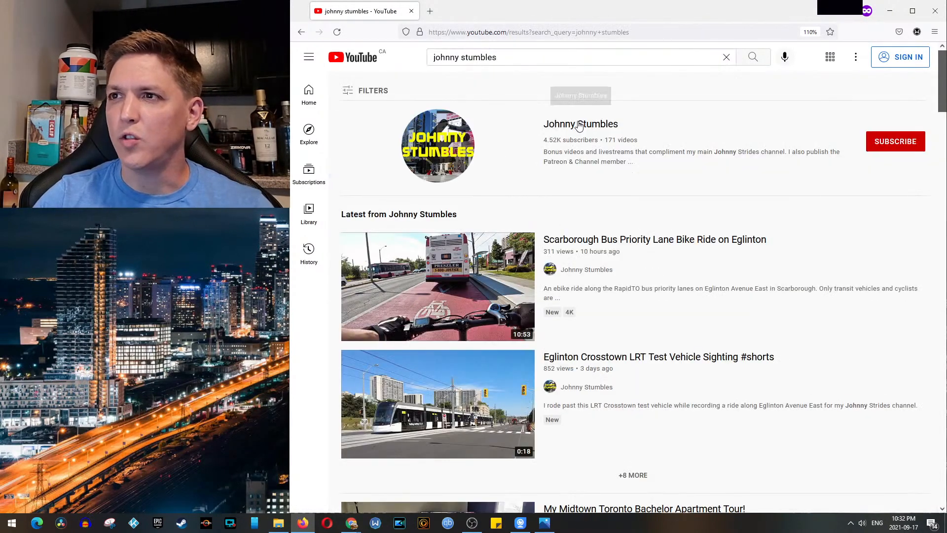
{"action": "left_click", "coordinate": [579, 124]}
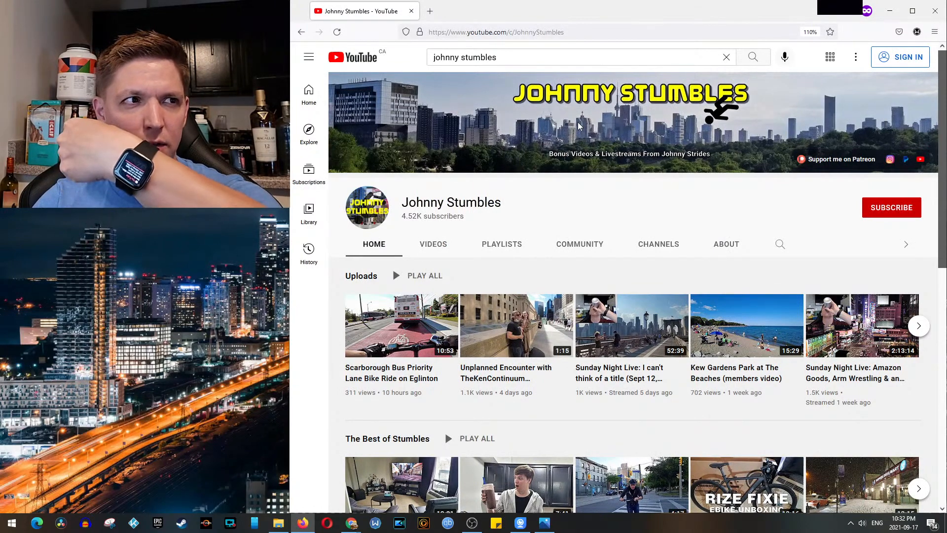
Step: Look over the Johnny Stumbles channel's home page and uploaded videos, and return to its home page
{"action": "scroll", "coordinate": [677, 274], "scroll_direction": "down", "scroll_amount": 3}
{"action": "scroll", "coordinate": [491, 237], "scroll_direction": "up", "scroll_amount": 3}
{"action": "left_click", "coordinate": [434, 244]}
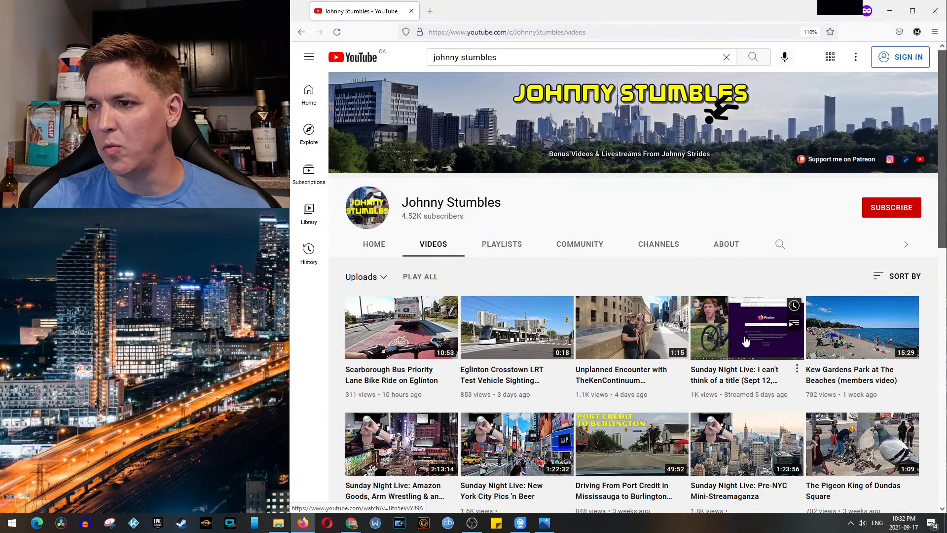
{"action": "scroll", "coordinate": [744, 342], "scroll_direction": "down", "scroll_amount": 3}
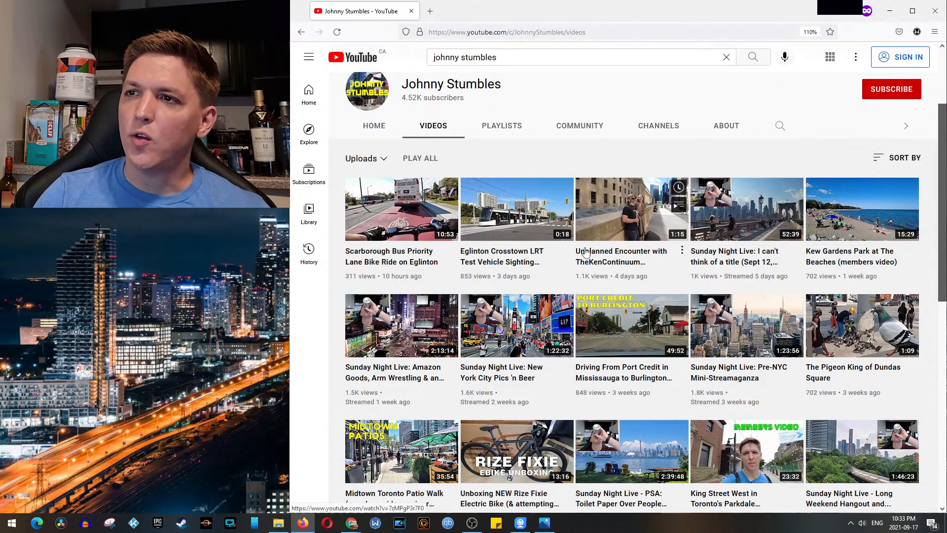
{"action": "left_click", "coordinate": [371, 125]}
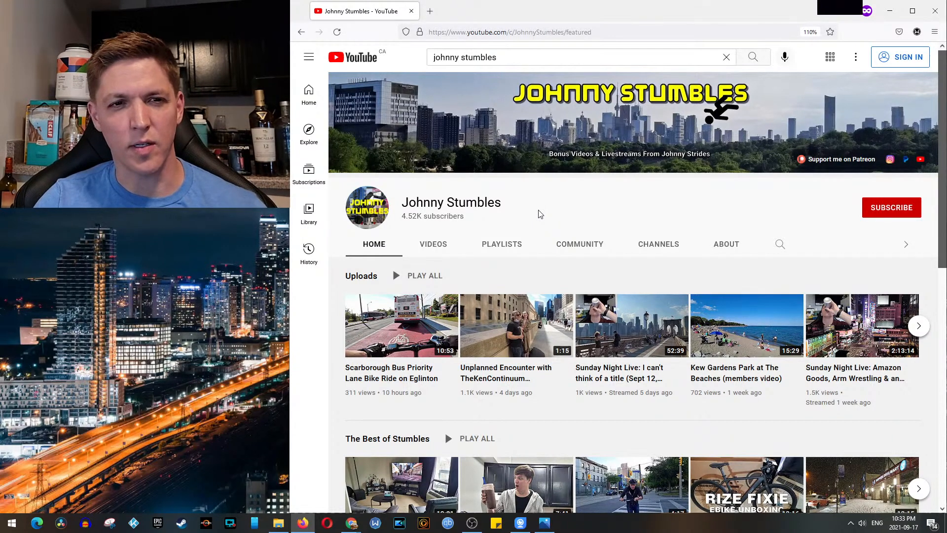
Step: Search YouTube for "johnny strides" and open the Johnny Strides channel from the results
{"action": "left_click", "coordinate": [534, 58]}
{"action": "left_click_drag", "start_coordinate": [535, 58], "coordinate": [468, 57]}
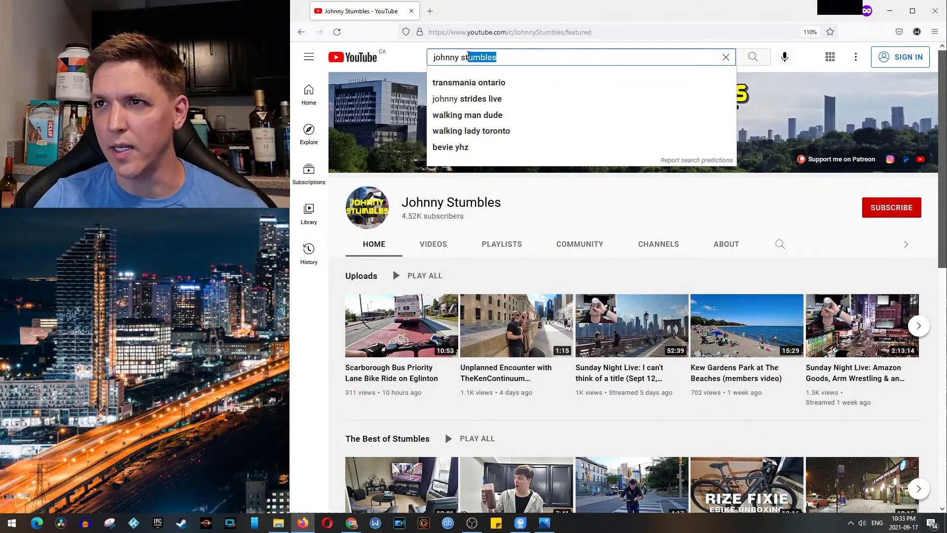
{"action": "type", "text": "rides"}
{"action": "key", "text": "Return"}
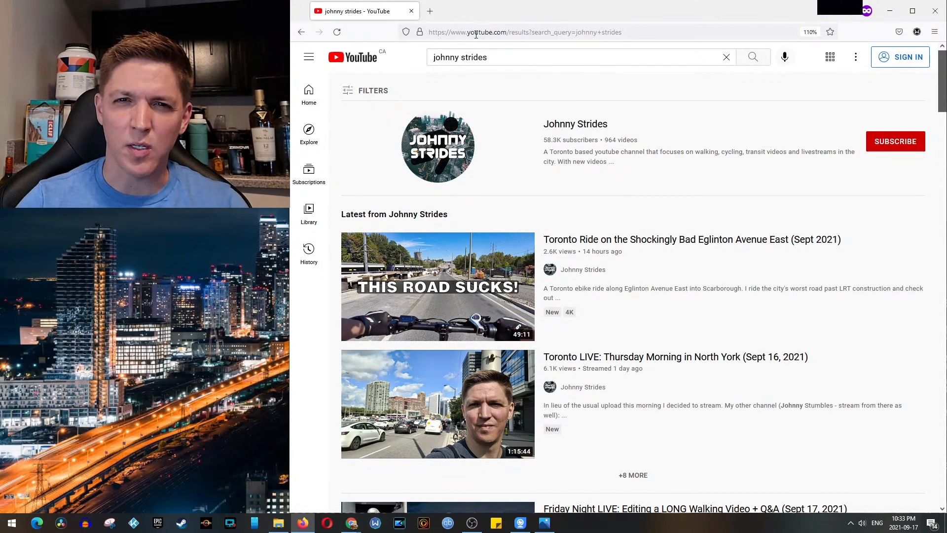
{"action": "left_click", "coordinate": [567, 123]}
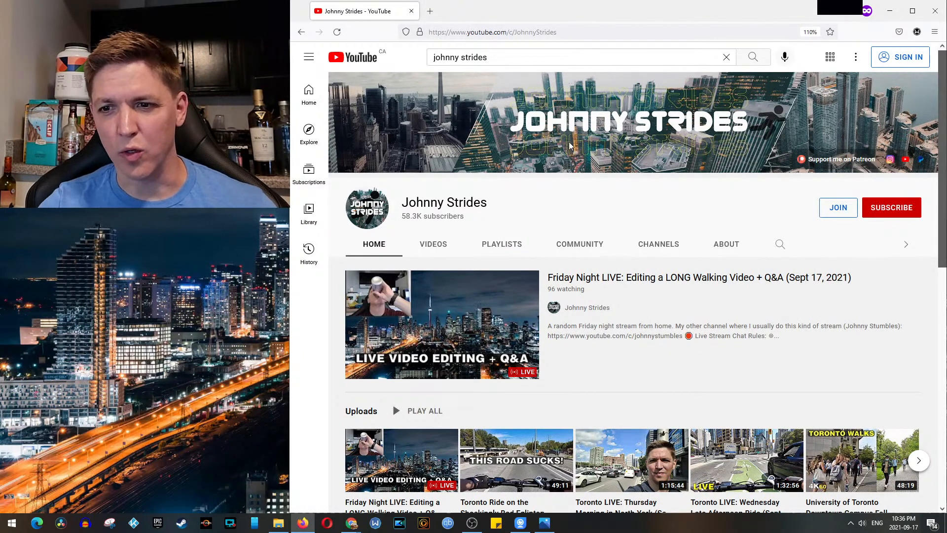
Step: Switch to File Explorer, go up to the Walks folder and look over the project folders 878, 986, 987 and 988
{"action": "left_click", "coordinate": [278, 522]}
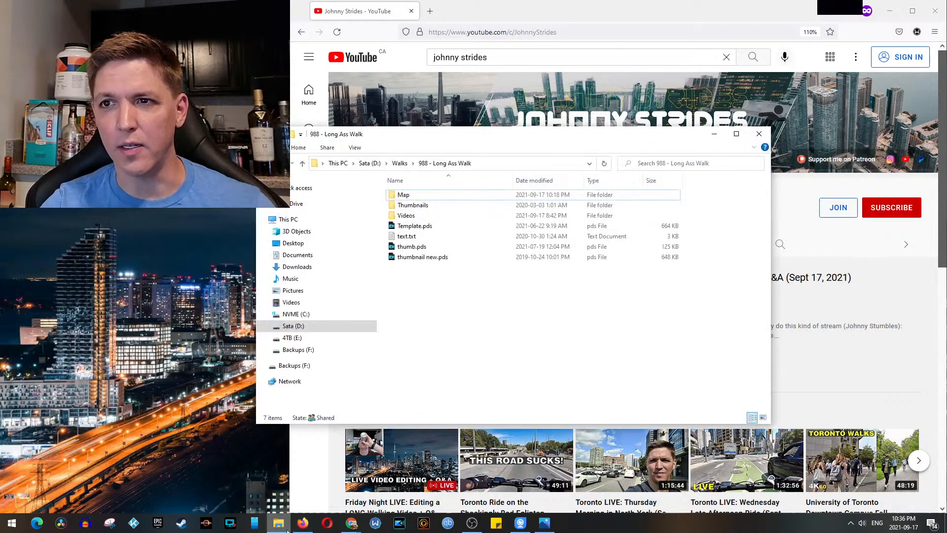
{"action": "left_click", "coordinate": [400, 164]}
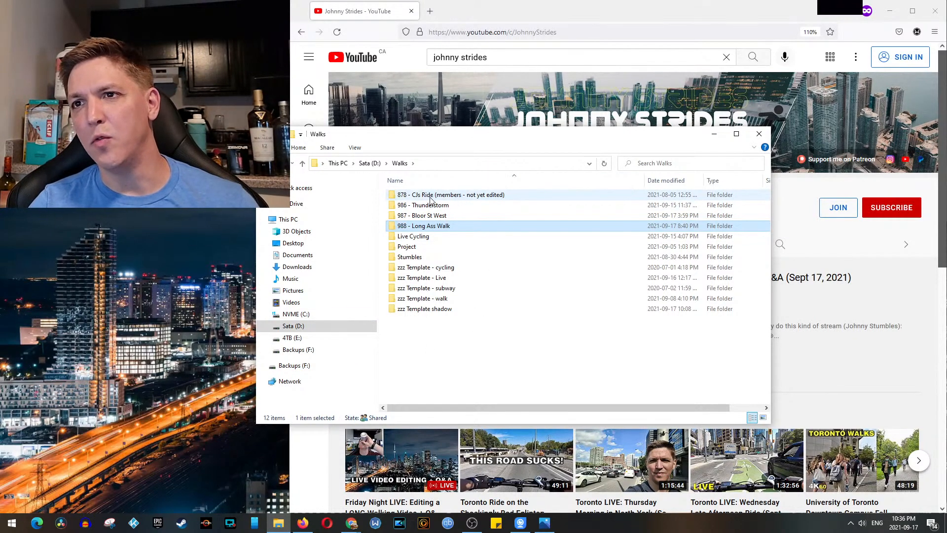
{"action": "mouse_move", "coordinate": [428, 203]}
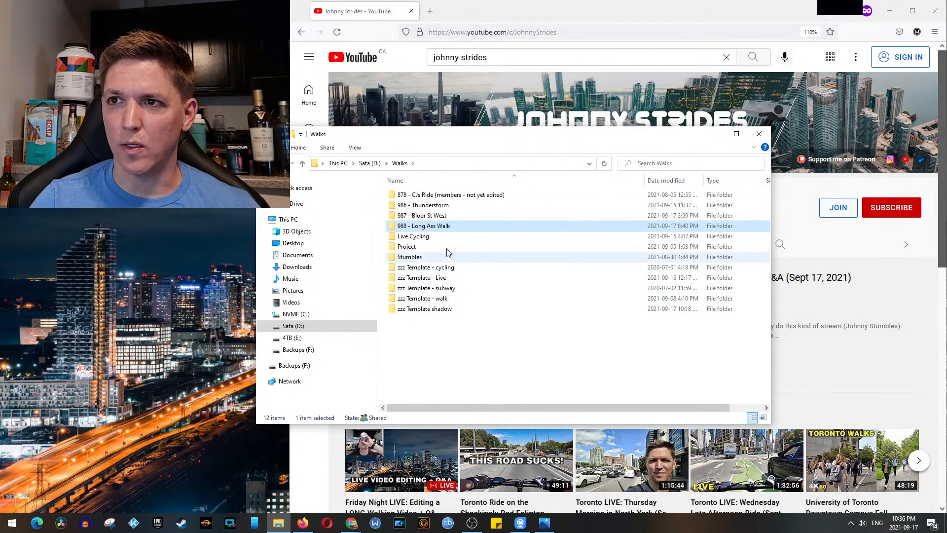
{"action": "left_click", "coordinate": [455, 197]}
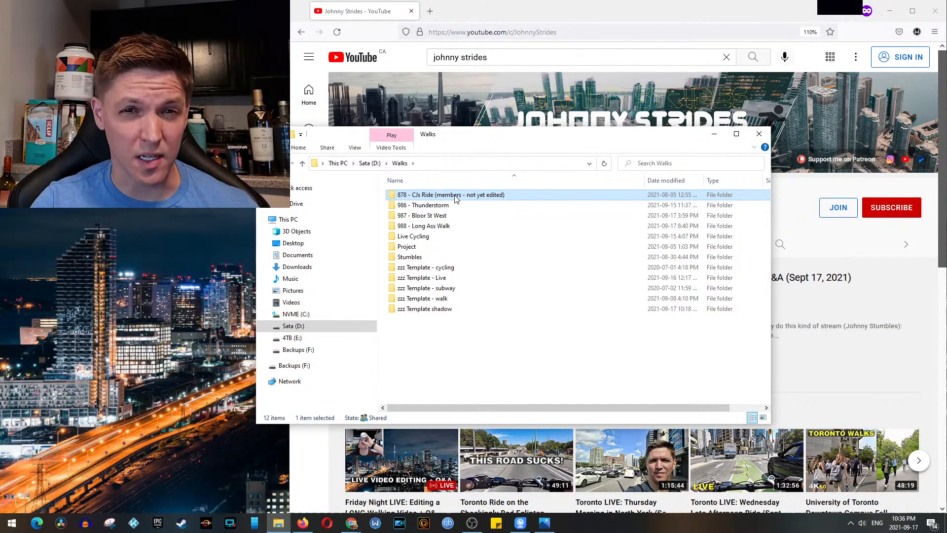
{"action": "left_click", "coordinate": [450, 209]}
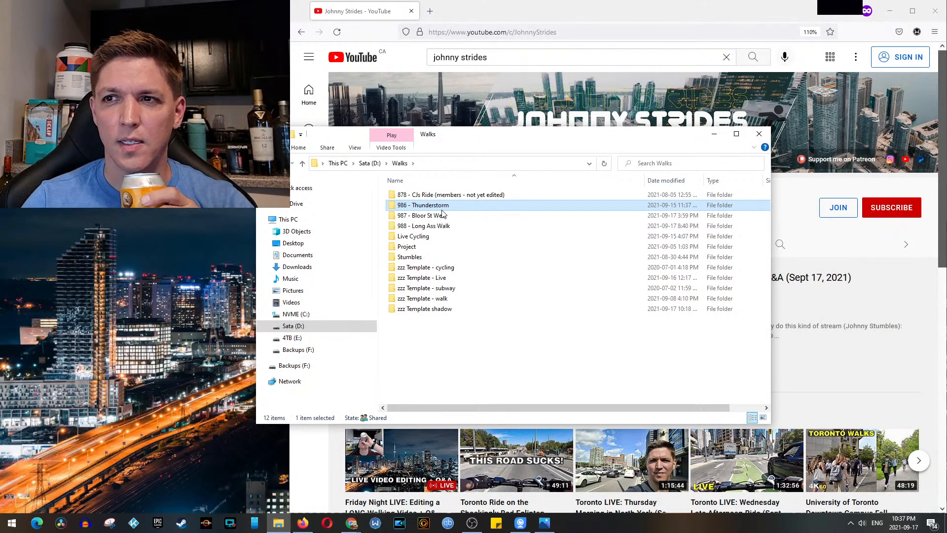
{"action": "left_click", "coordinate": [440, 217]}
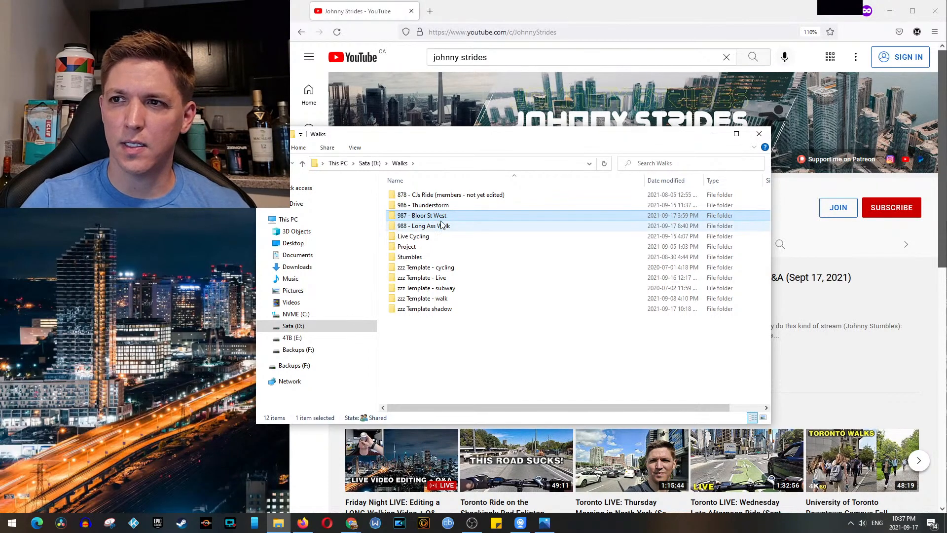
{"action": "mouse_move", "coordinate": [447, 222]}
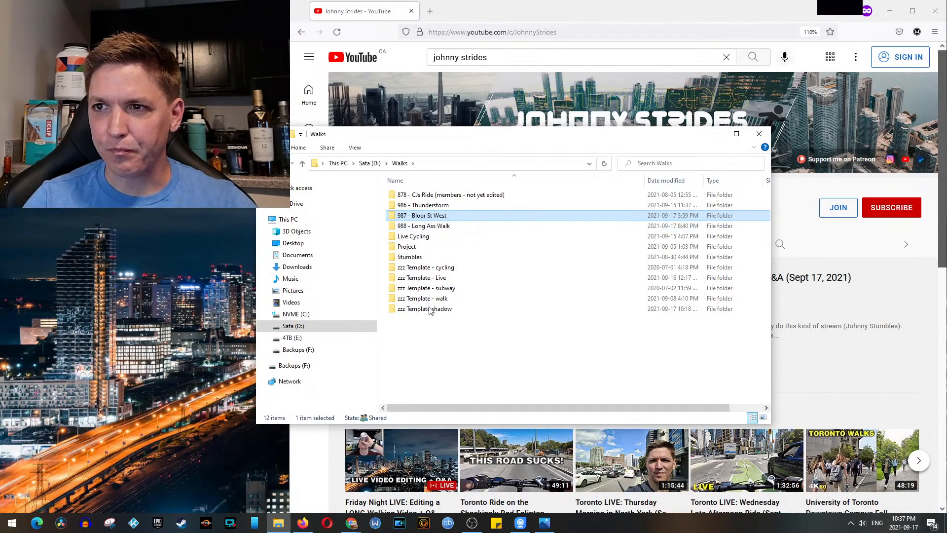
{"action": "left_click", "coordinate": [434, 226]}
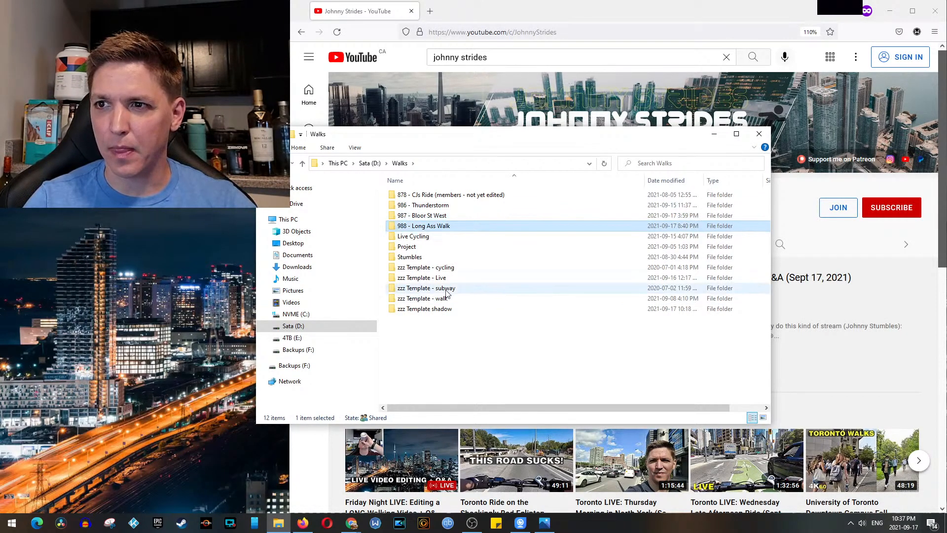
Step: Copy all files and folders inside the "zzz Template - walk" folder and return to the Walks folder
{"action": "double_click", "coordinate": [422, 299]}
{"action": "left_click_drag", "start_coordinate": [496, 323], "coordinate": [392, 189]}
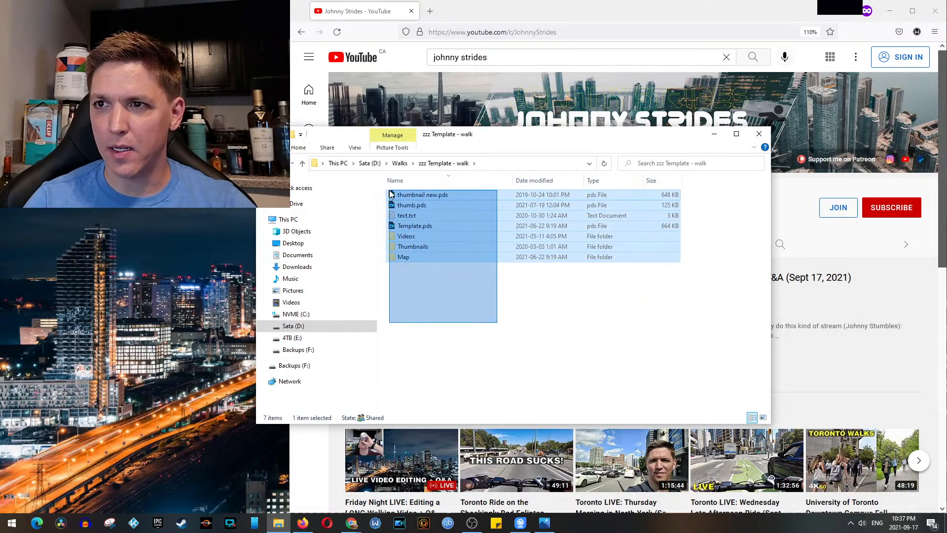
{"action": "right_click", "coordinate": [443, 226]}
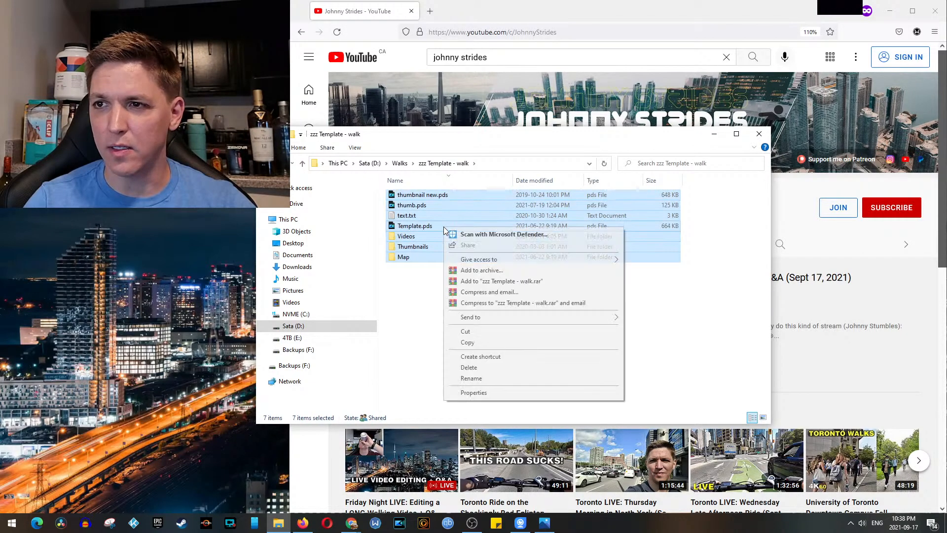
{"action": "left_click", "coordinate": [493, 345]}
{"action": "left_click", "coordinate": [400, 164]}
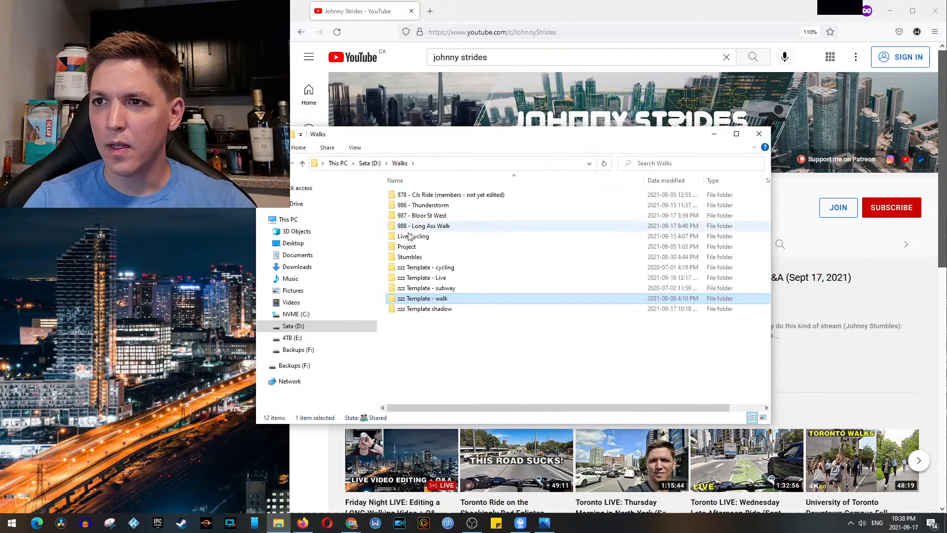
Step: Open the Cam 1 folder within the Videos folder of "988 - Long Ass Walk" and look over its last clips
{"action": "double_click", "coordinate": [418, 230]}
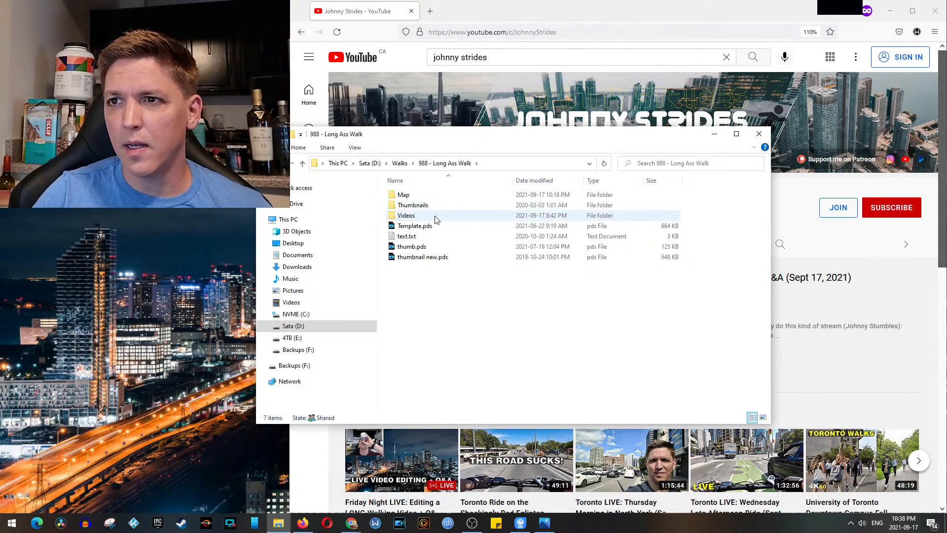
{"action": "double_click", "coordinate": [433, 216]}
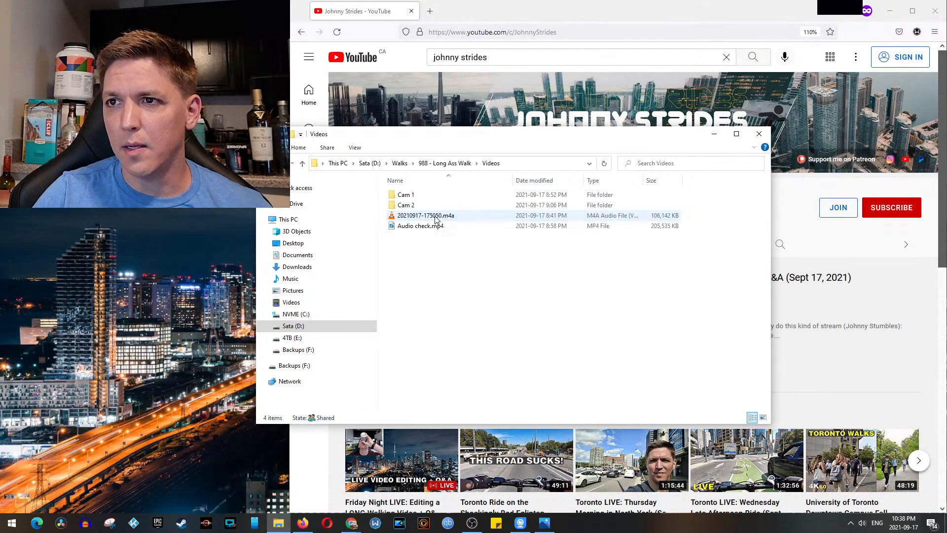
{"action": "double_click", "coordinate": [428, 196]}
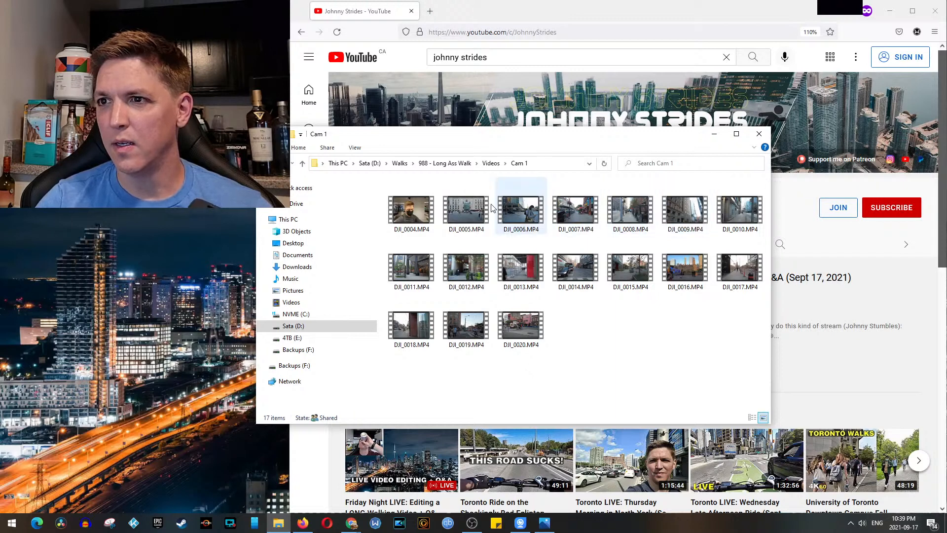
{"action": "left_click", "coordinate": [527, 330]}
{"action": "left_click", "coordinate": [488, 331]}
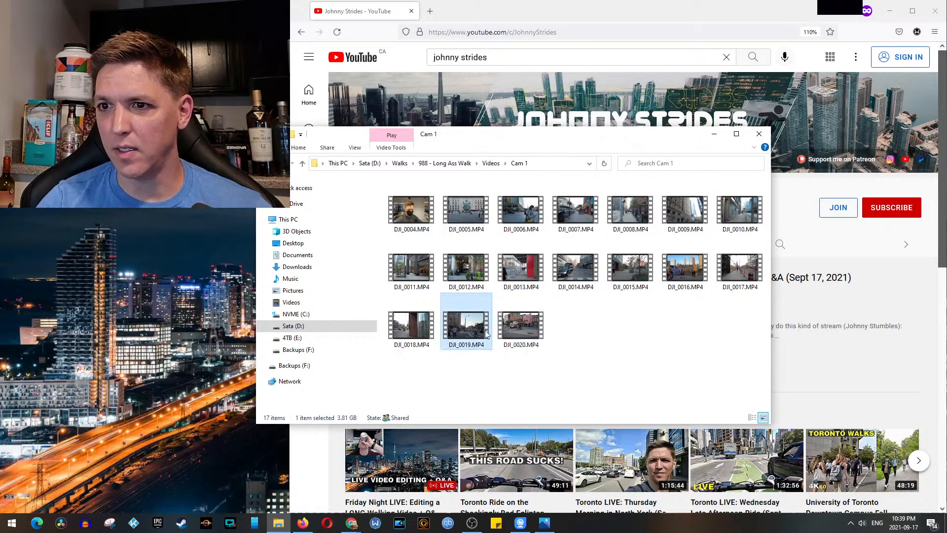
{"action": "left_click", "coordinate": [431, 328]}
Step: Check the combined file properties of all clips in the Cam 1 folder, and close them without changes
{"action": "left_click_drag", "start_coordinate": [743, 366], "coordinate": [387, 179]}
{"action": "right_click", "coordinate": [429, 212]}
{"action": "left_click", "coordinate": [458, 397]}
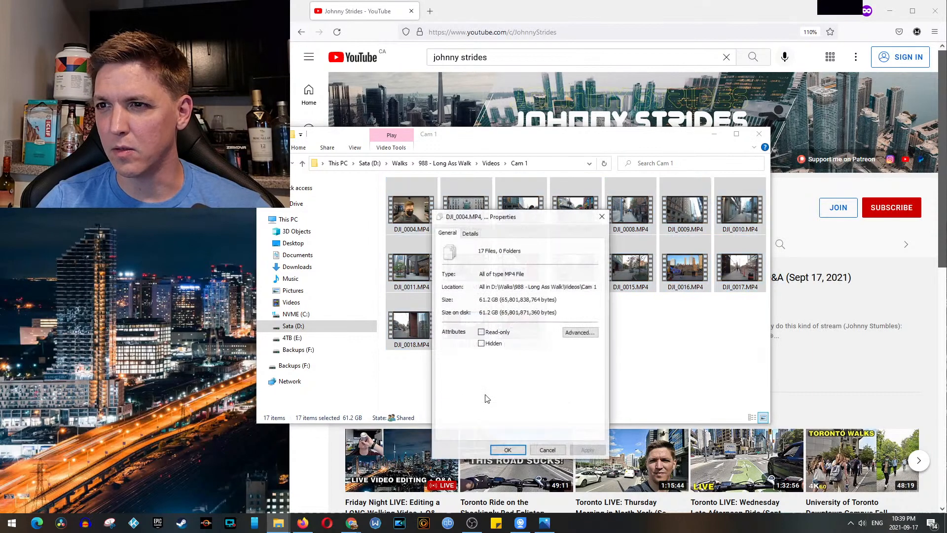
{"action": "left_click", "coordinate": [548, 450]}
Step: Open the Cam 2 folder and select all its clips to check their total size
{"action": "left_click", "coordinate": [491, 164]}
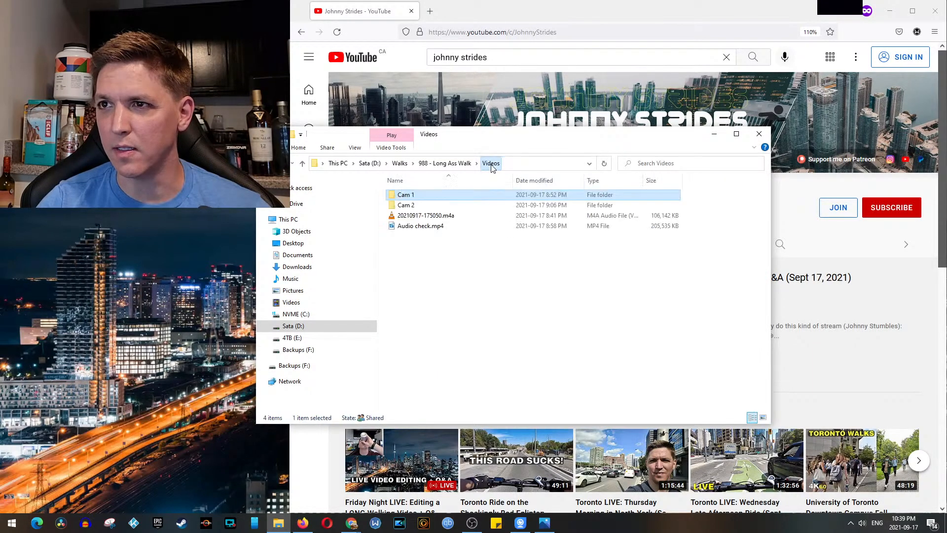
{"action": "double_click", "coordinate": [438, 206]}
{"action": "left_click_drag", "start_coordinate": [765, 329], "coordinate": [385, 178]}
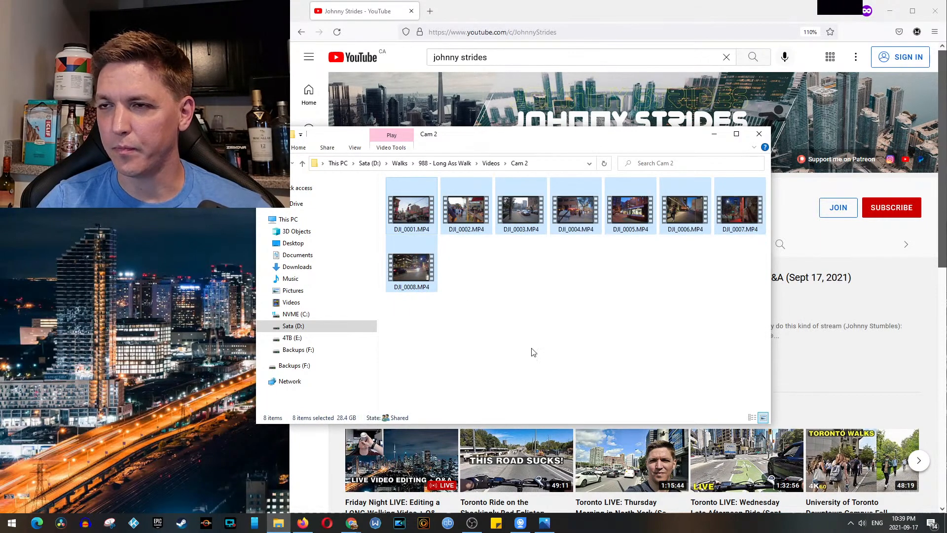
Step: Return to the Videos folder of project 988 and look at 20210917-175050.m4a and Audio check.mp4
{"action": "left_click", "coordinate": [460, 168]}
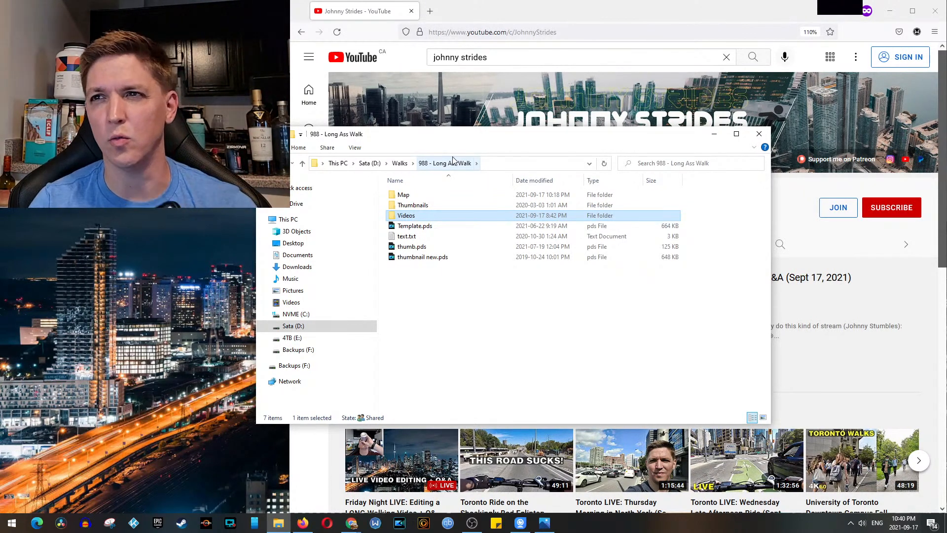
{"action": "double_click", "coordinate": [426, 219]}
{"action": "left_click", "coordinate": [422, 219]}
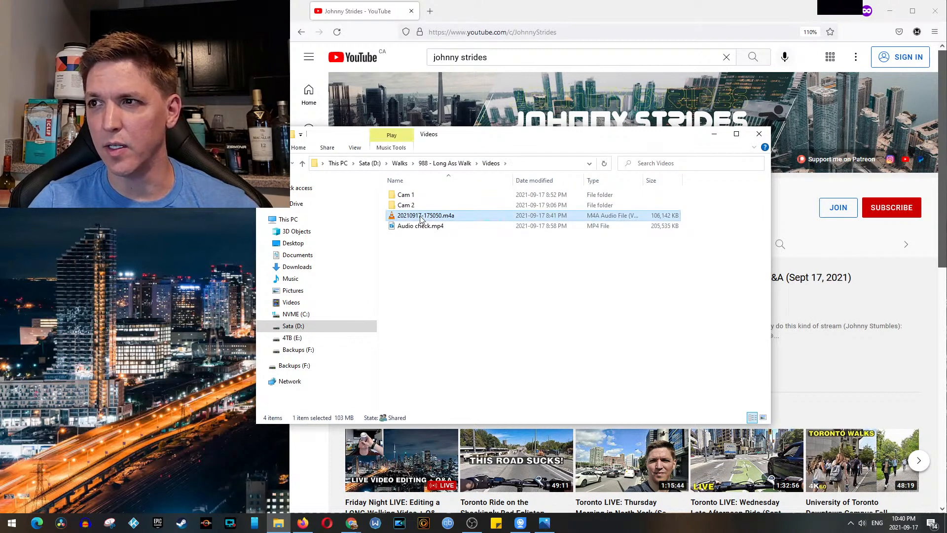
{"action": "left_click", "coordinate": [429, 227]}
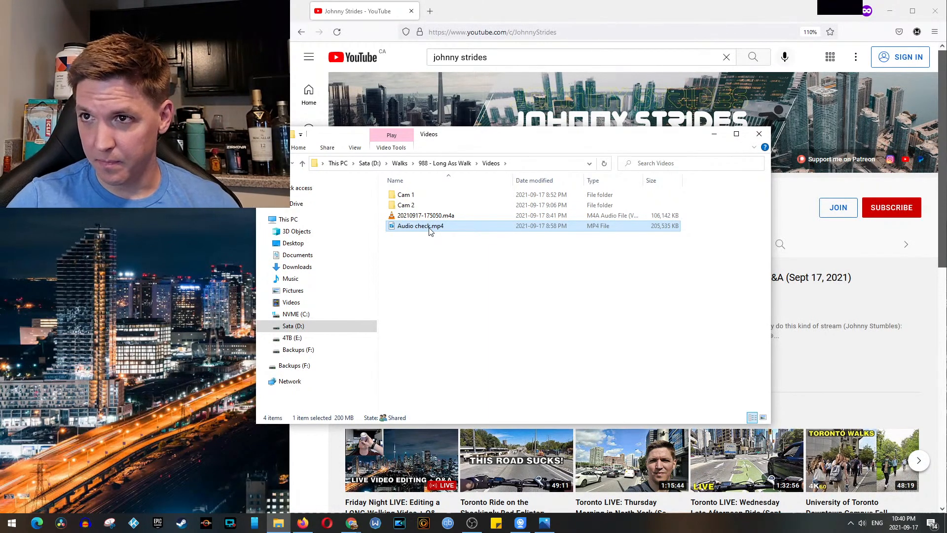
Step: Open Template.pds from the "988 - Long Ass Walk" folder in PowerDirector and move the playhead to the timeline's start
{"action": "left_click", "coordinate": [453, 164]}
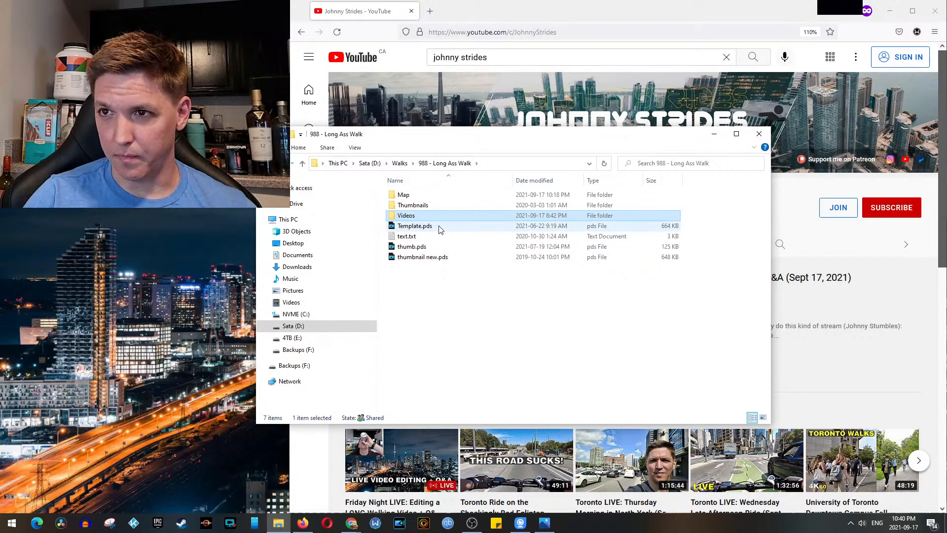
{"action": "left_click", "coordinate": [441, 227]}
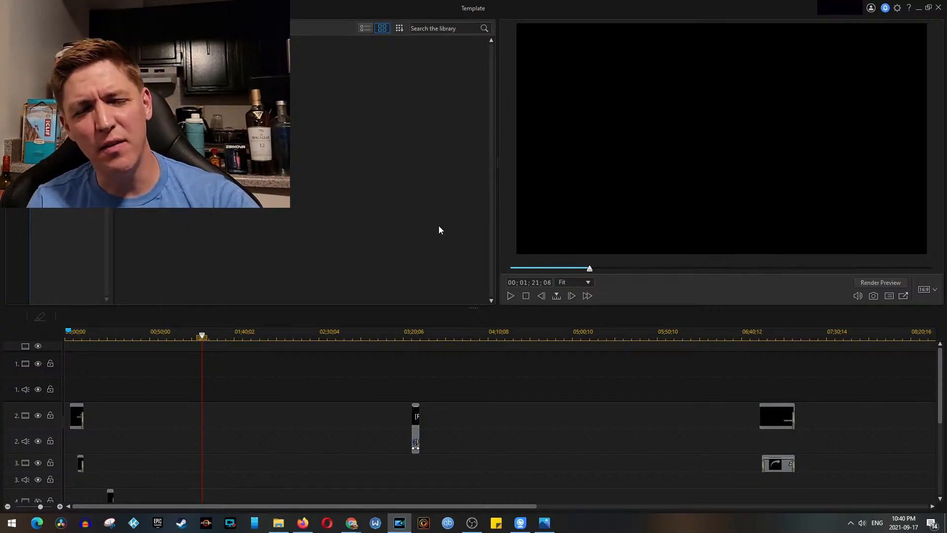
{"action": "left_click", "coordinate": [72, 333]}
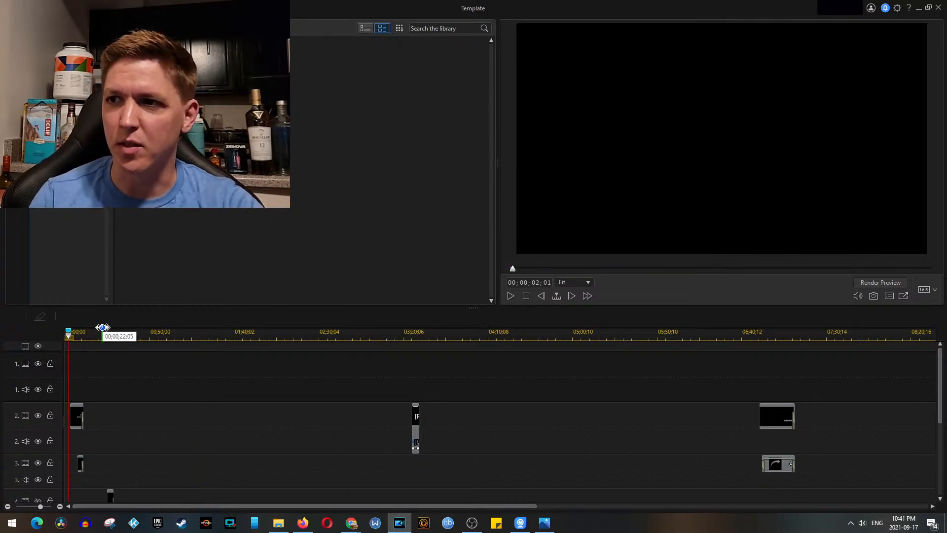
Step: Set the preview quality to HD Preview Resolution
{"action": "right_click", "coordinate": [680, 236]}
{"action": "mouse_move", "coordinate": [739, 256]}
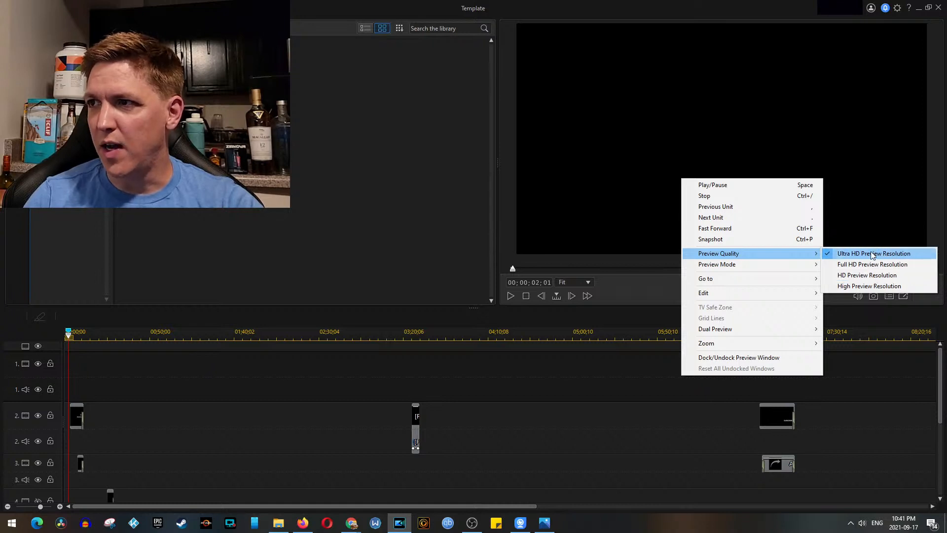
{"action": "left_click", "coordinate": [867, 276]}
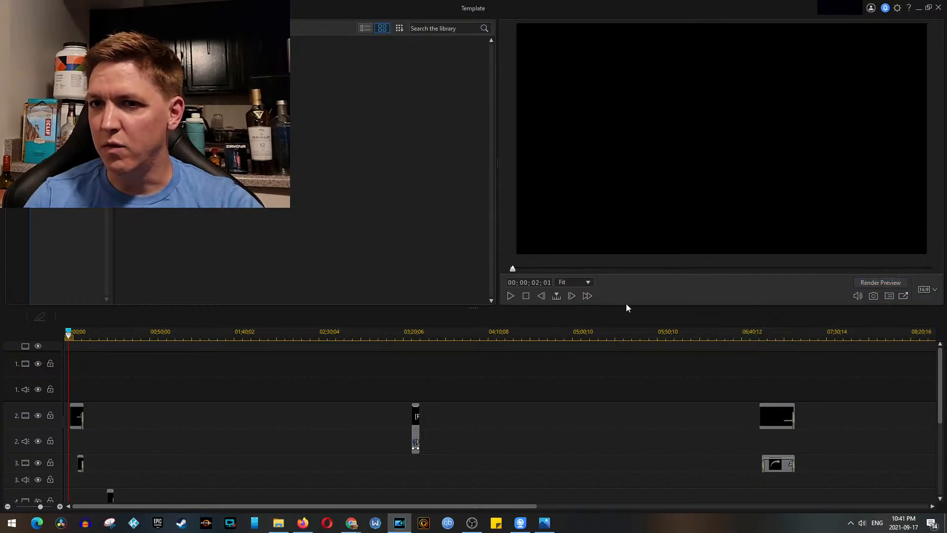
Step: Play the opening title sequence and remove its clips from tracks 2 and 3 at the timeline's start
{"action": "key", "text": "space"}
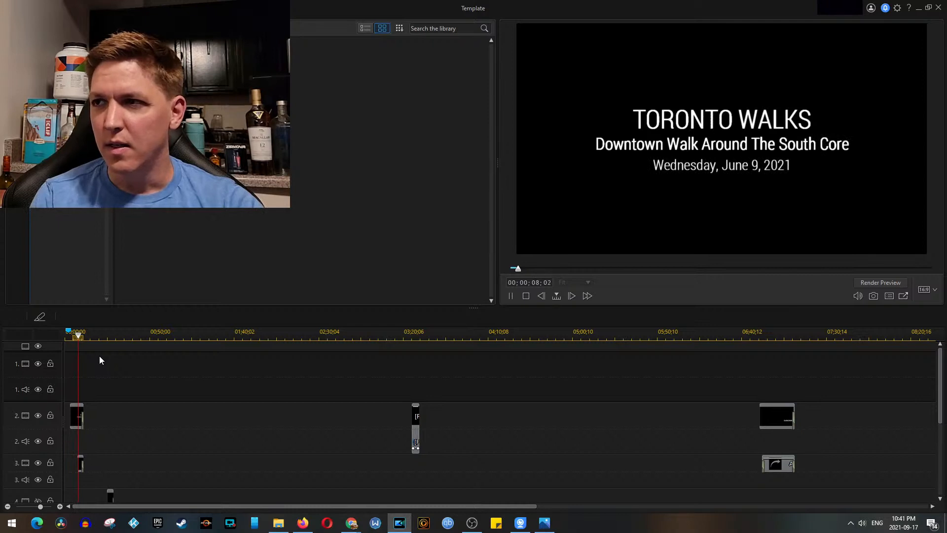
{"action": "key", "text": "space"}
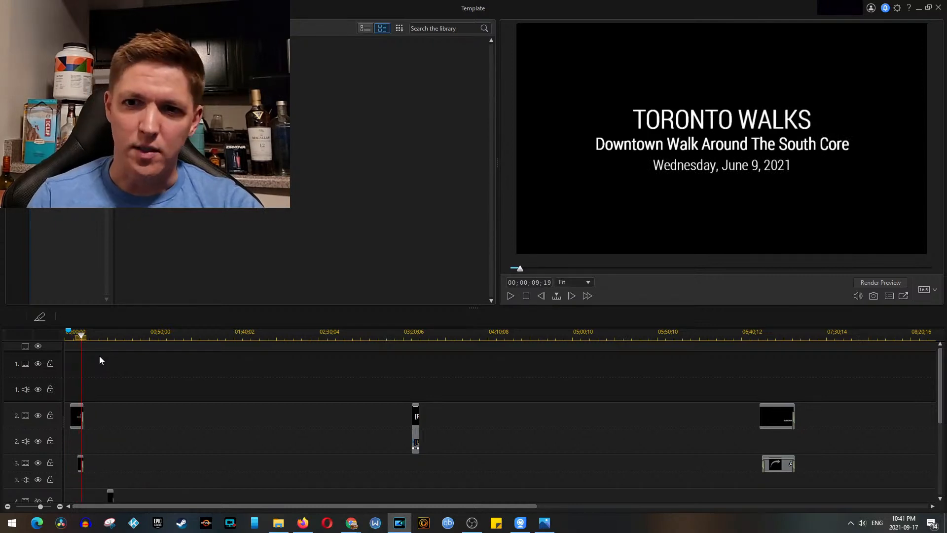
{"action": "left_click_drag", "start_coordinate": [106, 394], "coordinate": [69, 478]}
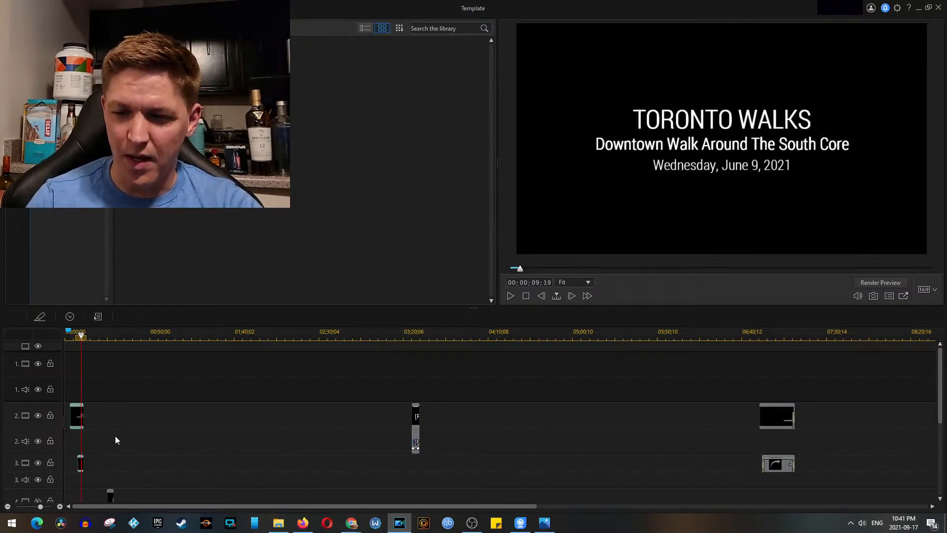
{"action": "right_click", "coordinate": [116, 438]}
{"action": "left_click", "coordinate": [124, 437]}
Step: Remove the short clip on track 4 near 00;00;27;12
{"action": "left_click", "coordinate": [111, 338]}
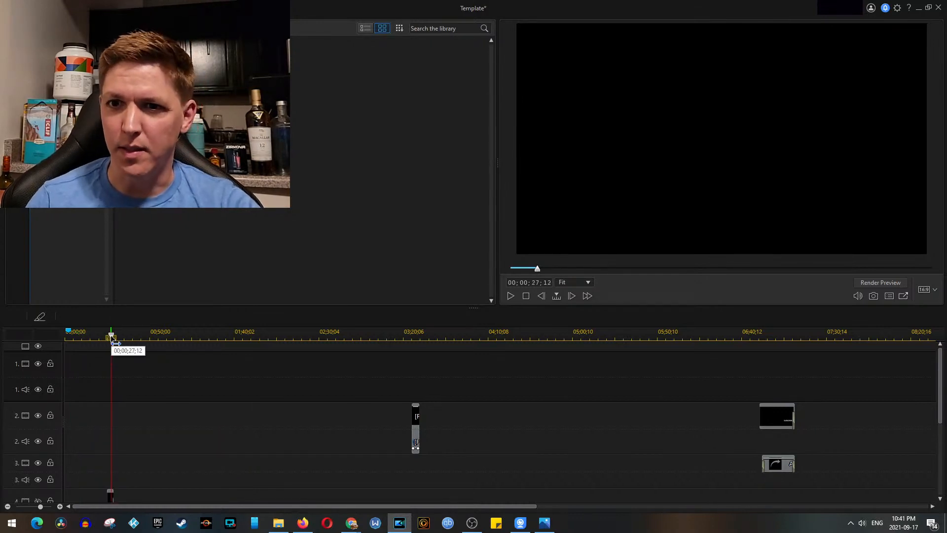
{"action": "left_click", "coordinate": [112, 493]}
{"action": "left_click", "coordinate": [125, 422]}
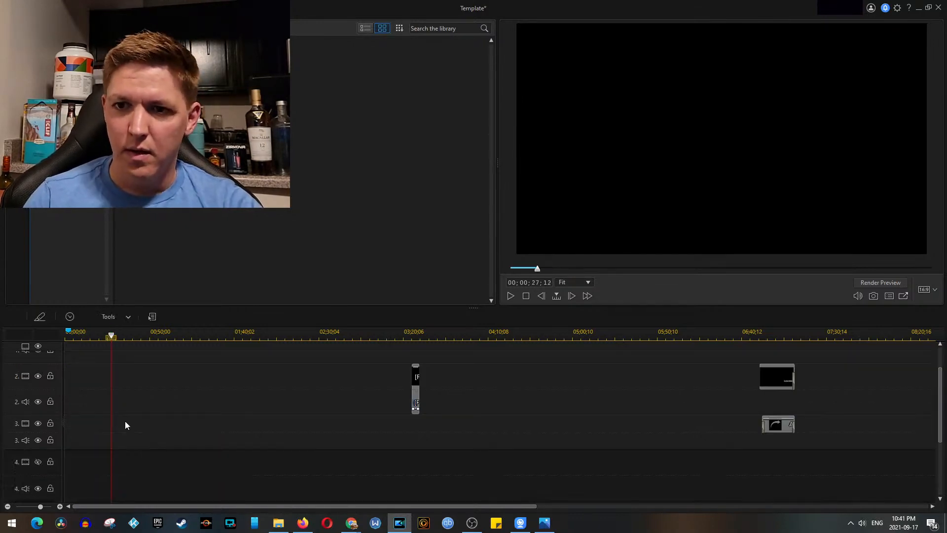
{"action": "left_click_drag", "start_coordinate": [939, 414], "coordinate": [918, 337]}
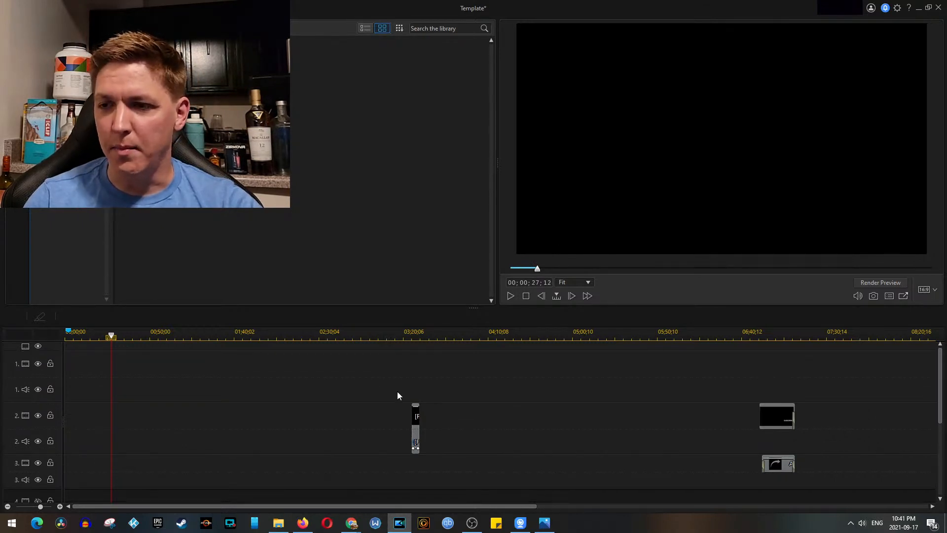
Step: Preview the YouTube subscribe and bell animation on track 2 and the closing subscribe end screen
{"action": "left_click", "coordinate": [417, 417]}
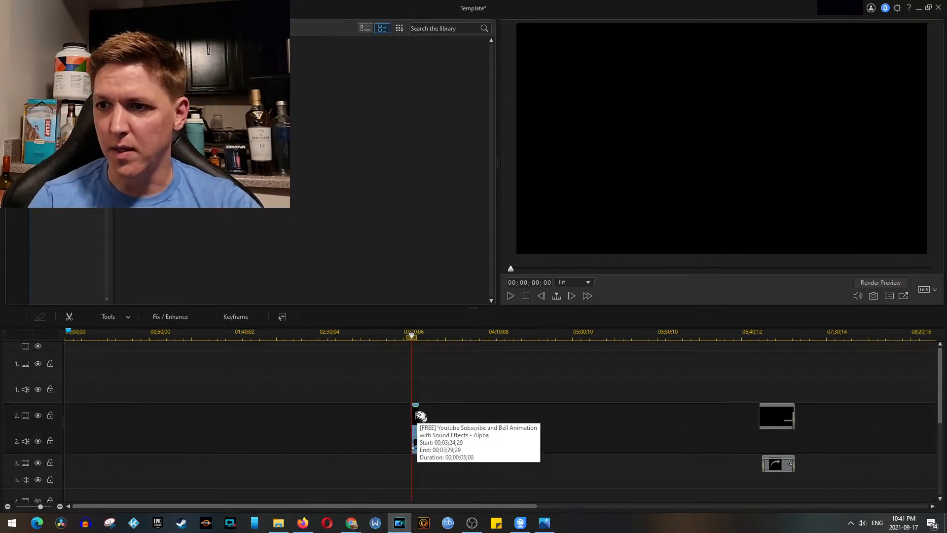
{"action": "key", "text": "space"}
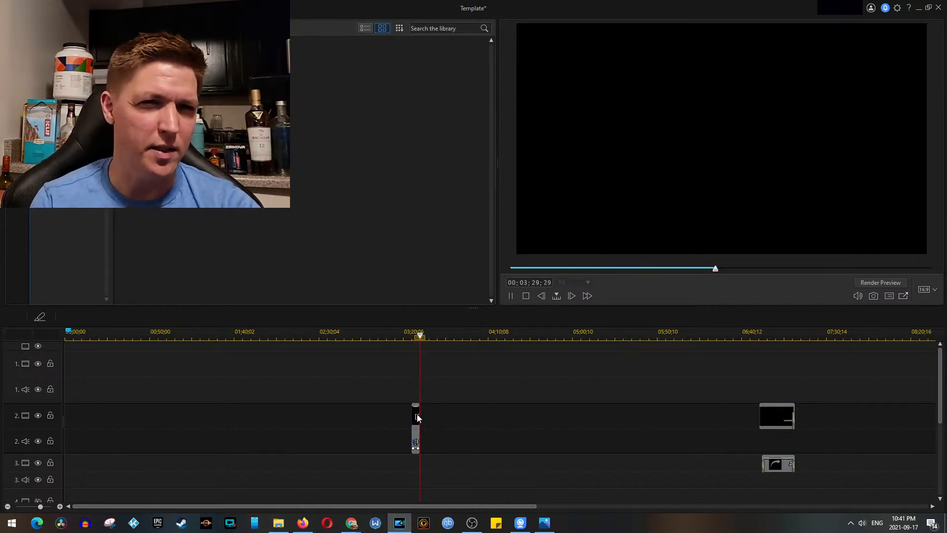
{"action": "key", "text": "space"}
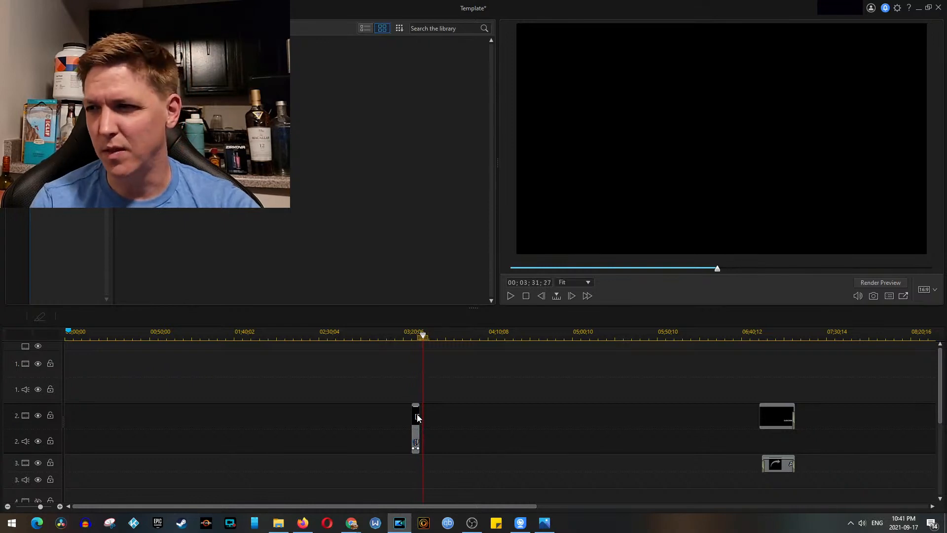
{"action": "left_click", "coordinate": [769, 335]}
{"action": "key", "text": "space"}
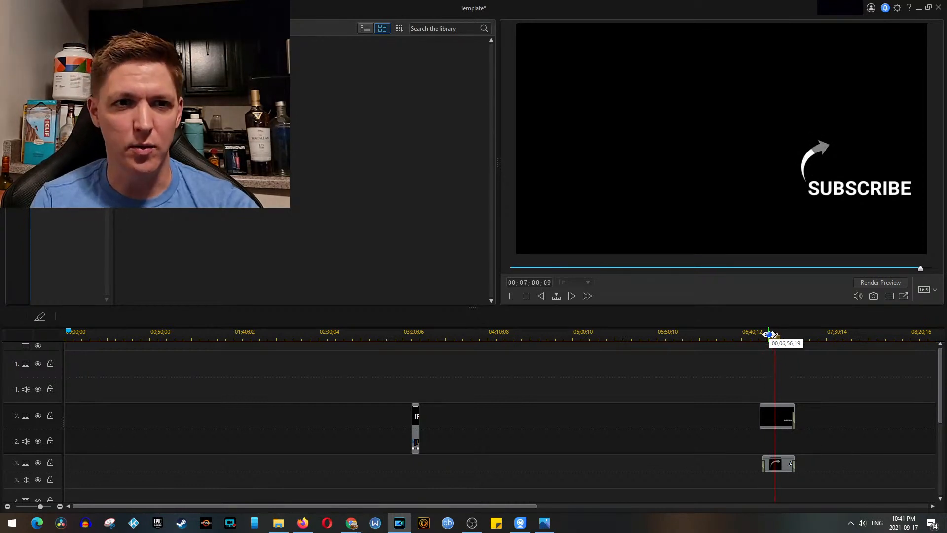
{"action": "key", "text": "space"}
Step: Insert DJI_0004.MP4 from the Videos folder's Cam 1 subfolder at the start of video track 1
{"action": "left_click", "coordinate": [279, 523]}
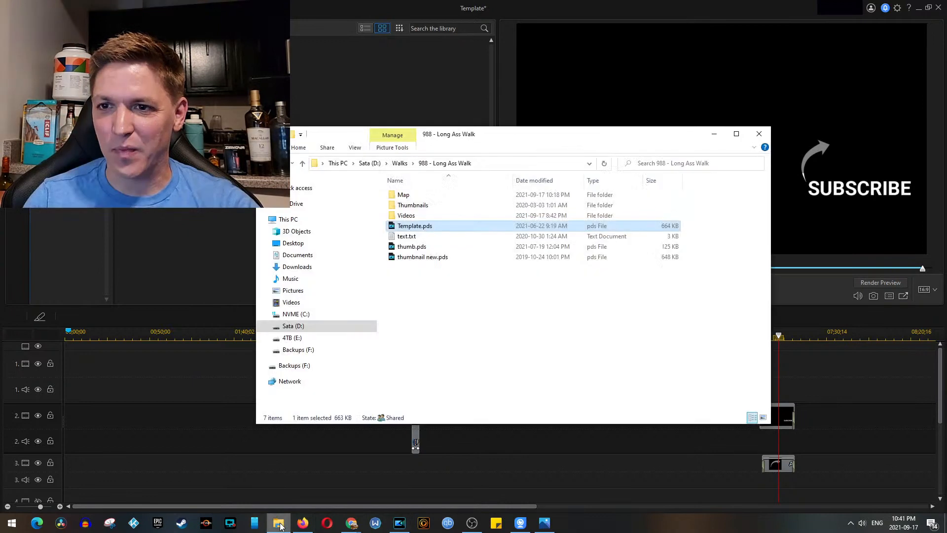
{"action": "double_click", "coordinate": [417, 217]}
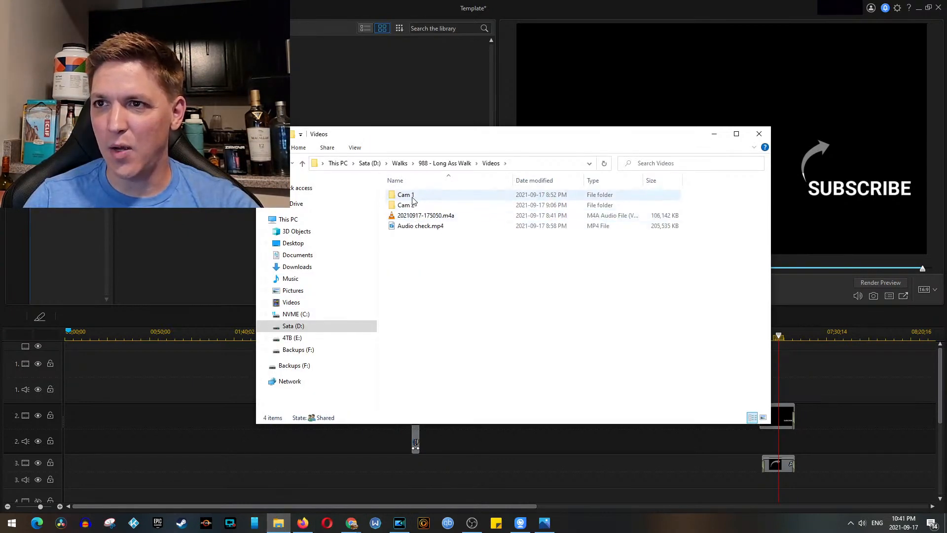
{"action": "double_click", "coordinate": [409, 194]}
{"action": "left_click", "coordinate": [414, 211]}
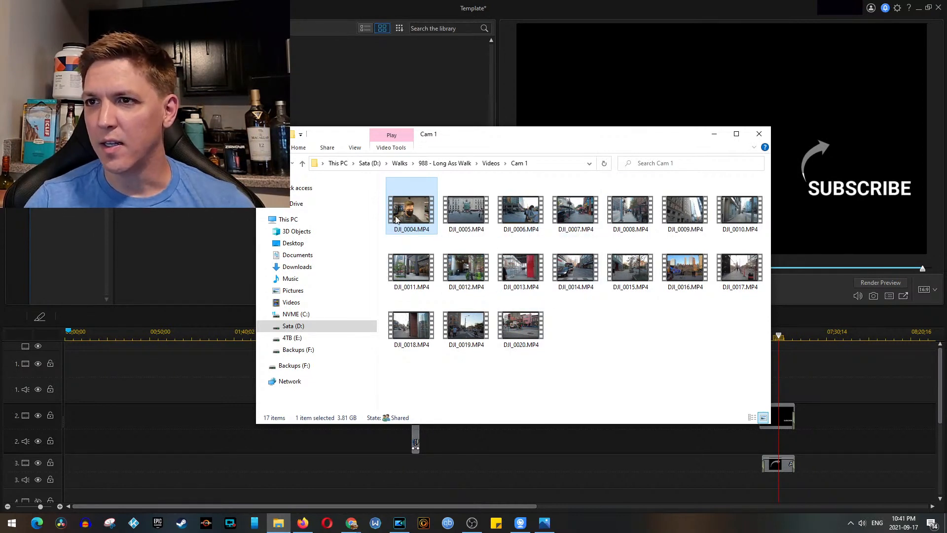
{"action": "left_click_drag", "start_coordinate": [414, 214], "coordinate": [63, 377]}
{"action": "left_click", "coordinate": [95, 376]}
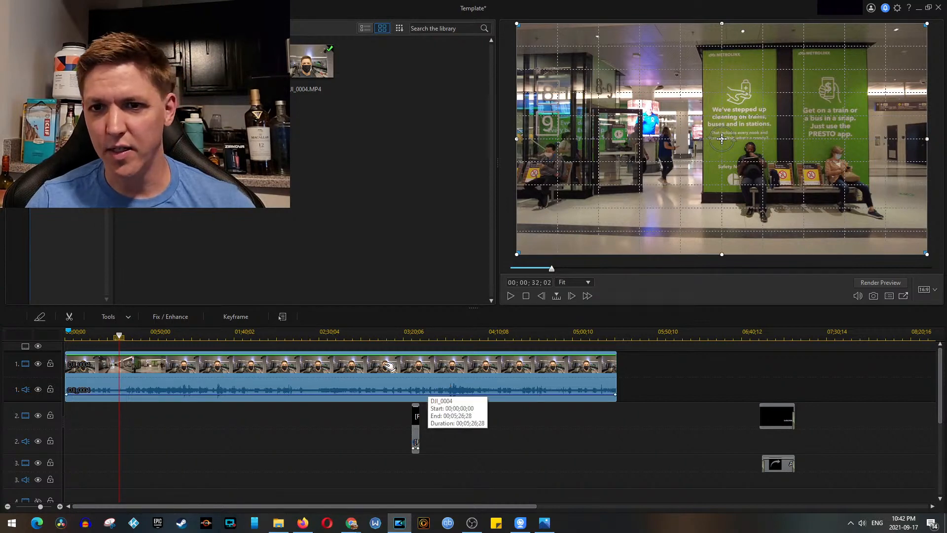
Step: Return the playhead to the timeline's start and play the opening seconds of the DJI_0004 clip
{"action": "left_click_drag", "start_coordinate": [119, 336], "coordinate": [20, 350]}
{"action": "left_click", "coordinate": [133, 362]}
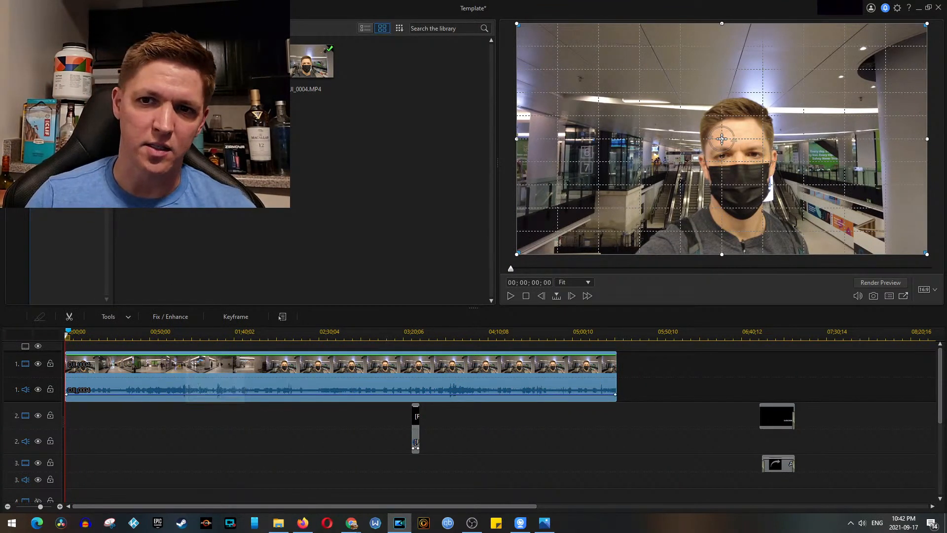
{"action": "left_click", "coordinate": [250, 460]}
{"action": "key", "text": "space"}
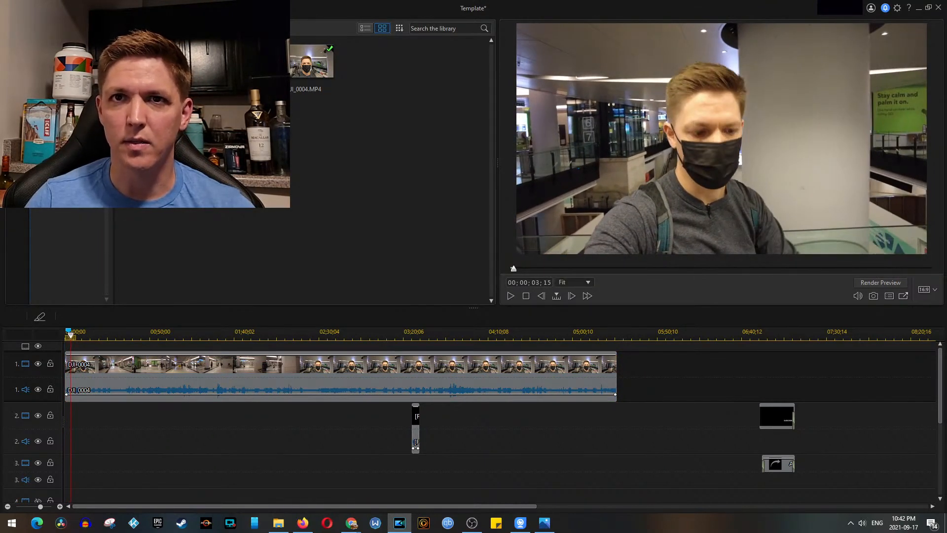
Step: Apply the Fade transition to the beginning of the DJI_0004 clip and play it back
{"action": "left_click", "coordinate": [18, 87]}
{"action": "left_click", "coordinate": [59, 61]}
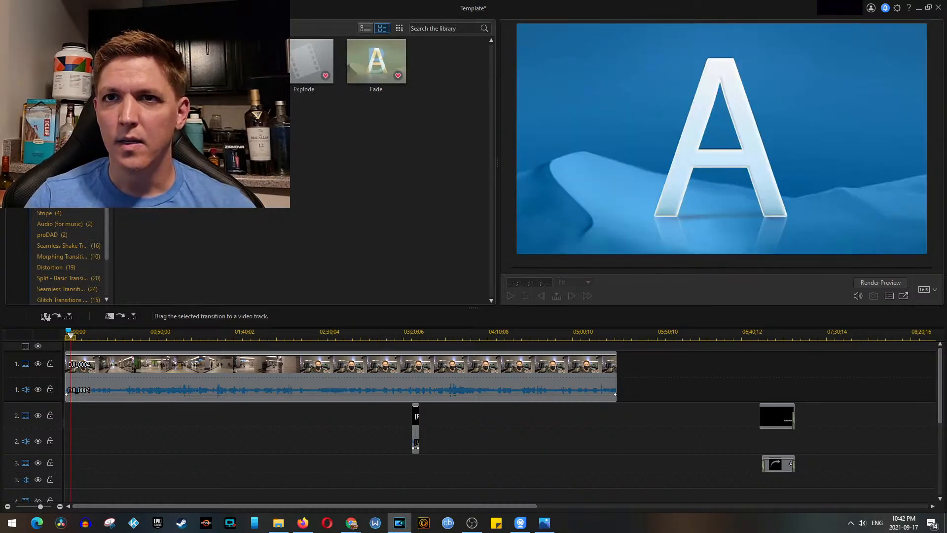
{"action": "left_click_drag", "start_coordinate": [68, 372], "coordinate": [68, 374]}
{"action": "scroll", "coordinate": [93, 383], "scroll_direction": "up", "scroll_amount": 3}
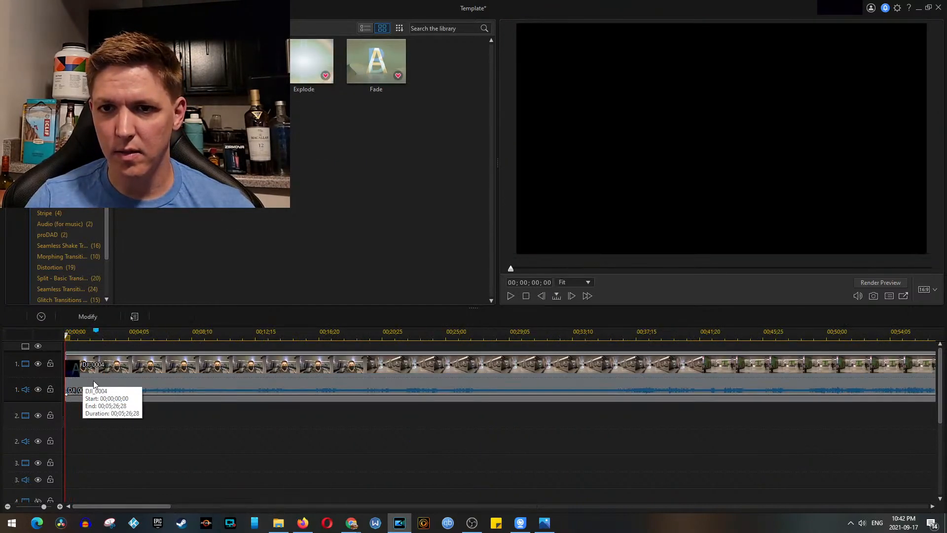
{"action": "key", "text": "space"}
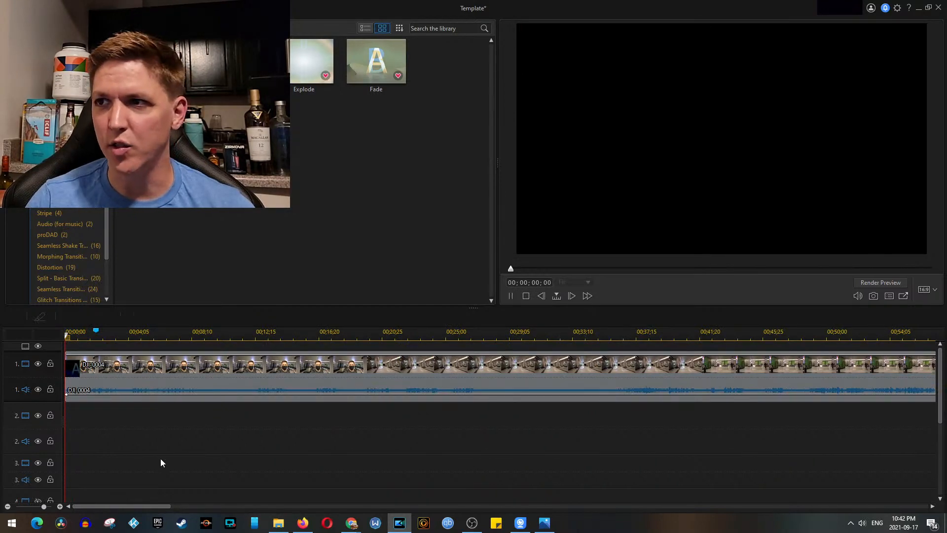
{"action": "key", "text": "space"}
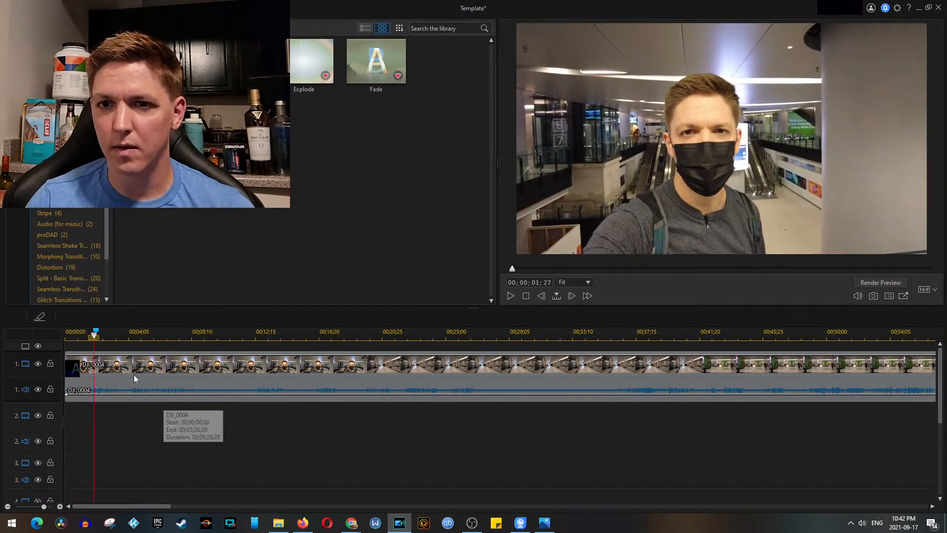
Step: Trim the beginning of the DJI_0004 clip to start at 00;00;00;08, playing the opening to judge the cut
{"action": "left_click", "coordinate": [136, 378]}
{"action": "left_click_drag", "start_coordinate": [66, 385], "coordinate": [72, 385]}
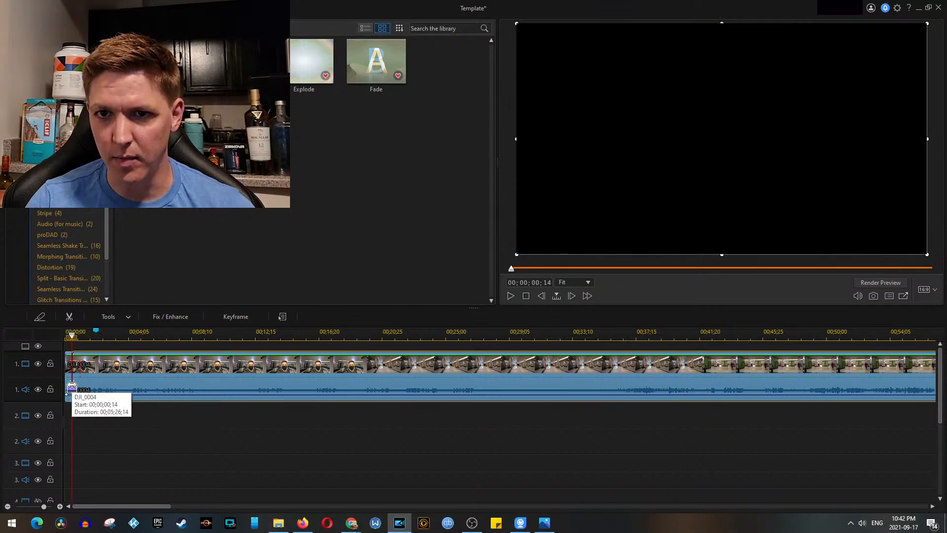
{"action": "left_click", "coordinate": [126, 425]}
{"action": "key", "text": "space"}
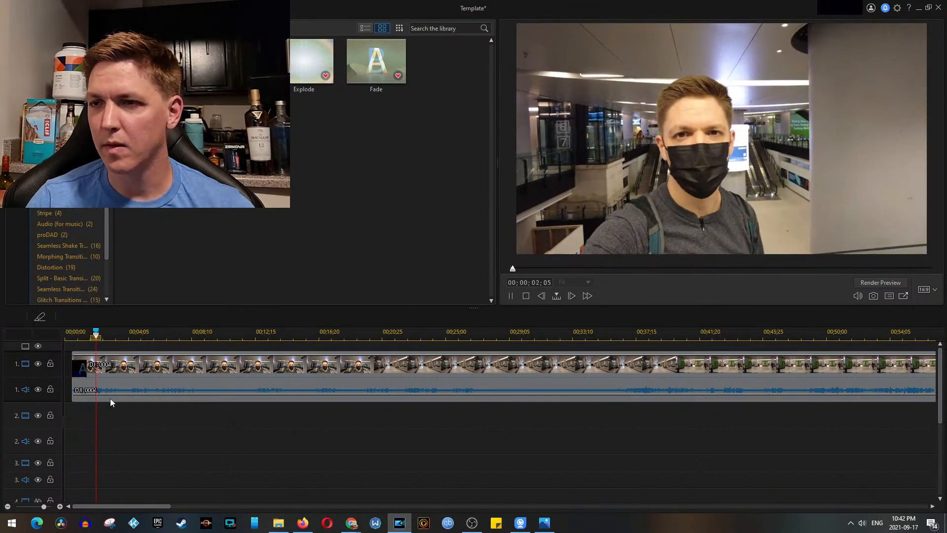
{"action": "left_click", "coordinate": [101, 389]}
{"action": "left_click_drag", "start_coordinate": [70, 384], "coordinate": [69, 386]}
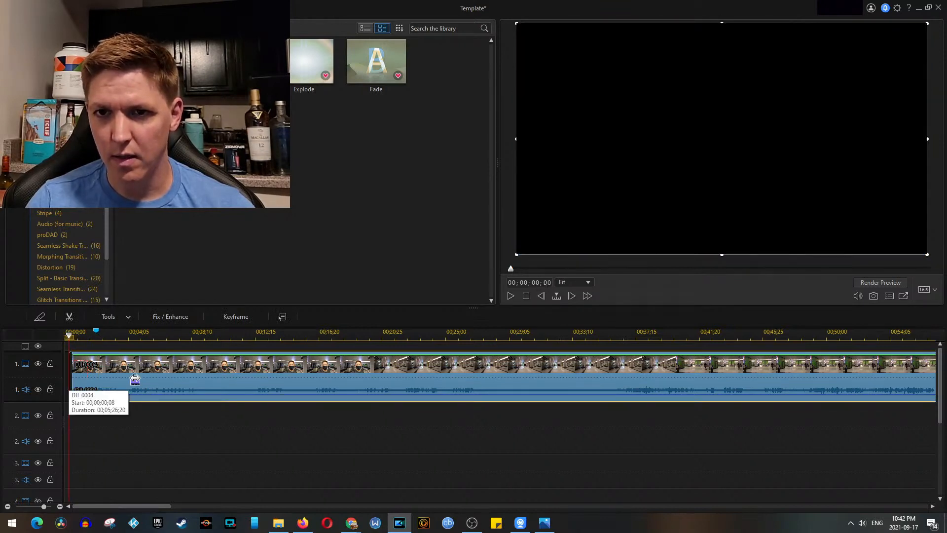
Step: Move the DJI_0004 clip along track 1 so that it starts at about 00;07;52;12
{"action": "left_click_drag", "start_coordinate": [173, 379], "coordinate": [128, 380]}
{"action": "scroll", "coordinate": [300, 412], "scroll_direction": "down", "scroll_amount": 3}
{"action": "scroll", "coordinate": [300, 413], "scroll_direction": "down", "scroll_amount": 5}
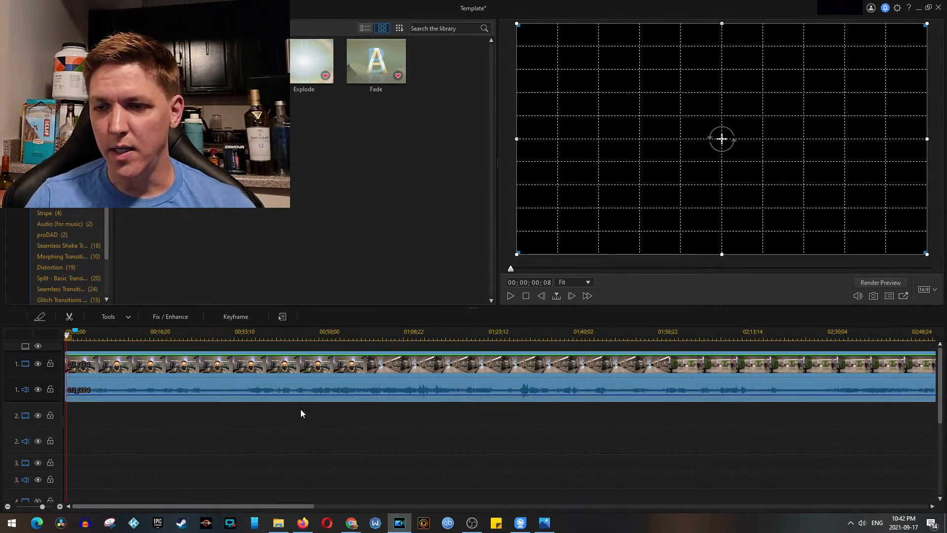
{"action": "left_click_drag", "start_coordinate": [217, 376], "coordinate": [482, 376]}
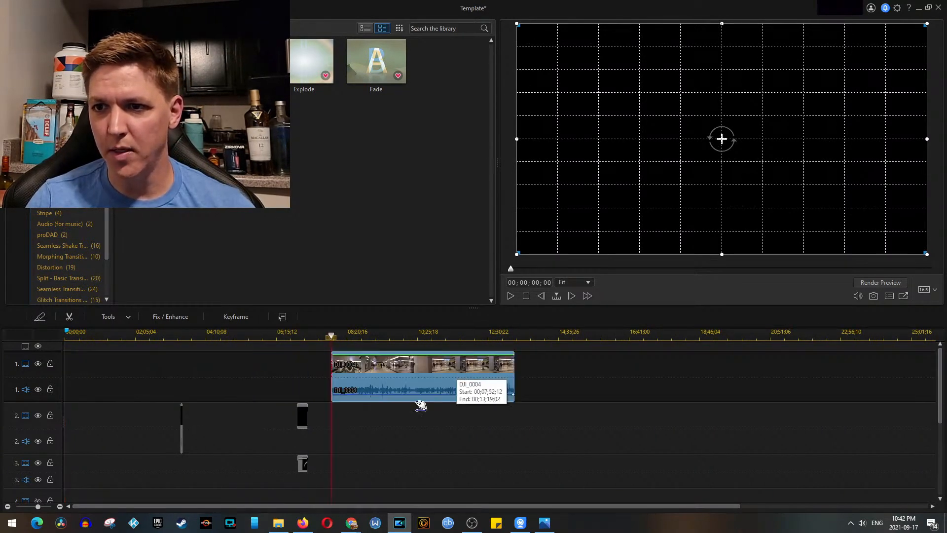
Step: Insert 20210917-175050.m4a from the Videos folder on audio track 2 and move it to start at about 00;09;09;14
{"action": "left_click", "coordinate": [279, 522]}
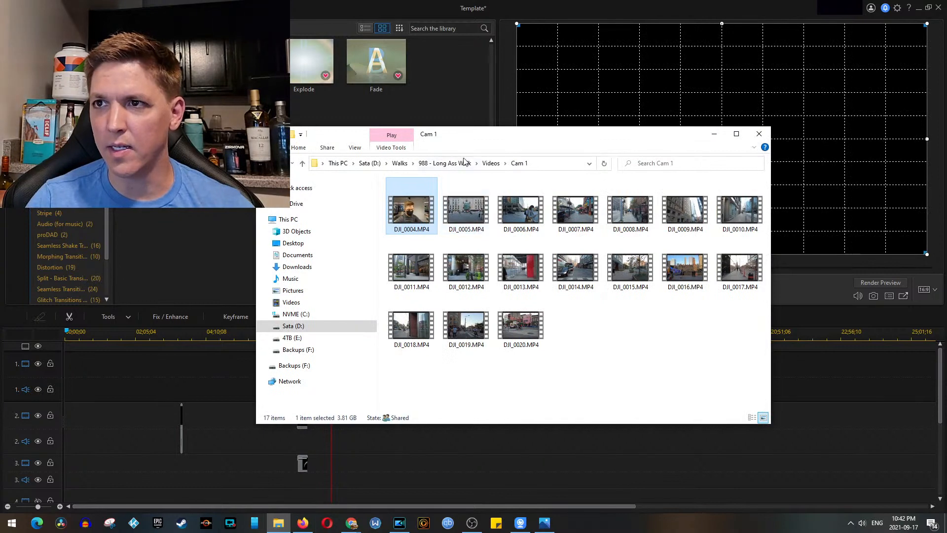
{"action": "left_click", "coordinate": [491, 163]}
{"action": "left_click", "coordinate": [411, 217]}
{"action": "left_click_drag", "start_coordinate": [411, 221], "coordinate": [818, 410]}
{"action": "left_click", "coordinate": [714, 134]}
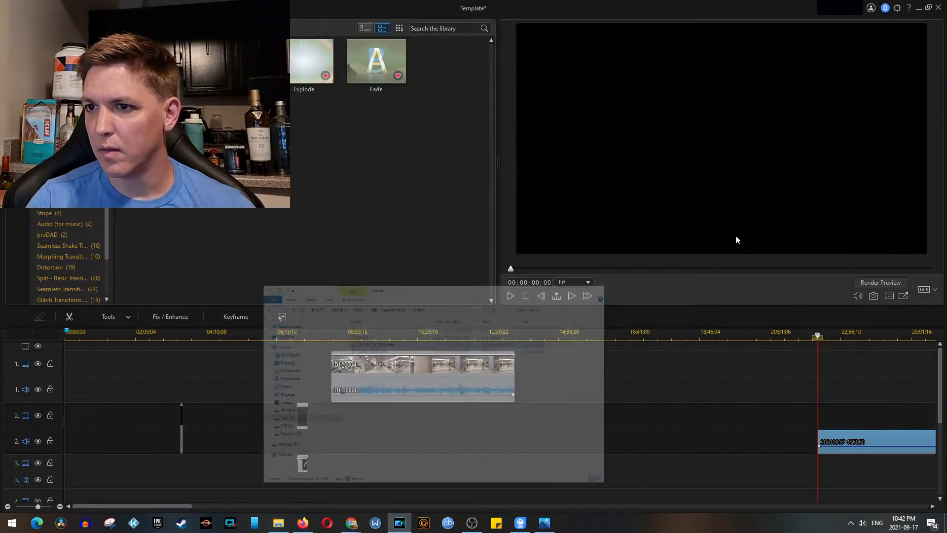
{"action": "left_click_drag", "start_coordinate": [851, 450], "coordinate": [405, 447]}
{"action": "left_click", "coordinate": [412, 377], "text": "ctrl"}
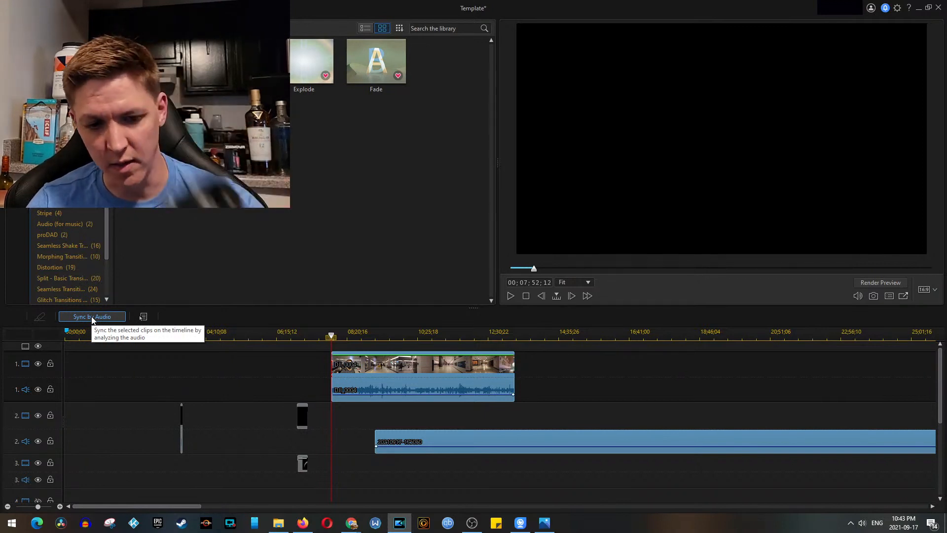
{"action": "left_click", "coordinate": [478, 417]}
{"action": "left_click", "coordinate": [449, 372]}
{"action": "left_click", "coordinate": [460, 436], "text": "ctrl"}
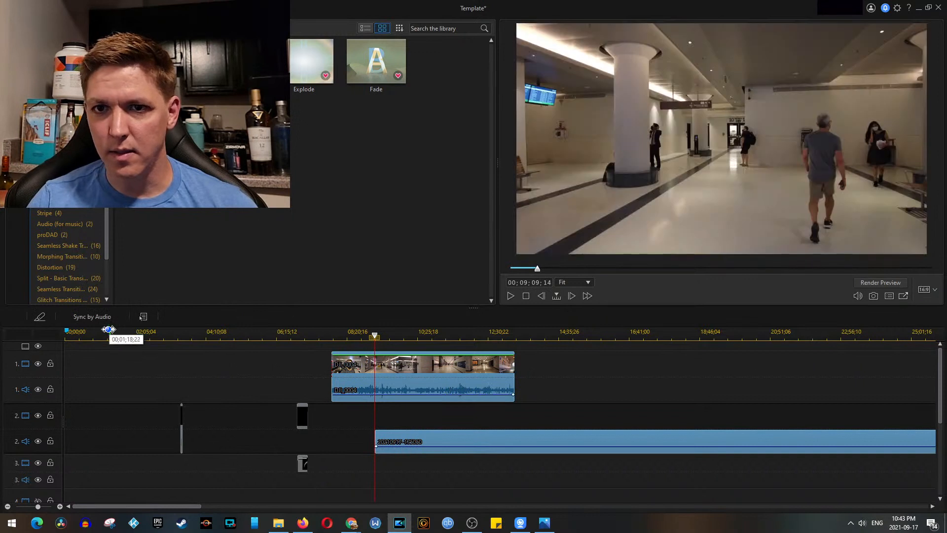
{"action": "left_click", "coordinate": [101, 320]}
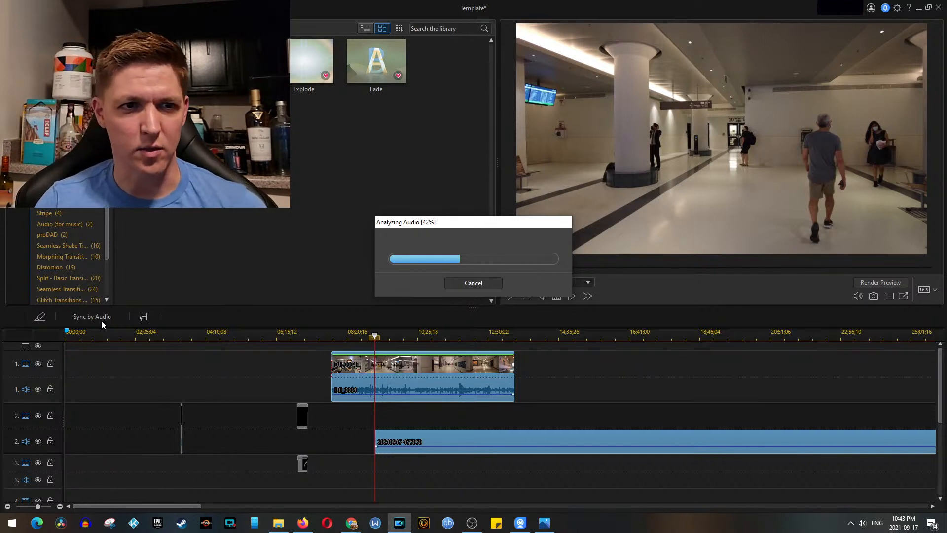
{"action": "key", "text": "alt+Tab"}
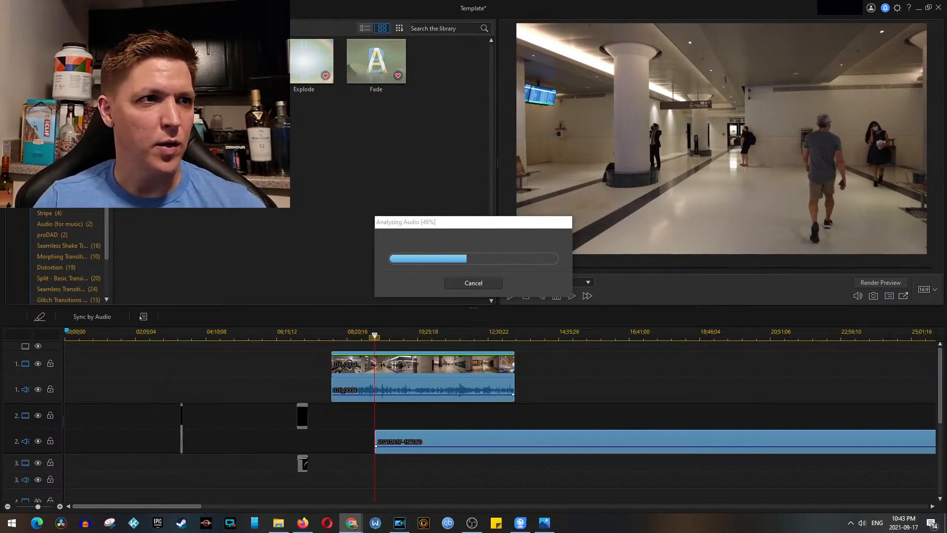
{"action": "key", "text": "alt+Tab"}
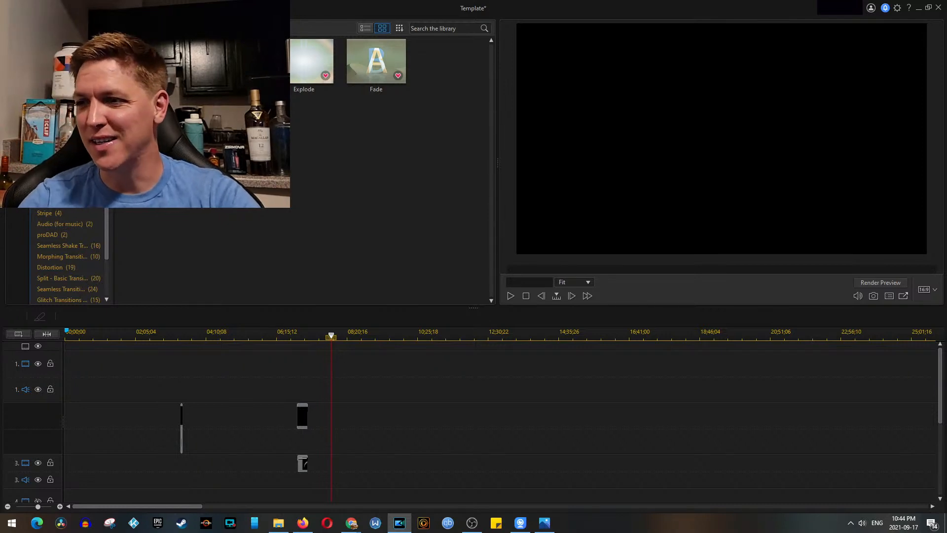
Step: Move the synchronized video and audio clips to tracks 1 and 2 and set the playhead to 00;14;05;03
{"action": "scroll", "coordinate": [436, 400], "scroll_direction": "down", "scroll_amount": 4}
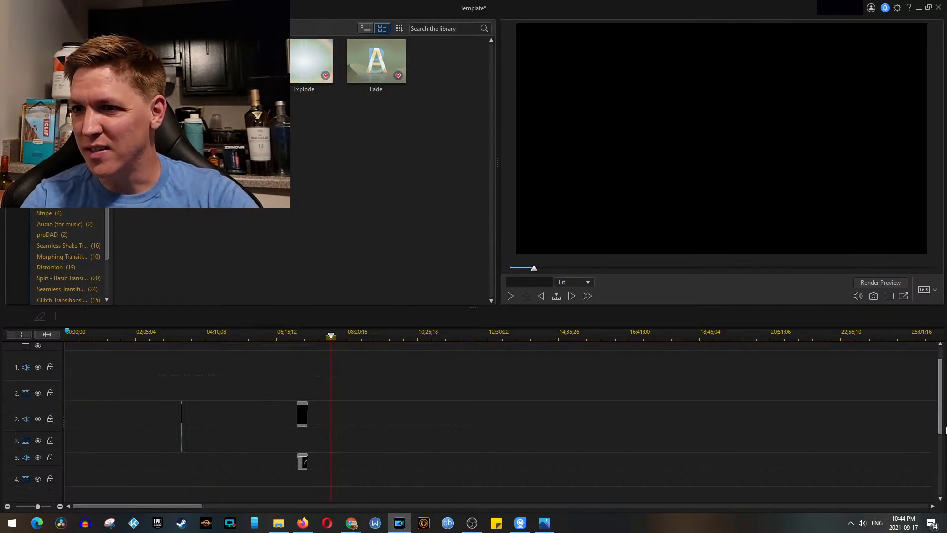
{"action": "left_click_drag", "start_coordinate": [436, 400], "coordinate": [523, 488]}
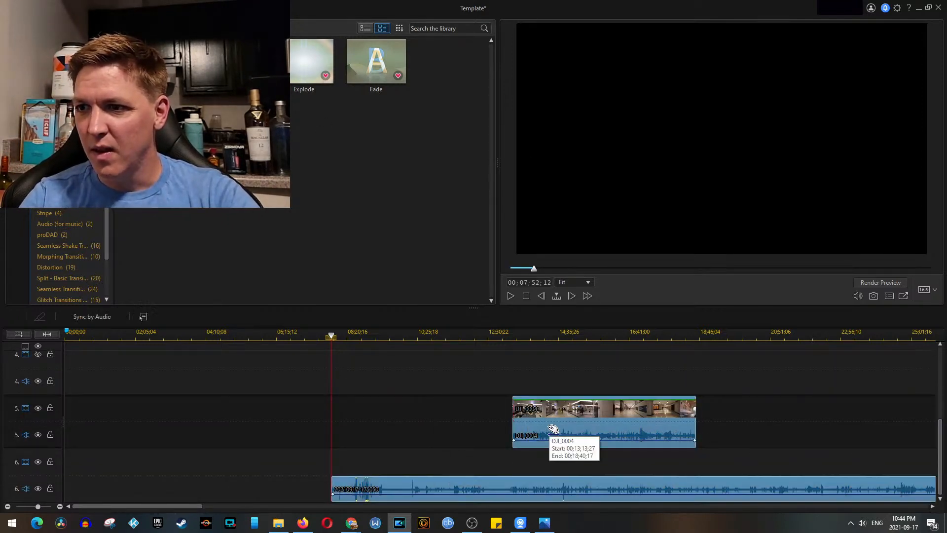
{"action": "left_click_drag", "start_coordinate": [553, 268], "coordinate": [551, 388]}
{"action": "left_click", "coordinate": [542, 336]}
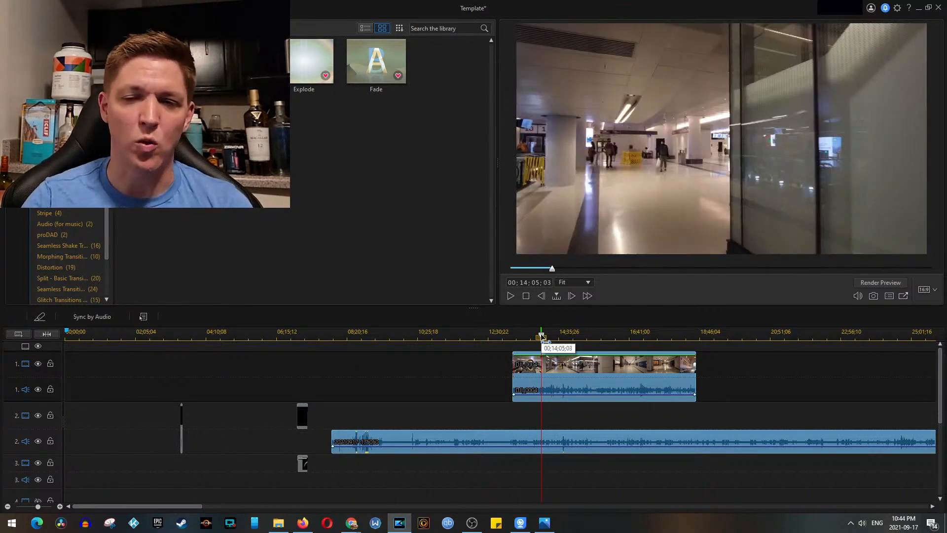
{"action": "key", "text": "space"}
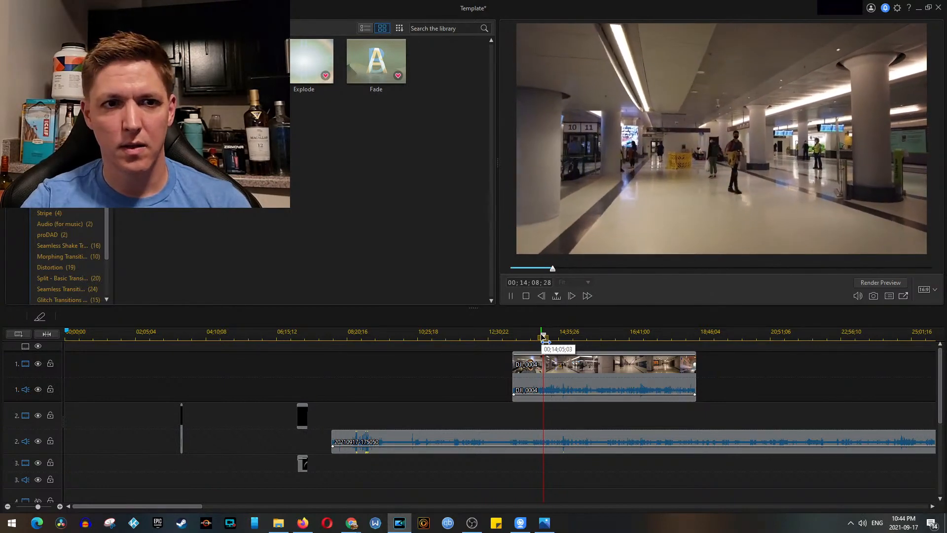
{"action": "key", "text": "space"}
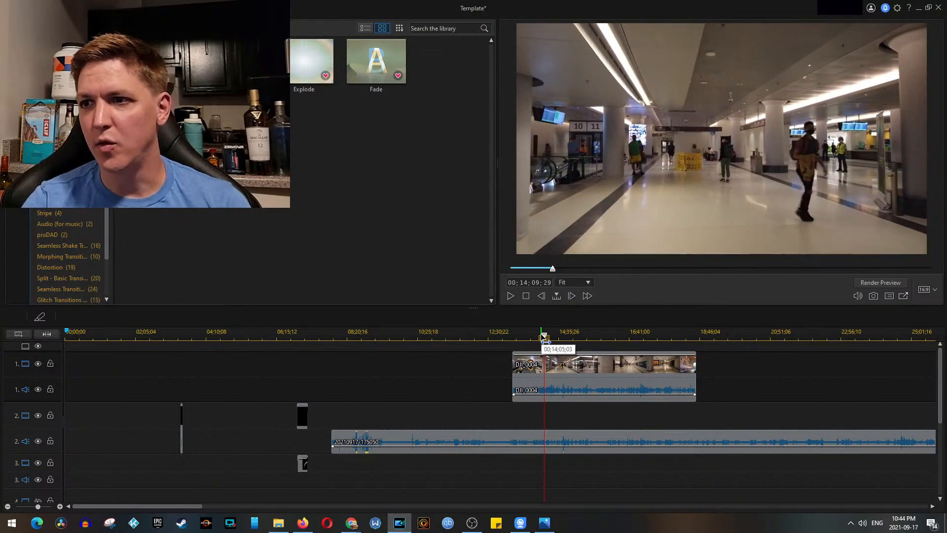
{"action": "left_click", "coordinate": [513, 332]}
{"action": "scroll", "coordinate": [526, 393], "scroll_direction": "up", "scroll_amount": 6}
{"action": "scroll", "coordinate": [526, 392], "scroll_direction": "up", "scroll_amount": 3}
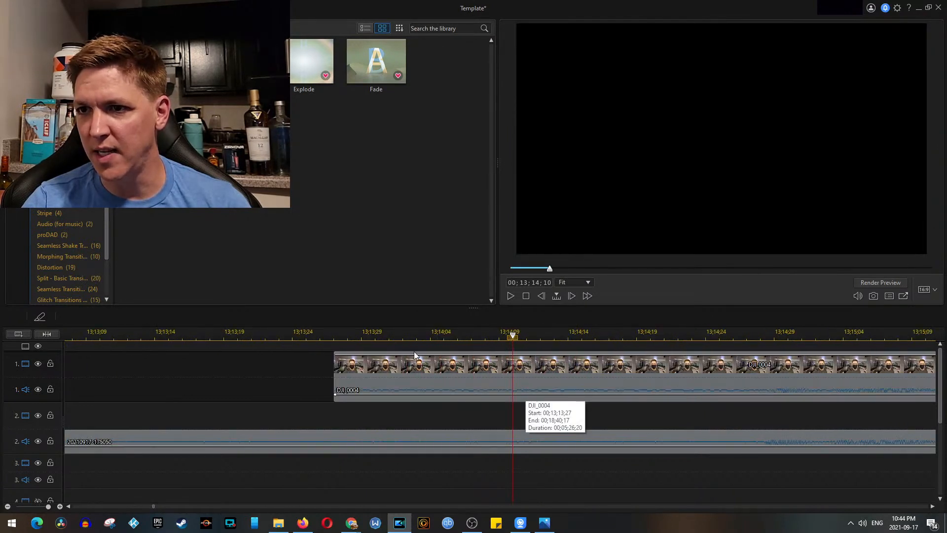
{"action": "left_click", "coordinate": [334, 335]}
{"action": "left_click", "coordinate": [357, 436]}
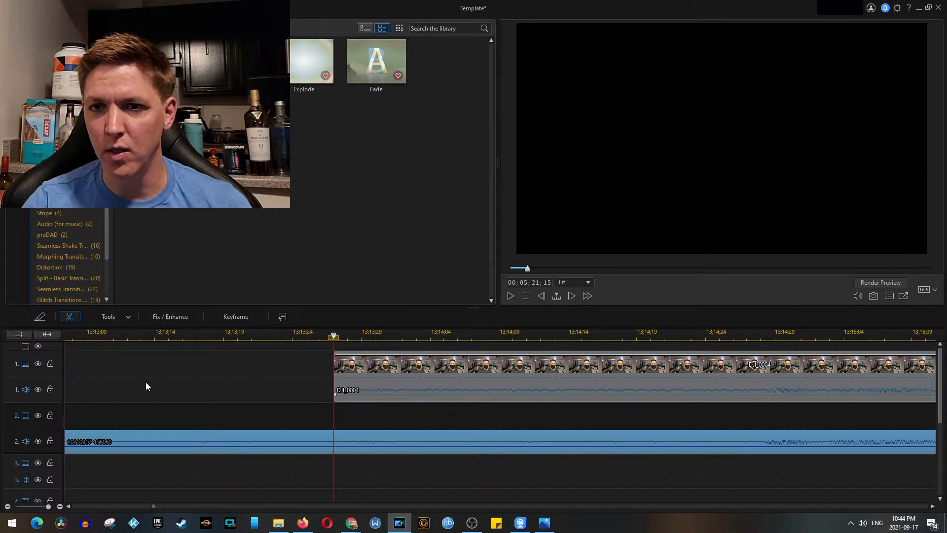
{"action": "left_click", "coordinate": [40, 318]}
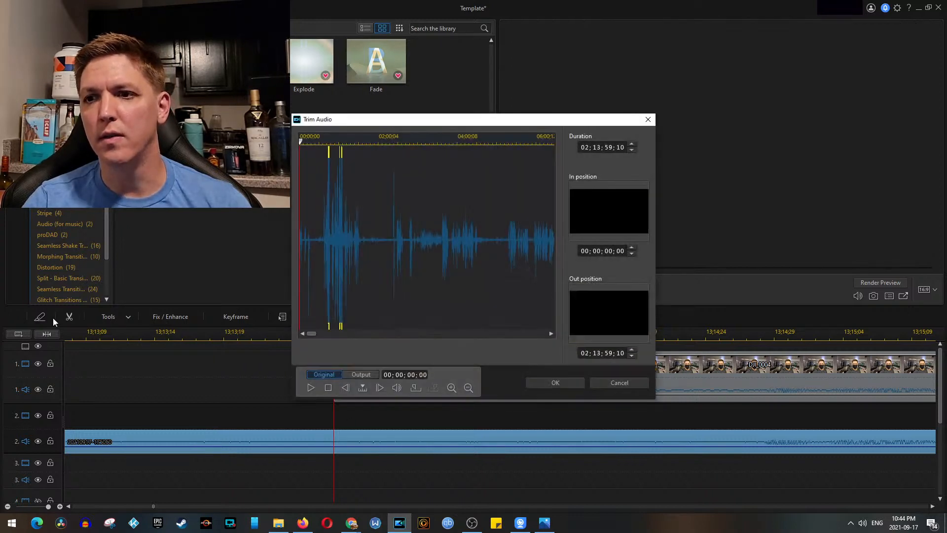
{"action": "left_click", "coordinate": [603, 385]}
{"action": "left_click", "coordinate": [69, 316]}
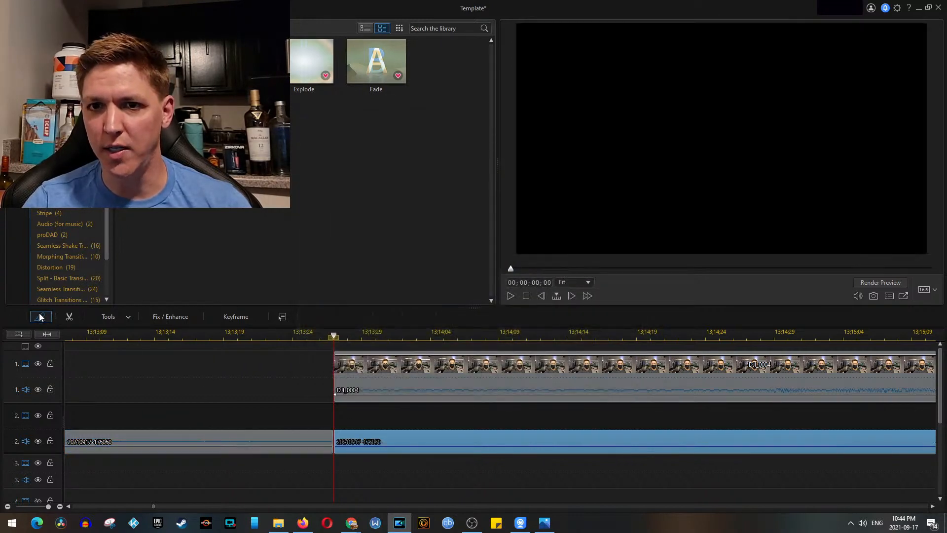
{"action": "left_click", "coordinate": [264, 438]}
{"action": "right_click", "coordinate": [264, 438]}
{"action": "mouse_move", "coordinate": [285, 282]}
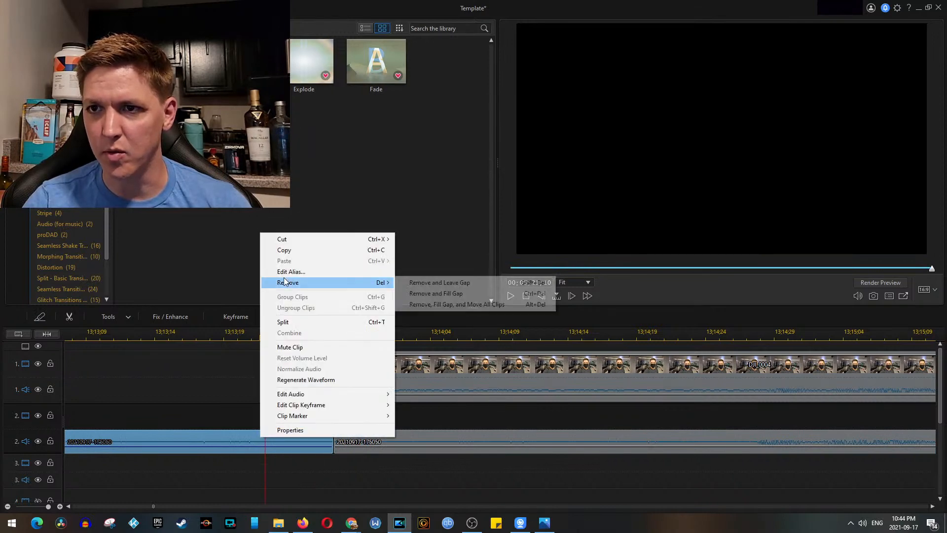
{"action": "left_click", "coordinate": [465, 284]}
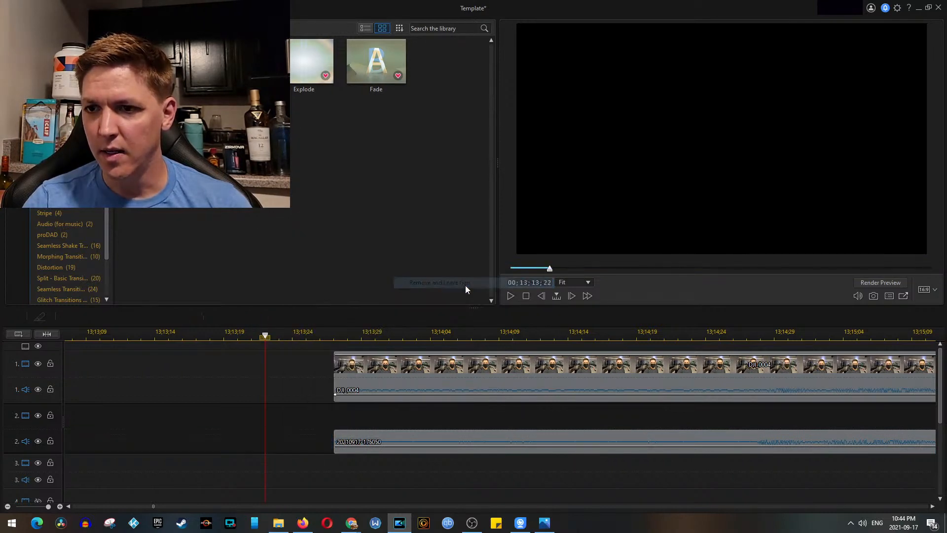
Step: Unlink the DJI_0004 clip's video and audio and remove its original audio
{"action": "left_click", "coordinate": [368, 377]}
{"action": "right_click", "coordinate": [368, 377]}
{"action": "left_click", "coordinate": [427, 188]}
{"action": "right_click", "coordinate": [408, 390]}
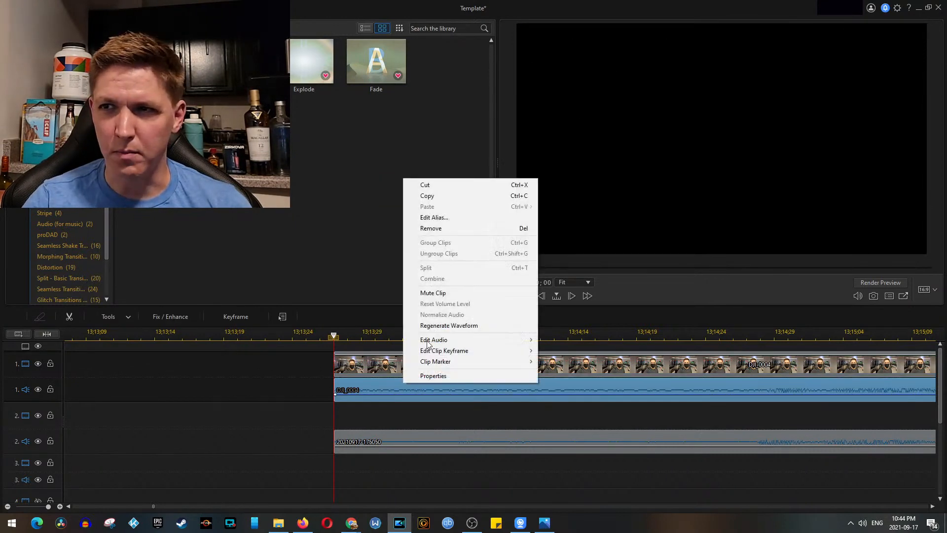
{"action": "left_click", "coordinate": [443, 226]}
{"action": "left_click_drag", "start_coordinate": [448, 432], "coordinate": [430, 397]}
{"action": "left_click_drag", "start_coordinate": [312, 362], "coordinate": [346, 399]}
{"action": "key", "text": "minus"}
{"action": "key", "text": "minus"}
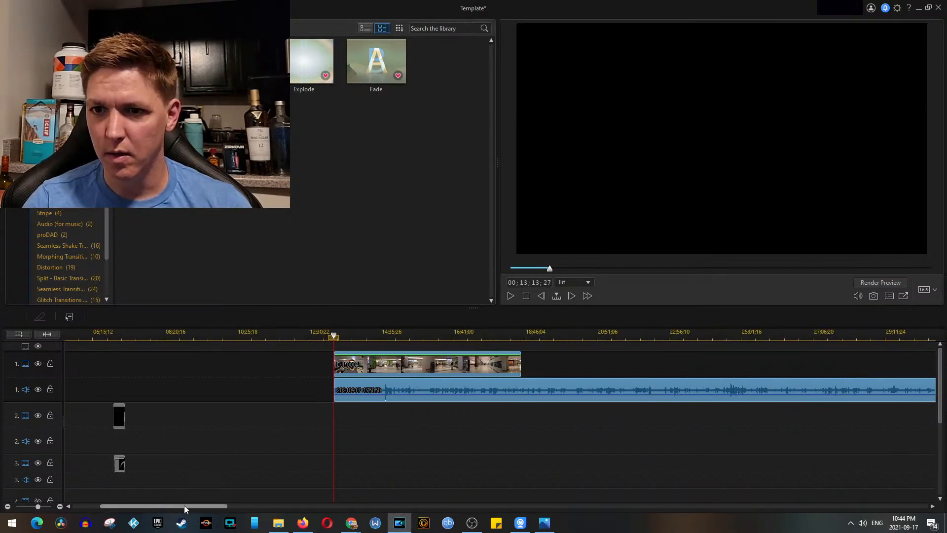
{"action": "left_click_drag", "start_coordinate": [578, 367], "coordinate": [77, 356]}
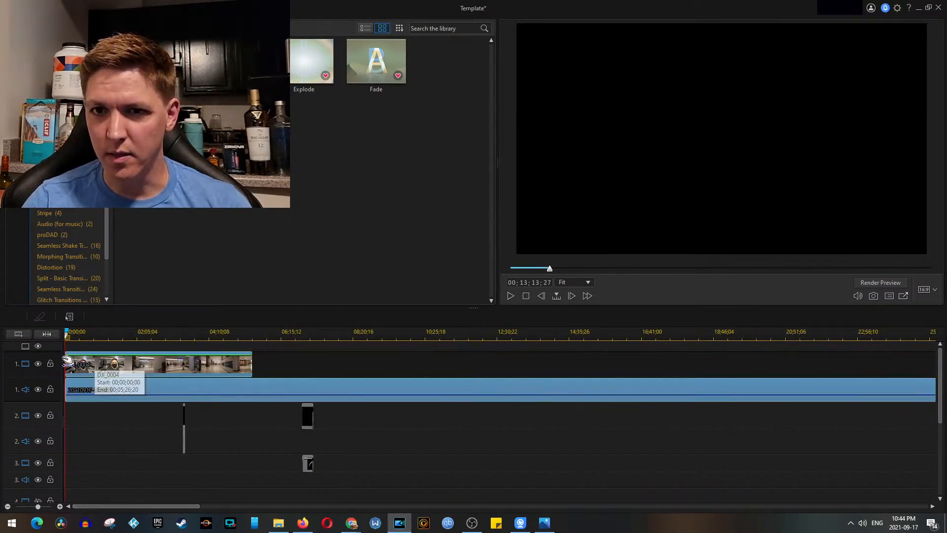
{"action": "key", "text": "plus"}
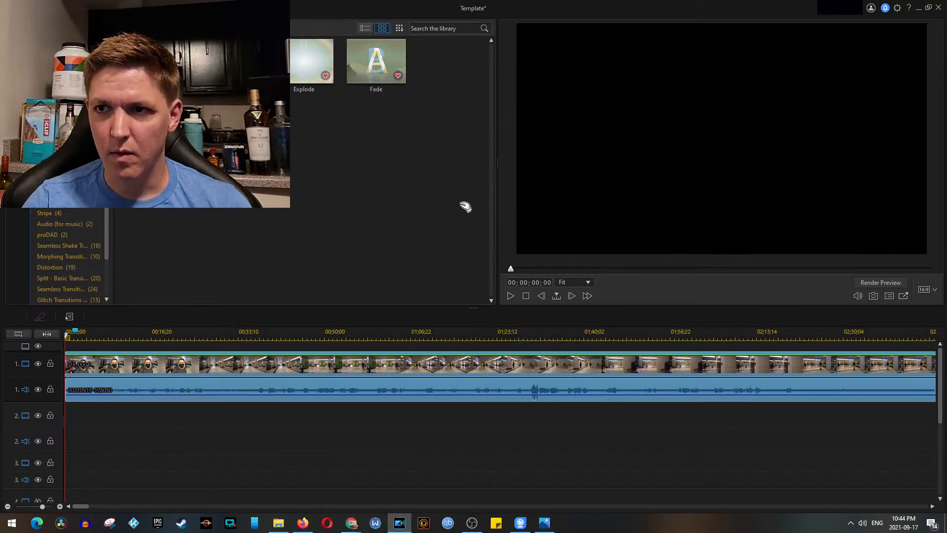
Step: Save the project
{"action": "left_click", "coordinate": [83, 387]}
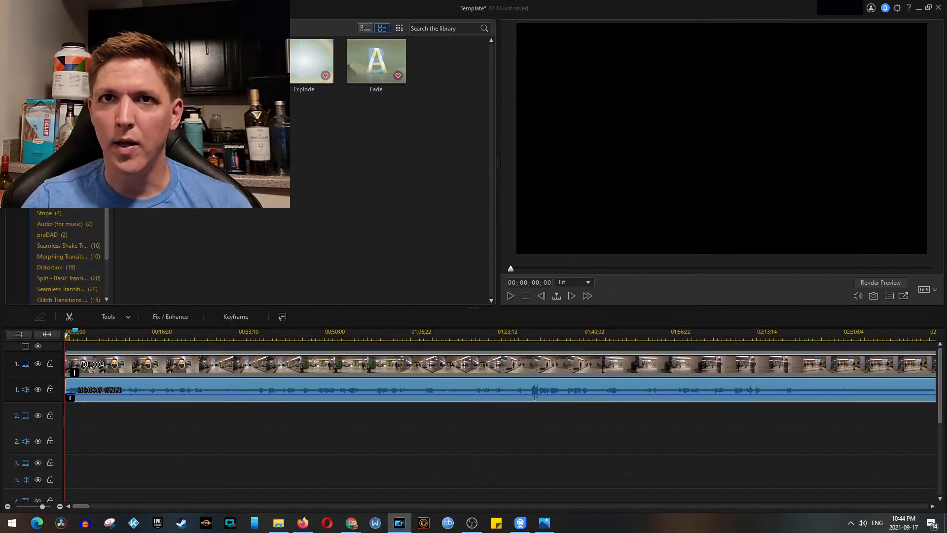
{"action": "left_click", "coordinate": [36, 8]}
{"action": "left_click", "coordinate": [62, 93]}
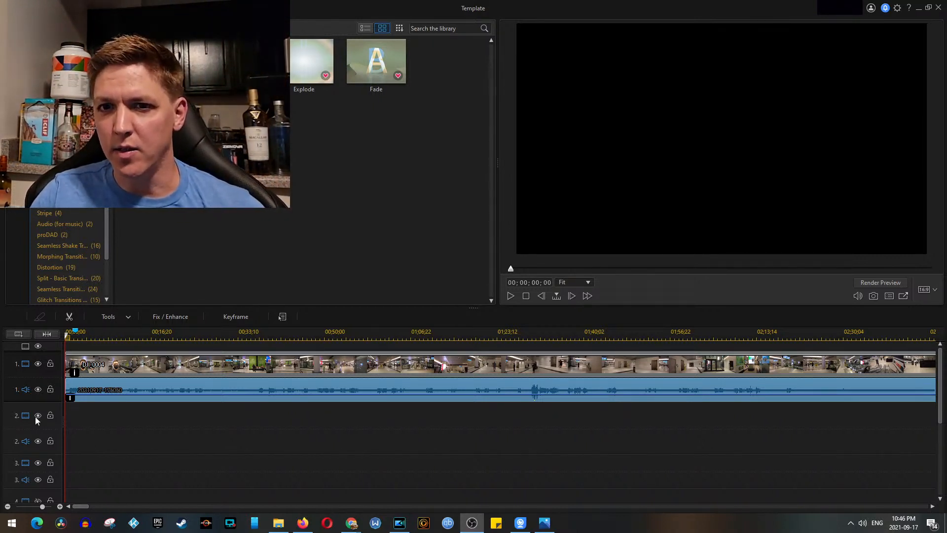
Step: Play the DJI_0004 clip from 00;00;05;09 and pause at 00;00;08;16
{"action": "scroll", "coordinate": [106, 390], "scroll_direction": "up", "scroll_amount": 6}
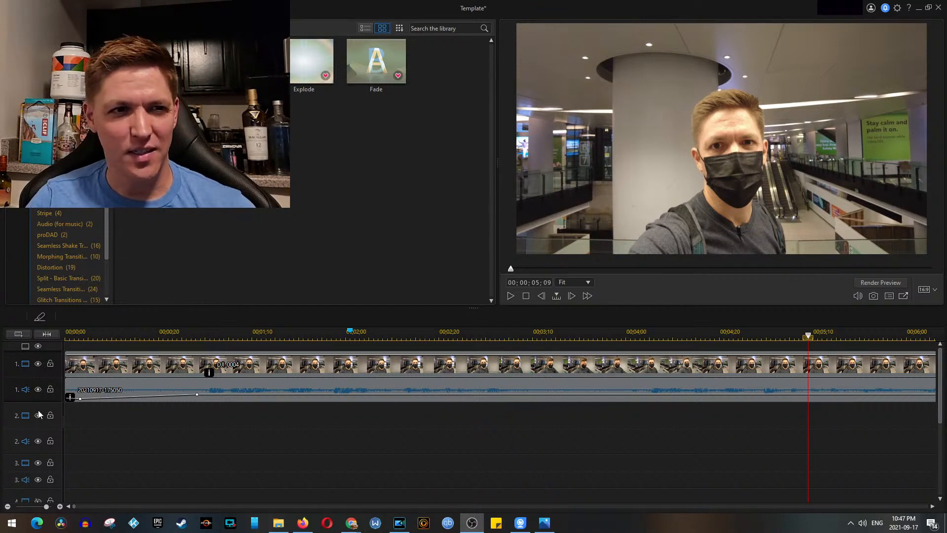
{"action": "left_click", "coordinate": [319, 425]}
{"action": "scroll", "coordinate": [289, 428], "scroll_direction": "down", "scroll_amount": 3}
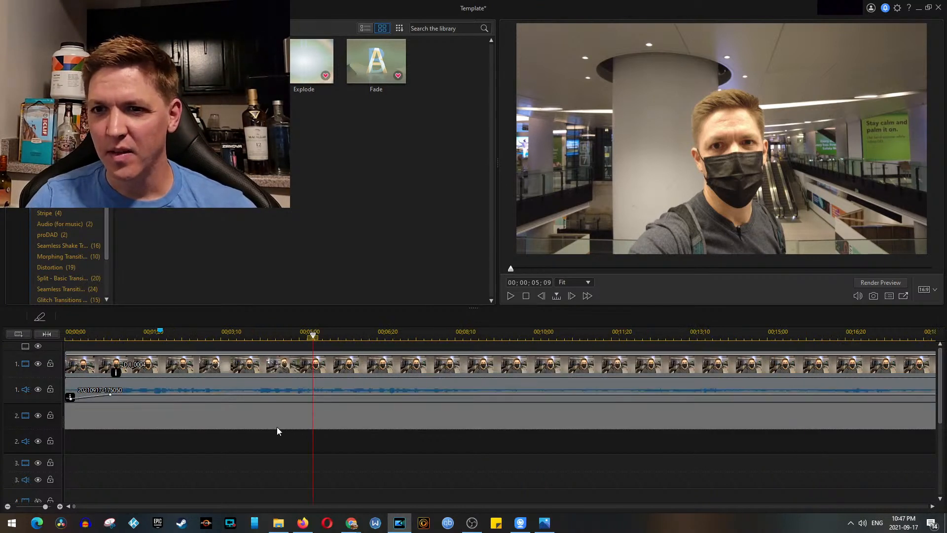
{"action": "left_click", "coordinate": [138, 363]}
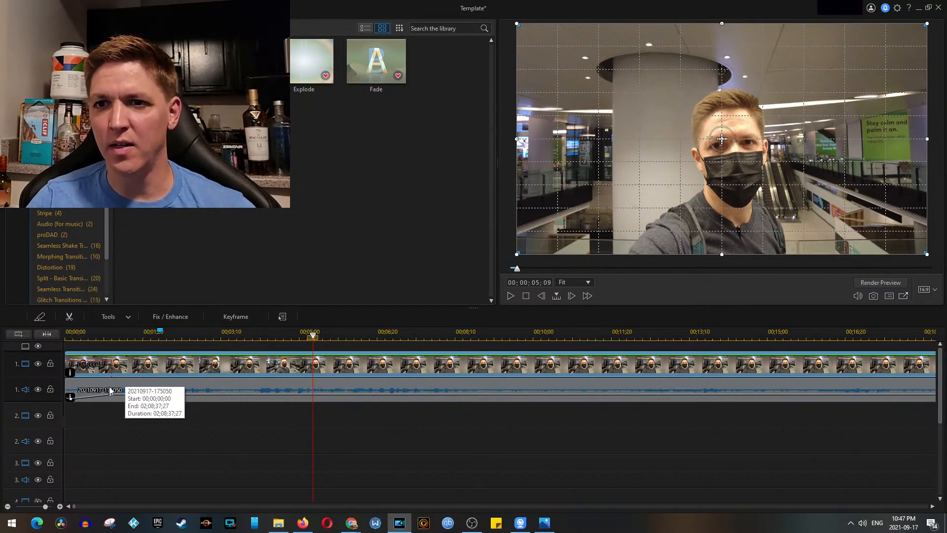
{"action": "left_click", "coordinate": [393, 451]}
{"action": "key", "text": "space"}
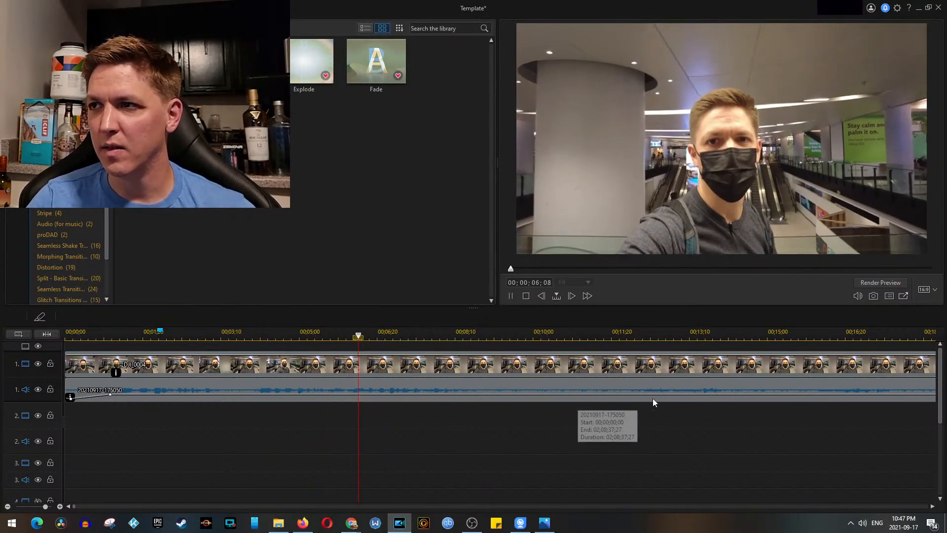
{"action": "left_click", "coordinate": [510, 298]}
Step: Switch to Firefox and search for "23 c to f" in a new tab
{"action": "left_click", "coordinate": [304, 522]}
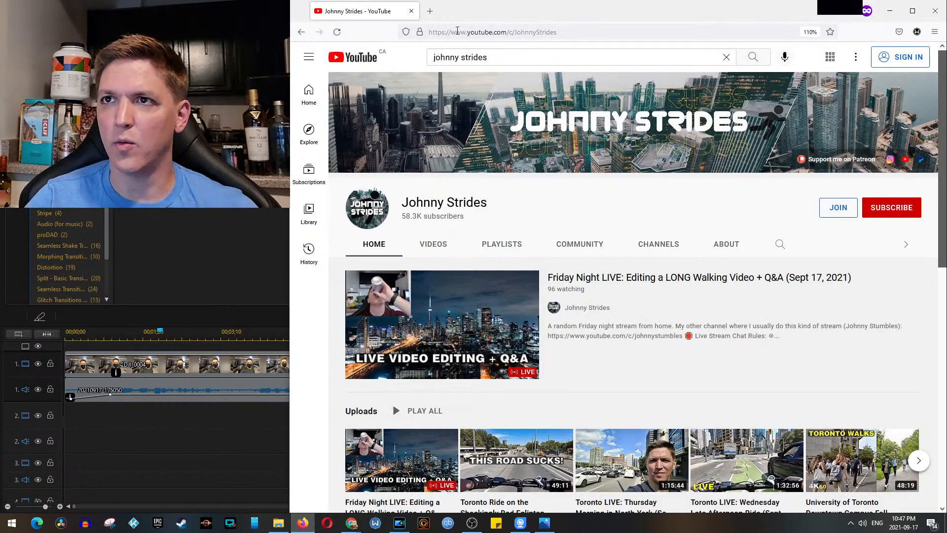
{"action": "key", "text": "ctrl+t"}
{"action": "type", "text": "23"}
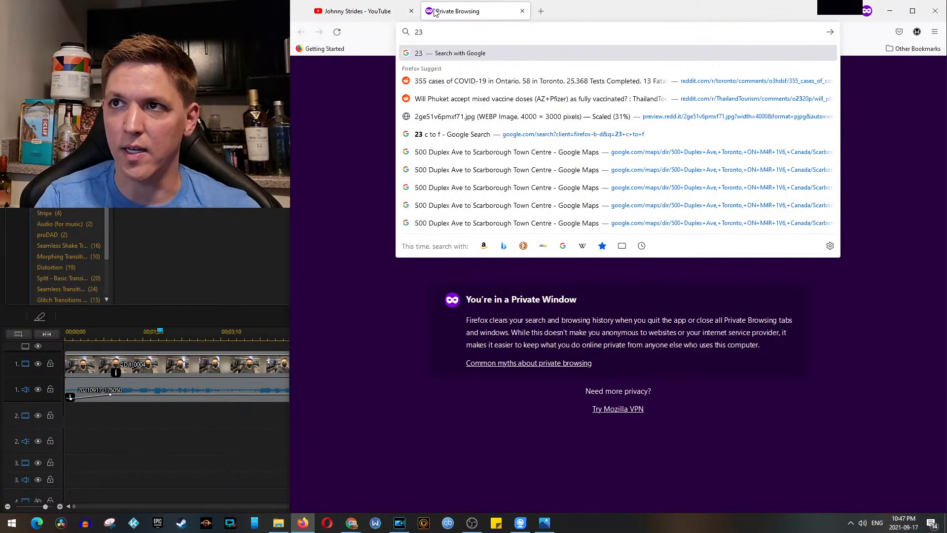
{"action": "type", "text": " c to f"}
{"action": "key", "text": "Return"}
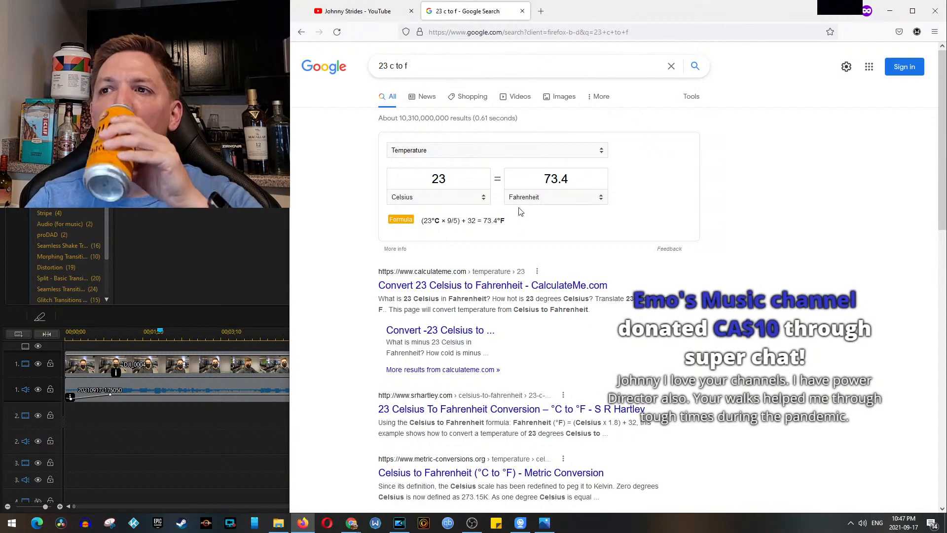
Step: Copy the Celsius-to-Fahrenheit formula text from the Google converter and return to PowerDirector
{"action": "left_click_drag", "start_coordinate": [505, 221], "coordinate": [429, 218]}
{"action": "right_click", "coordinate": [429, 219]}
{"action": "left_click", "coordinate": [469, 232]}
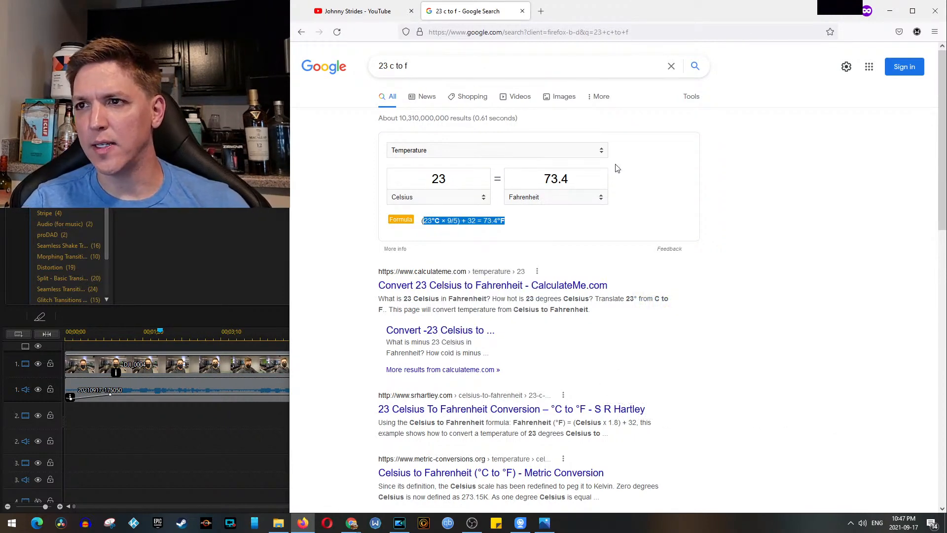
{"action": "left_click", "coordinate": [890, 11]}
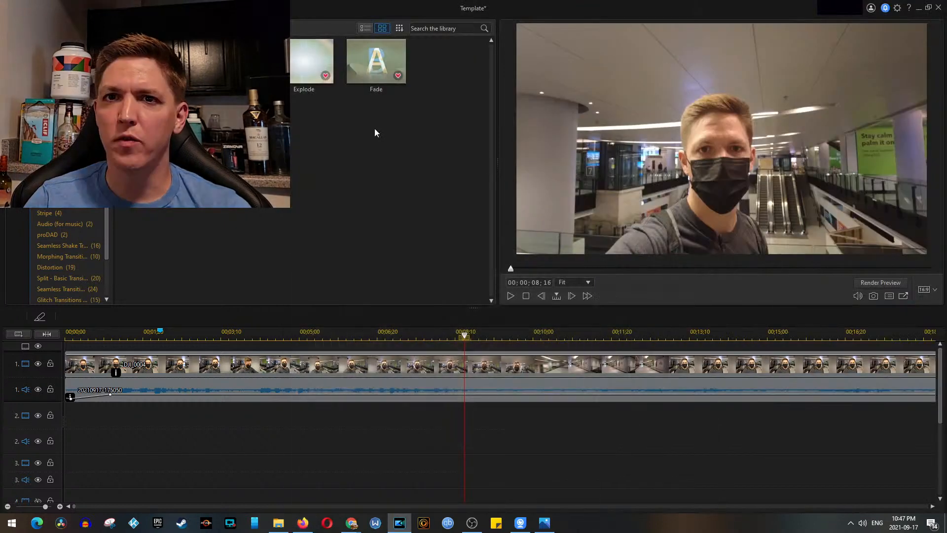
Step: Add a timeline marker at 00;00;08;16
{"action": "right_click", "coordinate": [463, 337]}
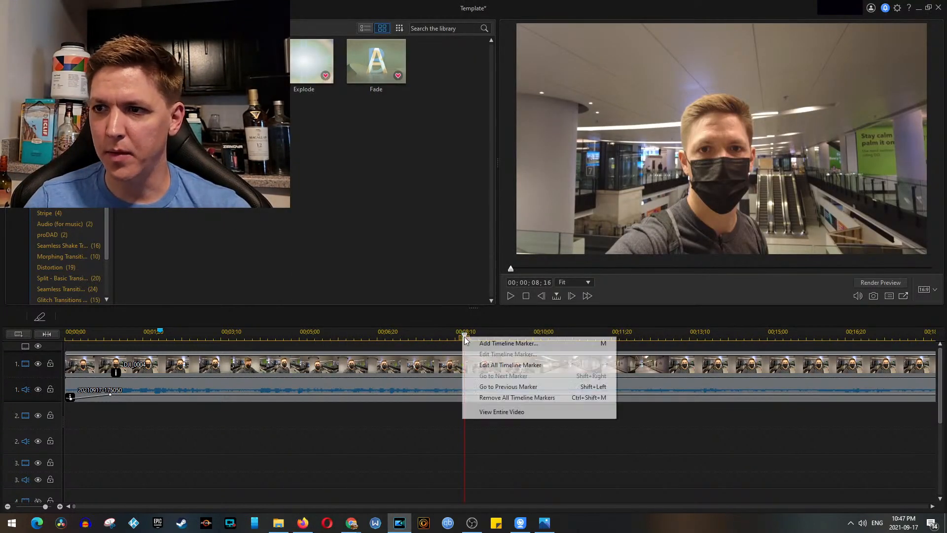
{"action": "left_click", "coordinate": [476, 341]}
{"action": "left_click", "coordinate": [509, 313]}
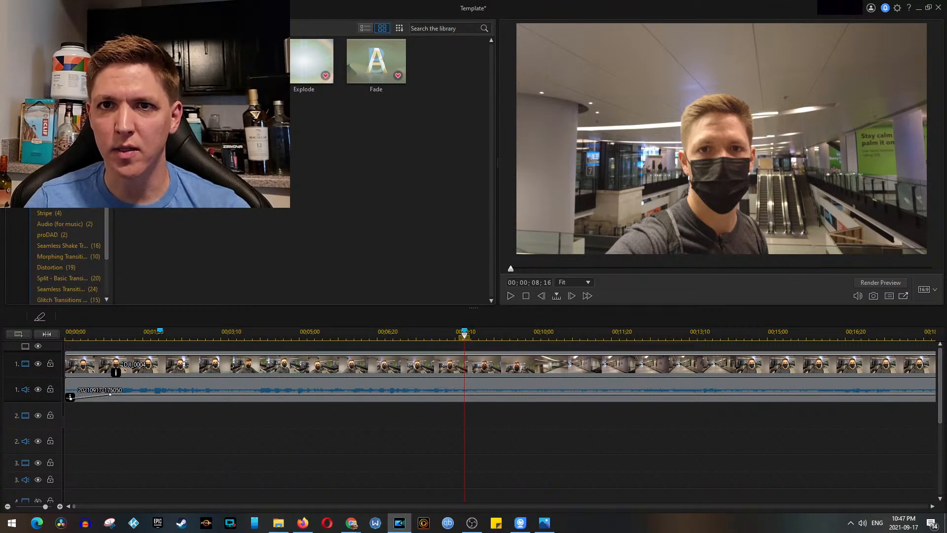
Step: Create a subtitle manually at the start of the timeline with the text "23°C = 73°F"
{"action": "key", "text": "F11"}
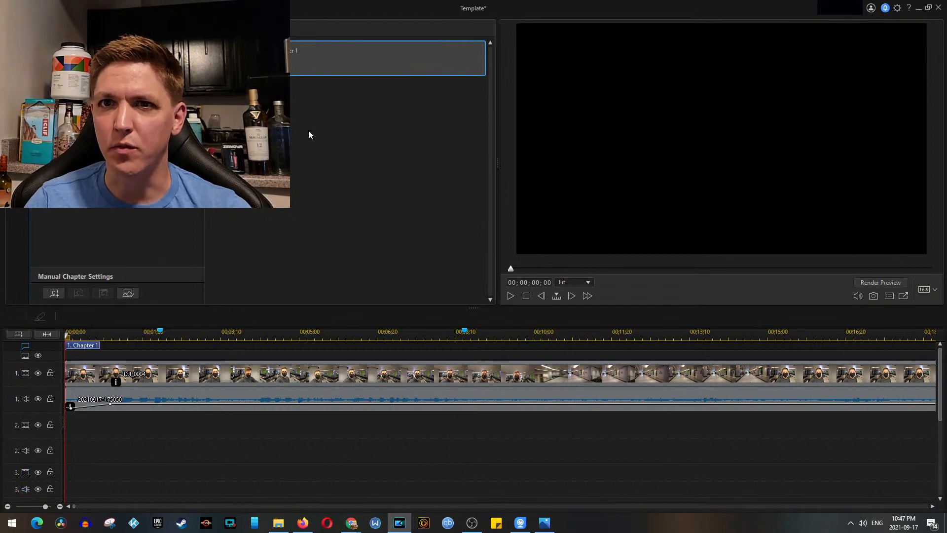
{"action": "left_click", "coordinate": [324, 442]}
{"action": "left_click", "coordinate": [274, 228]}
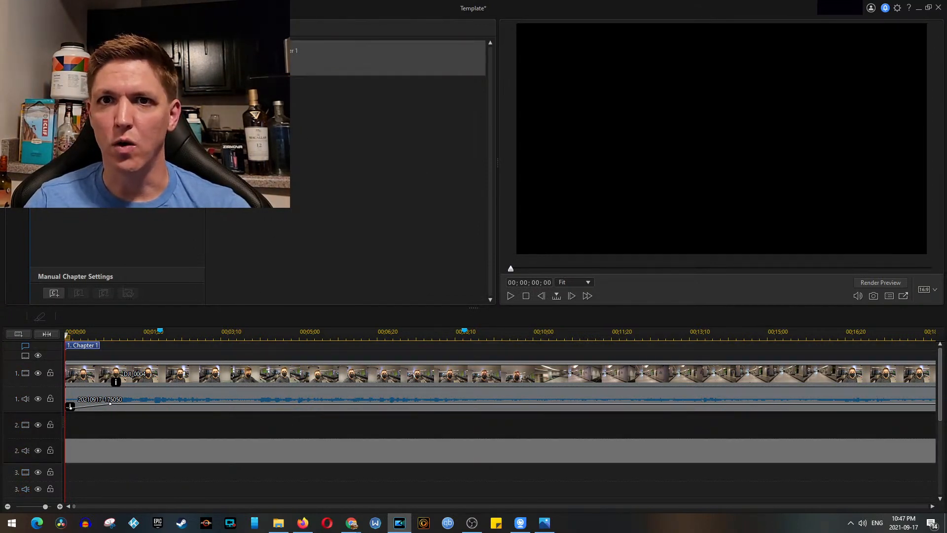
{"action": "left_click", "coordinate": [55, 204]}
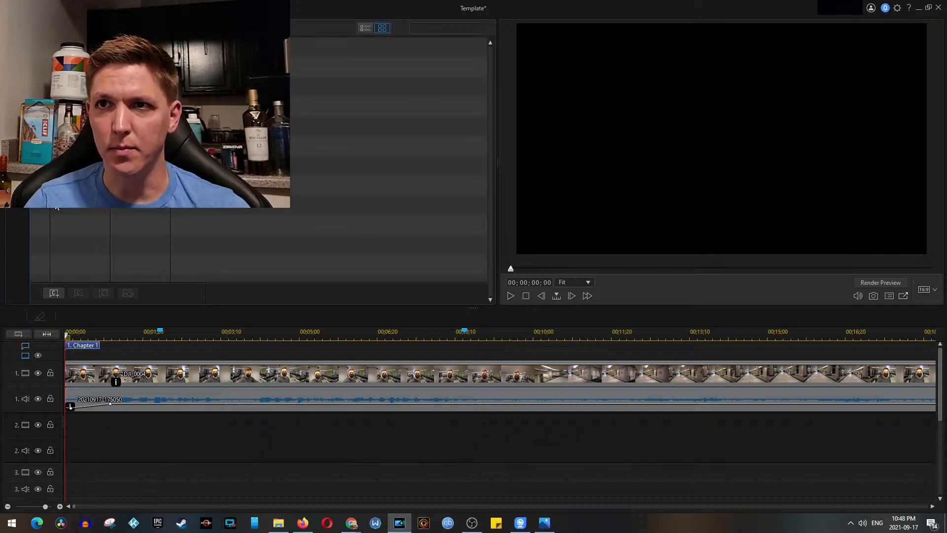
{"action": "left_click", "coordinate": [78, 292]}
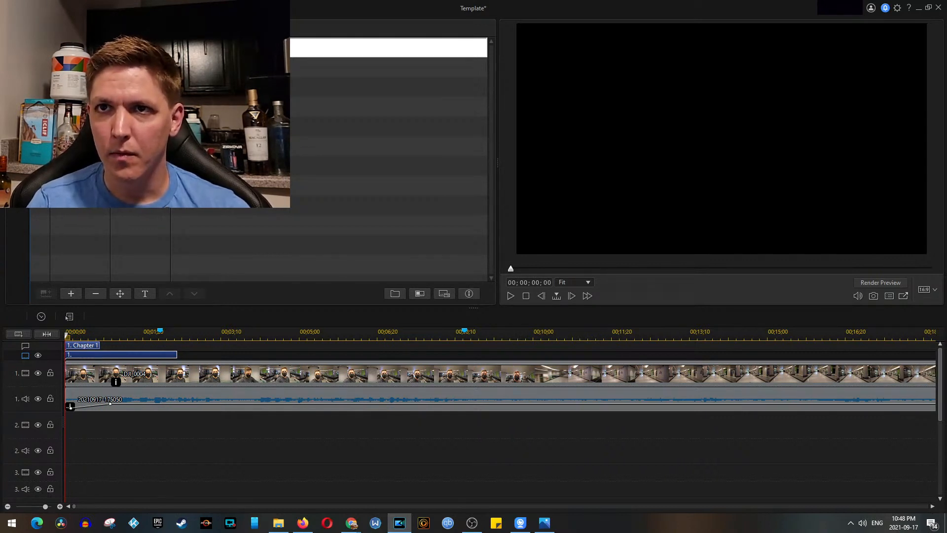
{"action": "left_click", "coordinate": [268, 453]}
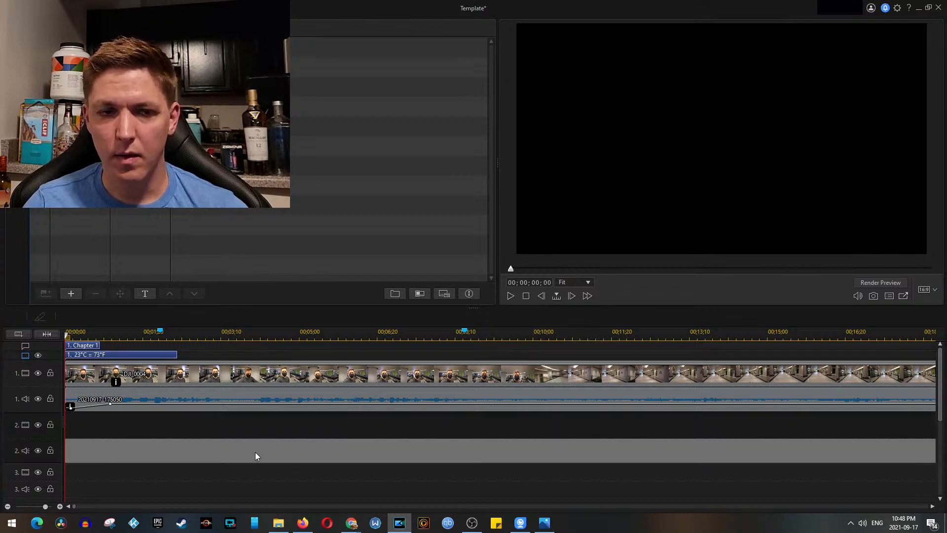
Step: Move the "23°C = 73°F" subtitle to start at the 00;00;08;16 marker and play back that section
{"action": "scroll", "coordinate": [239, 420], "scroll_direction": "down", "scroll_amount": 3}
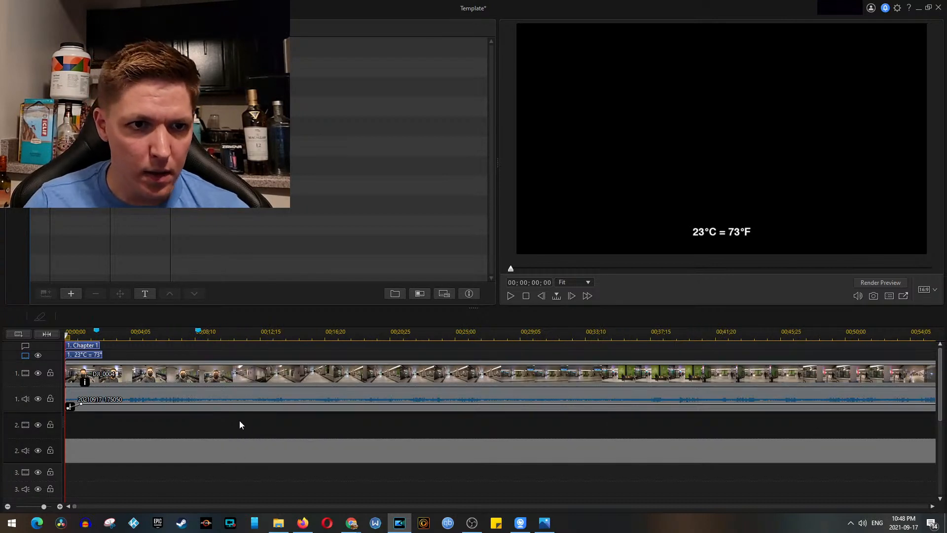
{"action": "scroll", "coordinate": [494, 448], "scroll_direction": "right", "scroll_amount": 3}
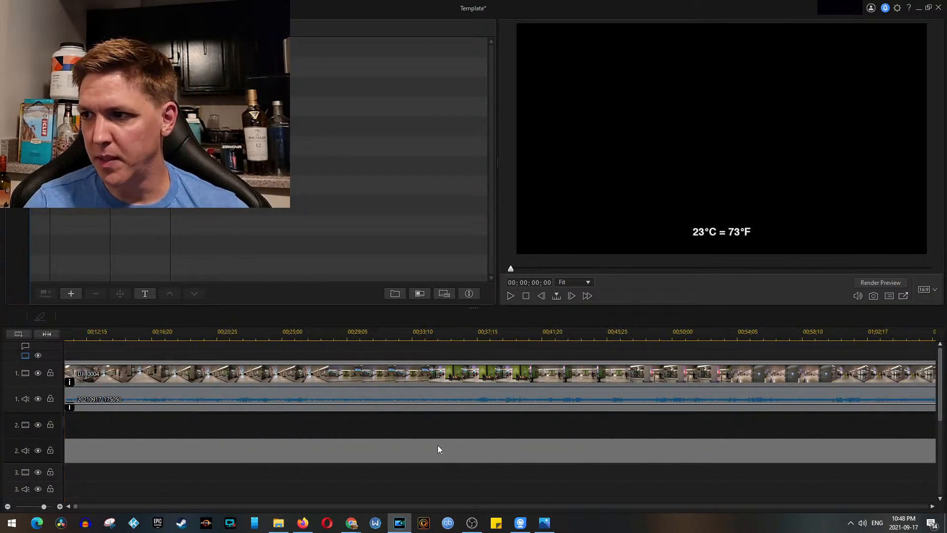
{"action": "scroll", "coordinate": [499, 449], "scroll_direction": "left", "scroll_amount": 3}
{"action": "key", "text": "space"}
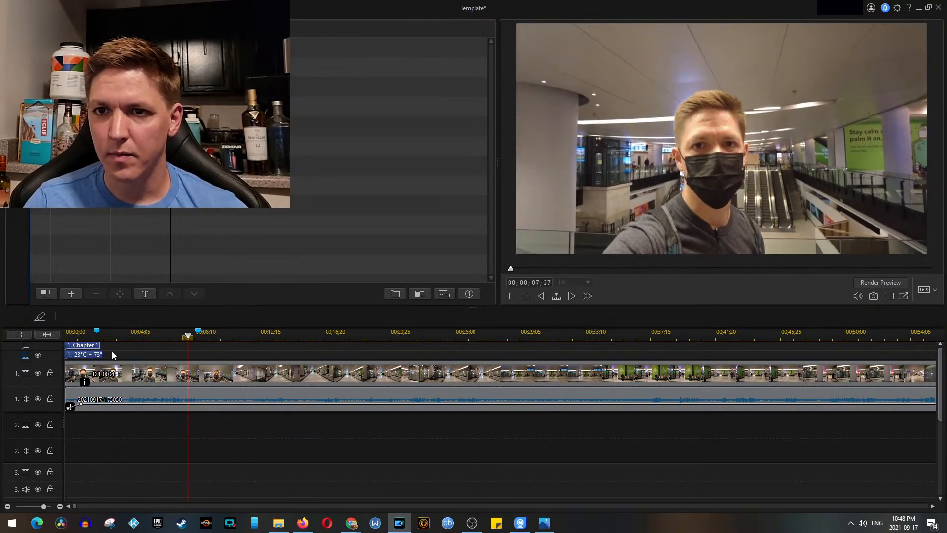
{"action": "left_click", "coordinate": [105, 355]}
{"action": "left_click_drag", "start_coordinate": [103, 355], "coordinate": [238, 353]}
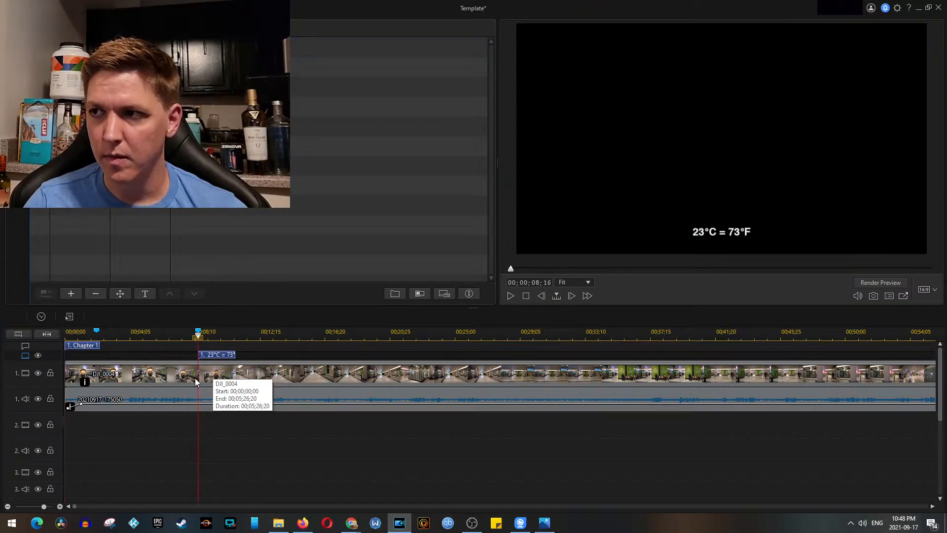
{"action": "key", "text": "space"}
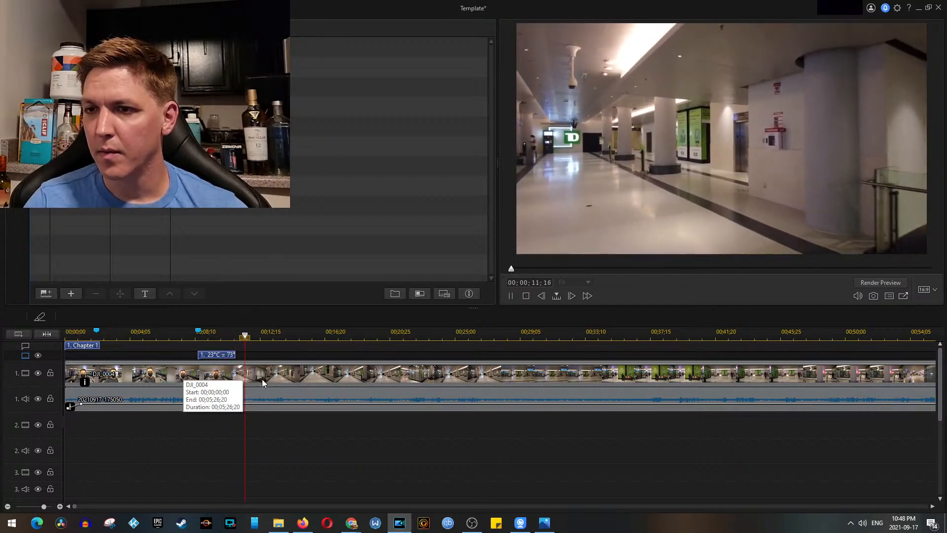
Step: Stop playback and add the Cam 1 clips DJI_0005.MP4 through DJI_0020.MP4 to video track 2, starting at 00;16;21;04
{"action": "key", "text": "space"}
{"action": "scroll", "coordinate": [362, 447], "scroll_direction": "down", "scroll_amount": 5}
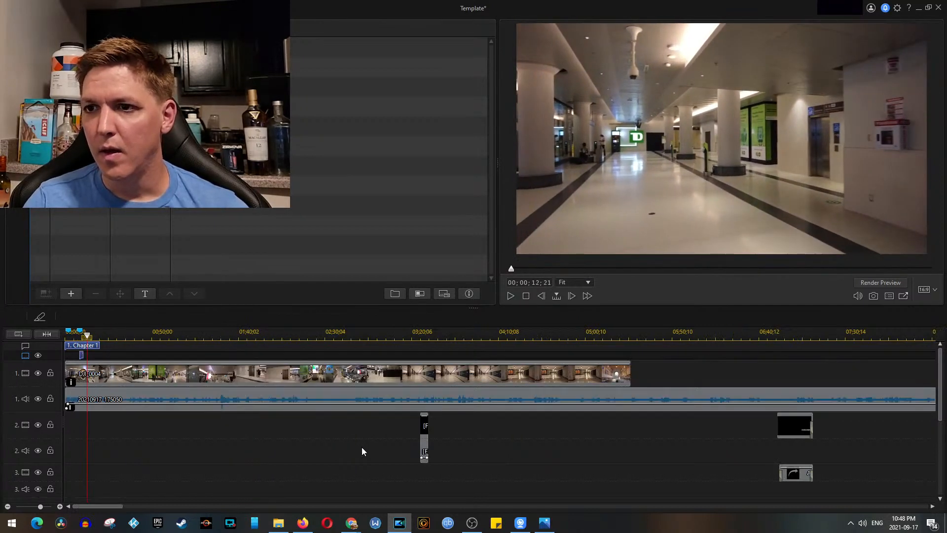
{"action": "scroll", "coordinate": [360, 448], "scroll_direction": "up", "scroll_amount": 2}
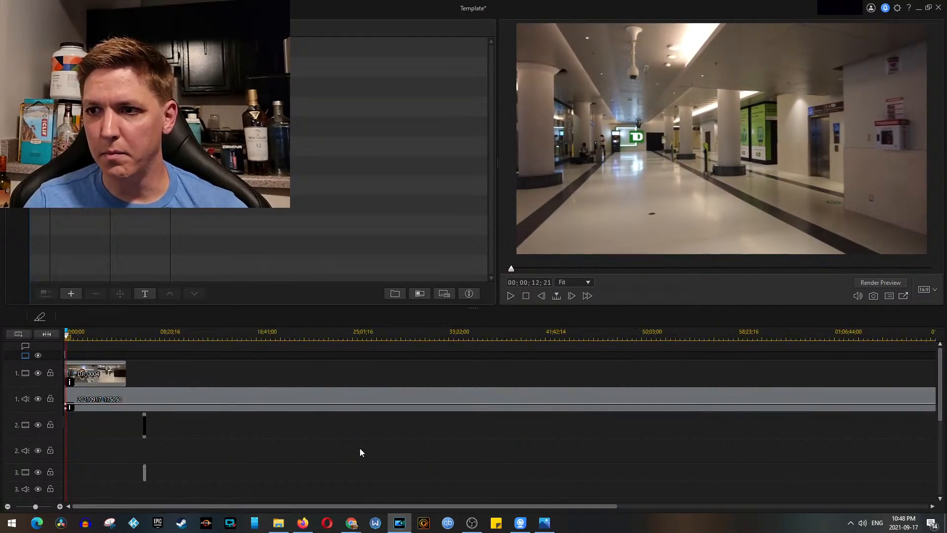
{"action": "left_click", "coordinate": [279, 523]}
{"action": "double_click", "coordinate": [444, 196]}
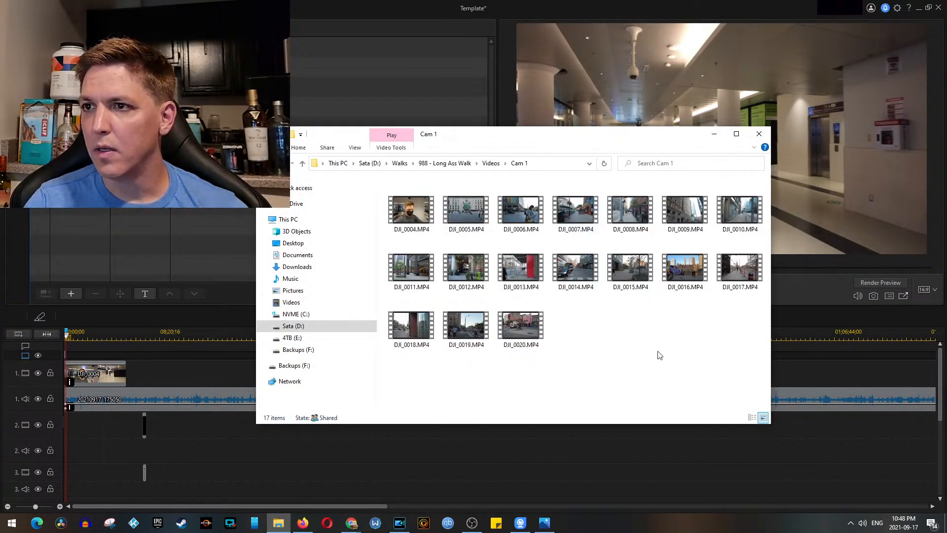
{"action": "left_click_drag", "start_coordinate": [694, 358], "coordinate": [438, 217]}
{"action": "left_click_drag", "start_coordinate": [486, 149], "coordinate": [257, 87]}
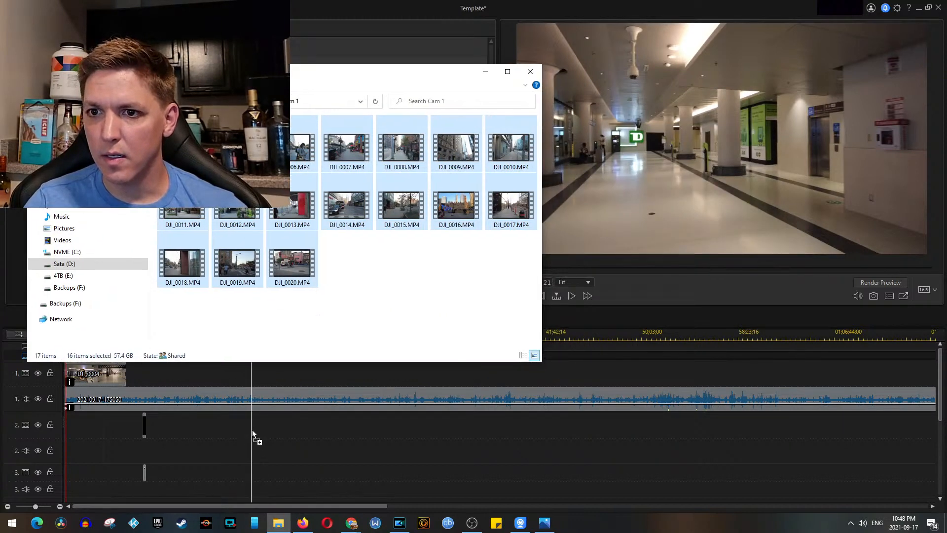
{"action": "left_click_drag", "start_coordinate": [252, 433], "coordinate": [253, 429]}
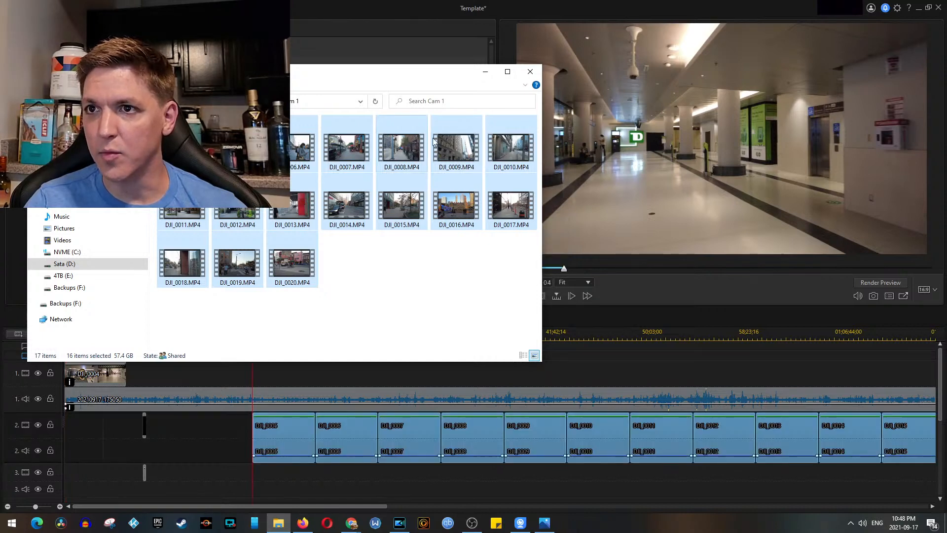
{"action": "left_click", "coordinate": [487, 71]}
Step: Move the DJI_0005 clip apart from the others to 00;11;39;08 on track 2 and unlink its video and audio
{"action": "scroll", "coordinate": [520, 380], "scroll_direction": "down", "scroll_amount": 3}
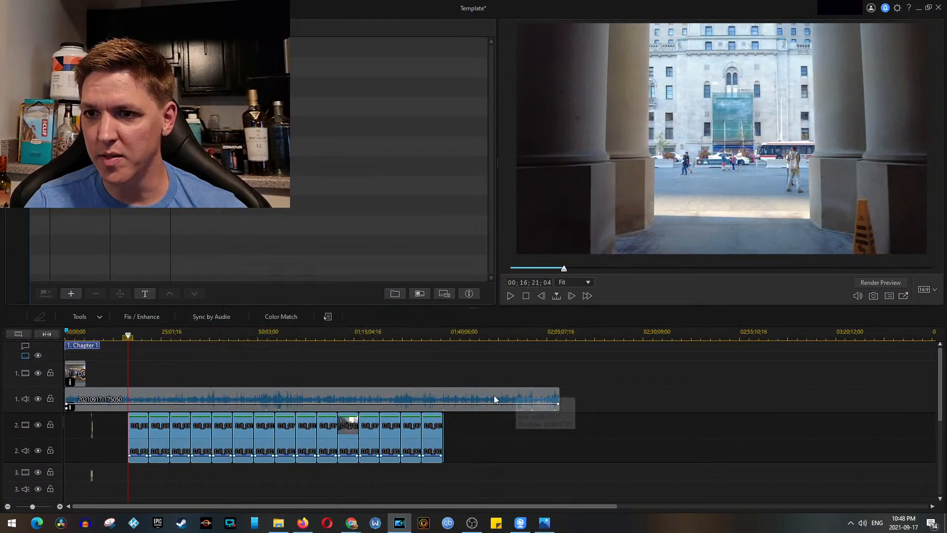
{"action": "right_click", "coordinate": [239, 425]}
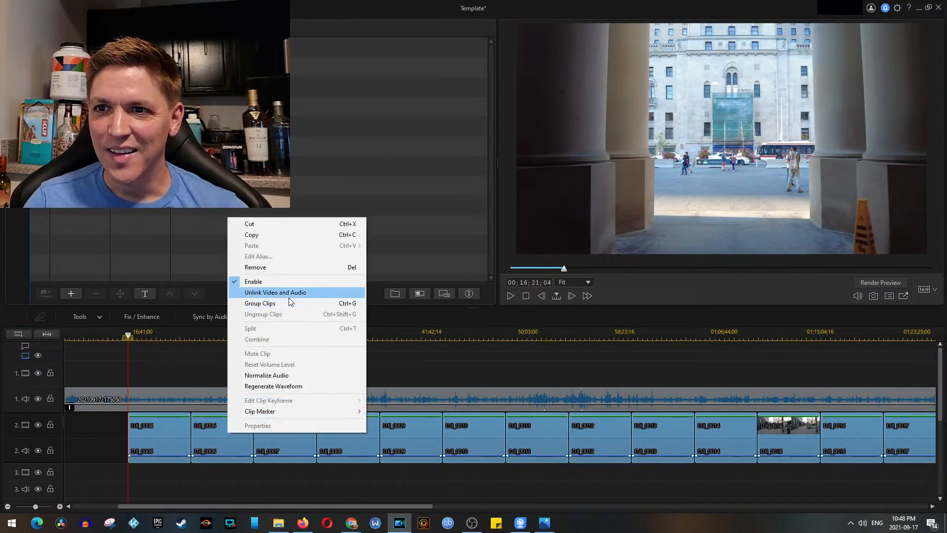
{"action": "left_click", "coordinate": [164, 443]}
{"action": "left_click_drag", "start_coordinate": [195, 505], "coordinate": [70, 502]}
{"action": "left_click_drag", "start_coordinate": [284, 437], "coordinate": [229, 428]}
{"action": "right_click", "coordinate": [229, 428]}
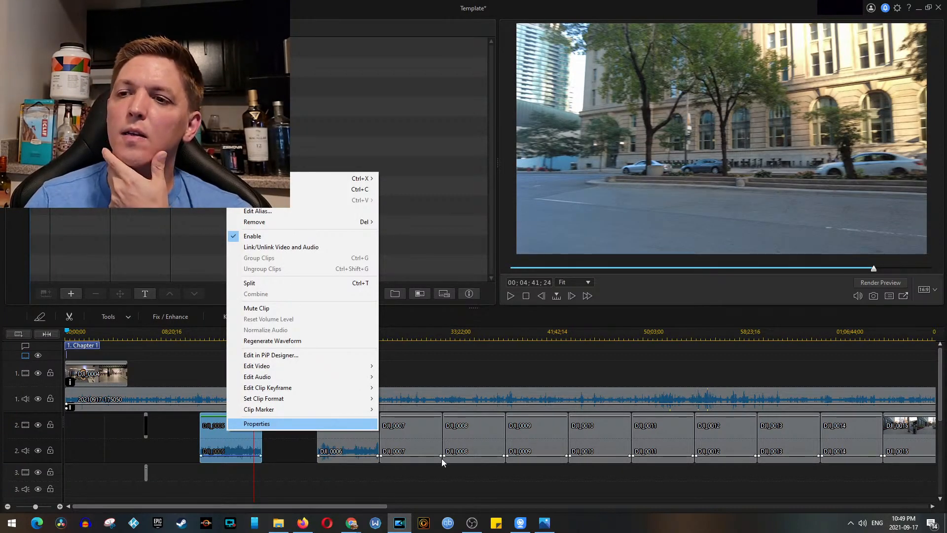
{"action": "left_click", "coordinate": [348, 484]}
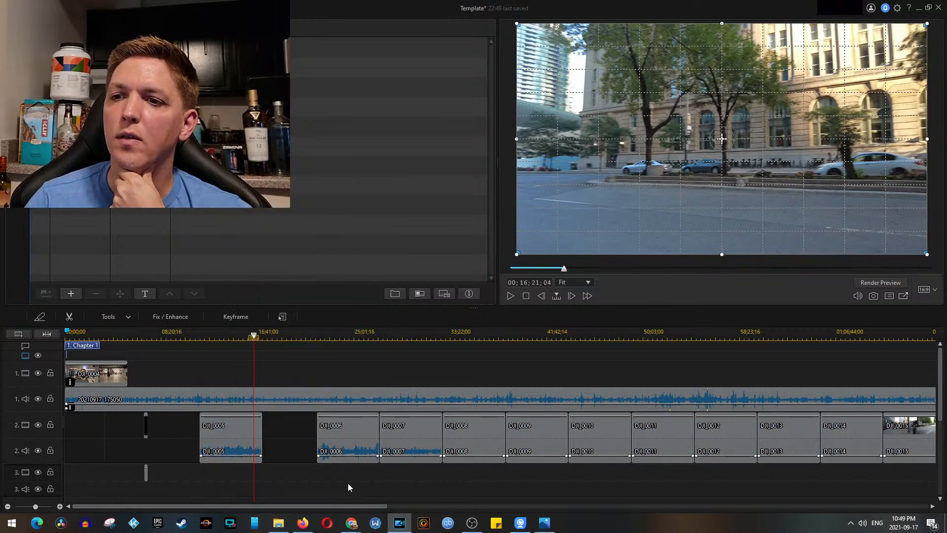
{"action": "left_click", "coordinate": [227, 435]}
{"action": "right_click", "coordinate": [229, 431]}
{"action": "left_click", "coordinate": [313, 246]}
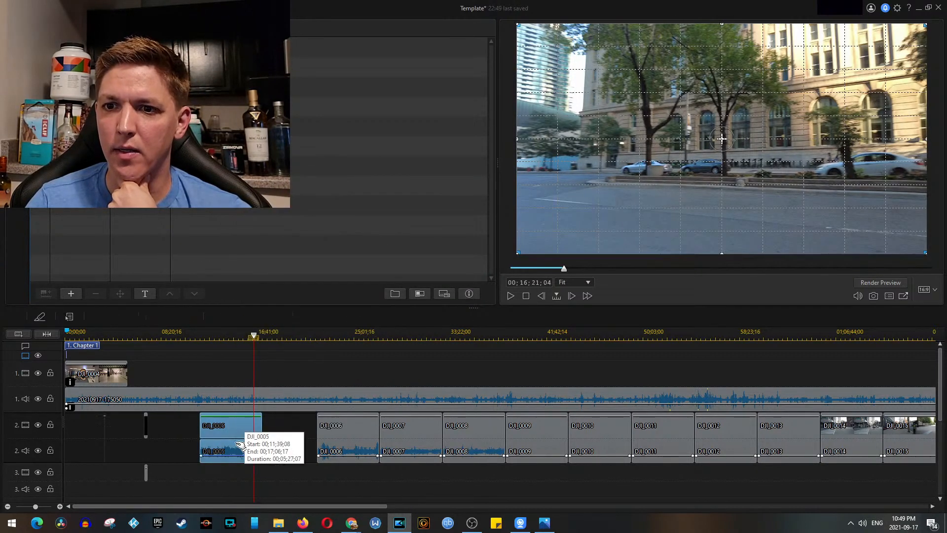
Step: Remove the audio of DJI_0005 leaving a gap, and move its video to track 1 directly after DJI_0004
{"action": "left_click", "coordinate": [237, 449]}
{"action": "right_click", "coordinate": [231, 445]}
{"action": "mouse_move", "coordinate": [292, 291]}
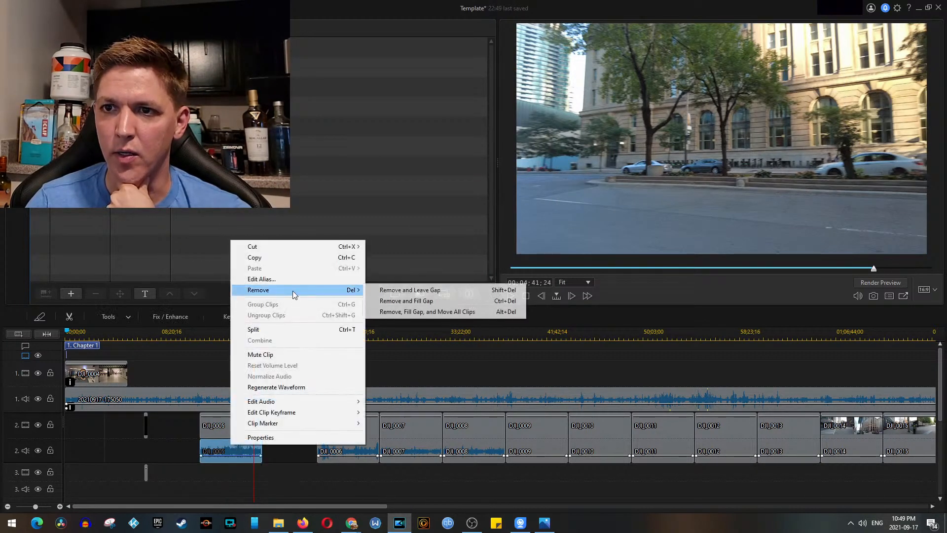
{"action": "left_click", "coordinate": [402, 291]}
{"action": "left_click_drag", "start_coordinate": [238, 428], "coordinate": [172, 370]}
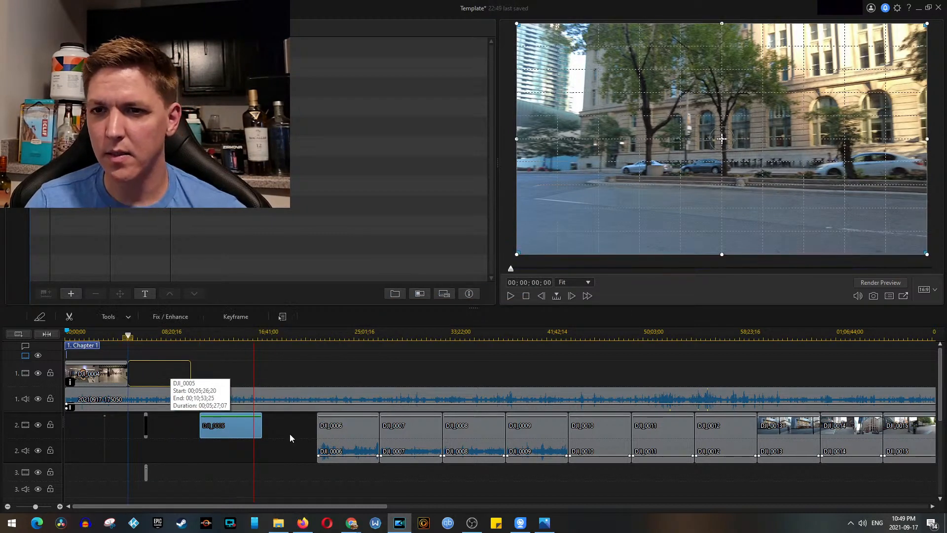
Step: Move the remaining Cam 1 clips on track 2 so they start at 00;10;53;25, where DJI_0005 ends
{"action": "scroll", "coordinate": [290, 435], "scroll_direction": "down", "scroll_amount": 2}
{"action": "left_click_drag", "start_coordinate": [486, 439], "coordinate": [152, 441]}
{"action": "scroll", "coordinate": [100, 429], "scroll_direction": "up", "scroll_amount": 4}
{"action": "left_click_drag", "start_coordinate": [675, 434], "coordinate": [313, 434]}
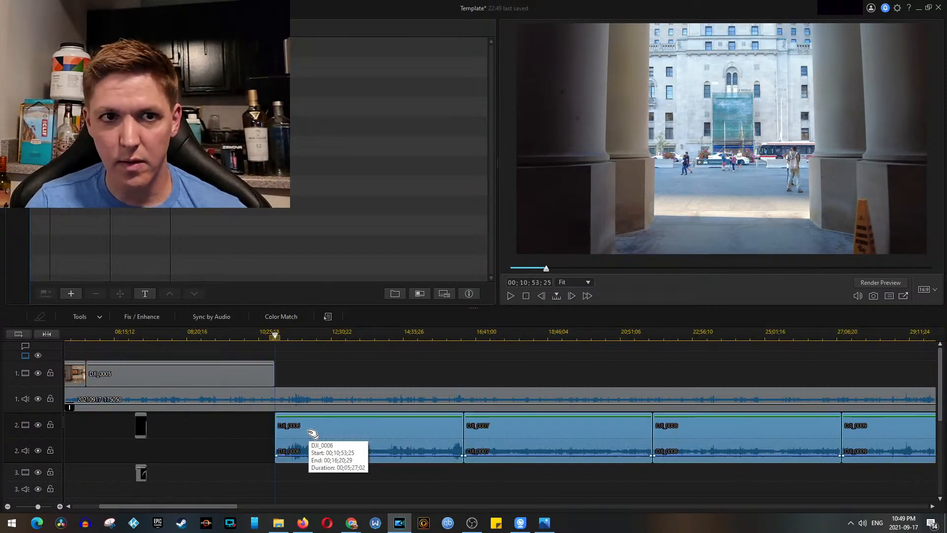
{"action": "scroll", "coordinate": [469, 425], "scroll_direction": "down", "scroll_amount": 4}
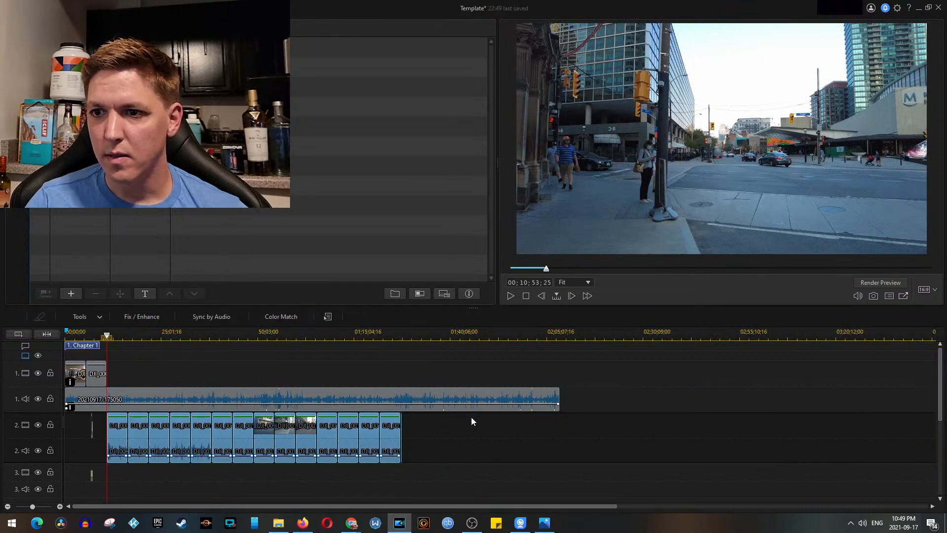
Step: Play back the combined timeline at about 00;54;50 and 01;24;01 to check the footage against the recorded audio
{"action": "scroll", "coordinate": [471, 421], "scroll_direction": "up", "scroll_amount": 2}
{"action": "left_click", "coordinate": [614, 337]}
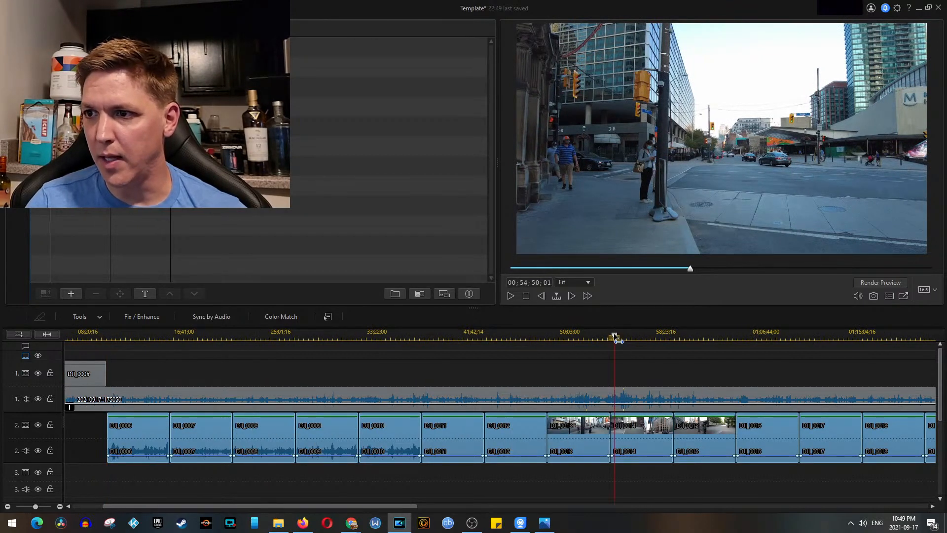
{"action": "left_click", "coordinate": [631, 395]}
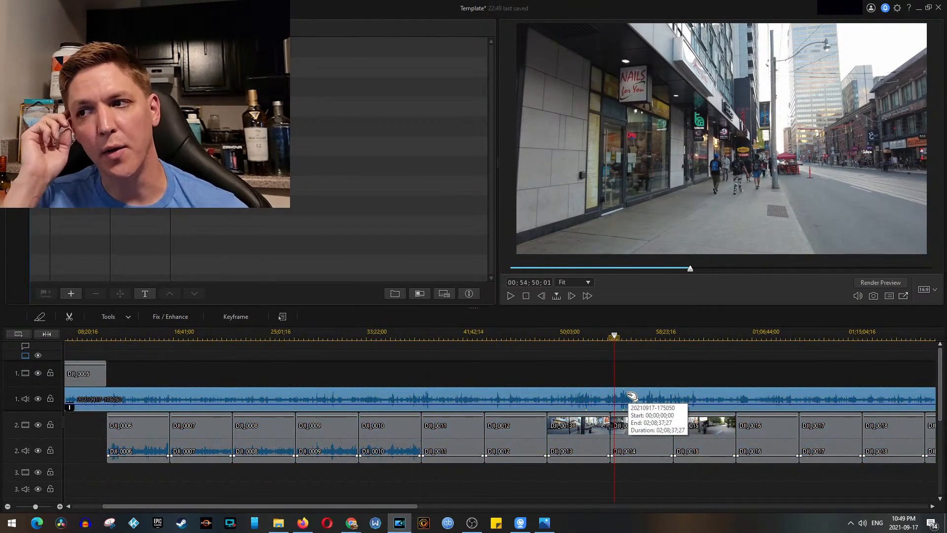
{"action": "left_click", "coordinate": [639, 446]}
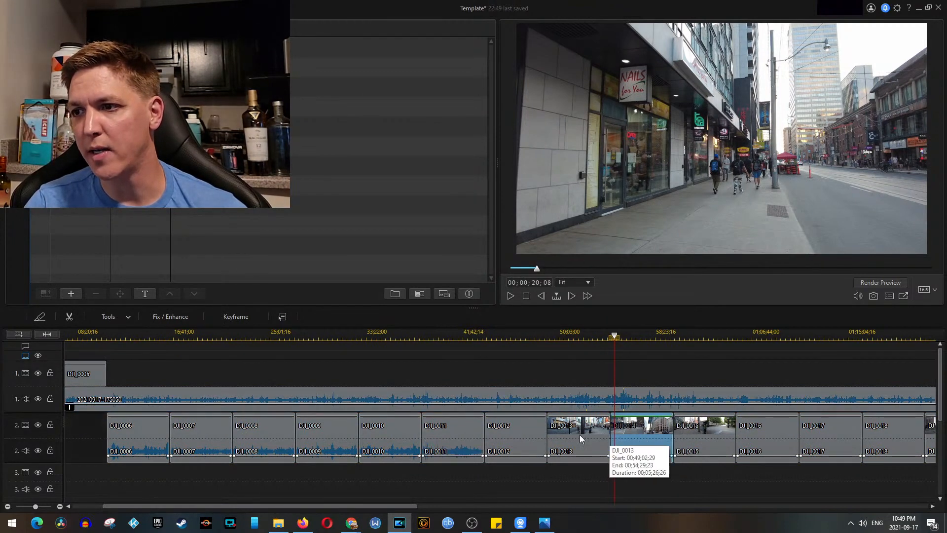
{"action": "key", "text": "space"}
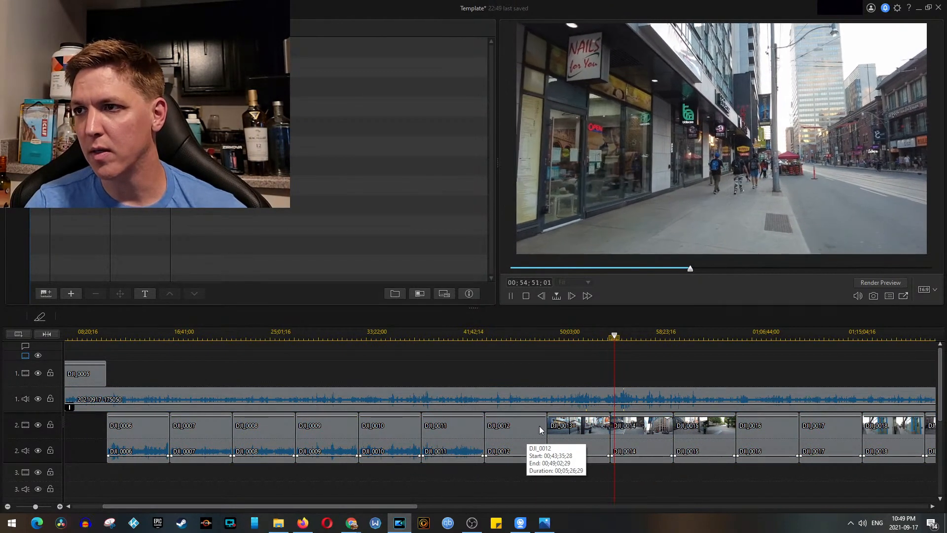
{"action": "key", "text": "space"}
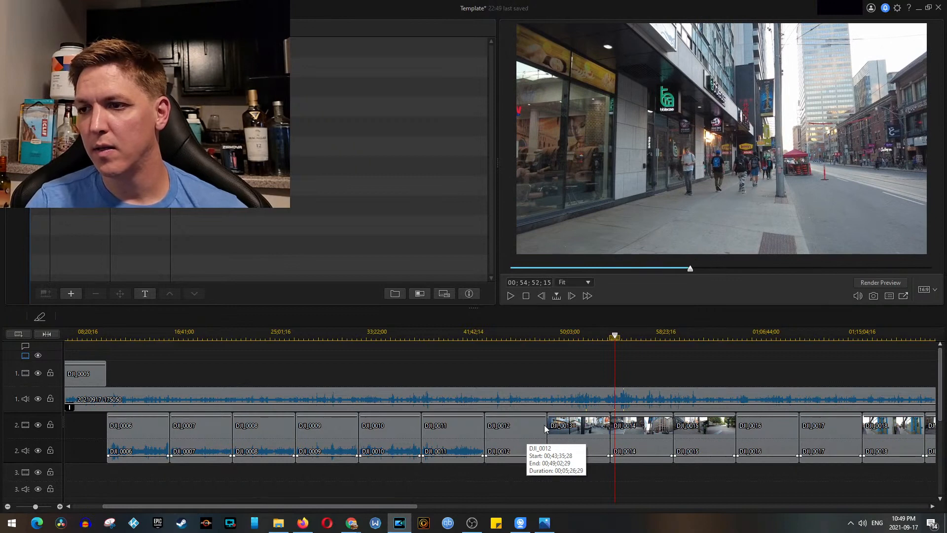
{"action": "scroll", "coordinate": [545, 429], "scroll_direction": "down", "scroll_amount": 1}
{"action": "left_click", "coordinate": [389, 330]}
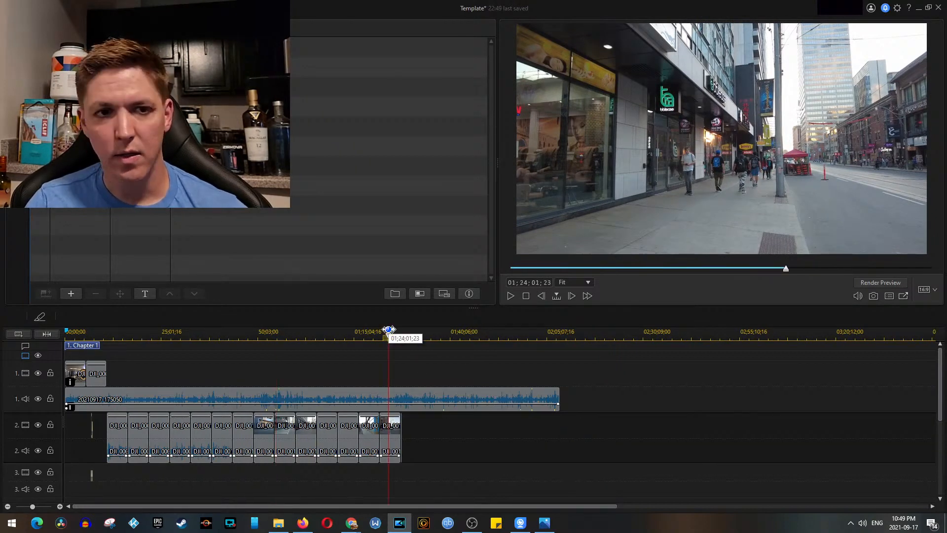
{"action": "key", "text": "space"}
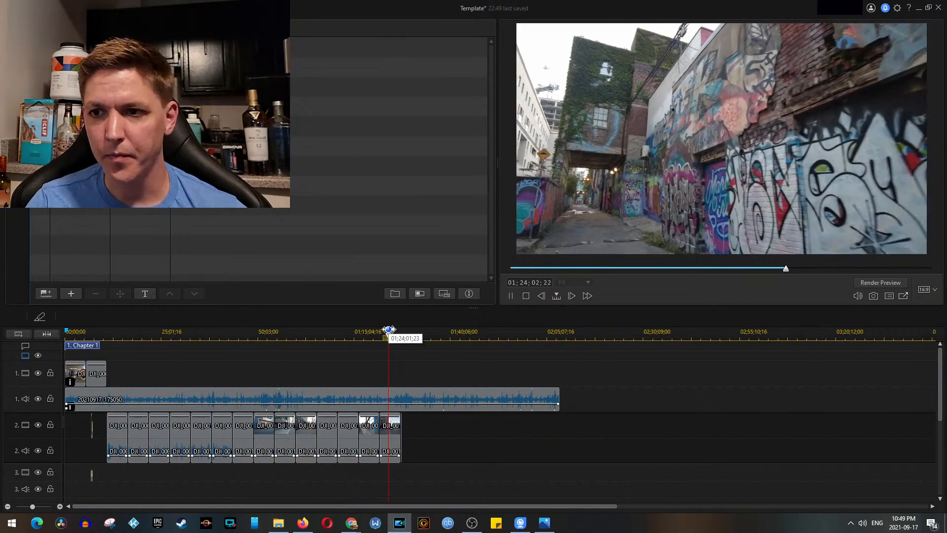
{"action": "key", "text": "space"}
Step: Unlink video and audio for all the track 2 clips and remove their audio, leaving the gap
{"action": "left_click_drag", "start_coordinate": [439, 432], "coordinate": [122, 436]}
{"action": "right_click", "coordinate": [123, 436]}
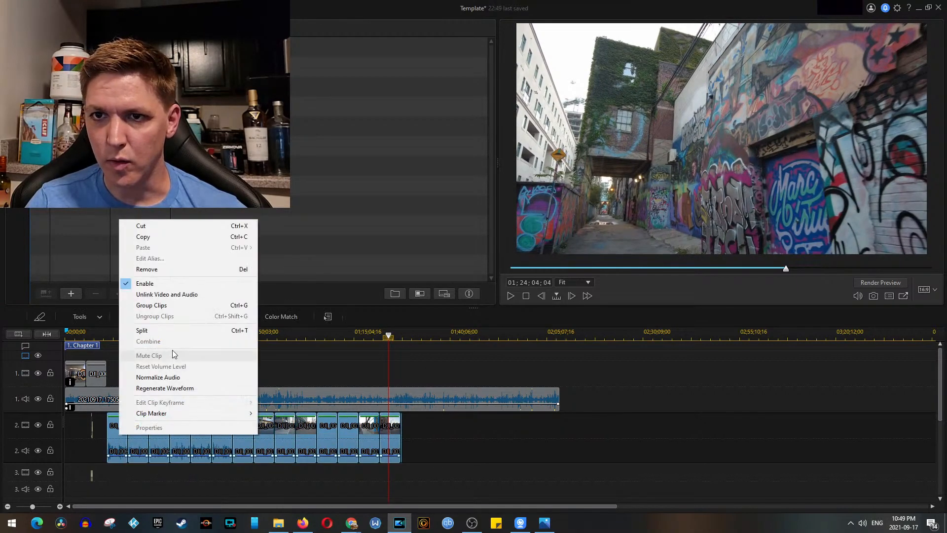
{"action": "left_click", "coordinate": [174, 297]}
{"action": "left_click_drag", "start_coordinate": [467, 450], "coordinate": [116, 453]}
{"action": "key", "text": "Delete"}
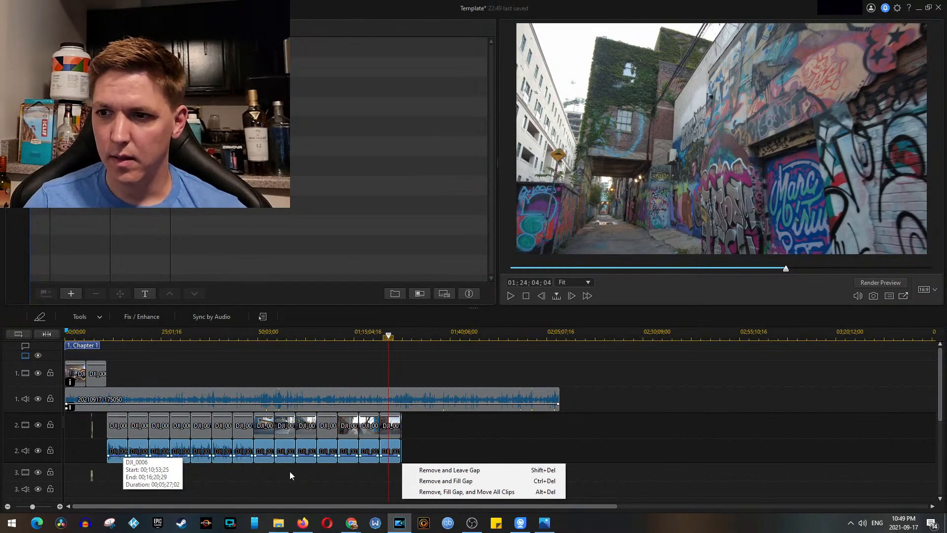
{"action": "left_click", "coordinate": [450, 470]}
Step: Move the track 2 video clips onto track 1 directly after DJI_0005 and save the project
{"action": "left_click_drag", "start_coordinate": [448, 431], "coordinate": [123, 391]}
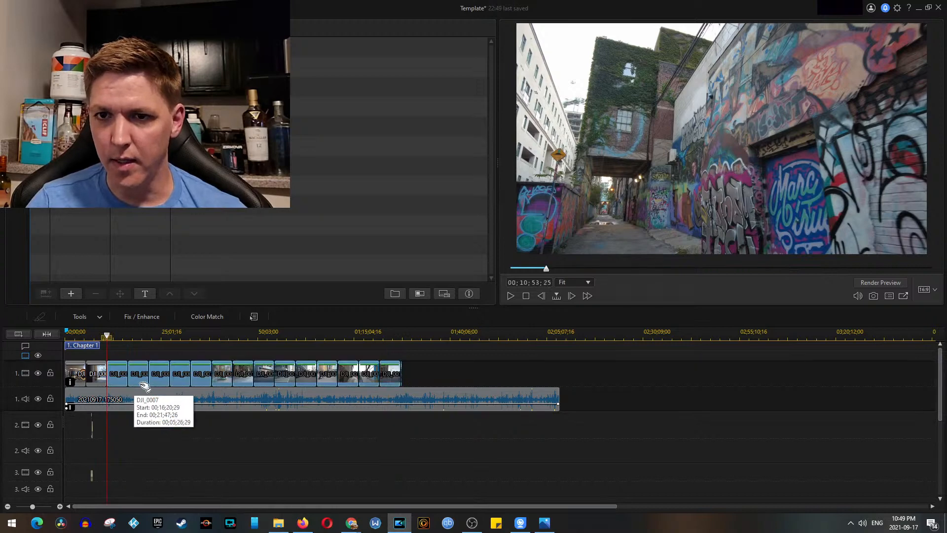
{"action": "scroll", "coordinate": [221, 388], "scroll_direction": "up", "scroll_amount": 4}
{"action": "scroll", "coordinate": [295, 392], "scroll_direction": "down", "scroll_amount": 4}
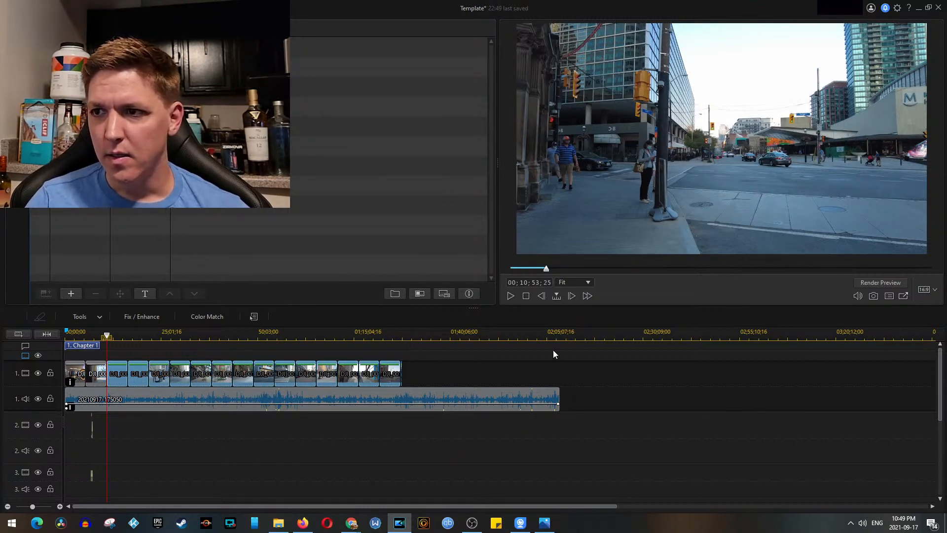
{"action": "left_click", "coordinate": [424, 360]}
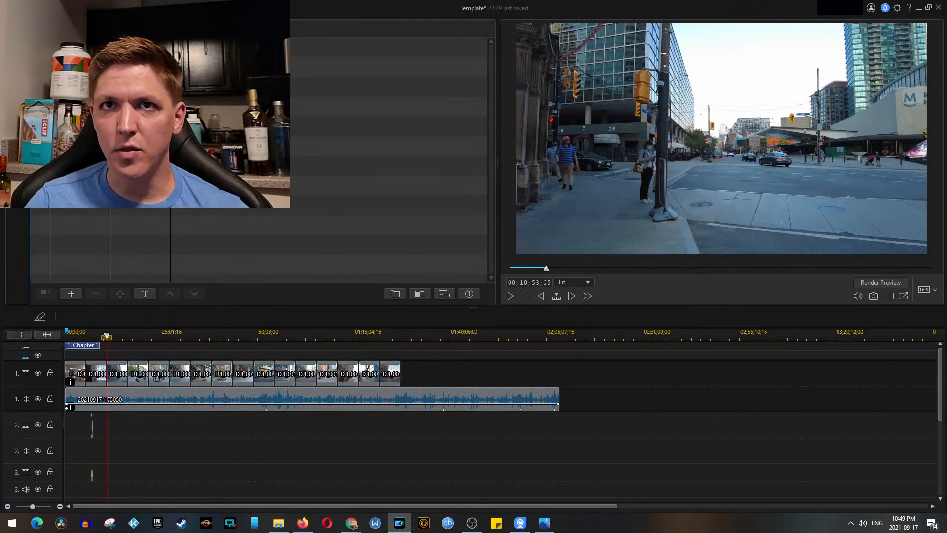
{"action": "left_click", "coordinate": [36, 8]}
{"action": "left_click", "coordinate": [65, 74]}
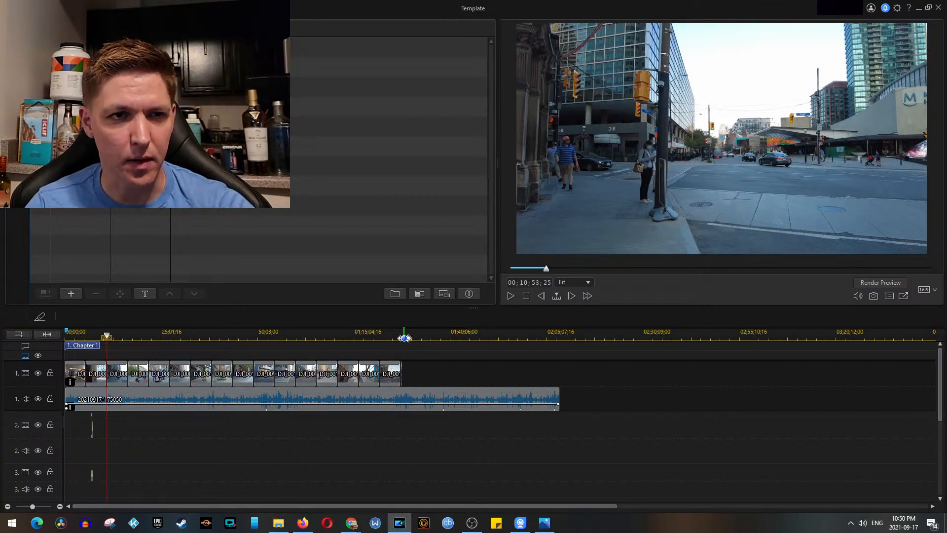
Step: Split the recorded audio on track 1 at 01;27;38;16, where the DJI_0020 clip ends
{"action": "left_click", "coordinate": [401, 335]}
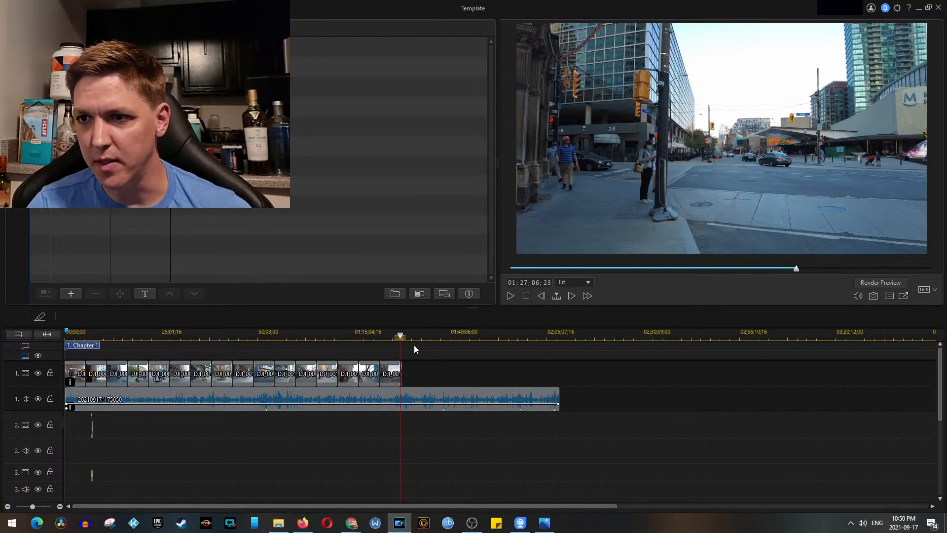
{"action": "scroll", "coordinate": [461, 380], "scroll_direction": "up", "scroll_amount": 1}
{"action": "scroll", "coordinate": [467, 384], "scroll_direction": "up", "scroll_amount": 3}
{"action": "left_click", "coordinate": [455, 336]}
{"action": "scroll", "coordinate": [476, 367], "scroll_direction": "up", "scroll_amount": 1}
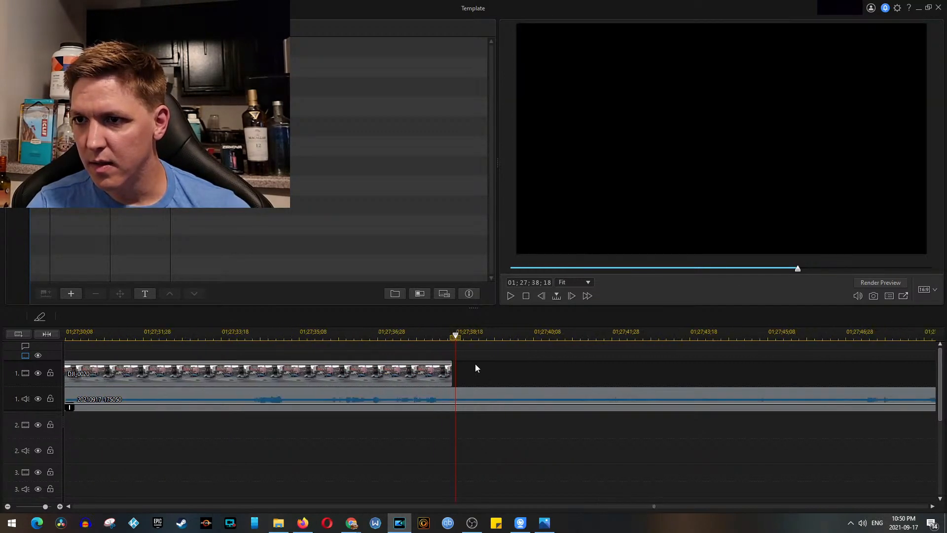
{"action": "left_click", "coordinate": [455, 337]}
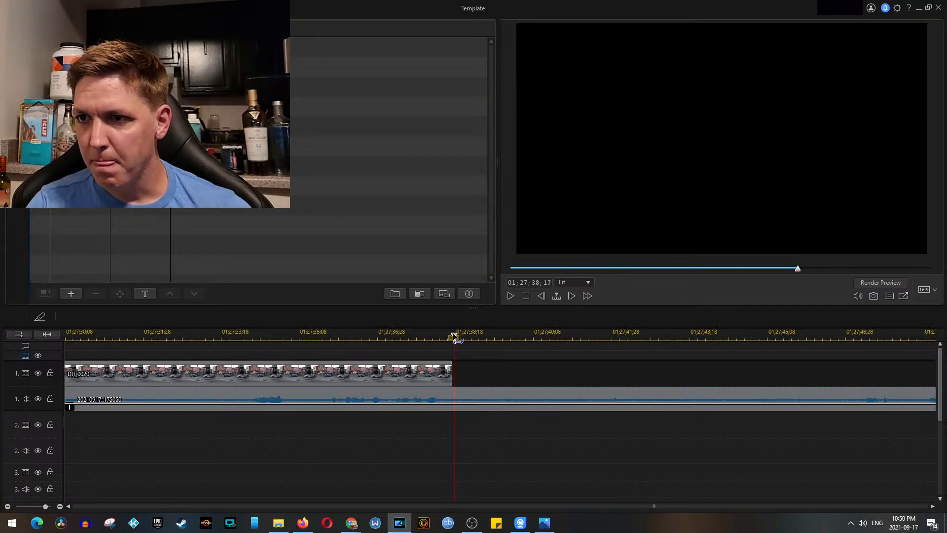
{"action": "left_click", "coordinate": [471, 397]}
{"action": "left_click", "coordinate": [69, 316]}
Step: Add the first clip from the Cam 2 folder, DJI_0001, to track 2 beyond the end of the track 1 footage
{"action": "scroll", "coordinate": [410, 440], "scroll_direction": "down", "scroll_amount": 10}
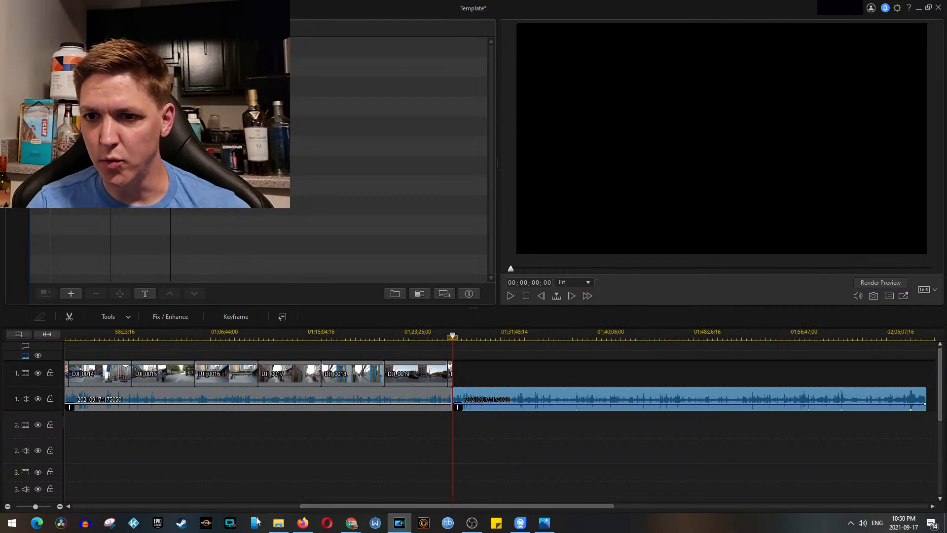
{"action": "left_click", "coordinate": [278, 522]}
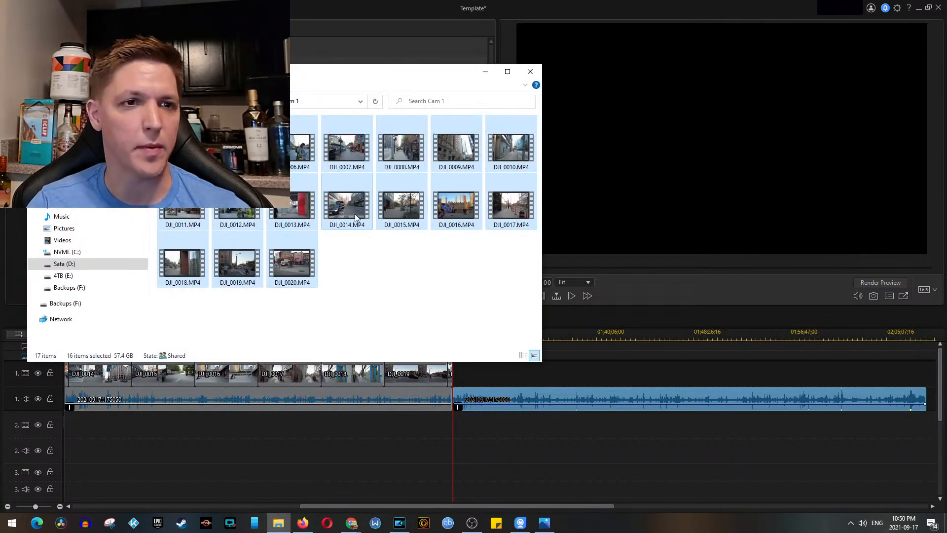
{"action": "left_click", "coordinate": [264, 101]}
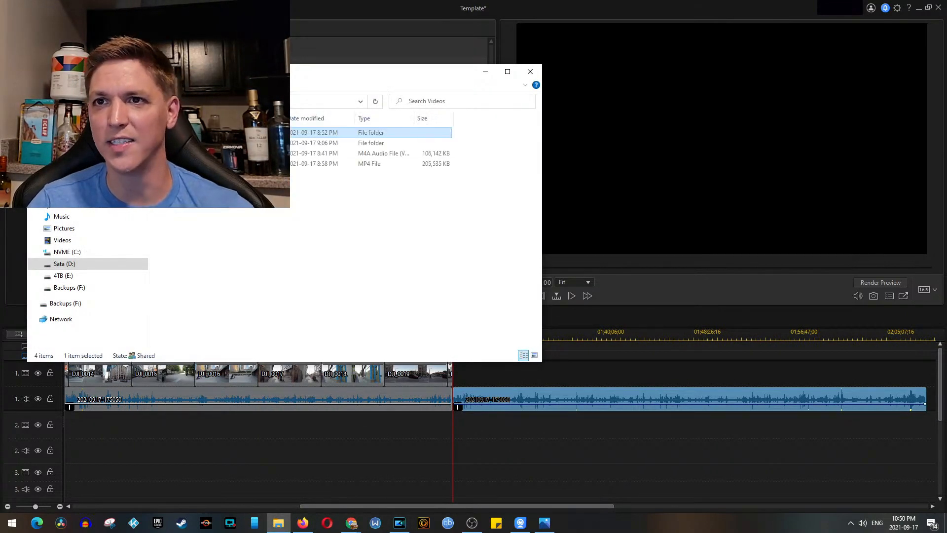
{"action": "double_click", "coordinate": [197, 143]}
{"action": "left_click", "coordinate": [183, 148]}
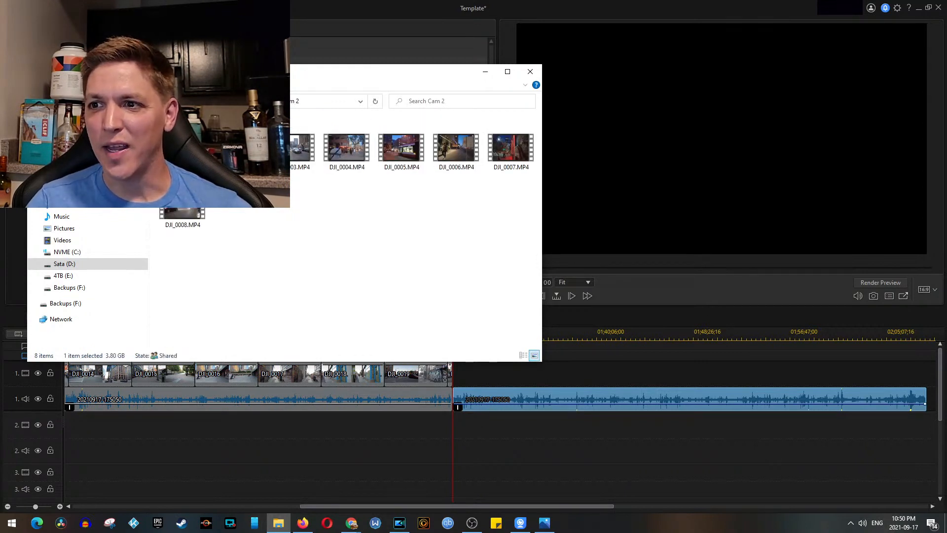
{"action": "left_click_drag", "start_coordinate": [520, 433], "coordinate": [520, 433]}
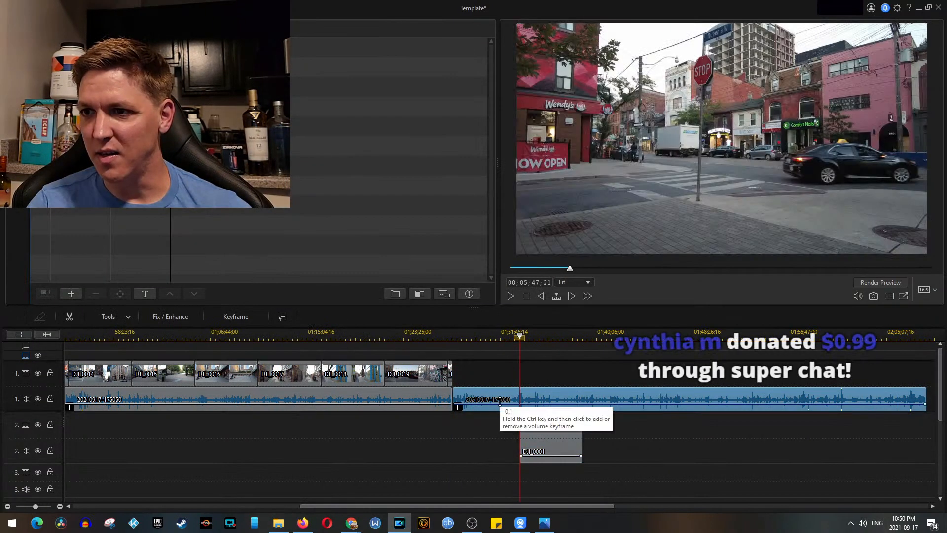
Step: Sync DJI_0001 with the second part of the recorded audio by audio matching, and play the aligned clips to check them
{"action": "left_click", "coordinate": [571, 437], "text": "ctrl"}
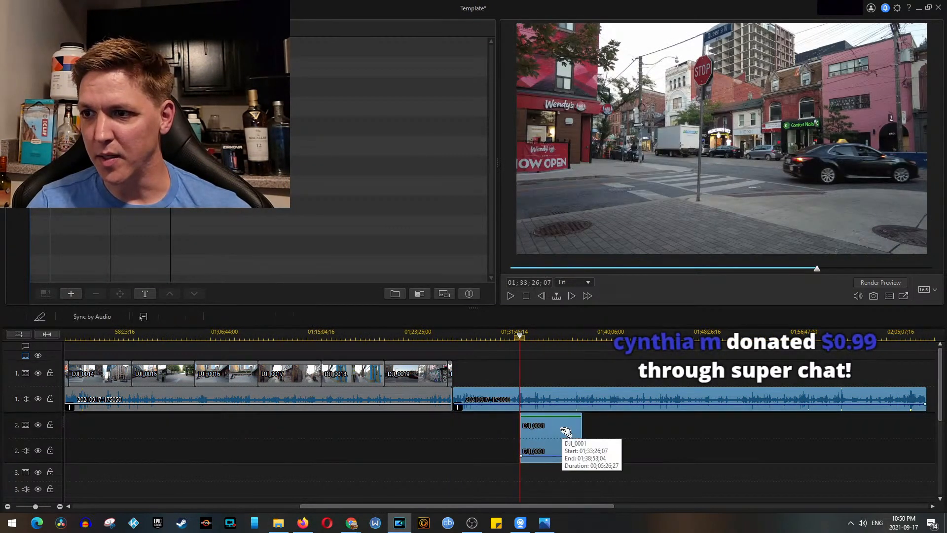
{"action": "left_click", "coordinate": [91, 317]}
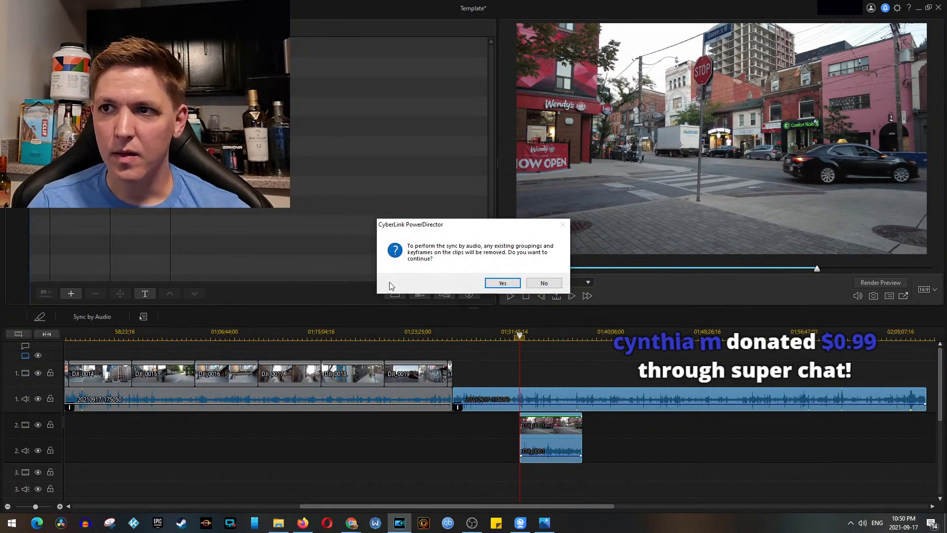
{"action": "left_click", "coordinate": [504, 282]}
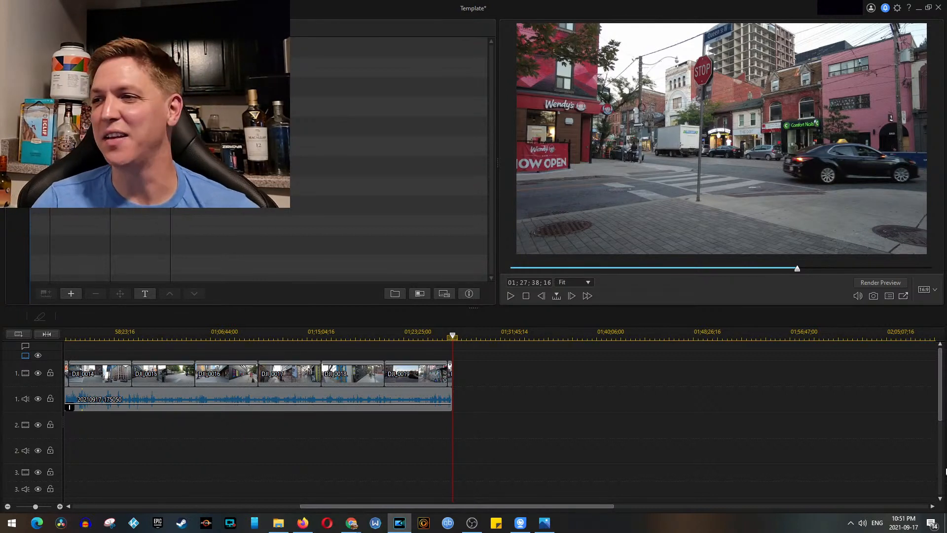
{"action": "scroll", "coordinate": [942, 404], "scroll_direction": "down", "scroll_amount": 5}
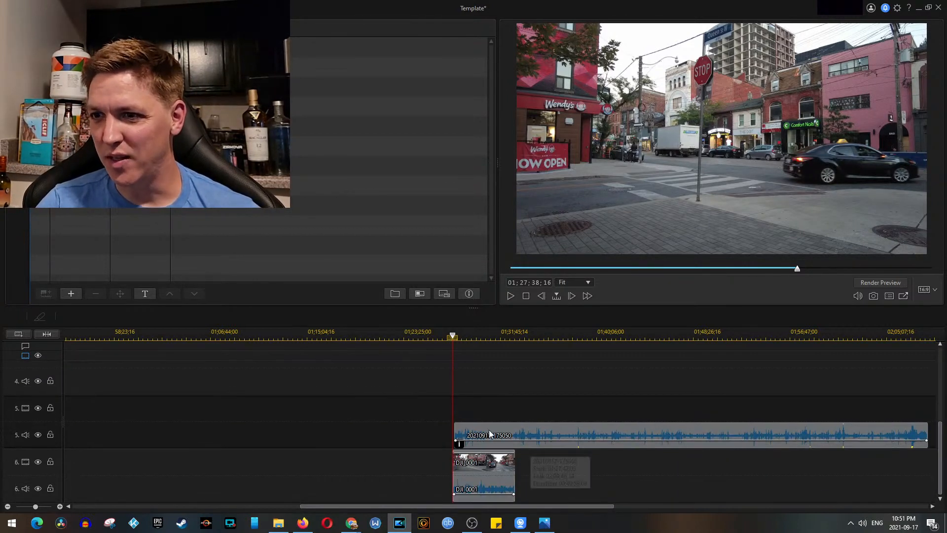
{"action": "left_click", "coordinate": [504, 438]}
{"action": "scroll", "coordinate": [478, 480], "scroll_direction": "up", "scroll_amount": 3}
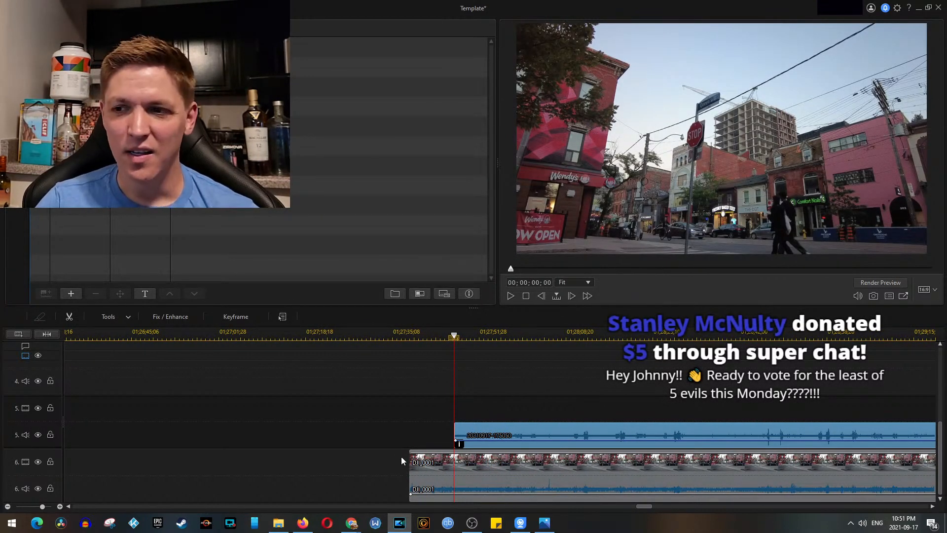
{"action": "key", "text": "space"}
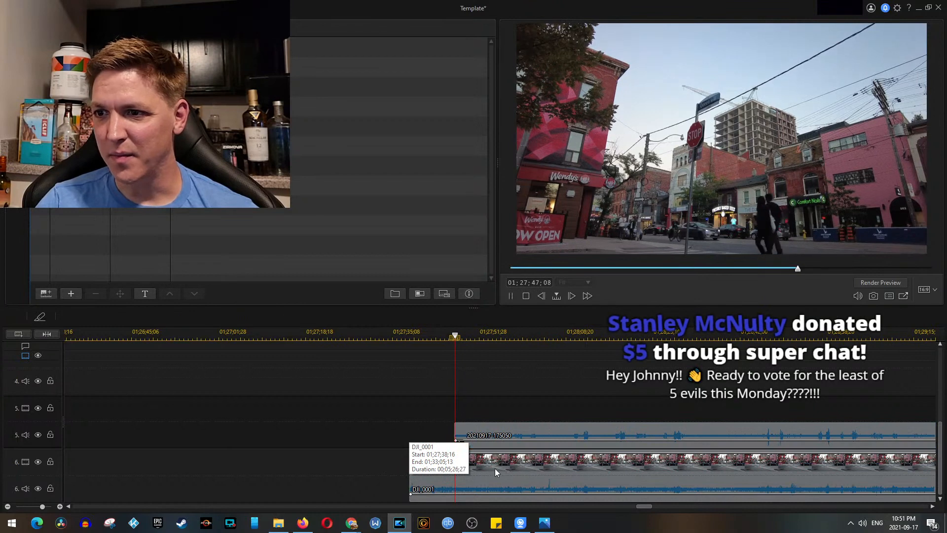
{"action": "left_click", "coordinate": [575, 334]}
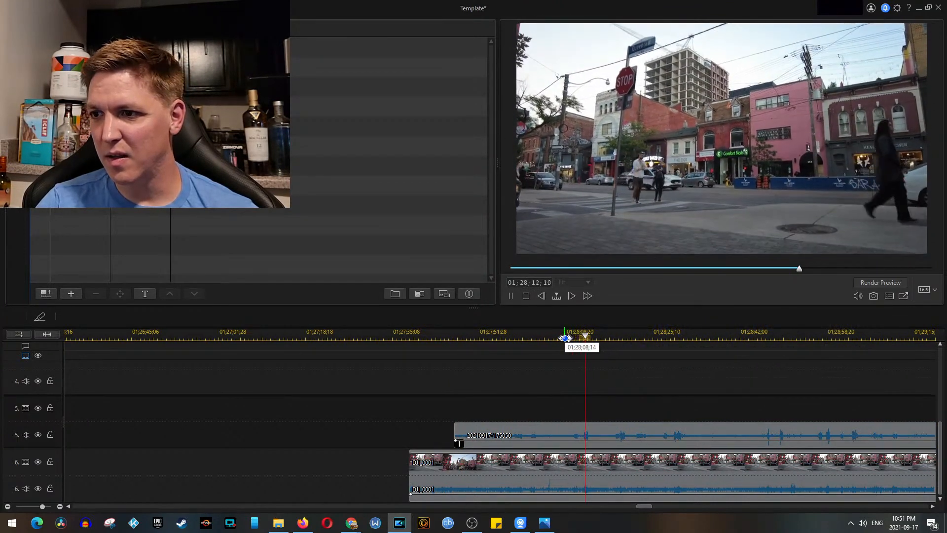
Step: Unlink DJI_0001's video and audio on track 6 and remove the clip's own audio
{"action": "left_click", "coordinate": [537, 463]}
{"action": "right_click", "coordinate": [537, 463]}
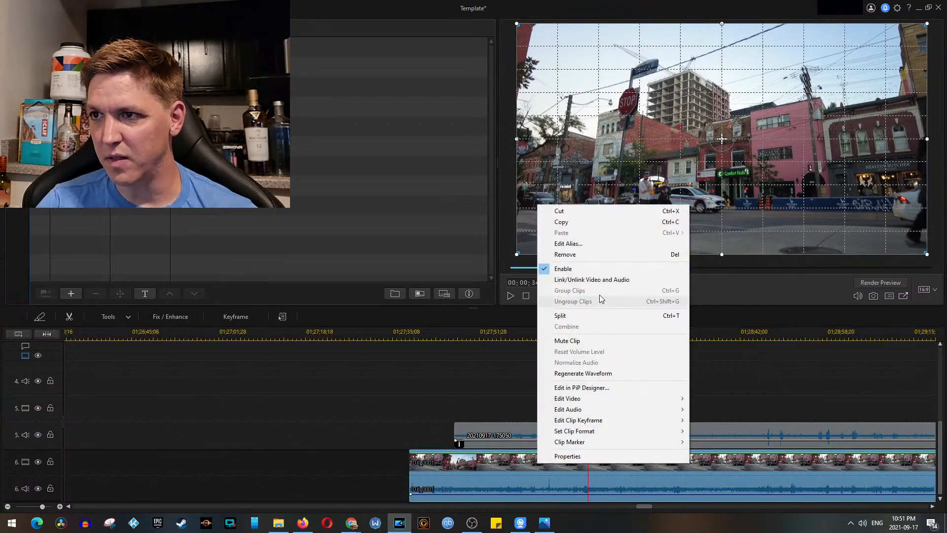
{"action": "left_click", "coordinate": [601, 280]}
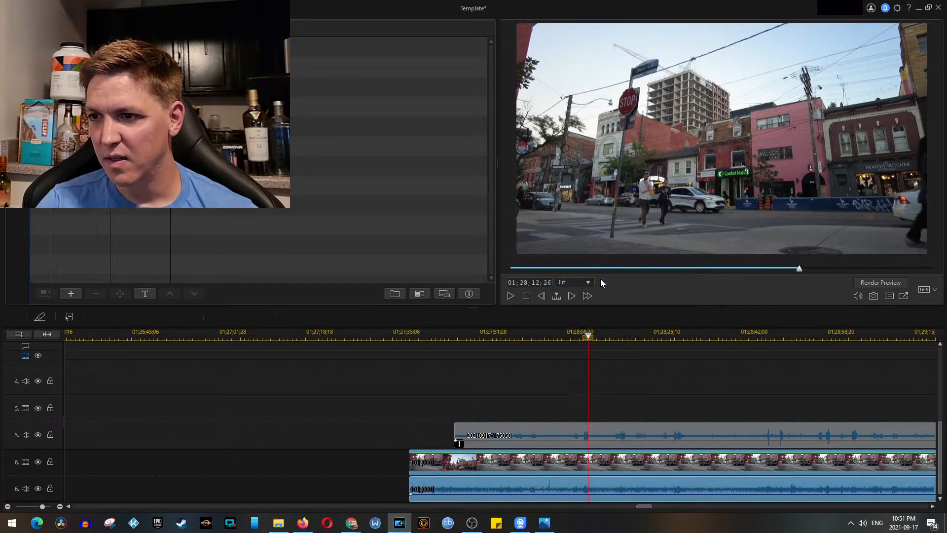
{"action": "right_click", "coordinate": [522, 482]}
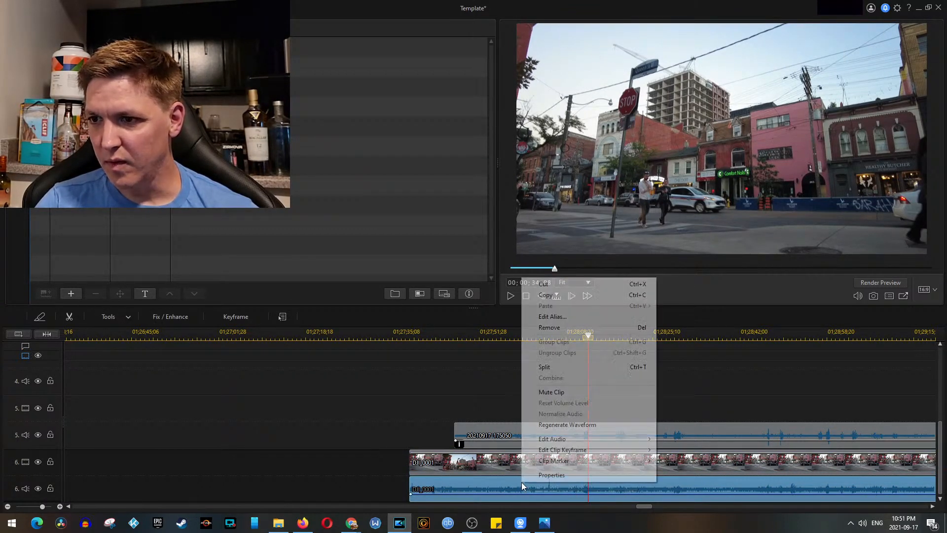
{"action": "left_click", "coordinate": [568, 327]}
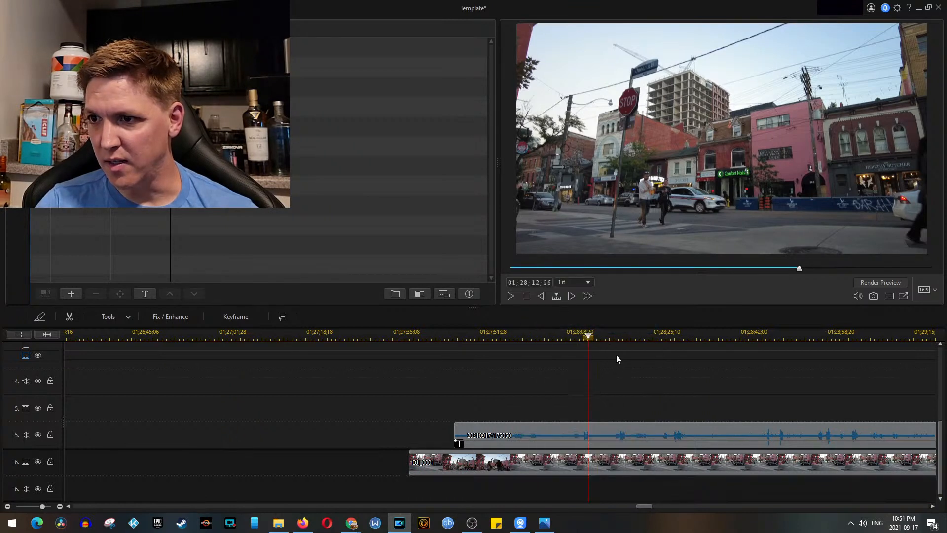
Step: Move the recorded audio onto track 6 under DJI_0001 and extend its beginning back to the clip's start at 01;27;38;16
{"action": "left_click", "coordinate": [548, 431]}
{"action": "left_click_drag", "start_coordinate": [551, 432], "coordinate": [546, 462]}
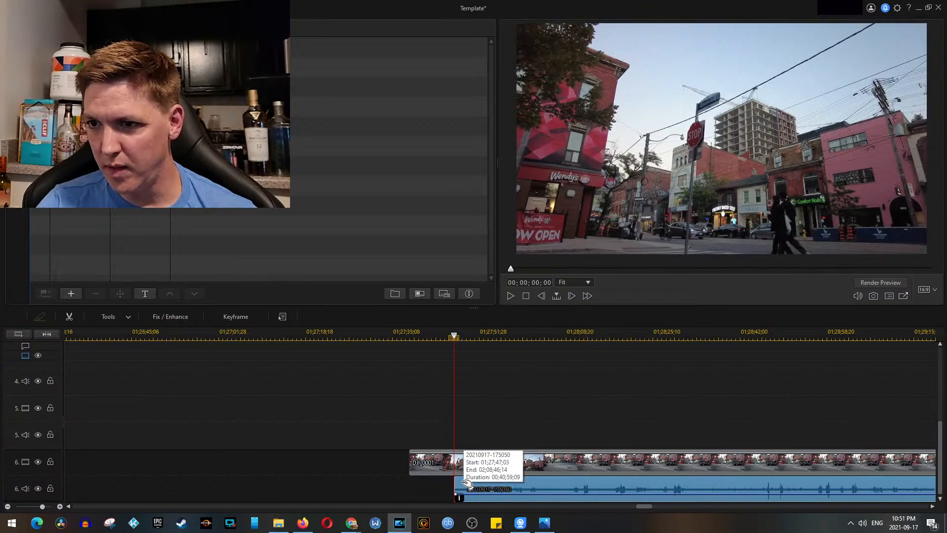
{"action": "left_click_drag", "start_coordinate": [454, 488], "coordinate": [409, 488]}
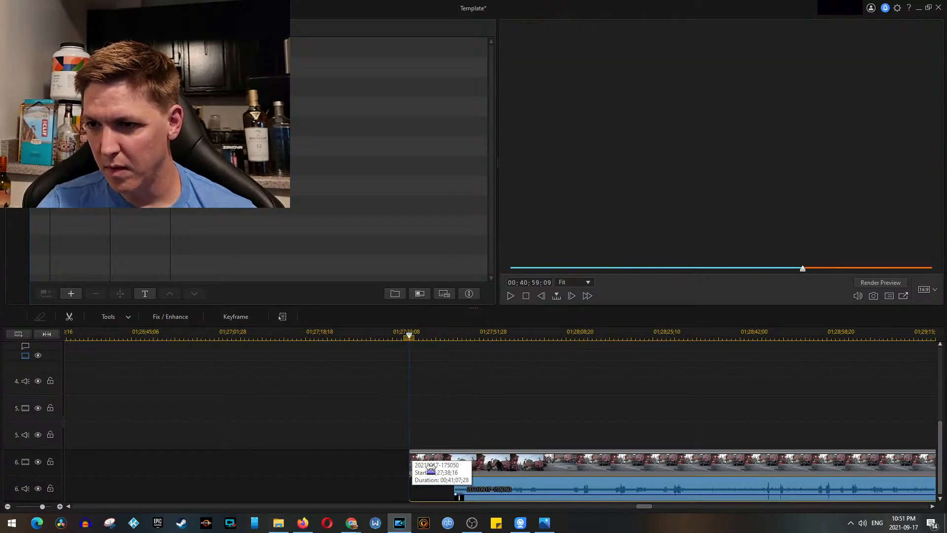
{"action": "scroll", "coordinate": [454, 442], "scroll_direction": "down", "scroll_amount": 3}
{"action": "scroll", "coordinate": [454, 443], "scroll_direction": "up", "scroll_amount": 3}
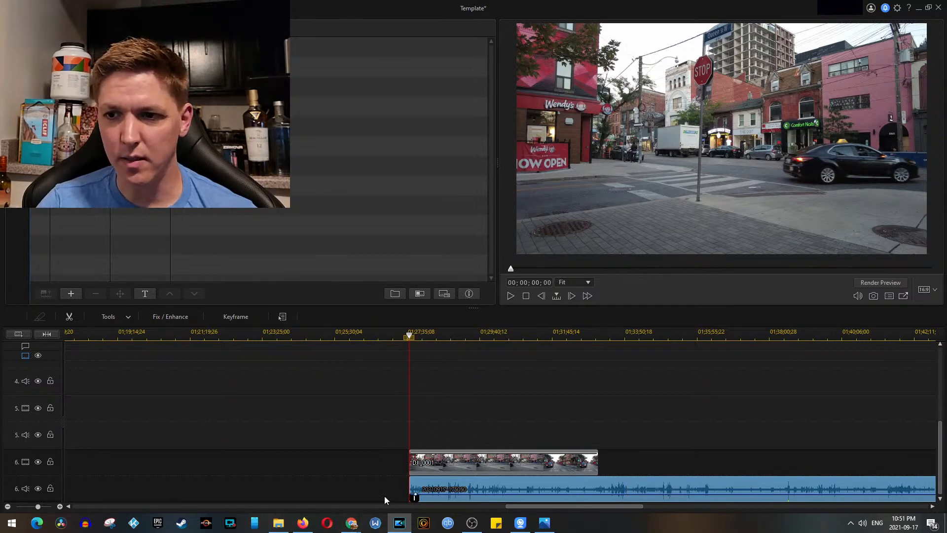
Step: Try placing DJI_0002 from the Cam 2 folder on track 5, starting where DJI_0001 ends
{"action": "left_click", "coordinate": [278, 522]}
{"action": "left_click_drag", "start_coordinate": [566, 374], "coordinate": [671, 464]}
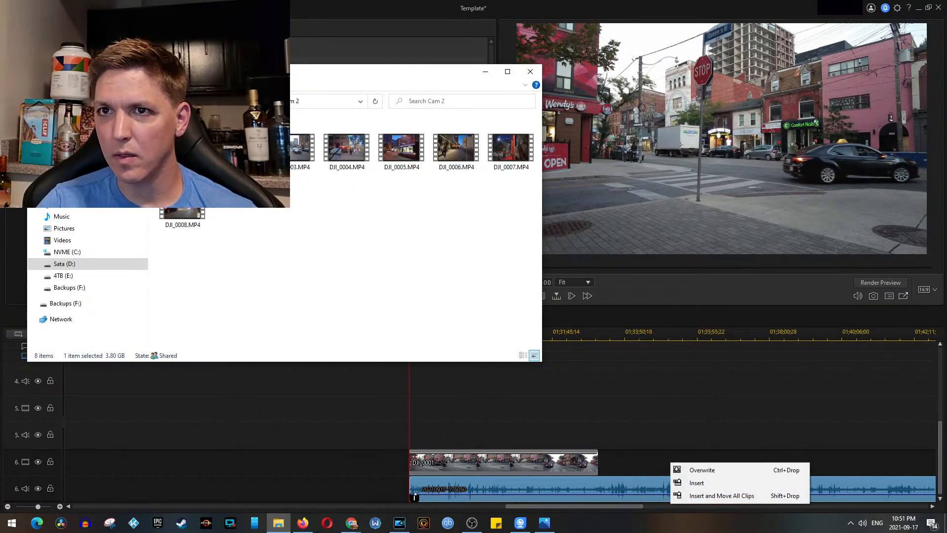
{"action": "left_click", "coordinate": [721, 430]}
{"action": "left_click", "coordinate": [480, 463]}
{"action": "left_click", "coordinate": [285, 526]}
{"action": "left_click_drag", "start_coordinate": [237, 149], "coordinate": [646, 415]}
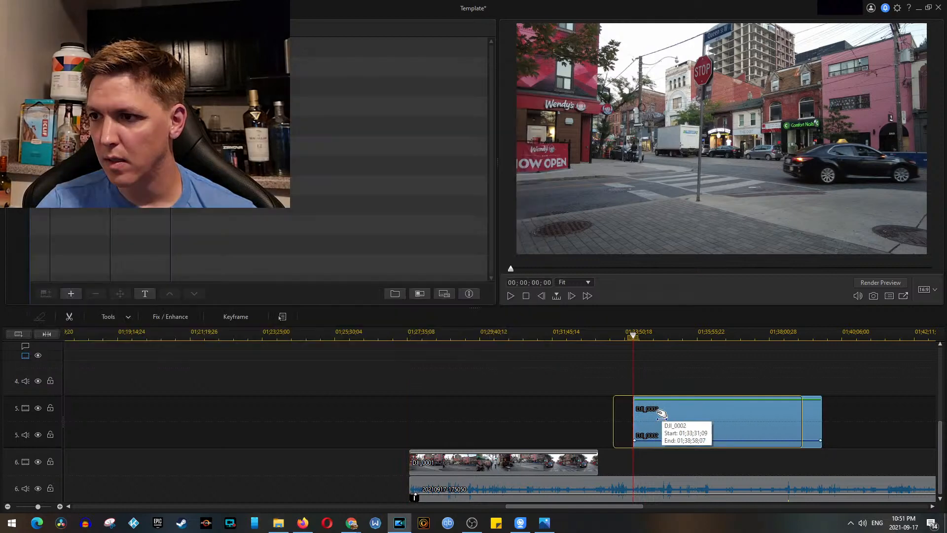
Step: Play parts of DJI_0002 against the recorded audio, and delete the clip from track 5
{"action": "key", "text": "space"}
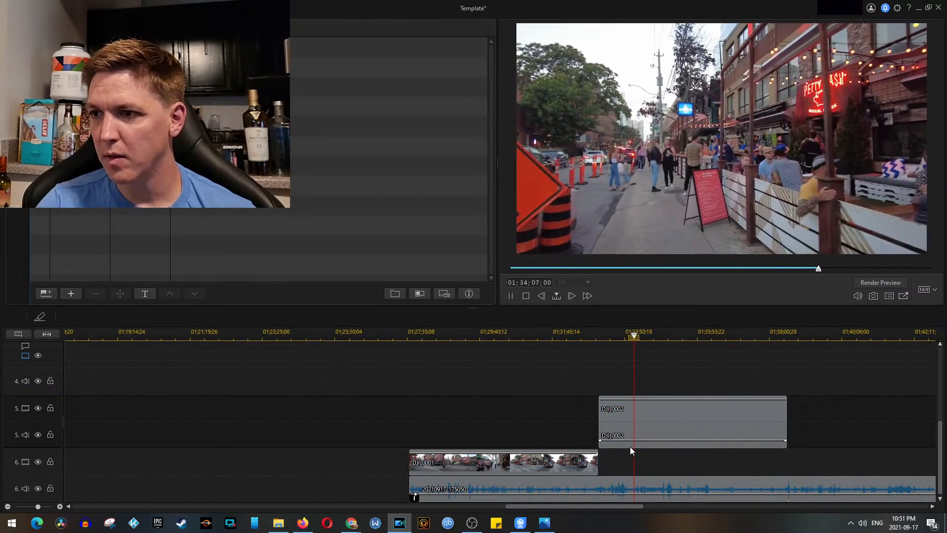
{"action": "left_click", "coordinate": [664, 335]}
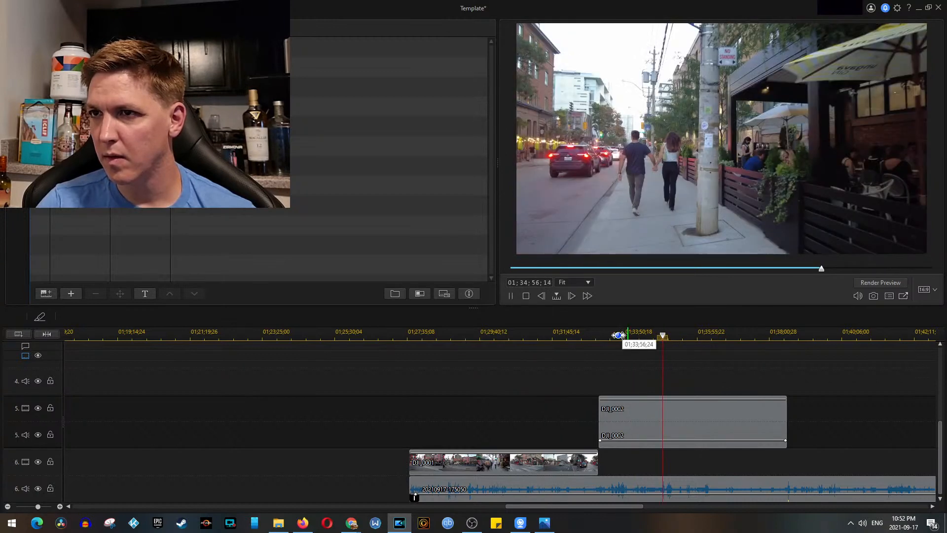
{"action": "key", "text": "space"}
{"action": "left_click", "coordinate": [643, 420]}
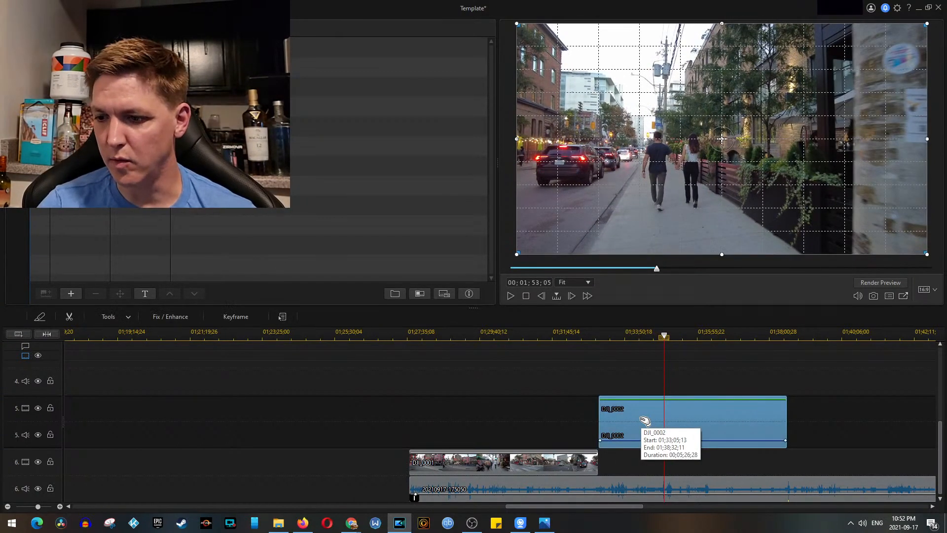
{"action": "key", "text": "Delete"}
Step: Move DJI_0001 and its recorded audio to track 1, link them, and place them directly after DJI_0020 at 01;27;38;16
{"action": "left_click_drag", "start_coordinate": [433, 469], "coordinate": [396, 277]}
{"action": "left_click_drag", "start_coordinate": [397, 277], "coordinate": [445, 374]}
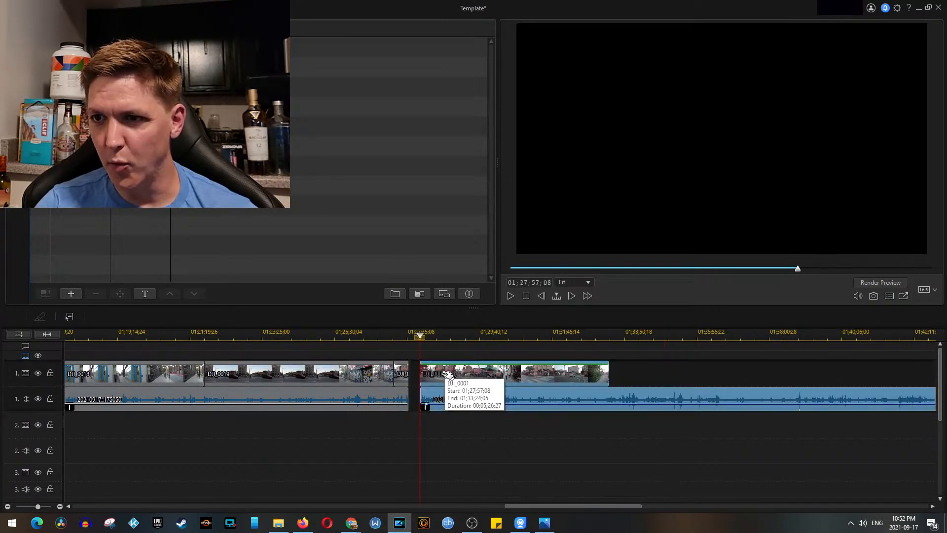
{"action": "right_click", "coordinate": [460, 369]}
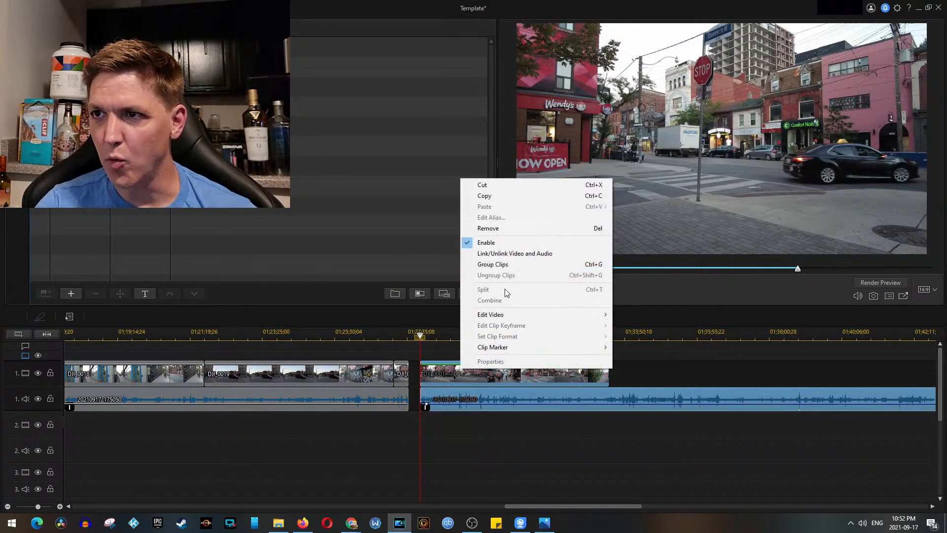
{"action": "left_click", "coordinate": [513, 253]}
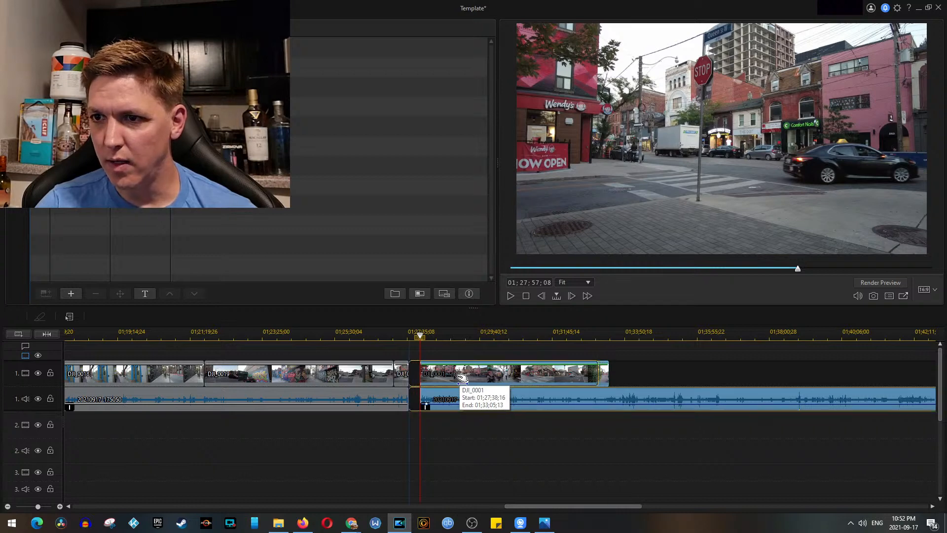
{"action": "left_click_drag", "start_coordinate": [462, 378], "coordinate": [451, 378]}
Step: Play across the join after DJI_0020 and split DJI_0001 with its linked audio at 01;27;47;00
{"action": "left_click", "coordinate": [406, 334]}
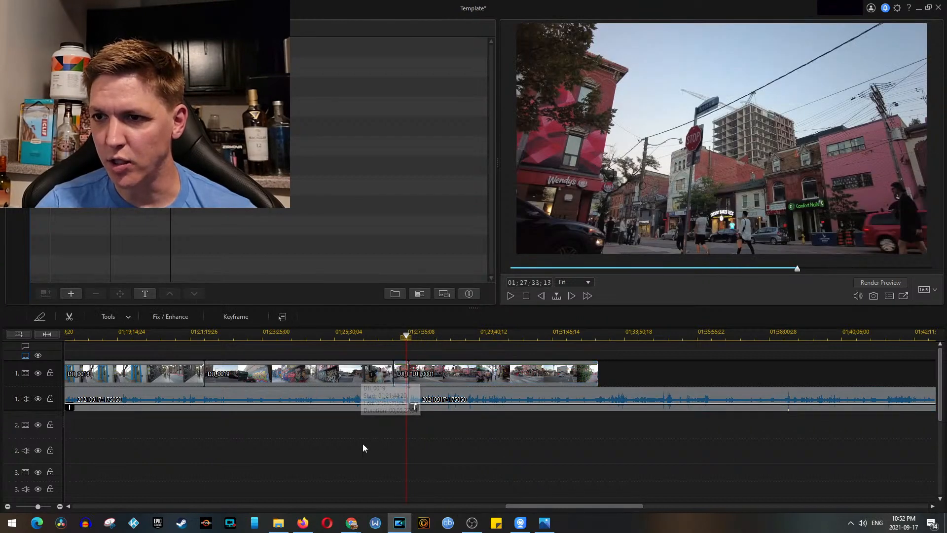
{"action": "key", "text": "space"}
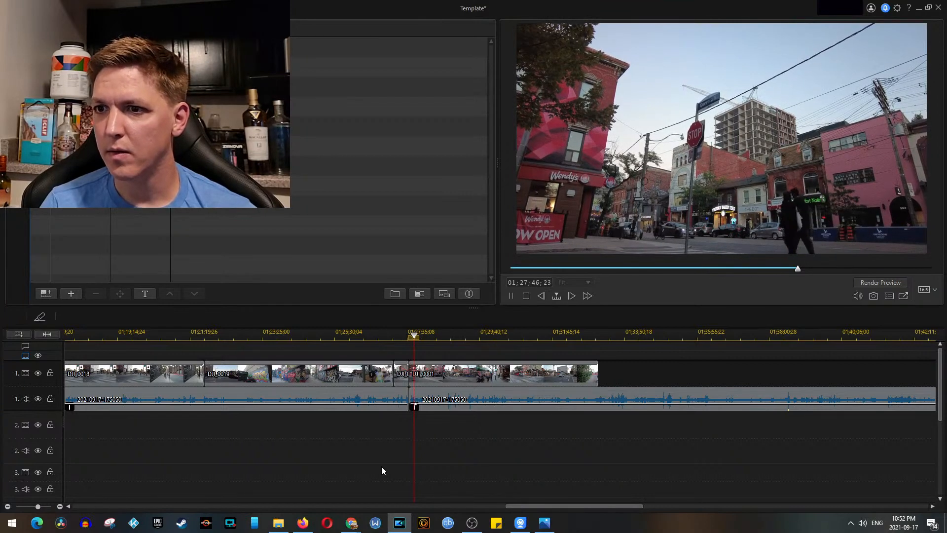
{"action": "scroll", "coordinate": [496, 440], "scroll_direction": "up", "scroll_amount": 5}
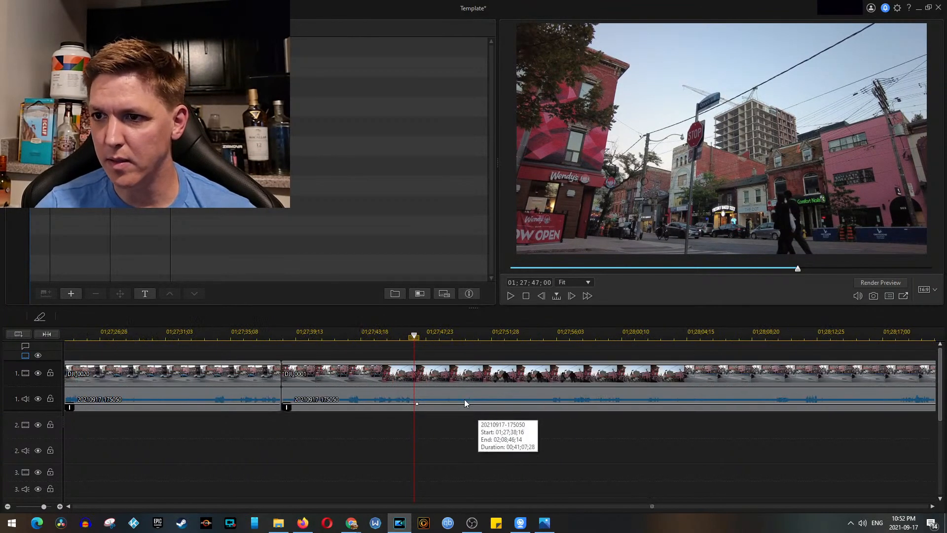
{"action": "left_click", "coordinate": [394, 395]}
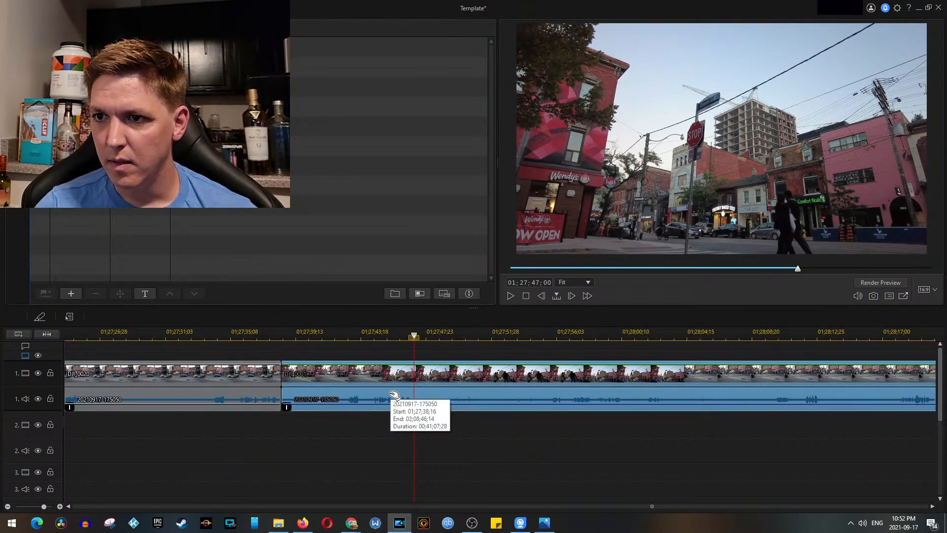
{"action": "left_click", "coordinate": [41, 320]}
Step: Remove the first part of the split DJI_0001, leaving the gap, and move the remaining part directly after DJI_0020
{"action": "left_click", "coordinate": [359, 377]}
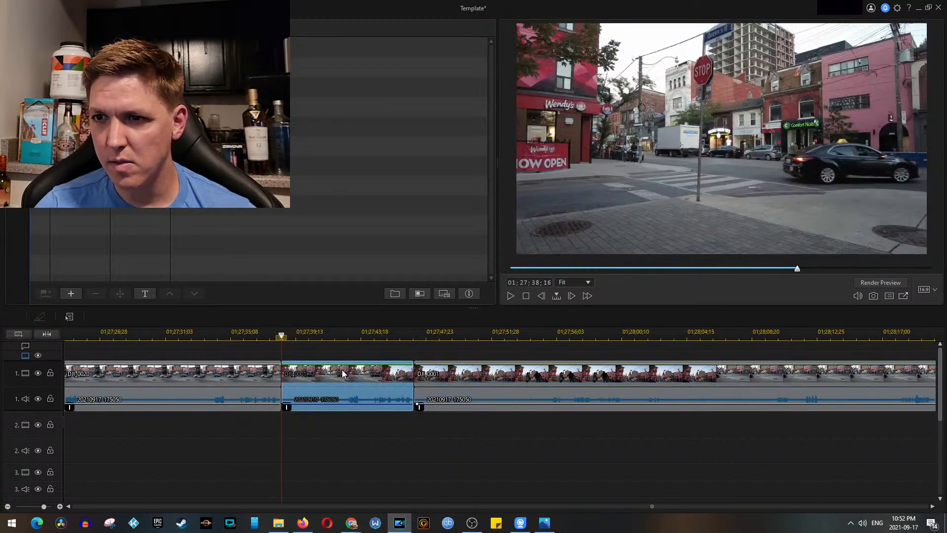
{"action": "right_click", "coordinate": [342, 369]}
{"action": "mouse_move", "coordinate": [397, 172]}
{"action": "left_click", "coordinate": [518, 171]}
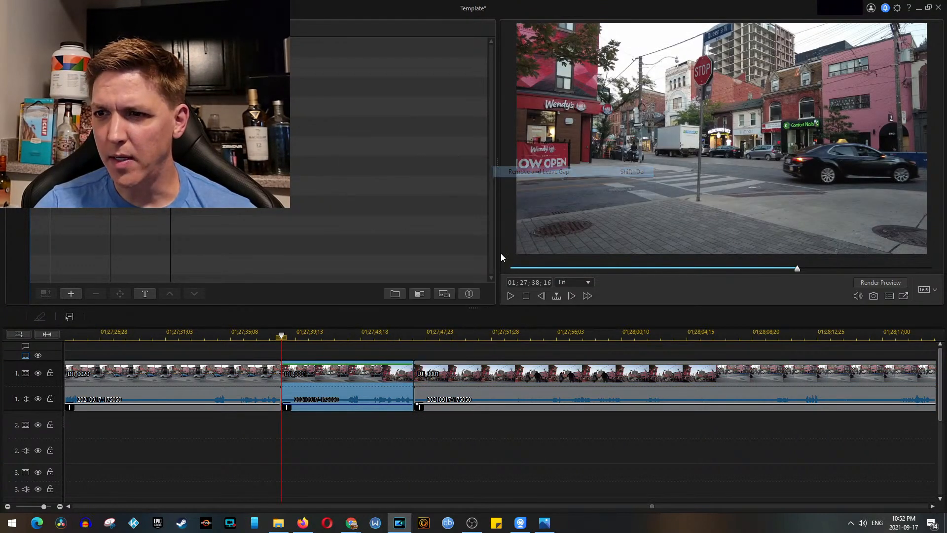
{"action": "left_click_drag", "start_coordinate": [443, 412], "coordinate": [320, 374]}
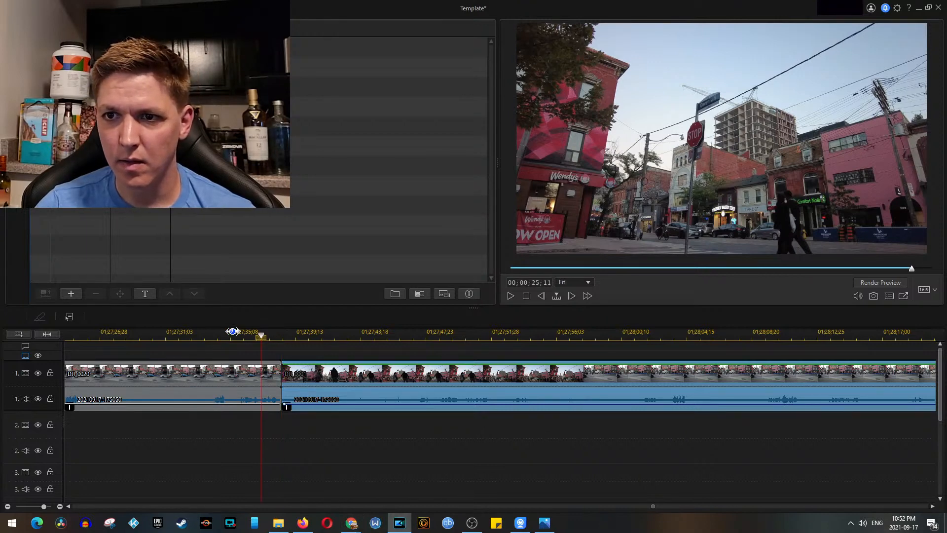
Step: Play across the join, try shifting DJI_0001 slightly away from DJI_0020, and move it back against that clip
{"action": "left_click", "coordinate": [251, 332]}
{"action": "key", "text": "space"}
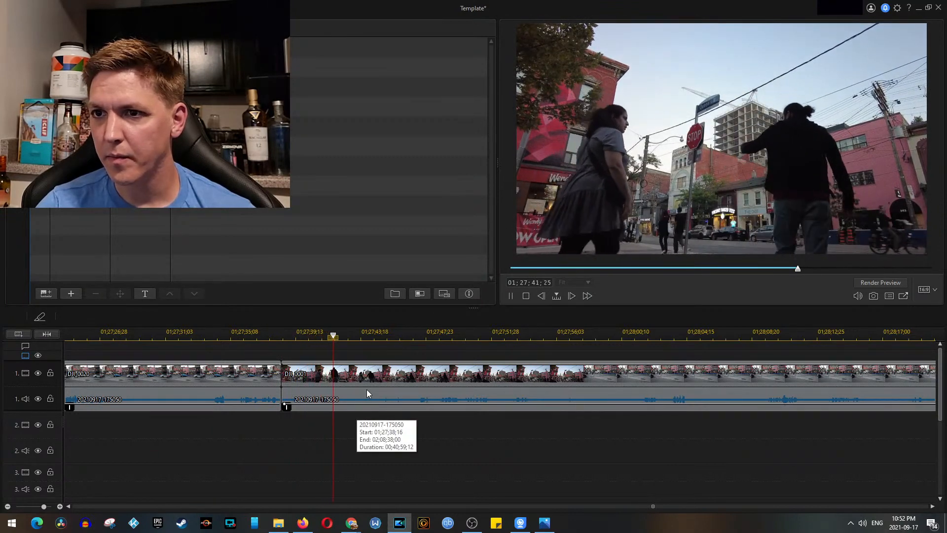
{"action": "left_click_drag", "start_coordinate": [320, 379], "coordinate": [283, 418]}
{"action": "left_click", "coordinate": [275, 379]}
{"action": "left_click", "coordinate": [280, 422]}
{"action": "left_click", "coordinate": [272, 393]}
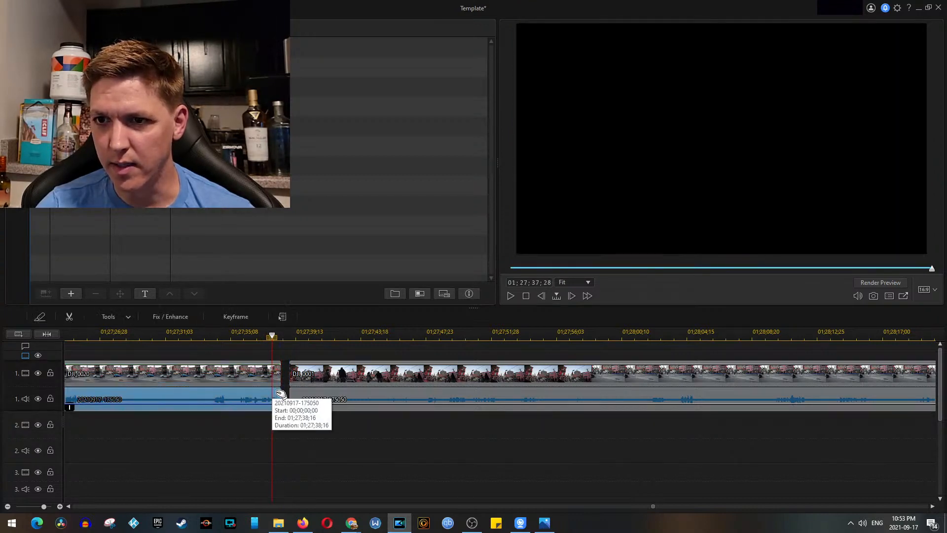
{"action": "left_click", "coordinate": [339, 374]}
{"action": "left_click_drag", "start_coordinate": [355, 384], "coordinate": [340, 381]}
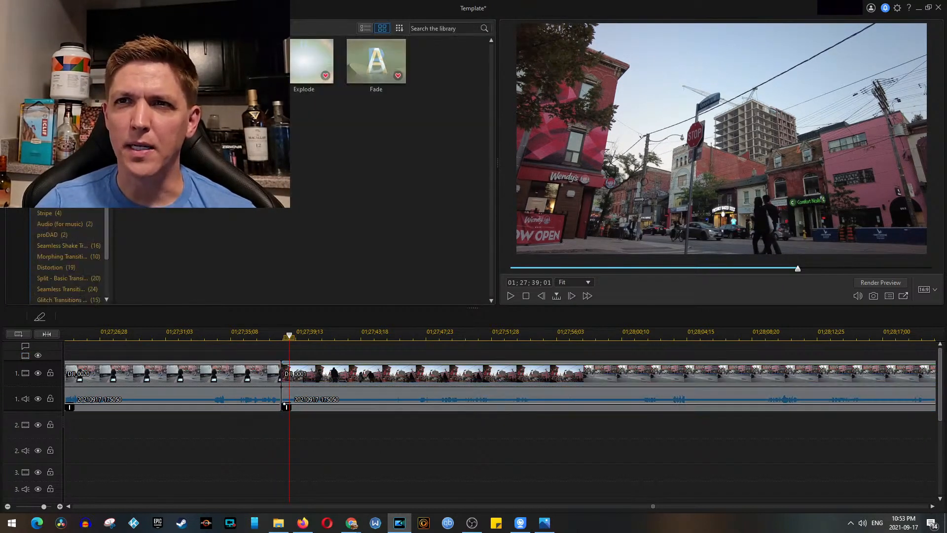
Step: Add the Explode transition between DJI_0020 and DJI_0001 on track 1 and play across it
{"action": "left_click_drag", "start_coordinate": [308, 83], "coordinate": [292, 109]}
{"action": "left_click_drag", "start_coordinate": [276, 367], "coordinate": [276, 370]}
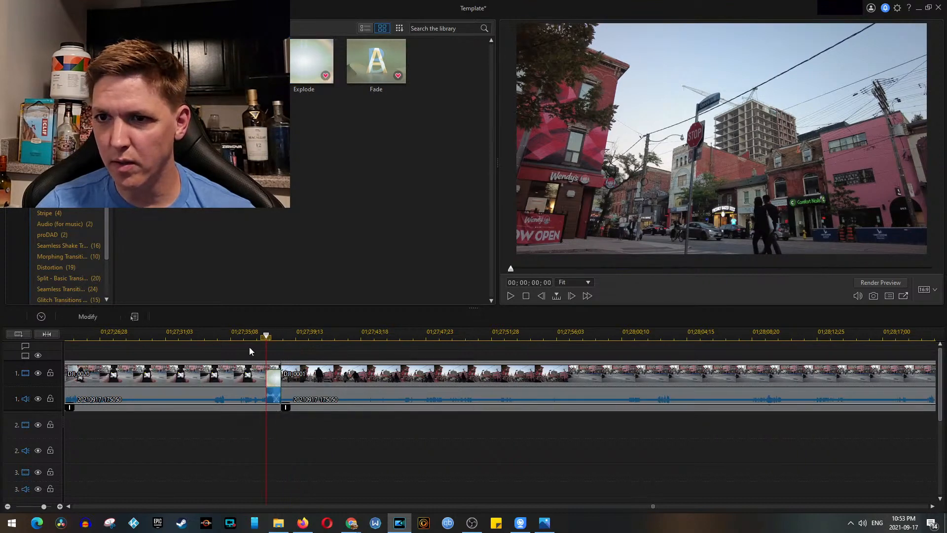
{"action": "left_click", "coordinate": [257, 334]}
{"action": "key", "text": "space"}
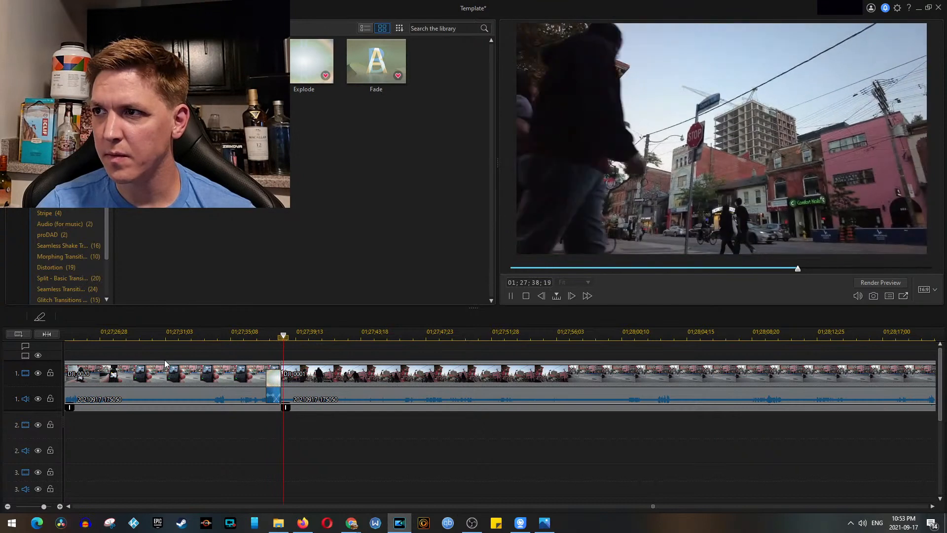
{"action": "key", "text": "space"}
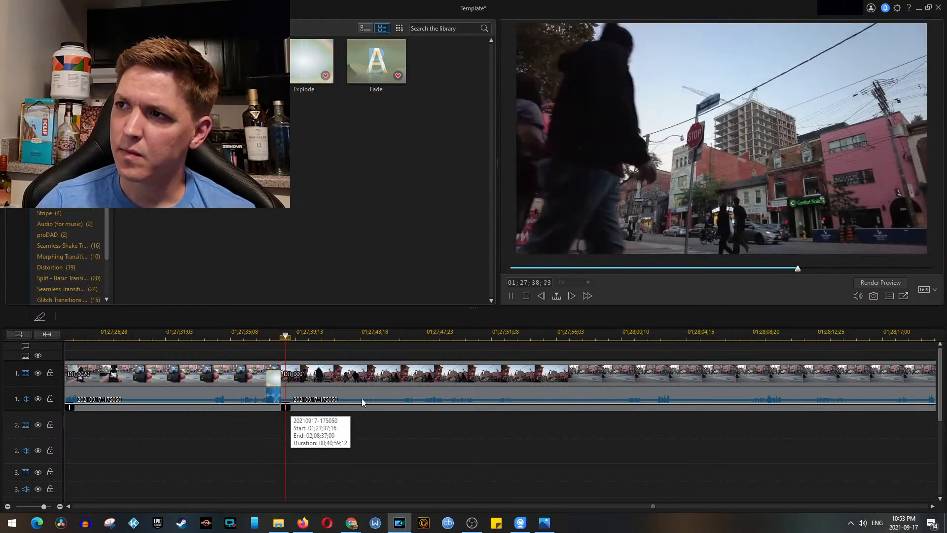
Step: Insert DJI_0002 from the Cam 2 folder on track 2, aligned to the end of DJI_0001, and play part of it
{"action": "key", "text": "space"}
{"action": "scroll", "coordinate": [332, 428], "scroll_direction": "down", "scroll_amount": 5}
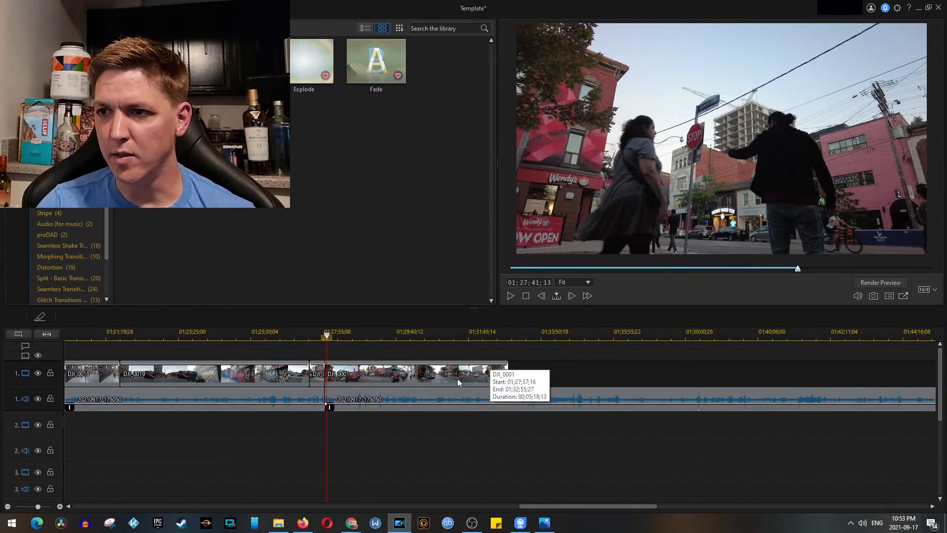
{"action": "left_click", "coordinate": [277, 522]}
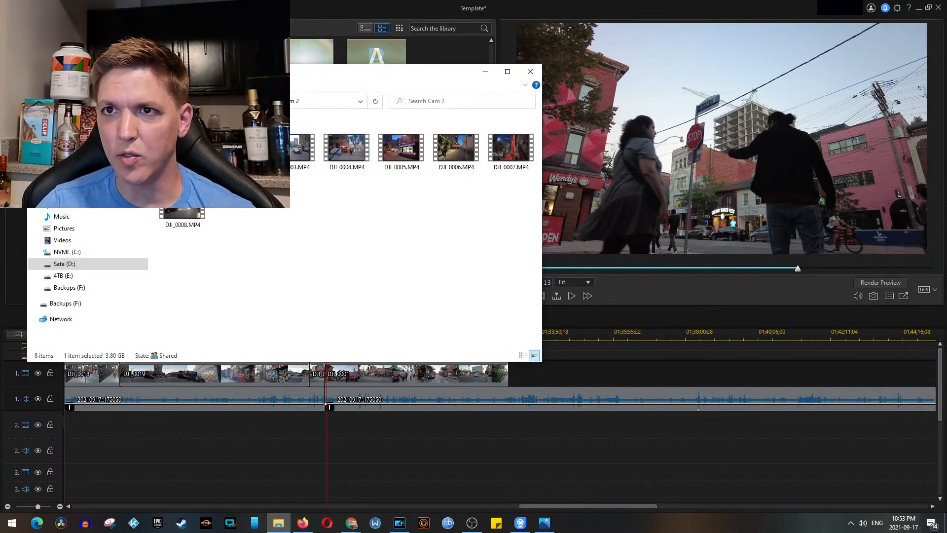
{"action": "left_click_drag", "start_coordinate": [458, 435], "coordinate": [538, 436]}
{"action": "left_click", "coordinate": [367, 456]}
{"action": "key", "text": "space"}
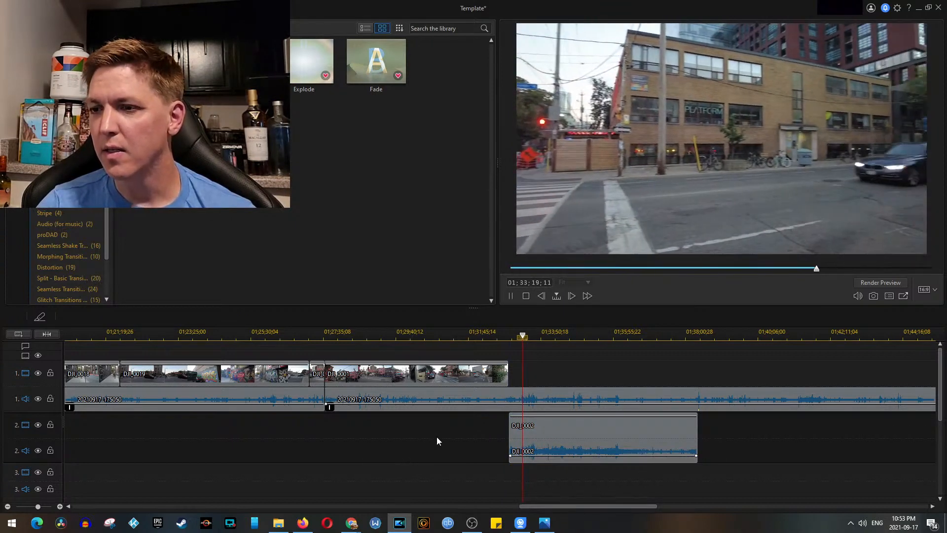
{"action": "key", "text": "space"}
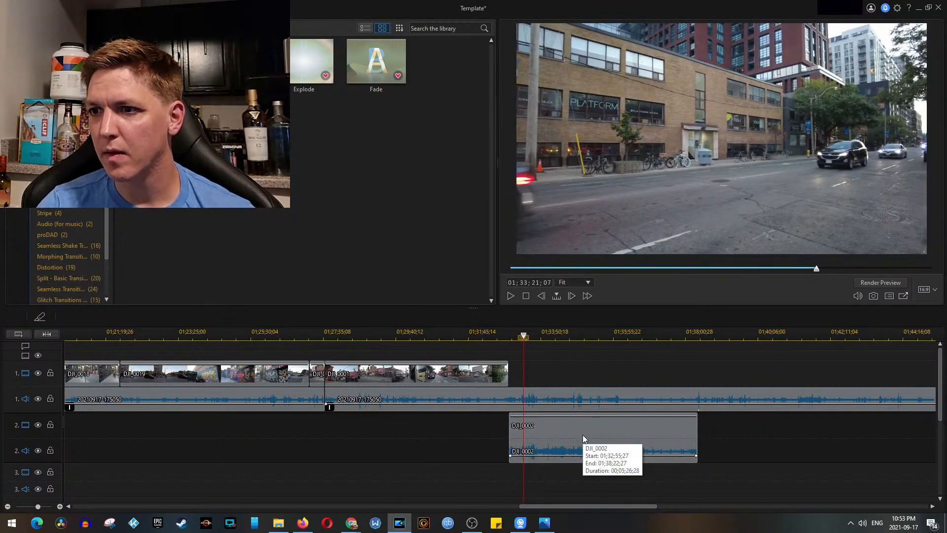
Step: Unlink the video and audio of DJI_0002 on track 2
{"action": "left_click", "coordinate": [584, 438]}
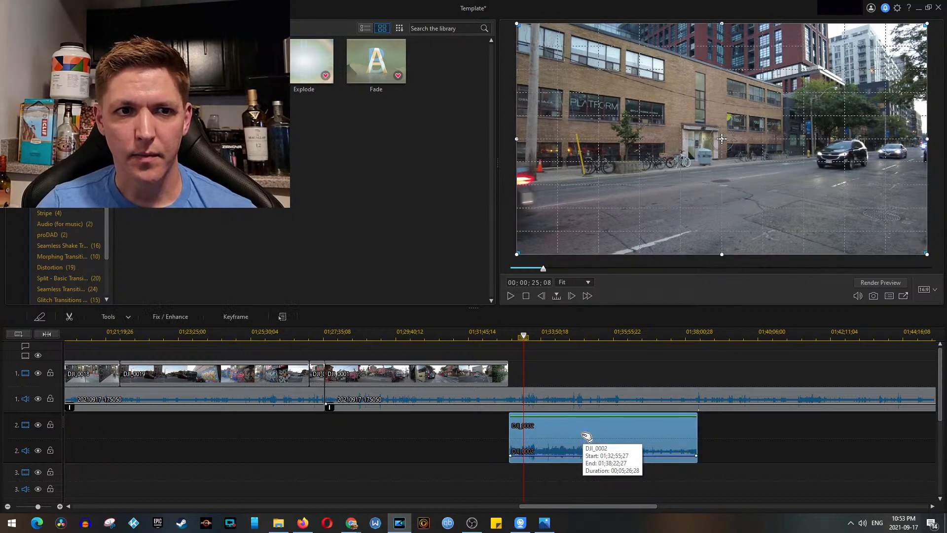
{"action": "right_click", "coordinate": [583, 438]}
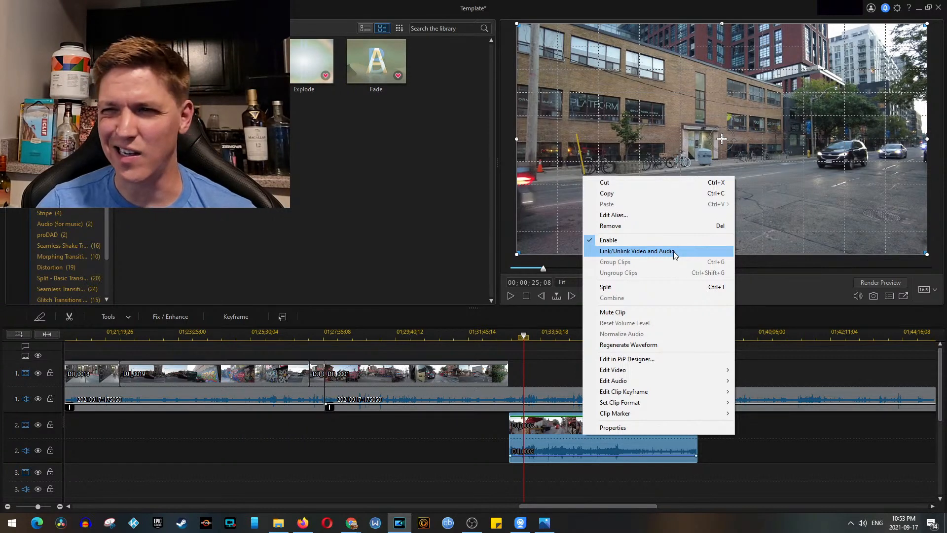
{"action": "left_click", "coordinate": [561, 360]}
{"action": "scroll", "coordinate": [652, 389], "scroll_direction": "down", "scroll_amount": 2}
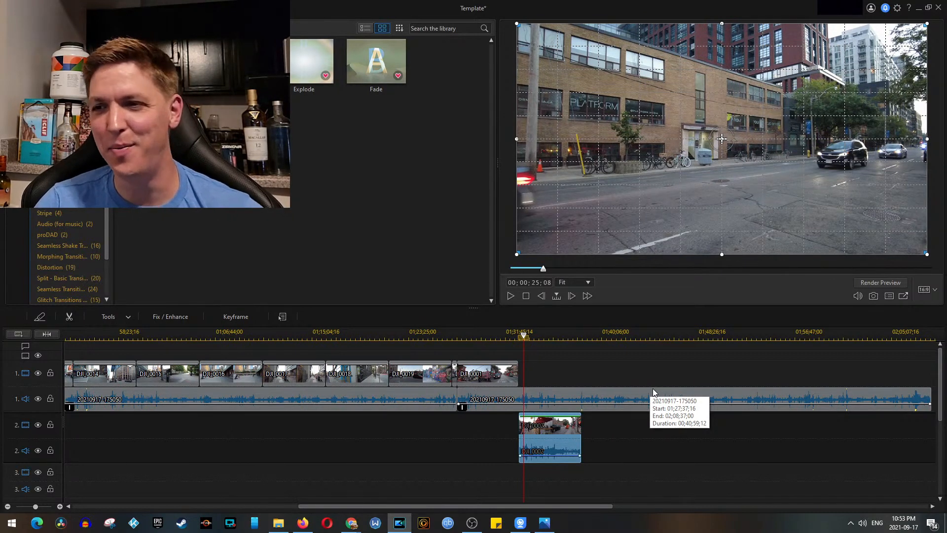
{"action": "scroll", "coordinate": [469, 426], "scroll_direction": "down", "scroll_amount": 2}
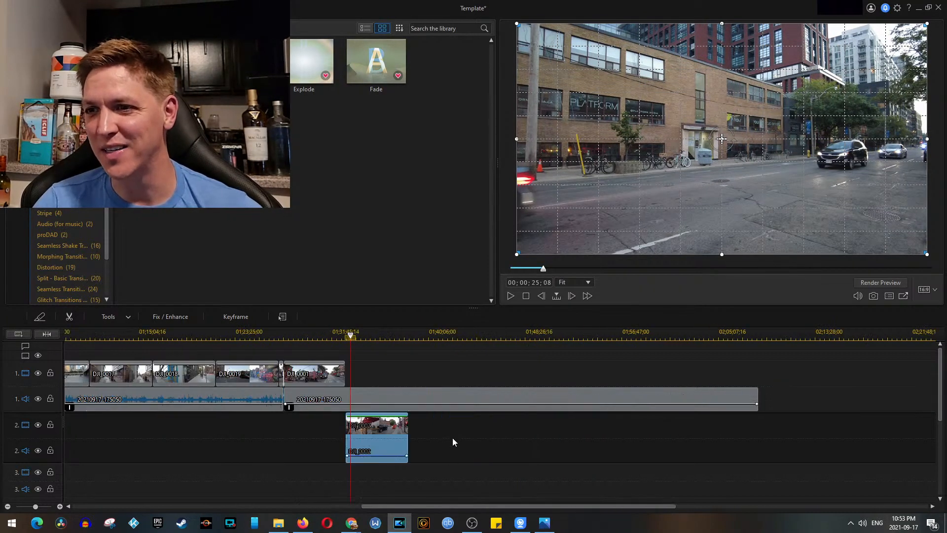
{"action": "right_click", "coordinate": [377, 442]}
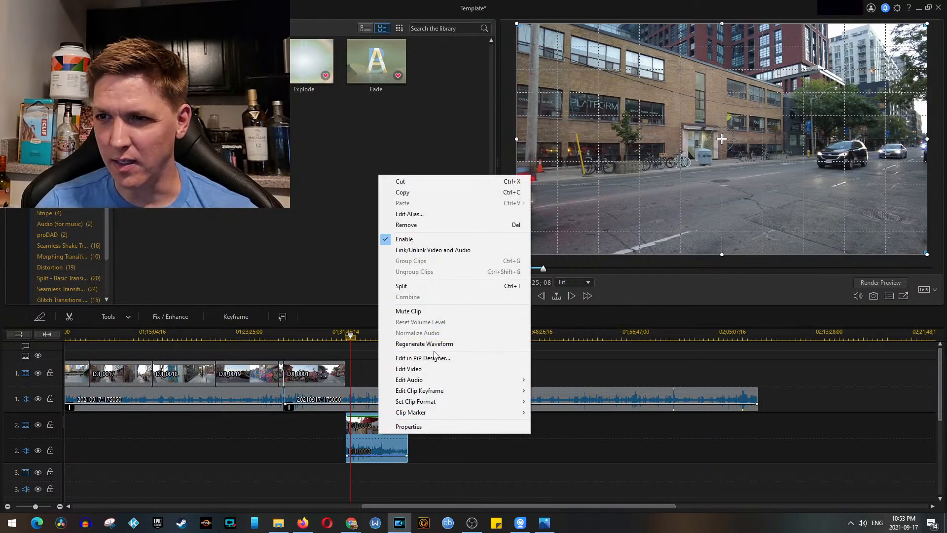
{"action": "left_click", "coordinate": [454, 250]}
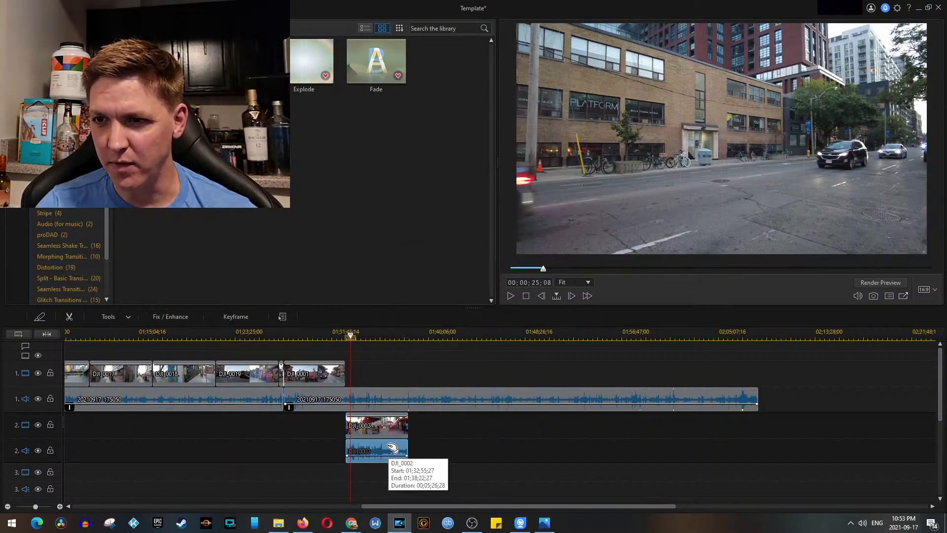
Step: Remove the unlinked audio of DJI_0002 and move its video to track 1 directly after DJI_0001
{"action": "right_click", "coordinate": [389, 446]}
{"action": "left_click", "coordinate": [443, 295]}
{"action": "left_click_drag", "start_coordinate": [375, 427], "coordinate": [374, 379]}
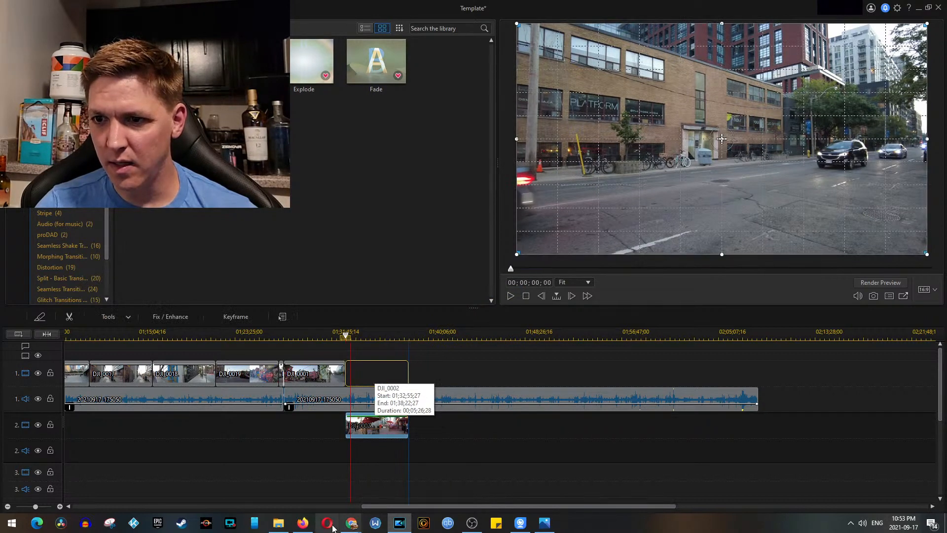
Step: Insert DJI_0003 to DJI_0008 from the Cam 2 folder on track 2, starting at 01;38;22;27 where DJI_0002 ends, and play parts of DJI_0003
{"action": "left_click", "coordinate": [279, 523]}
{"action": "left_click_drag", "start_coordinate": [307, 194], "coordinate": [513, 148]}
{"action": "left_click", "coordinate": [183, 217], "text": "ctrl"}
{"action": "left_click_drag", "start_coordinate": [183, 218], "coordinate": [448, 427]}
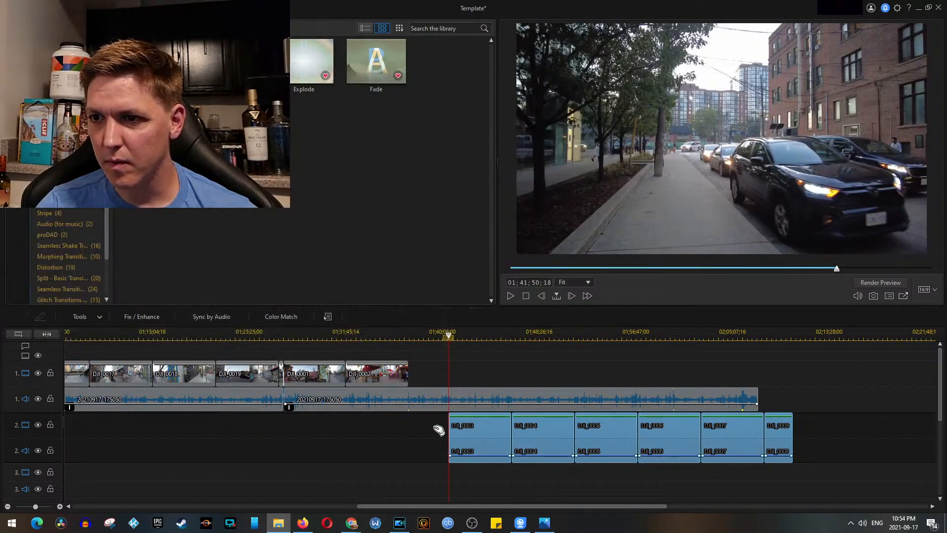
{"action": "left_click_drag", "start_coordinate": [450, 429], "coordinate": [425, 427]}
{"action": "left_click_drag", "start_coordinate": [731, 424], "coordinate": [363, 438]}
{"action": "left_click_drag", "start_coordinate": [369, 428], "coordinate": [451, 419]}
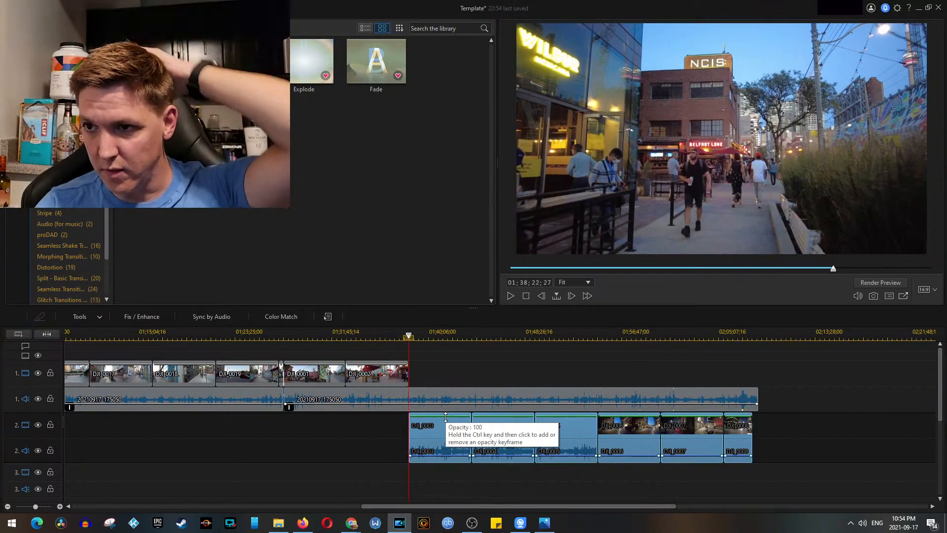
{"action": "key", "text": "space"}
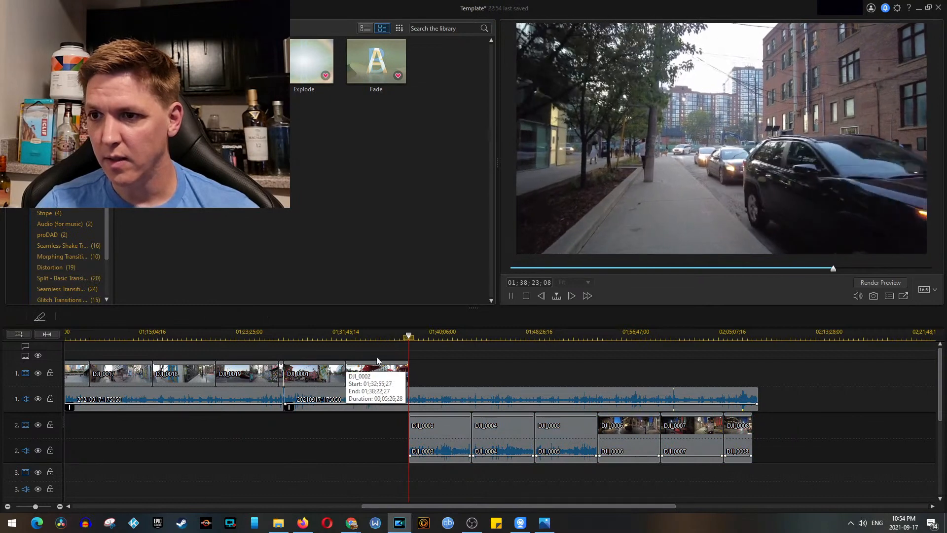
{"action": "left_click", "coordinate": [428, 332]}
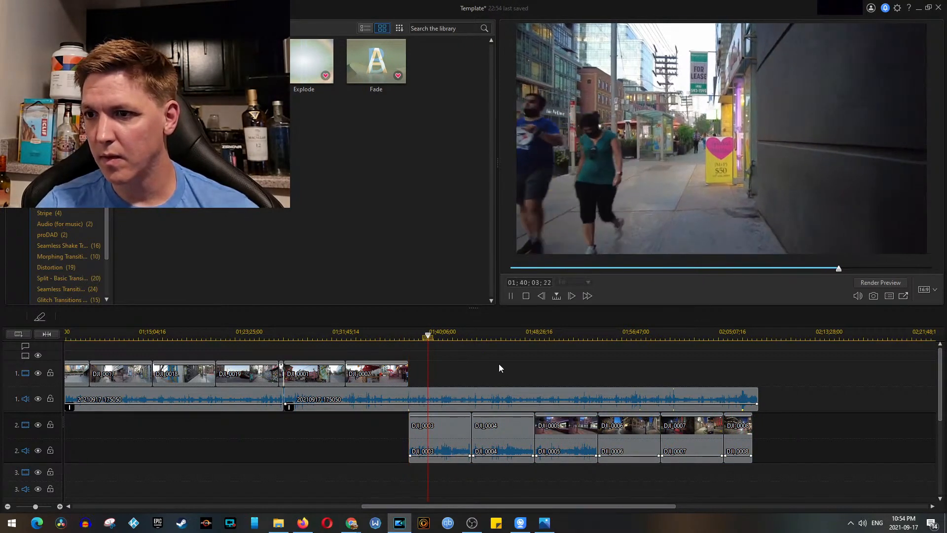
{"action": "key", "text": "space"}
Step: Unlink the video and audio of all clips on track 2 and remove their audio, leaving the gap
{"action": "left_click_drag", "start_coordinate": [774, 441], "coordinate": [448, 432]}
{"action": "right_click", "coordinate": [459, 433]}
{"action": "left_click", "coordinate": [509, 304]}
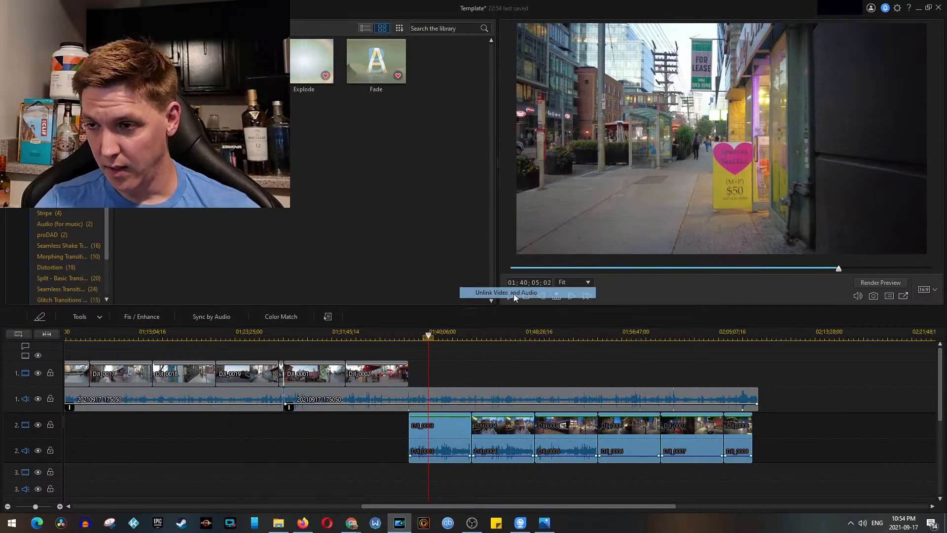
{"action": "left_click", "coordinate": [800, 450]}
{"action": "right_click", "coordinate": [448, 452]}
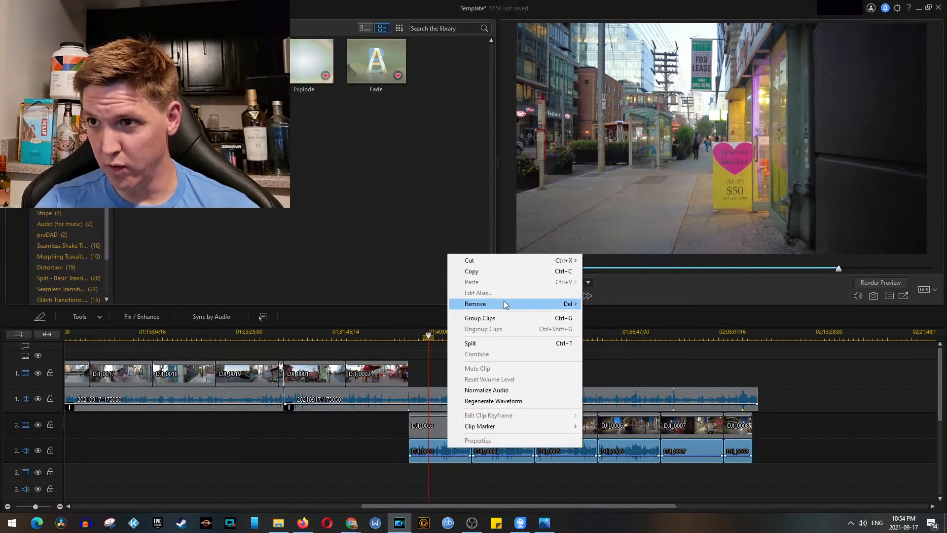
{"action": "mouse_move", "coordinate": [505, 305]}
{"action": "left_click", "coordinate": [620, 304]}
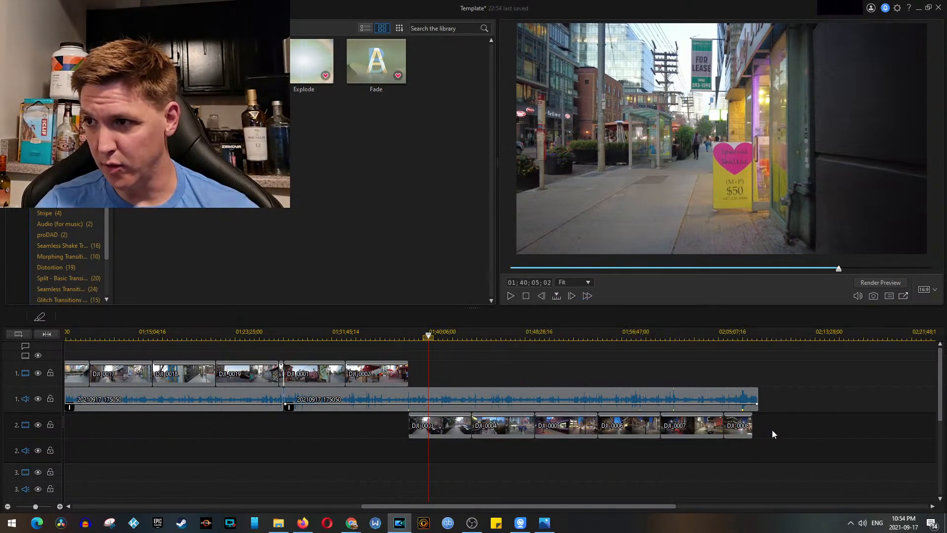
Step: Move the video clips DJI_0003 to DJI_0008 together from track 2 to track 1, directly after DJI_0002
{"action": "left_click_drag", "start_coordinate": [773, 434], "coordinate": [441, 433]}
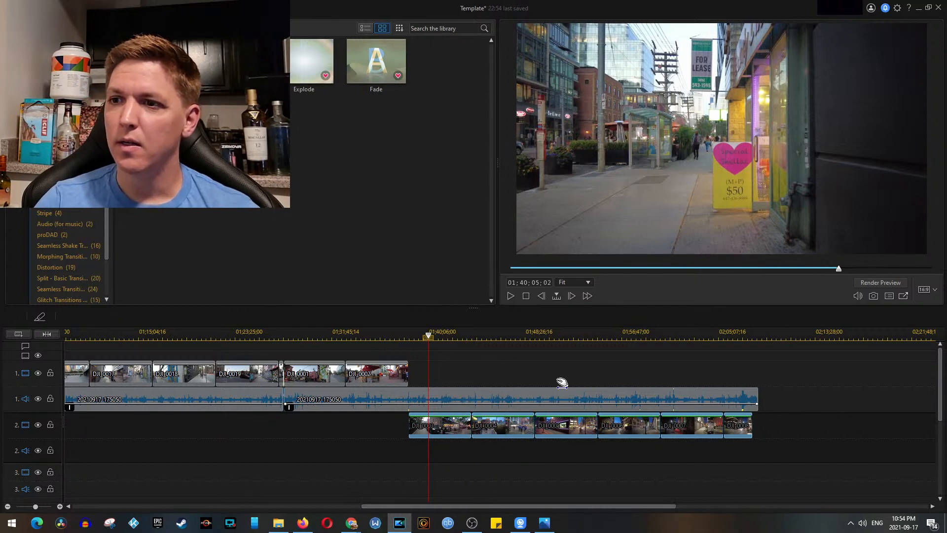
{"action": "left_click", "coordinate": [447, 419]}
{"action": "left_click", "coordinate": [521, 281]}
{"action": "left_click_drag", "start_coordinate": [841, 433], "coordinate": [438, 368]}
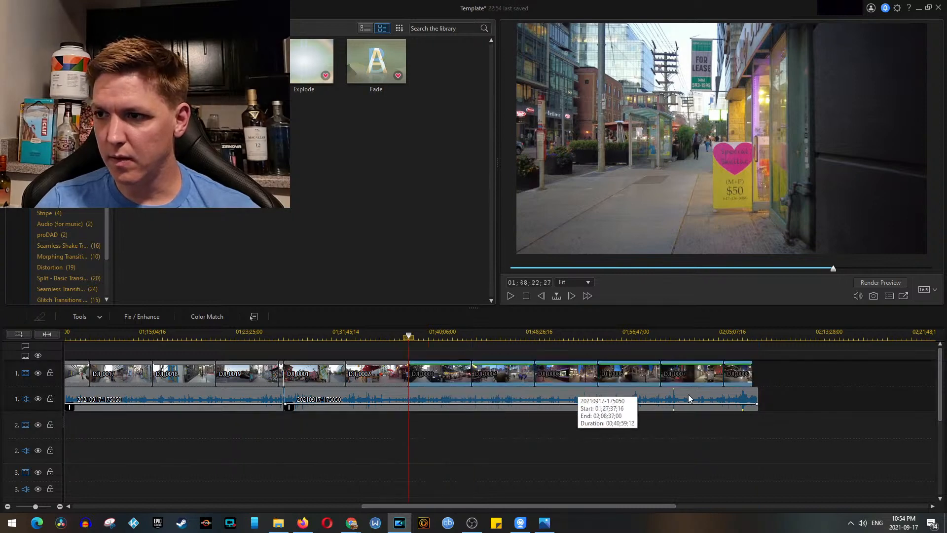
Step: Split the track 1 audio at 02;08;07;12, where DJI_0008 ends, and remove the leftover part after it
{"action": "scroll", "coordinate": [749, 381], "scroll_direction": "up", "scroll_amount": 3}
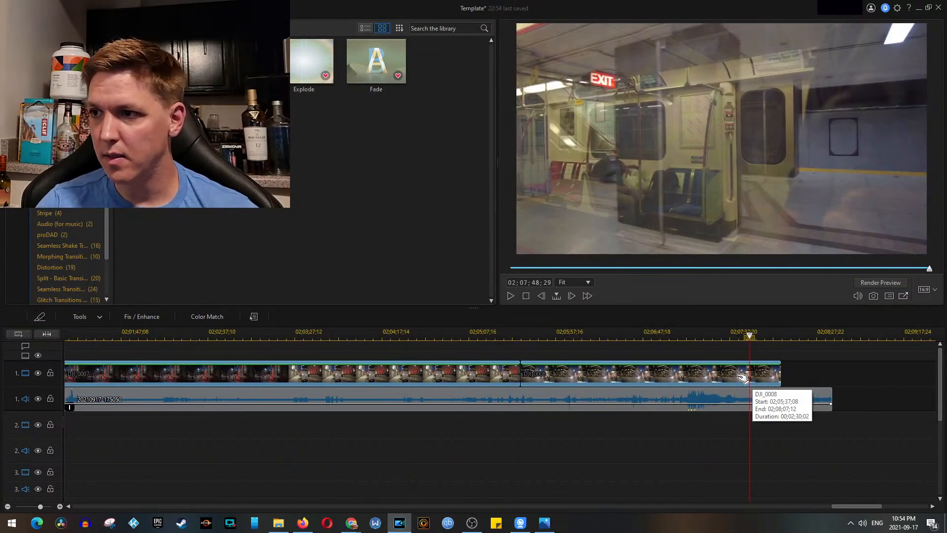
{"action": "scroll", "coordinate": [844, 337], "scroll_direction": "up", "scroll_amount": 2}
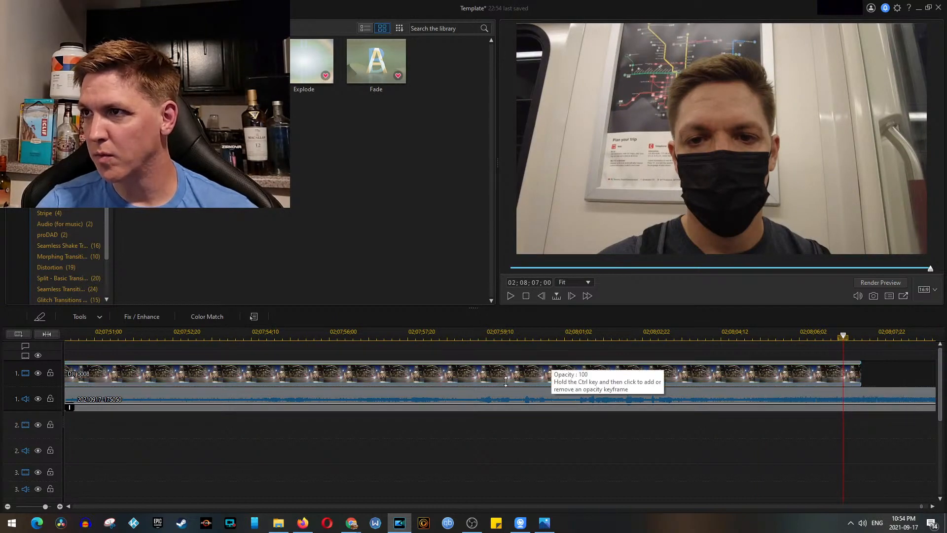
{"action": "key", "text": "space"}
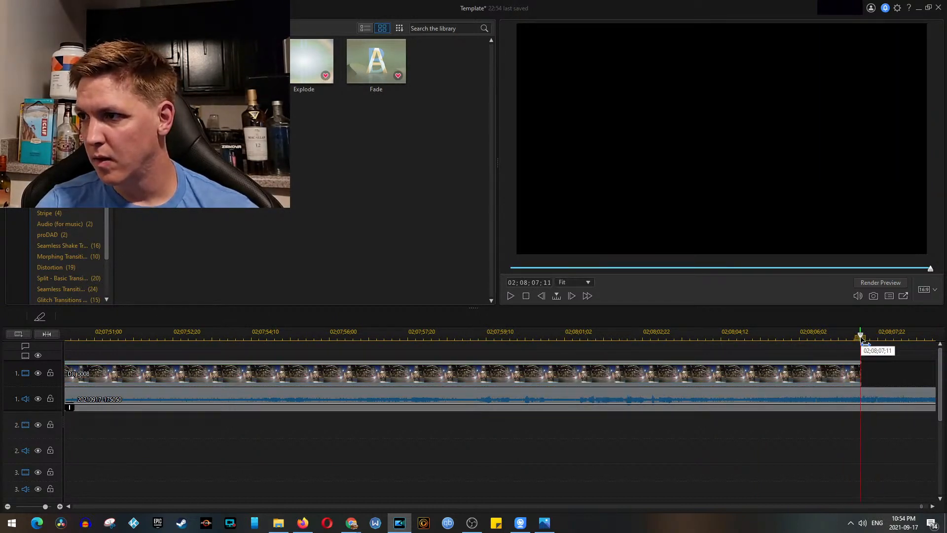
{"action": "scroll", "coordinate": [860, 377], "scroll_direction": "up", "scroll_amount": 2}
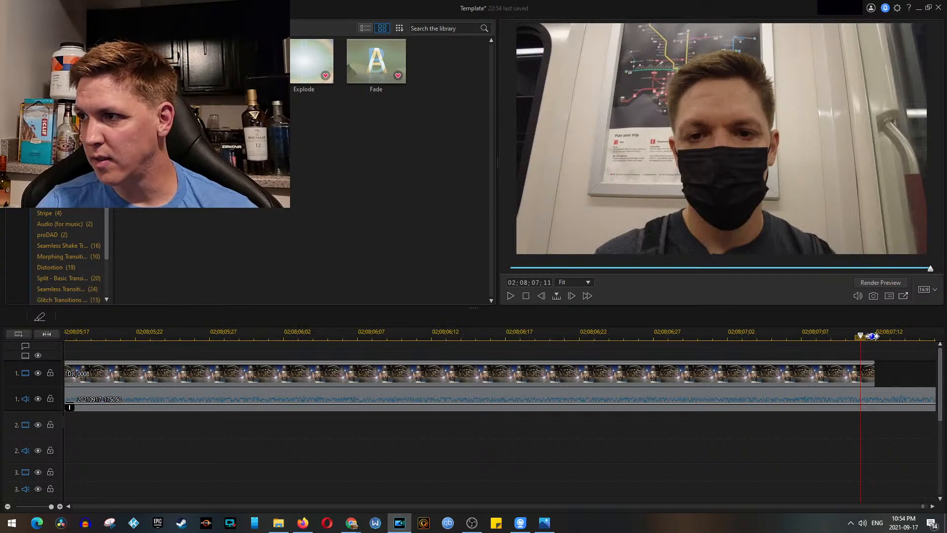
{"action": "left_click", "coordinate": [880, 395]}
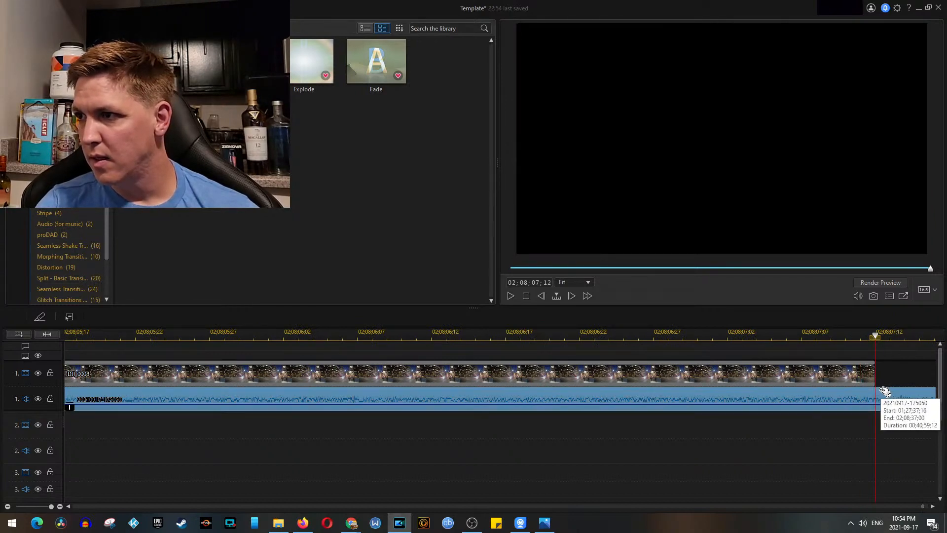
{"action": "left_click", "coordinate": [50, 314]}
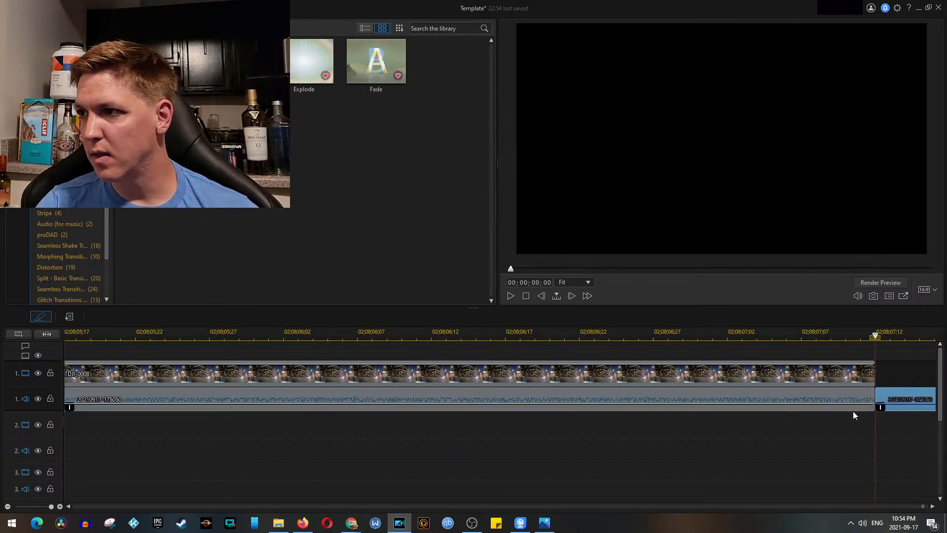
{"action": "right_click", "coordinate": [913, 392]}
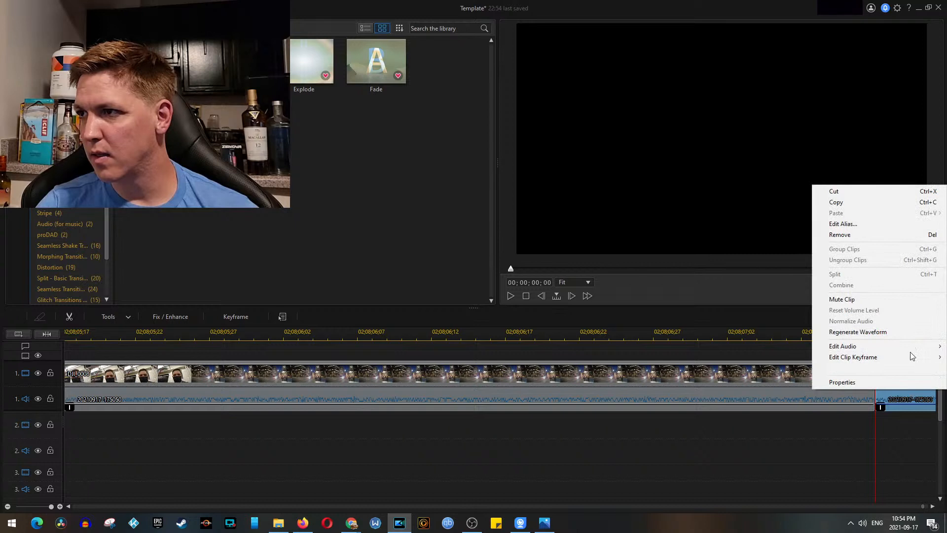
{"action": "left_click", "coordinate": [857, 236]}
{"action": "left_click", "coordinate": [878, 336]}
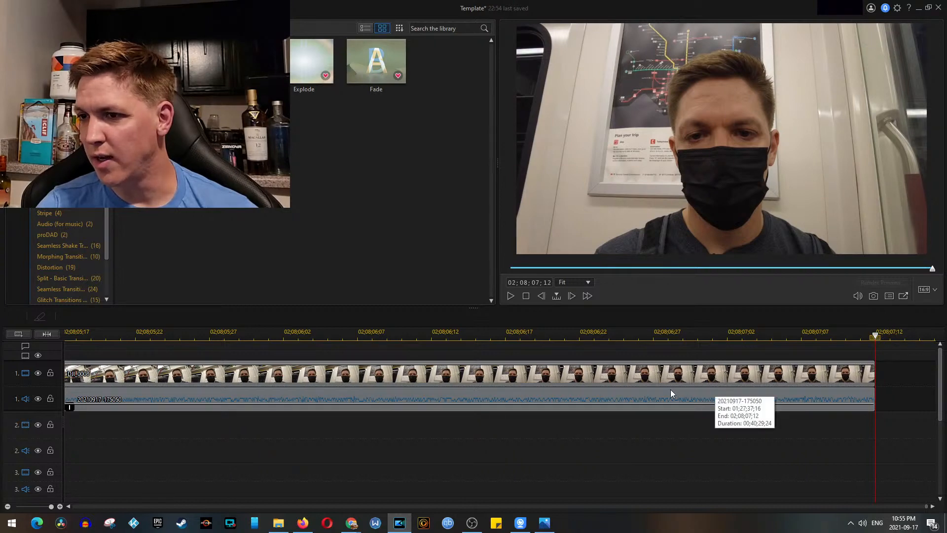
Step: Move the SUBSCRIBE title and Arrow 14 to start from 02;07;46;01 and end with DJI_0008, and play them back
{"action": "scroll", "coordinate": [577, 405], "scroll_direction": "down", "scroll_amount": 6}
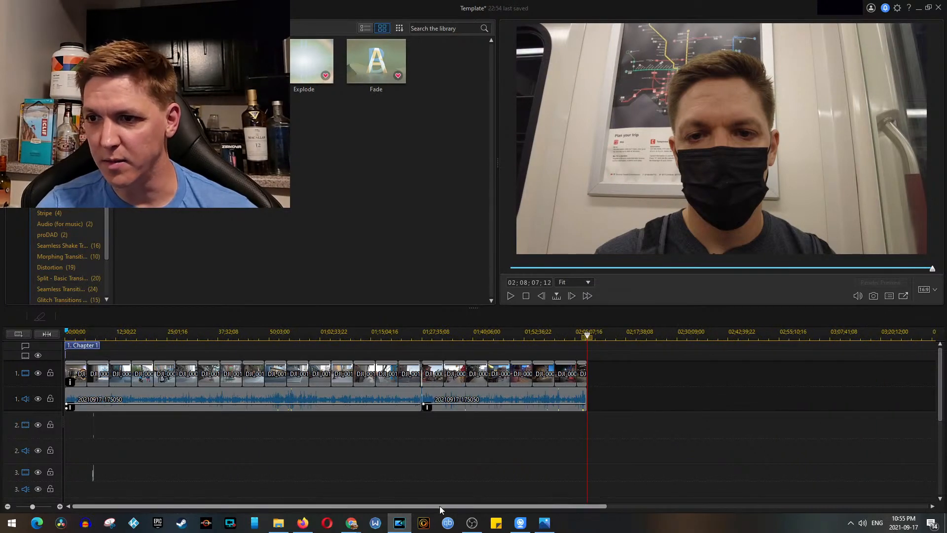
{"action": "left_click", "coordinate": [93, 425]}
{"action": "left_click_drag", "start_coordinate": [105, 427], "coordinate": [598, 430]}
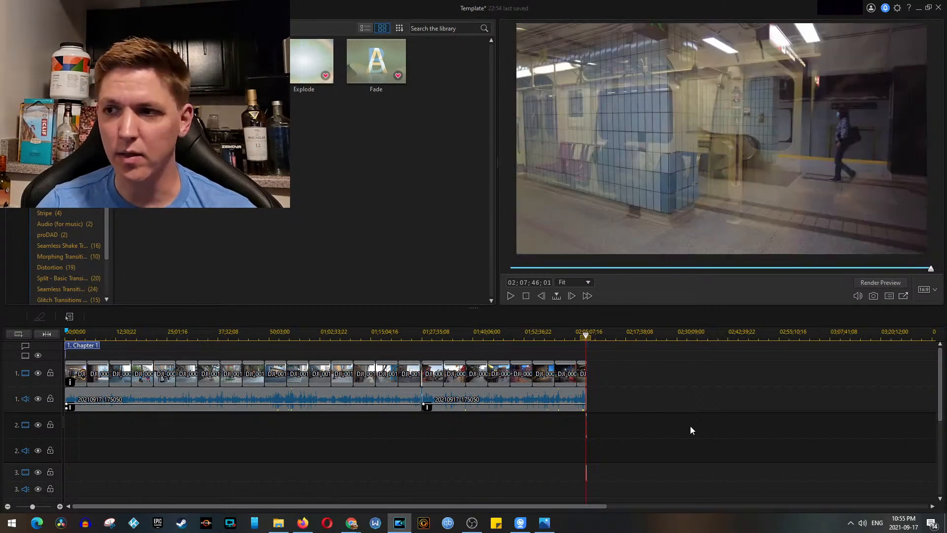
{"action": "scroll", "coordinate": [690, 425], "scroll_direction": "up", "scroll_amount": 5}
{"action": "left_click", "coordinate": [513, 437]}
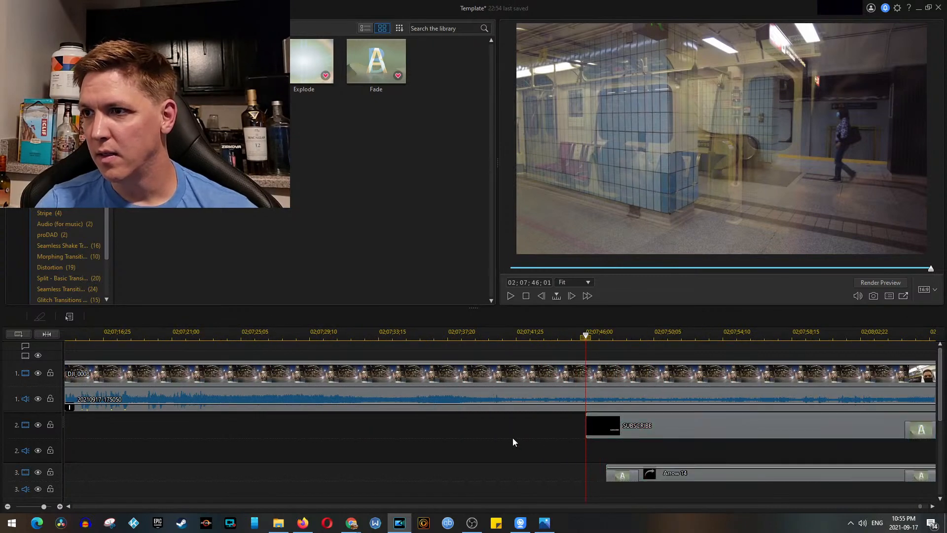
{"action": "key", "text": "space"}
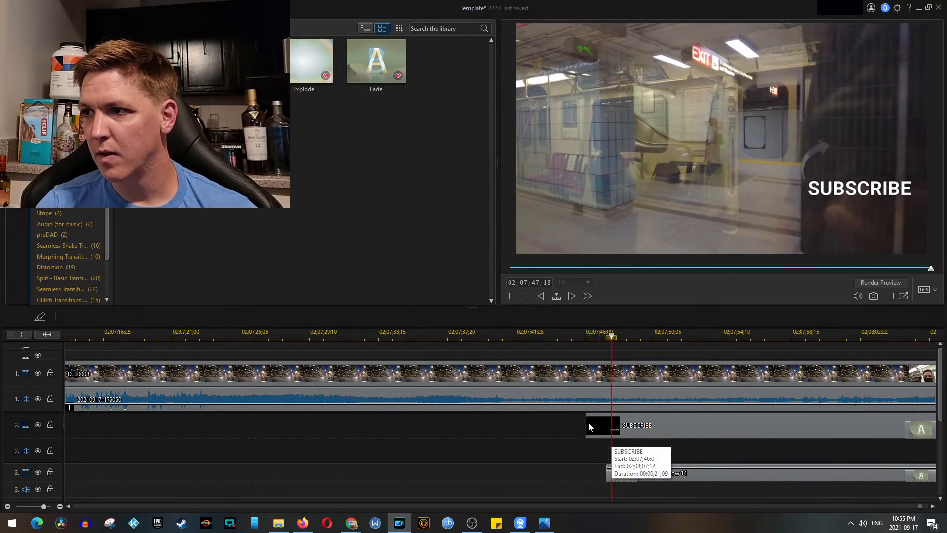
{"action": "scroll", "coordinate": [573, 422], "scroll_direction": "down", "scroll_amount": 3}
{"action": "key", "text": "space"}
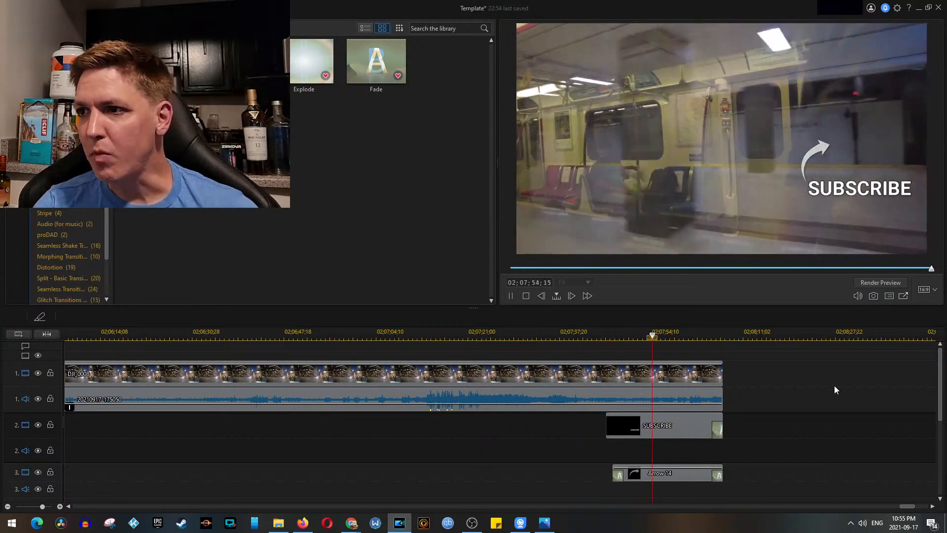
{"action": "key", "text": "space"}
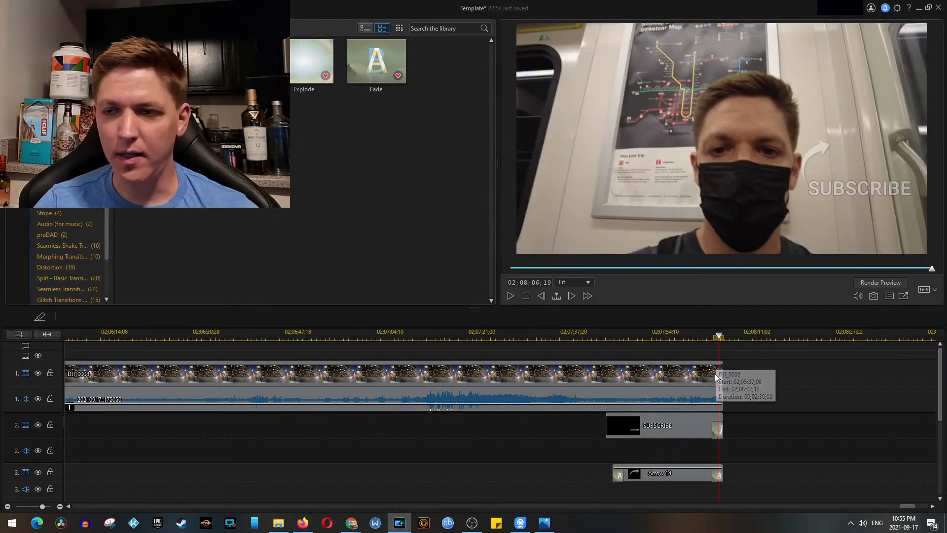
Step: Add the Fade transition to the end of DJI_0008 on track 1
{"action": "scroll", "coordinate": [715, 376], "scroll_direction": "up", "scroll_amount": 3}
{"action": "left_click_drag", "start_coordinate": [386, 73], "coordinate": [733, 378]}
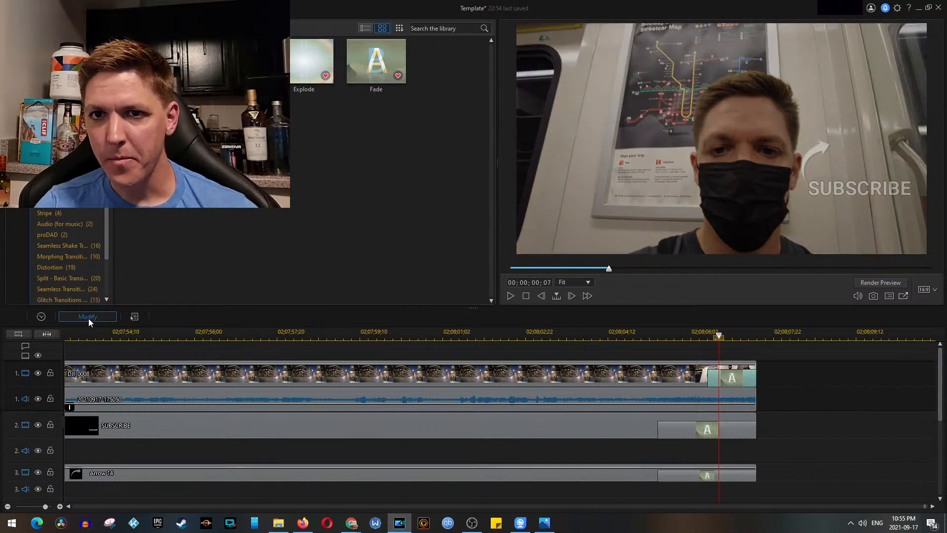
Step: Lengthen the Fade at DJI_0008's end to match the SUBSCRIBE title's closing fade, and ramp the track 1 audio volume down to nothing across it
{"action": "left_click", "coordinate": [88, 317]}
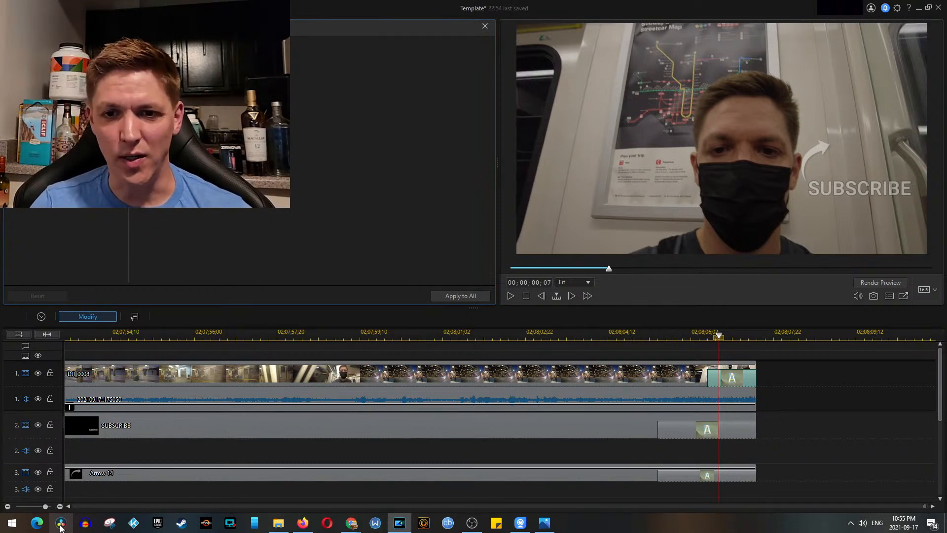
{"action": "key", "text": "ctrl+z"}
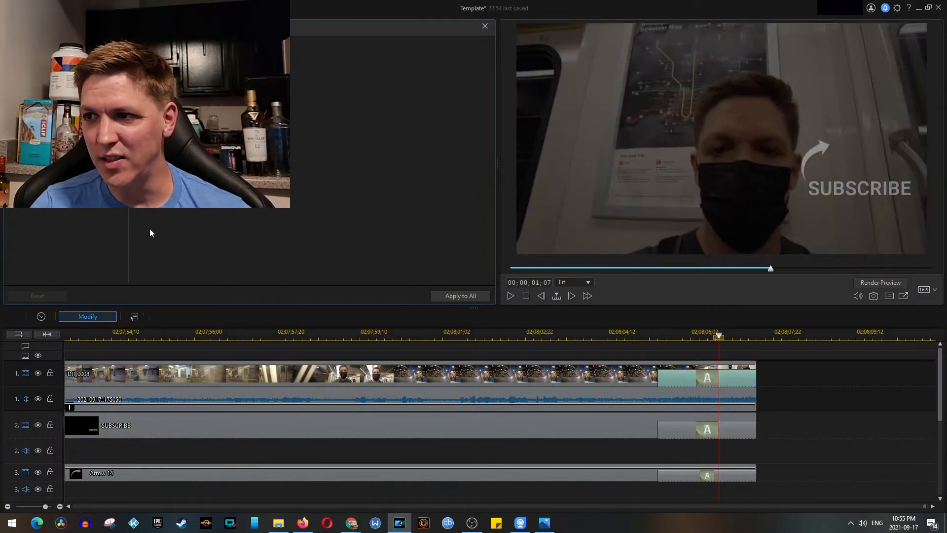
{"action": "left_click", "coordinate": [670, 401]}
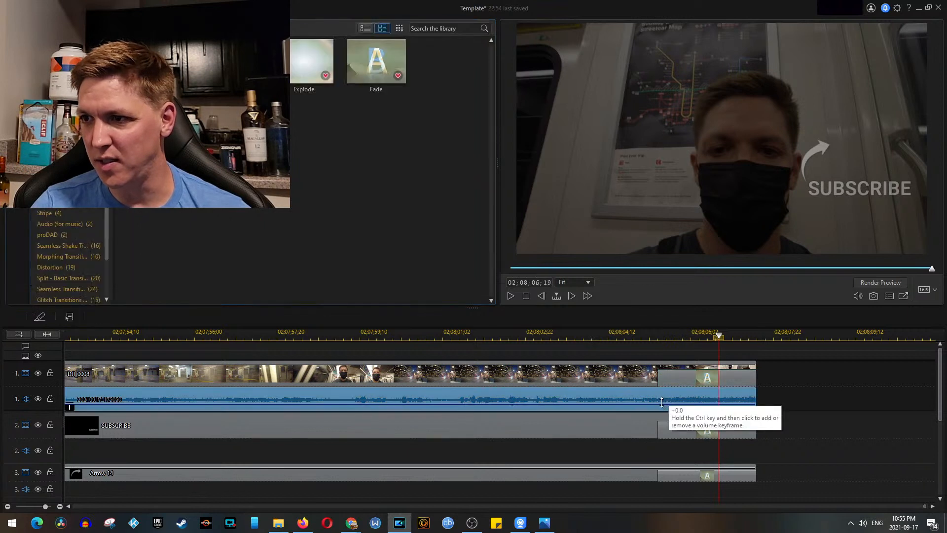
{"action": "left_click_drag", "start_coordinate": [754, 404], "coordinate": [797, 416]}
{"action": "left_click", "coordinate": [797, 416]}
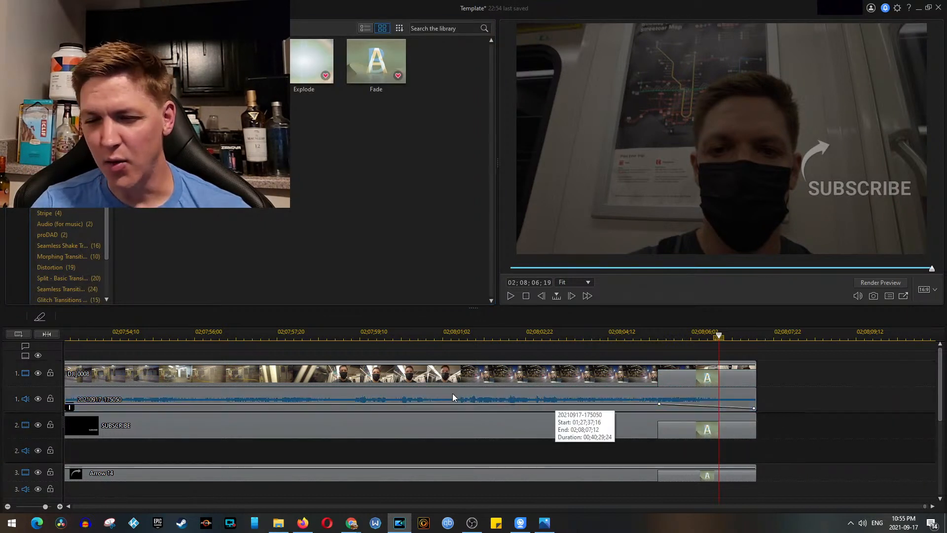
Step: Save the project with the finished ending
{"action": "scroll", "coordinate": [453, 399], "scroll_direction": "down", "scroll_amount": 5}
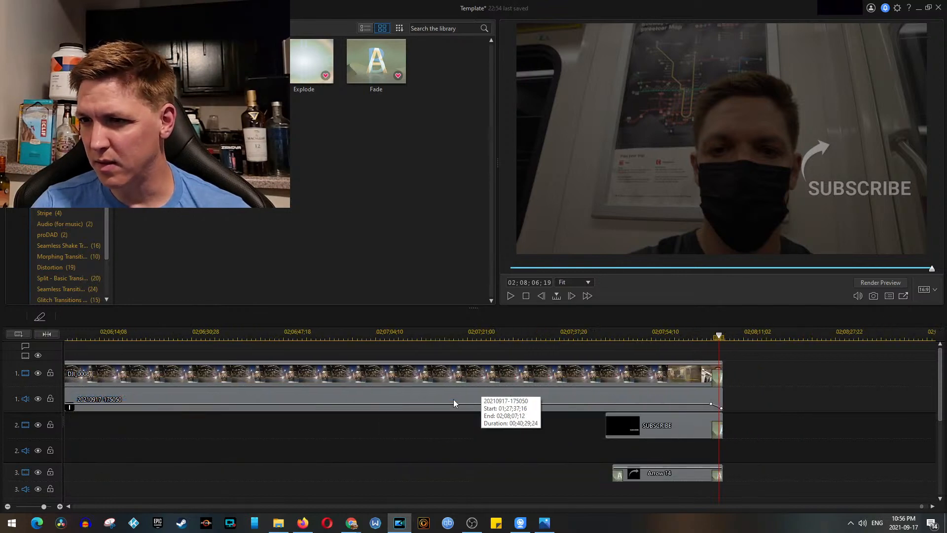
{"action": "left_click_drag", "start_coordinate": [594, 505], "coordinate": [136, 495]}
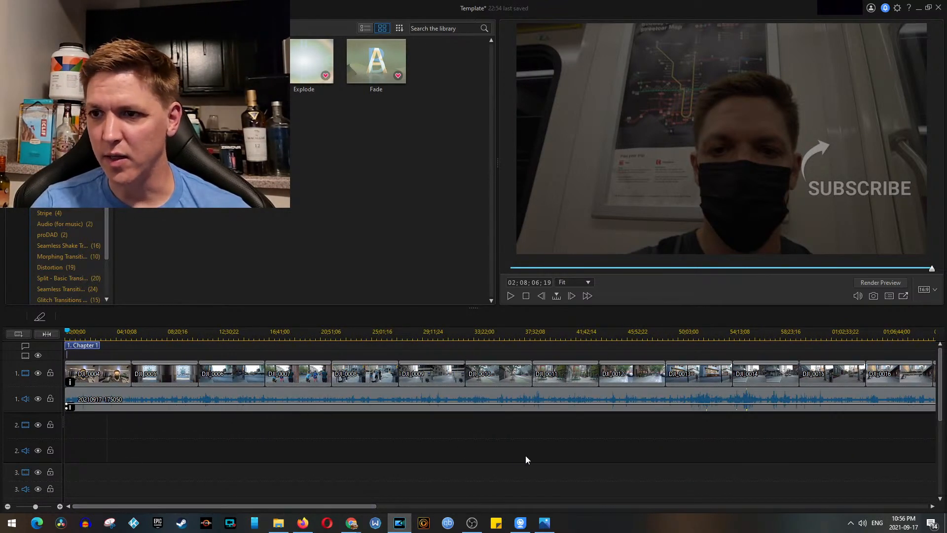
{"action": "scroll", "coordinate": [512, 467], "scroll_direction": "down", "scroll_amount": 3}
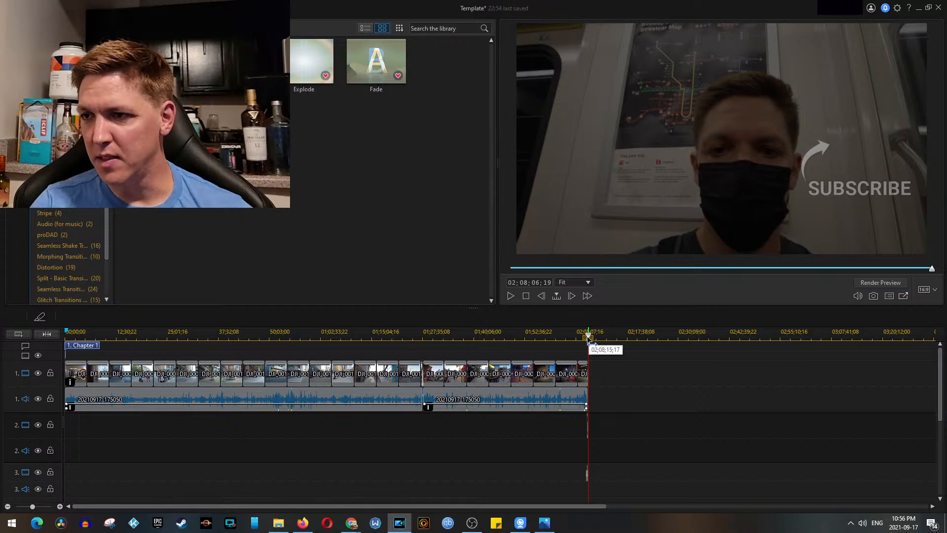
{"action": "scroll", "coordinate": [459, 382], "scroll_direction": "up", "scroll_amount": 3}
{"action": "left_click", "coordinate": [36, 8]}
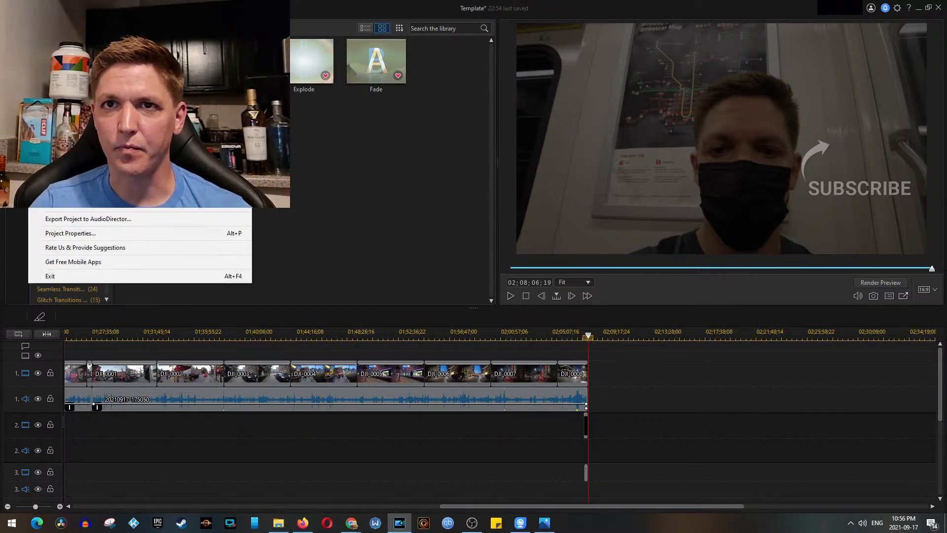
{"action": "left_click", "coordinate": [64, 71]}
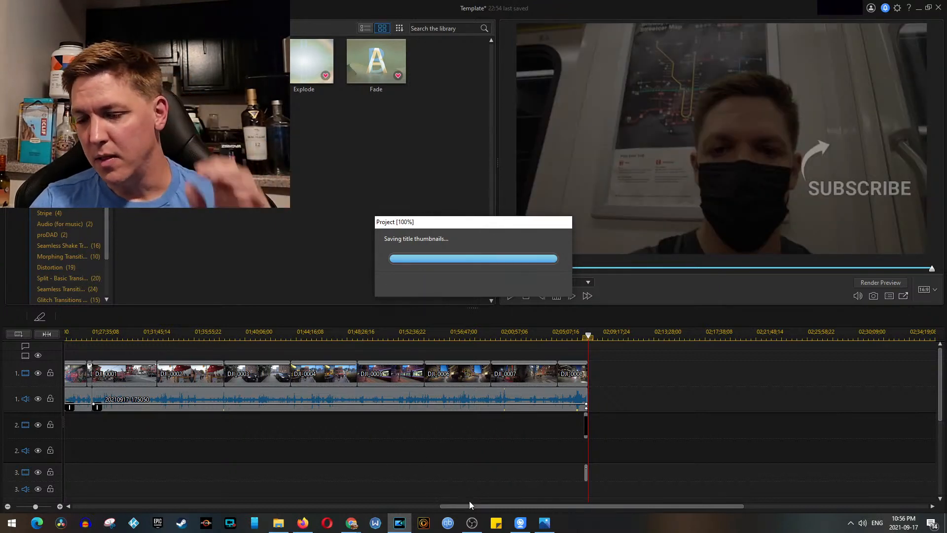
Step: Move the Youtube Subscribe and Bell Animation clip on track 2 back toward the start of the project, above DJI_0004
{"action": "left_click_drag", "start_coordinate": [483, 507], "coordinate": [40, 487]}
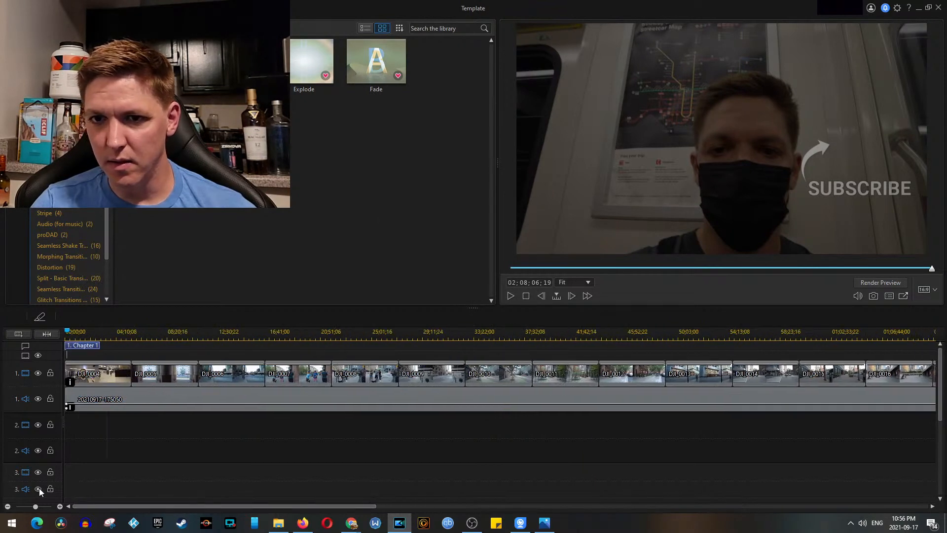
{"action": "left_click", "coordinate": [93, 425]}
{"action": "scroll", "coordinate": [132, 413], "scroll_direction": "up", "scroll_amount": 5}
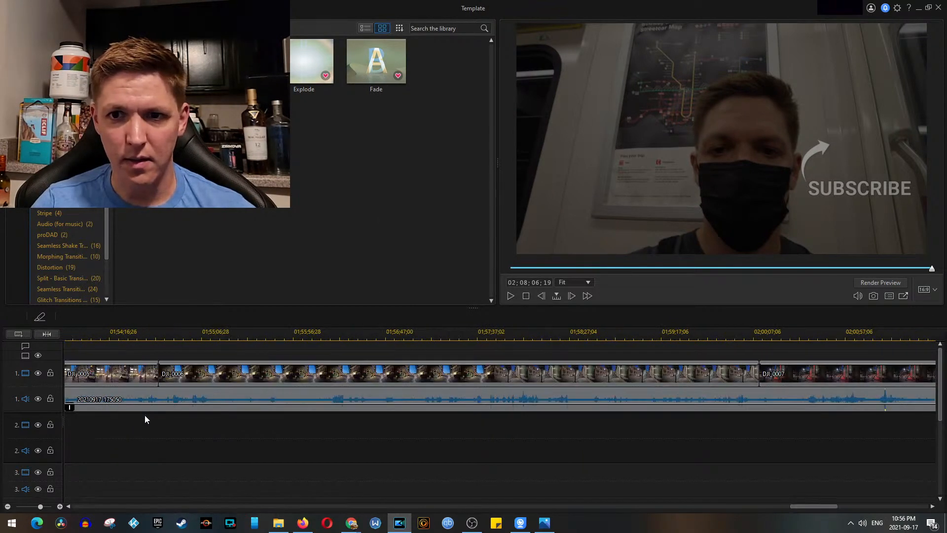
{"action": "left_click_drag", "start_coordinate": [891, 507], "coordinate": [103, 509]}
{"action": "left_click", "coordinate": [225, 437]}
{"action": "left_click_drag", "start_coordinate": [225, 437], "coordinate": [48, 441]}
{"action": "left_click_drag", "start_coordinate": [108, 508], "coordinate": [66, 509]}
{"action": "scroll", "coordinate": [211, 490], "scroll_direction": "down", "scroll_amount": 3}
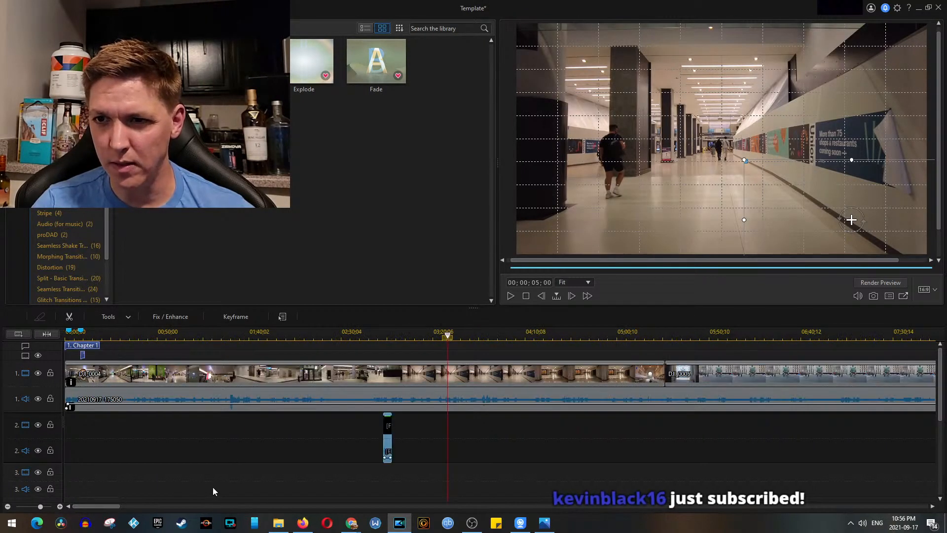
Step: Play back the escalator section of DJI_0004 and reposition the Subscribe and Bell Animation clip on track 2 to start at 00;02;31;22
{"action": "left_click", "coordinate": [333, 335]}
{"action": "key", "text": "space"}
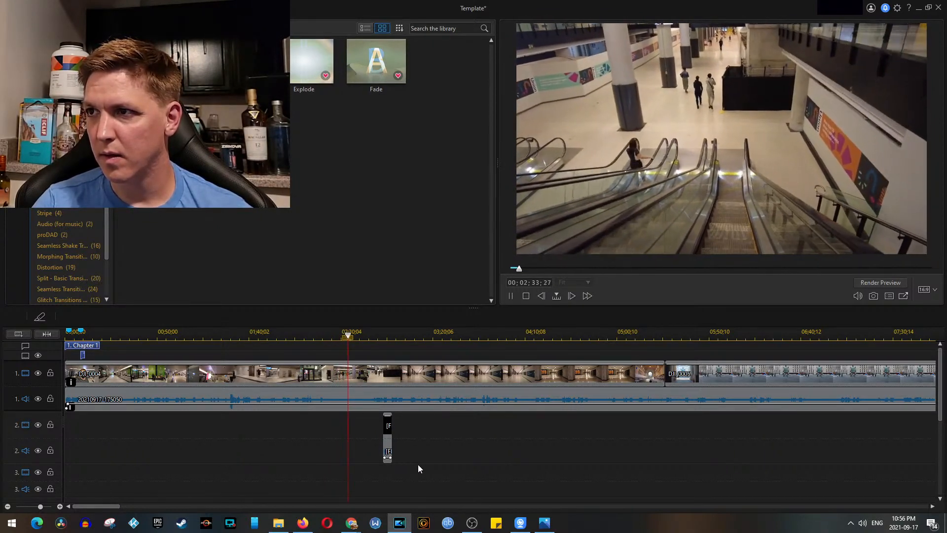
{"action": "key", "text": "space"}
{"action": "left_click_drag", "start_coordinate": [390, 438], "coordinate": [359, 435]}
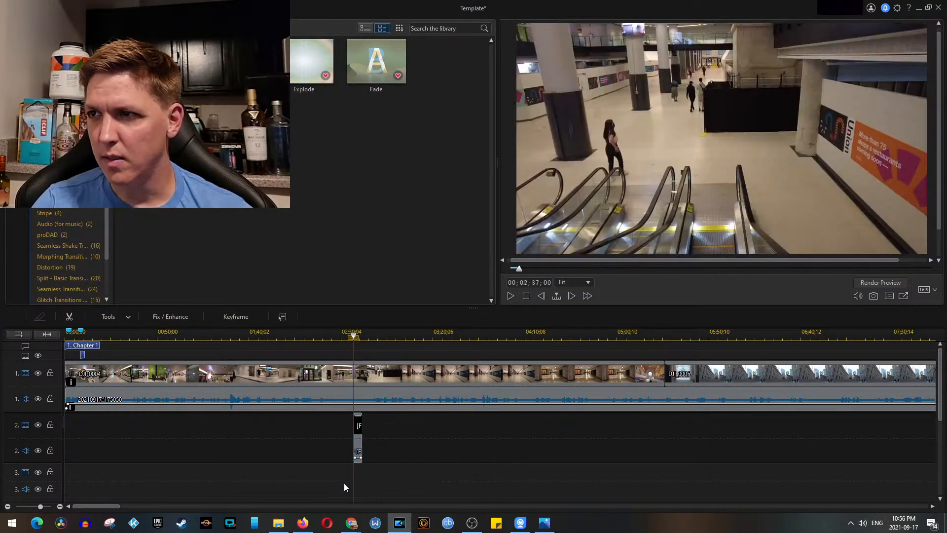
{"action": "left_click", "coordinate": [355, 440]}
{"action": "left_click_drag", "start_coordinate": [355, 440], "coordinate": [349, 439]}
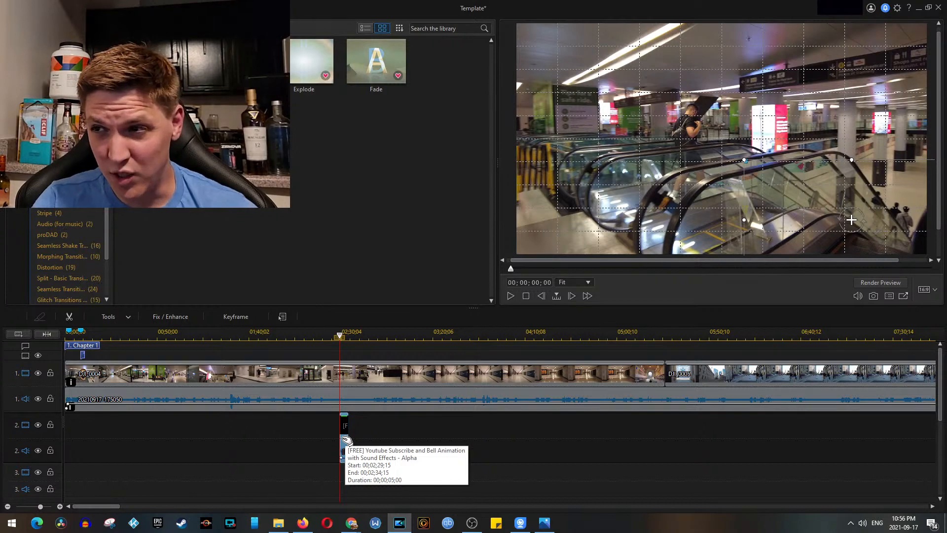
{"action": "key", "text": "space"}
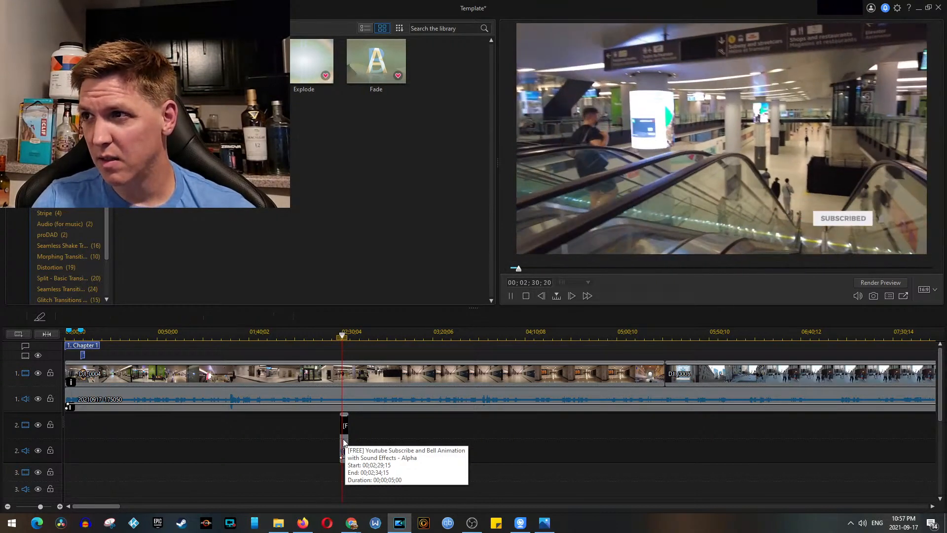
{"action": "left_click", "coordinate": [345, 440]}
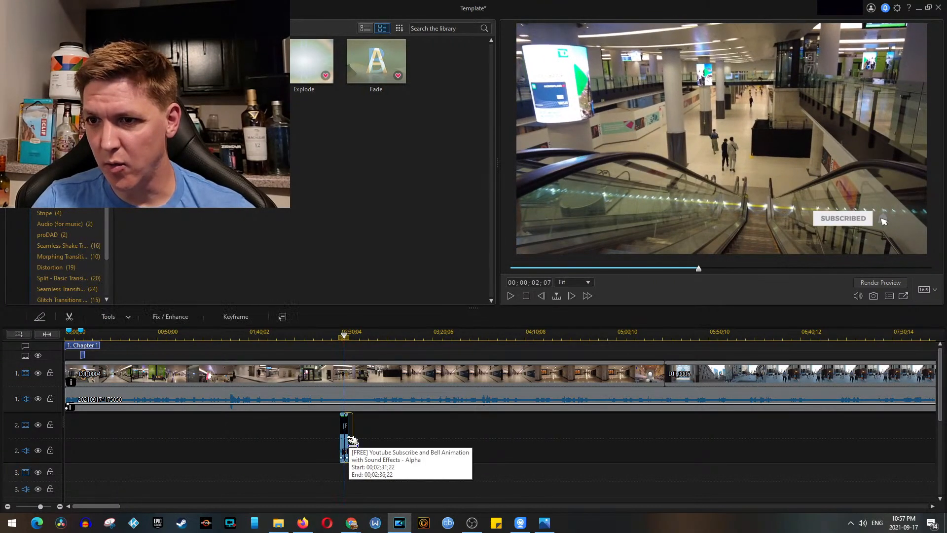
{"action": "left_click_drag", "start_coordinate": [353, 440], "coordinate": [351, 441]}
{"action": "key", "text": "space"}
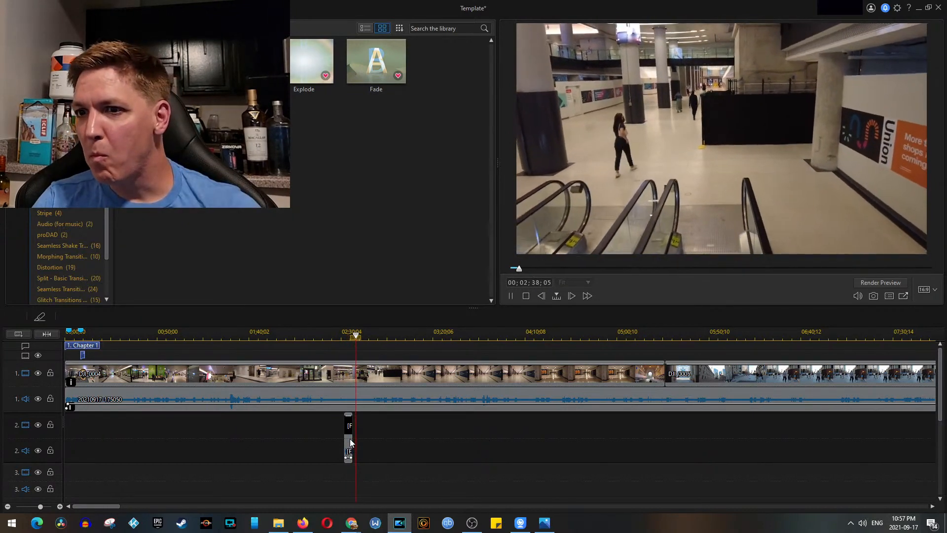
Step: Stop the playback and save the project with the repositioned subscribe animation
{"action": "left_click", "coordinate": [267, 456]}
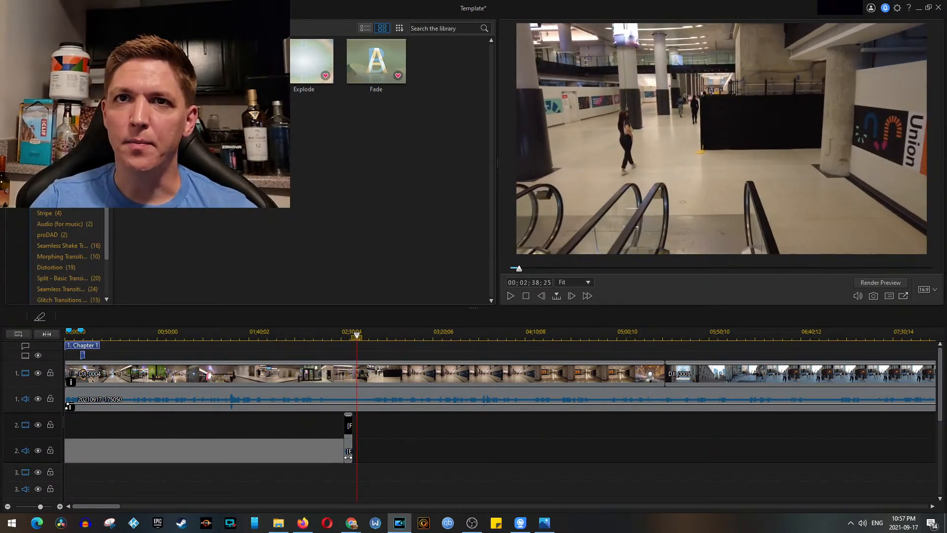
{"action": "left_click", "coordinate": [36, 8]}
{"action": "left_click", "coordinate": [57, 81]}
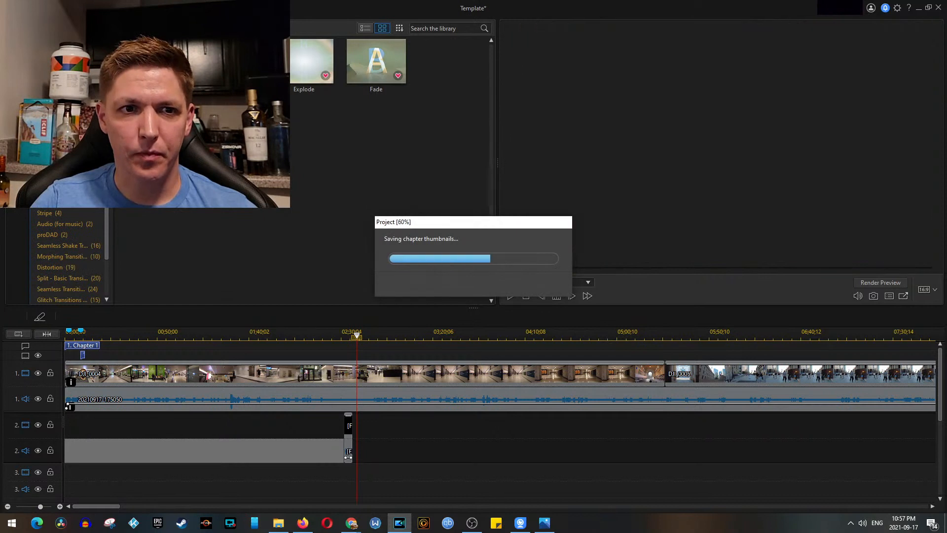
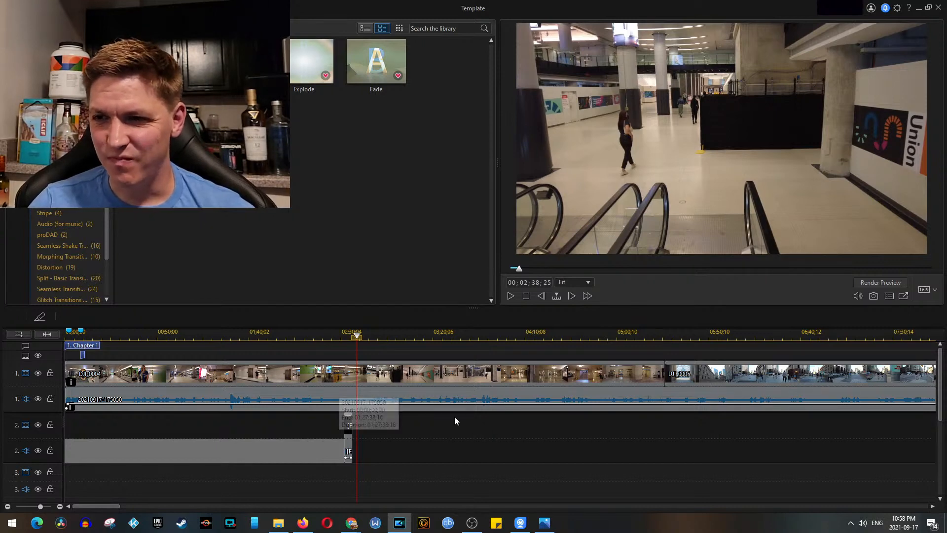
Step: Play back the final part of DJI_0004 at around 00;04;32;02
{"action": "left_click", "coordinate": [403, 434]}
{"action": "scroll", "coordinate": [271, 441], "scroll_direction": "down", "scroll_amount": 2}
{"action": "scroll", "coordinate": [270, 441], "scroll_direction": "down", "scroll_amount": 3}
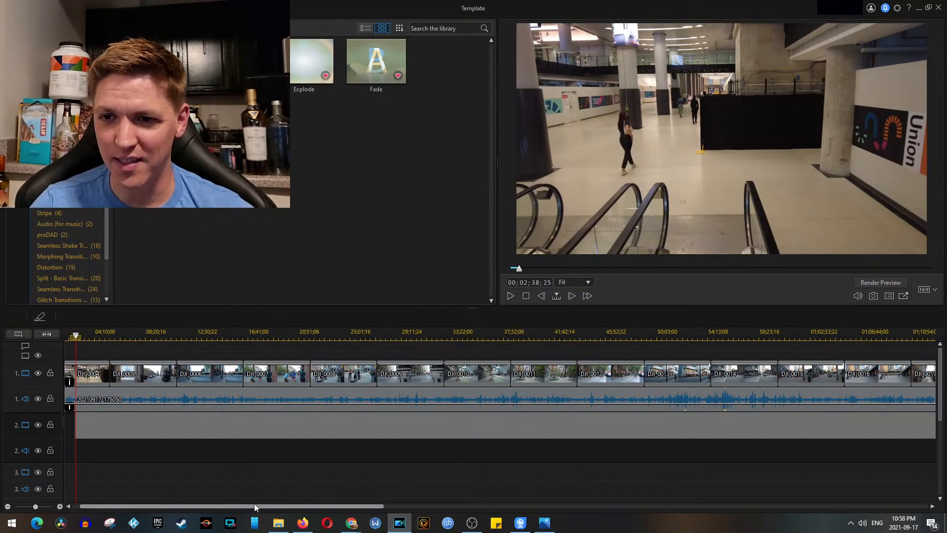
{"action": "left_click_drag", "start_coordinate": [254, 505], "coordinate": [137, 493]}
{"action": "left_click", "coordinate": [120, 336]}
{"action": "key", "text": "space"}
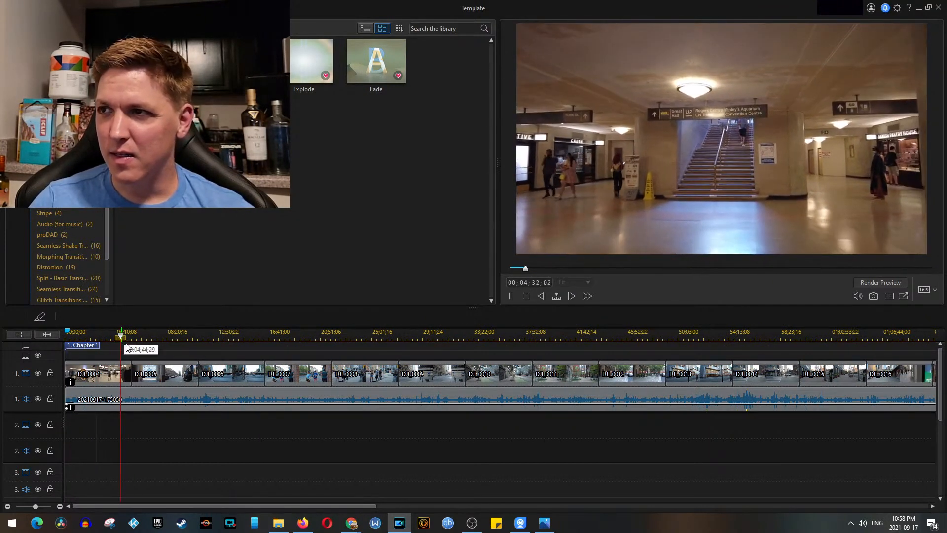
{"action": "key", "text": "space"}
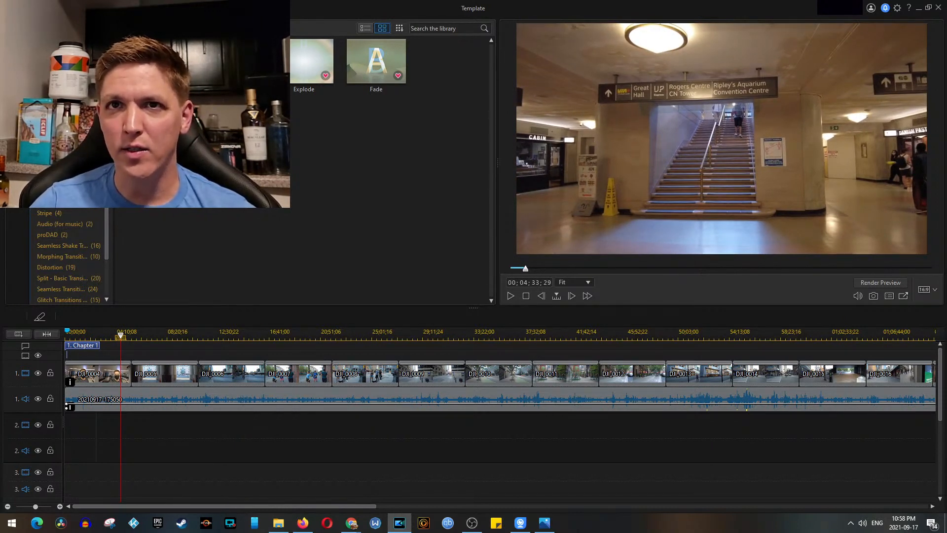
{"action": "left_click", "coordinate": [37, 8]}
{"action": "left_click", "coordinate": [64, 83]}
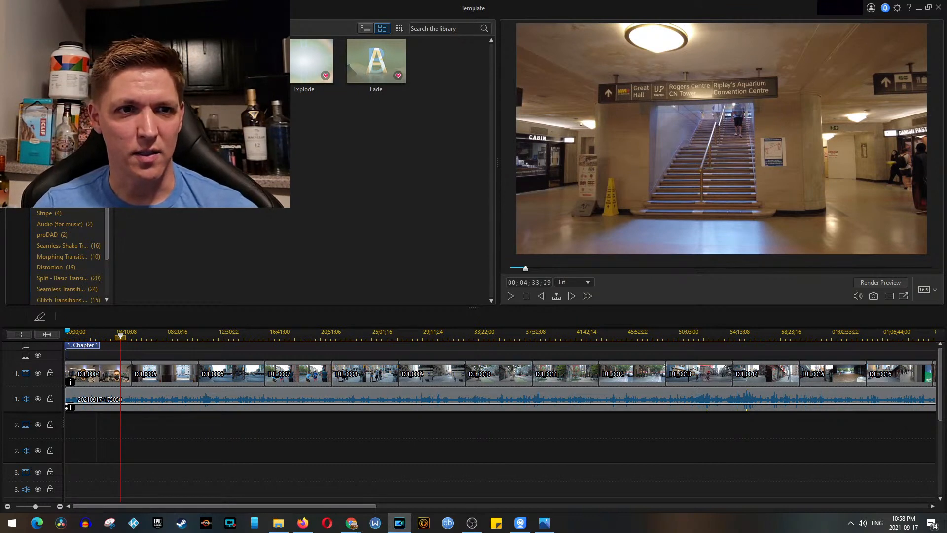
Step: Play back DJI_0004 from about 00;02;58;19, stop the playback and save the project
{"action": "mouse_move", "coordinate": [121, 336]}
{"action": "left_mouse_down"}
{"action": "mouse_move", "coordinate": [93, 339]}
{"action": "mouse_move", "coordinate": [106, 343]}
{"action": "left_mouse_up"}
{"action": "key", "text": "space"}
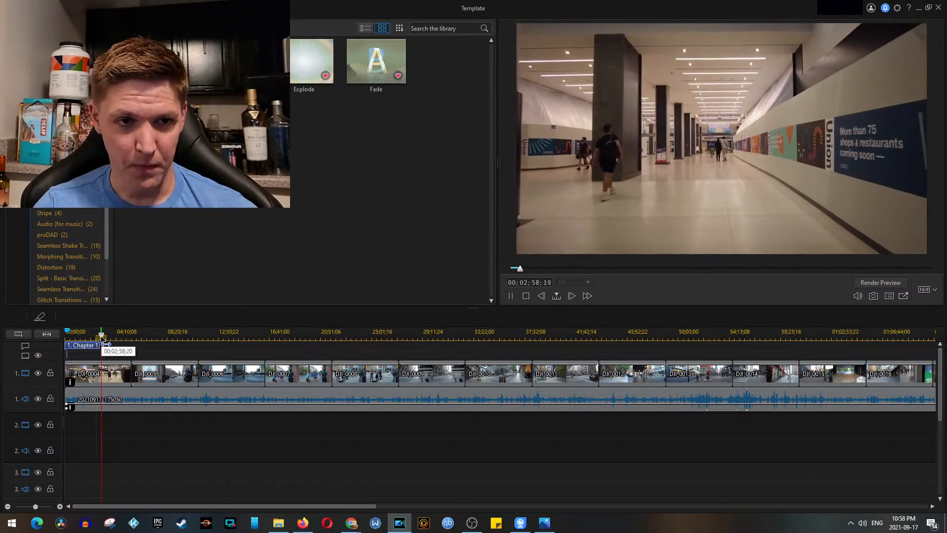
{"action": "key", "text": "space"}
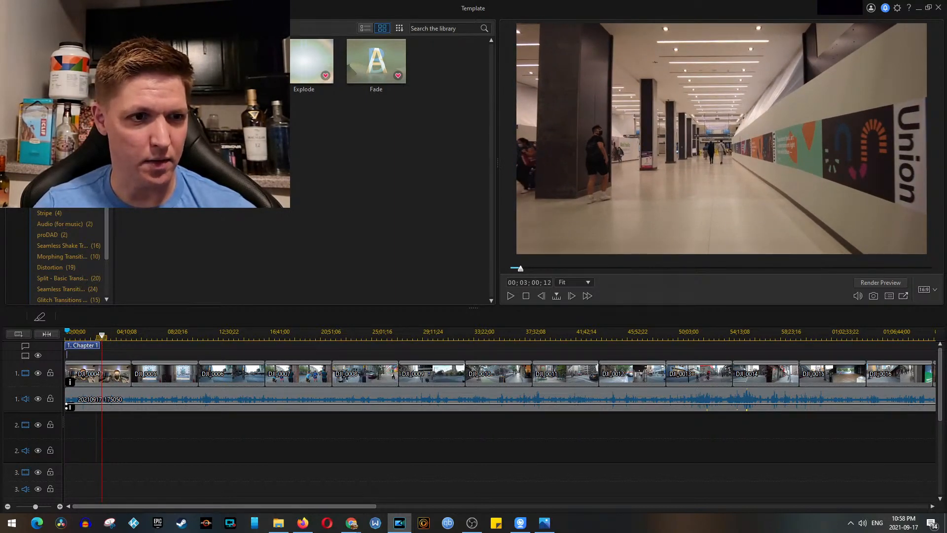
{"action": "key", "text": "alt+Tab"}
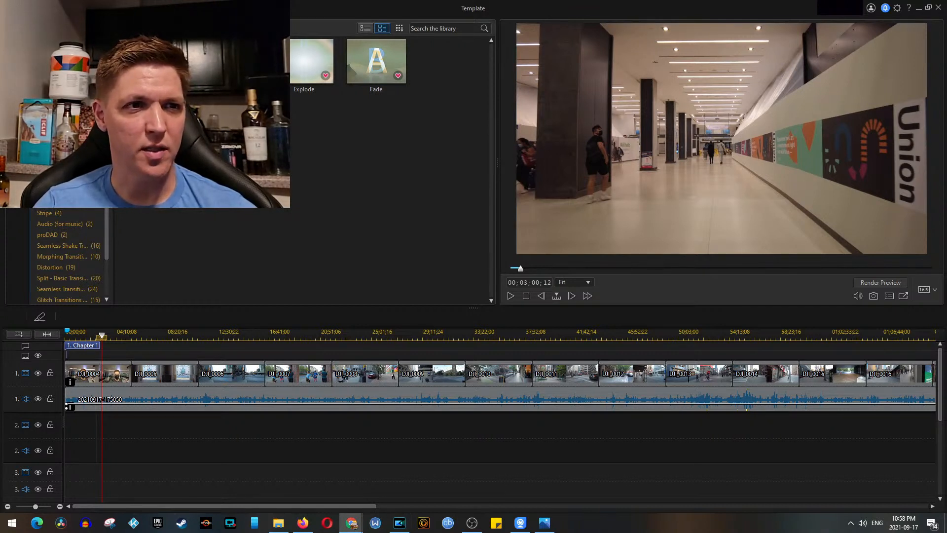
{"action": "key", "text": "alt+Tab"}
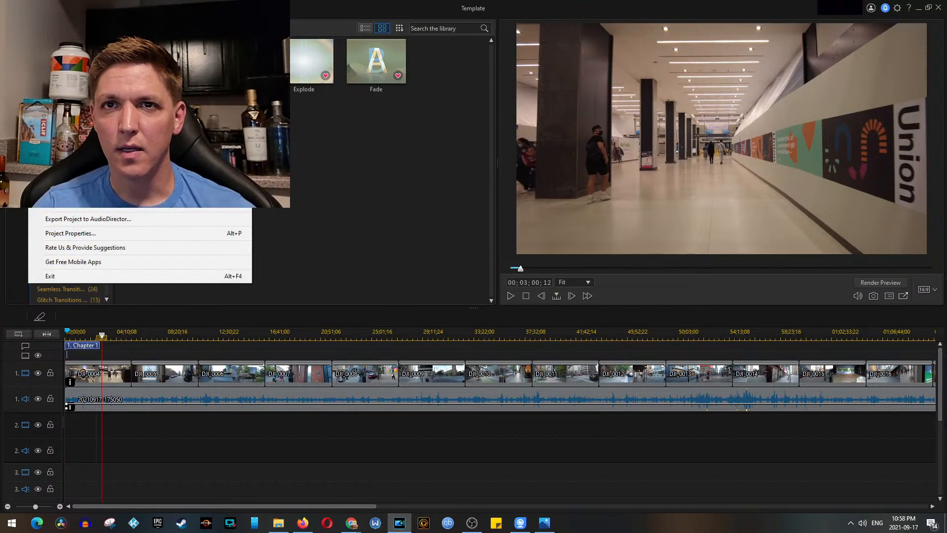
{"action": "key", "text": "ctrl+s"}
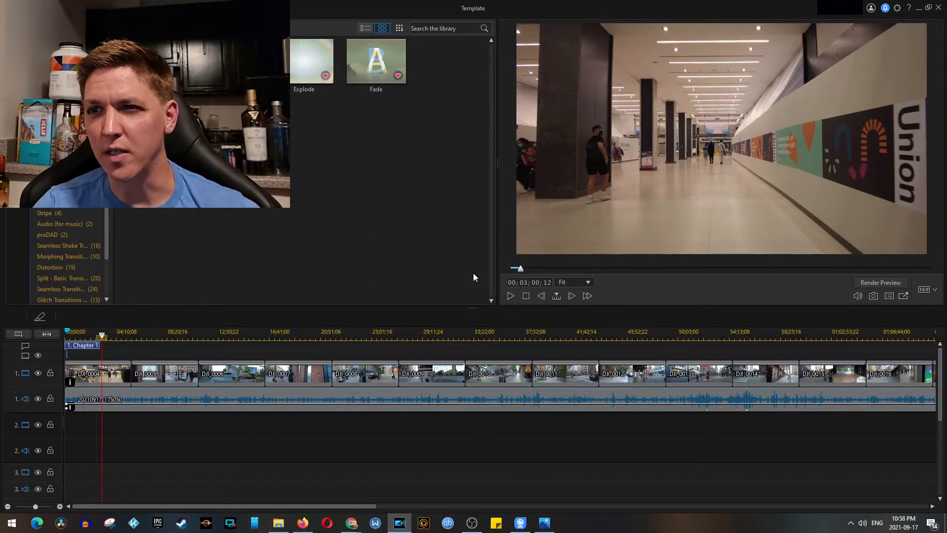
Step: Open the project maps - export at 4x3.pds from the Map folder of 988 - Long Ass Walk
{"action": "left_click", "coordinate": [278, 523]}
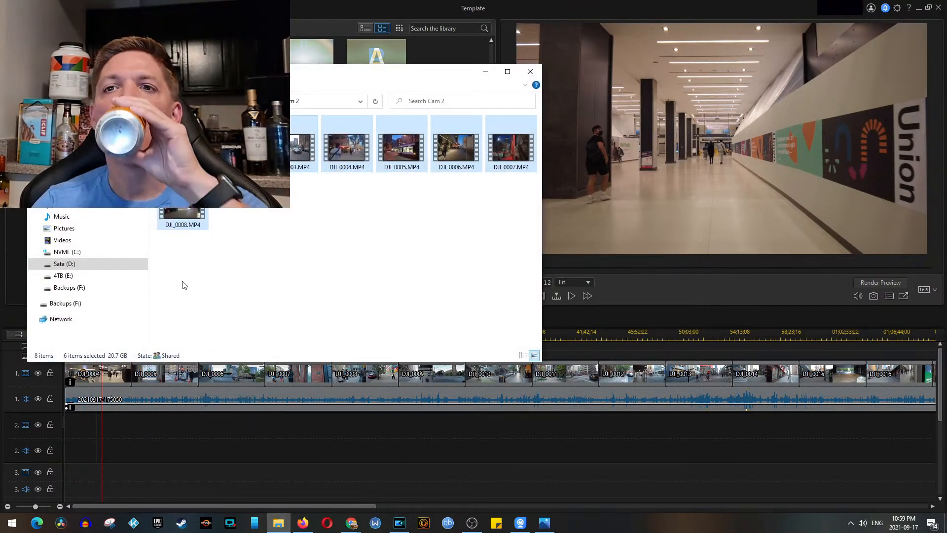
{"action": "left_click", "coordinate": [37, 102]}
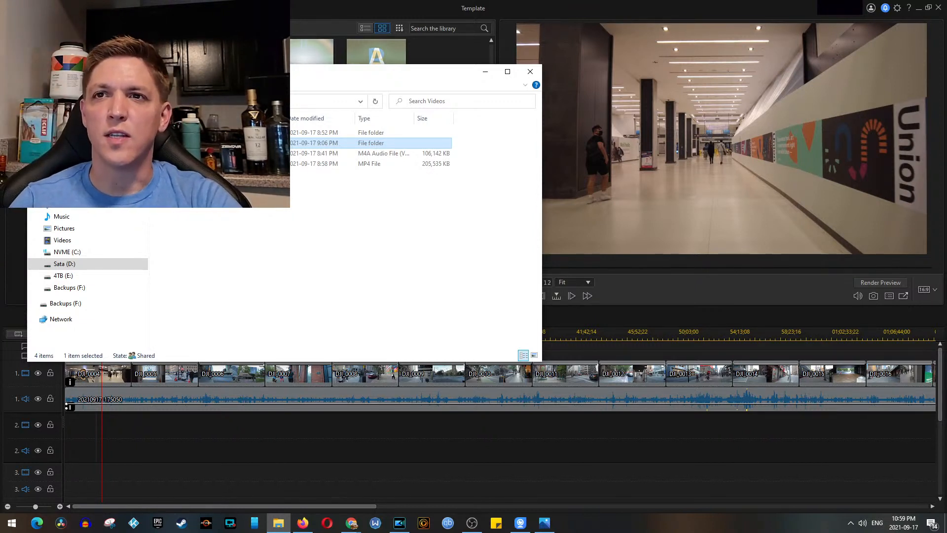
{"action": "key", "text": "alt+Left"}
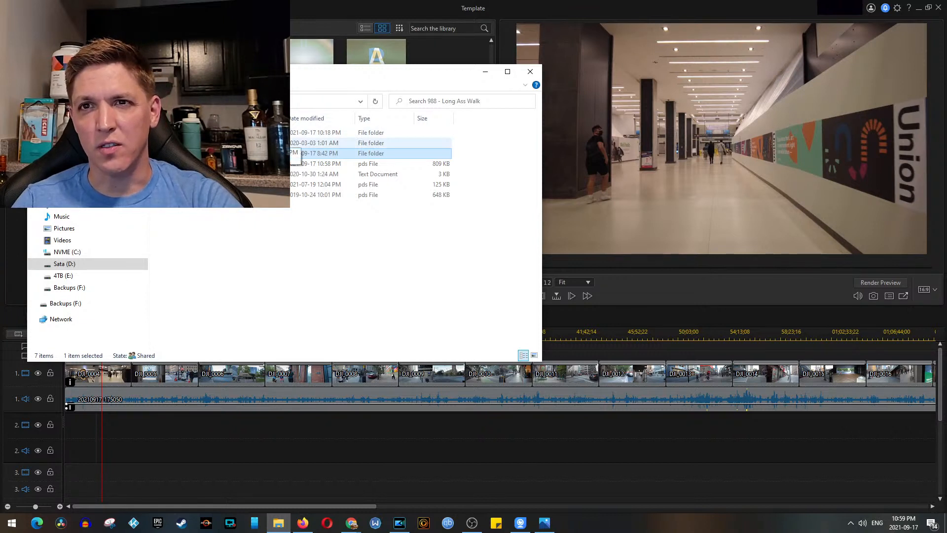
{"action": "double_click", "coordinate": [201, 133]}
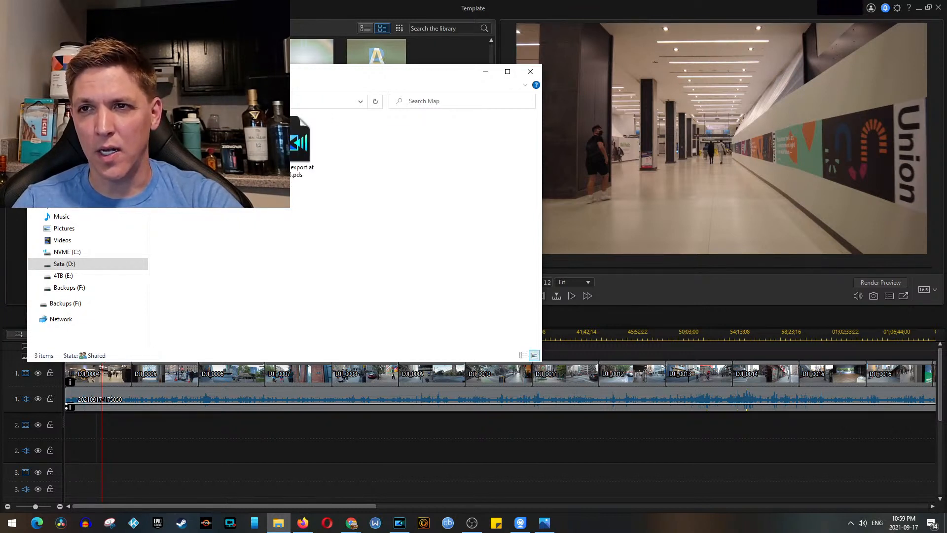
{"action": "left_click_drag", "start_coordinate": [351, 78], "coordinate": [574, 133]}
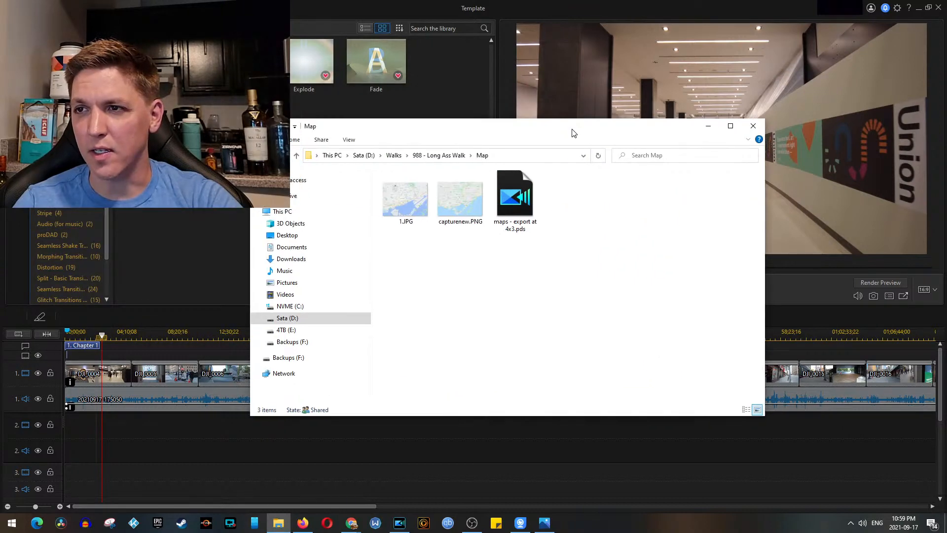
{"action": "double_click", "coordinate": [526, 202]}
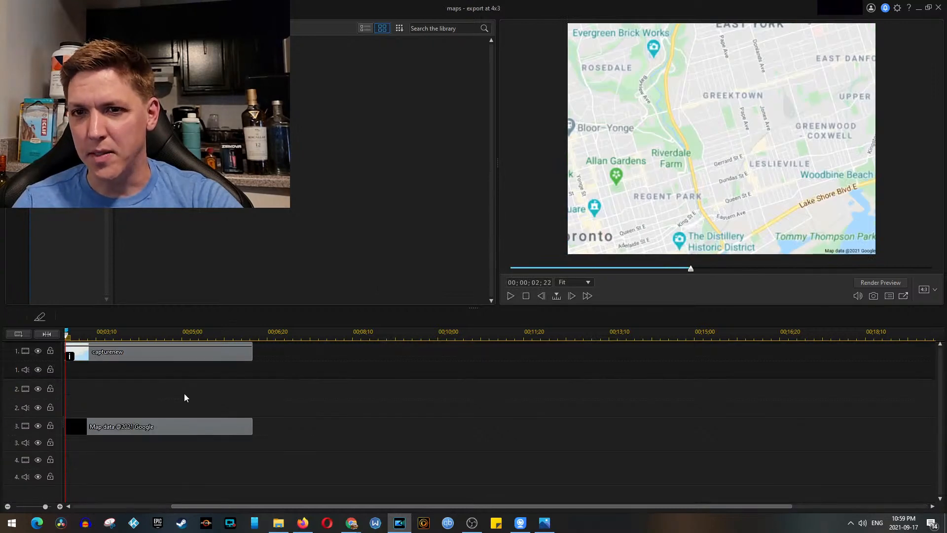
Step: Delete the capturenew clip from track 1 and bring up the Map folder
{"action": "left_click", "coordinate": [196, 354]}
{"action": "key", "text": "Delete"}
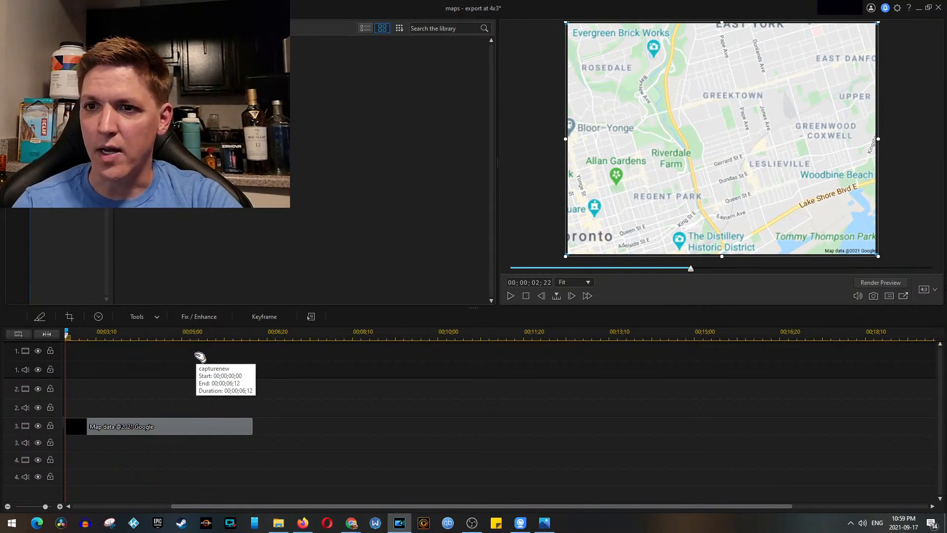
{"action": "left_click", "coordinate": [278, 523]}
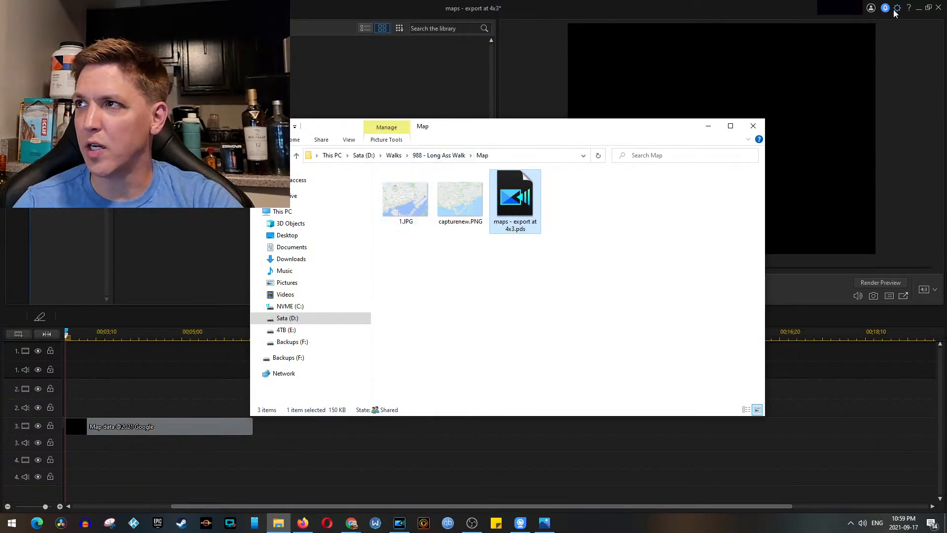
Step: Try a different display resolution for display 1 in the Windows display settings
{"action": "left_click", "coordinate": [920, 9]}
{"action": "right_click", "coordinate": [834, 96]}
{"action": "left_click", "coordinate": [883, 204]}
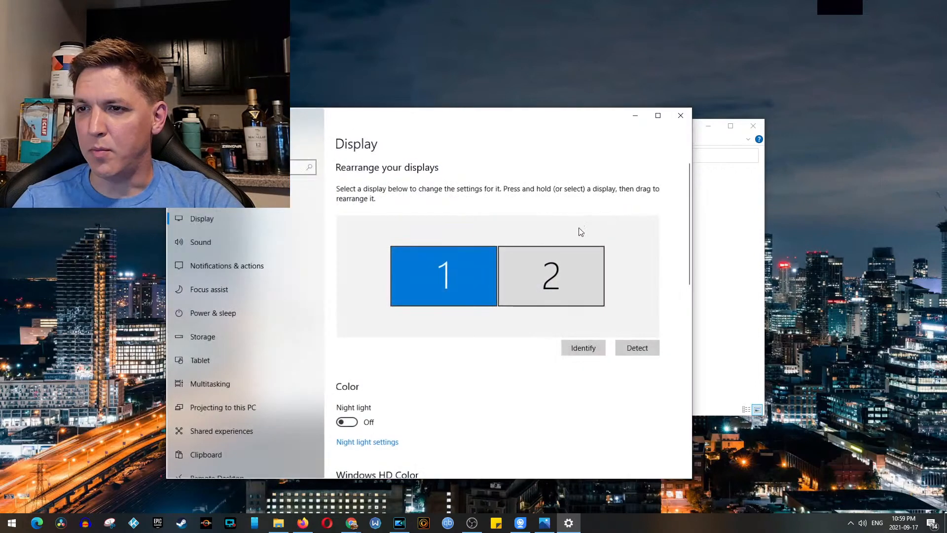
{"action": "scroll", "coordinate": [505, 363], "scroll_direction": "down", "scroll_amount": 5}
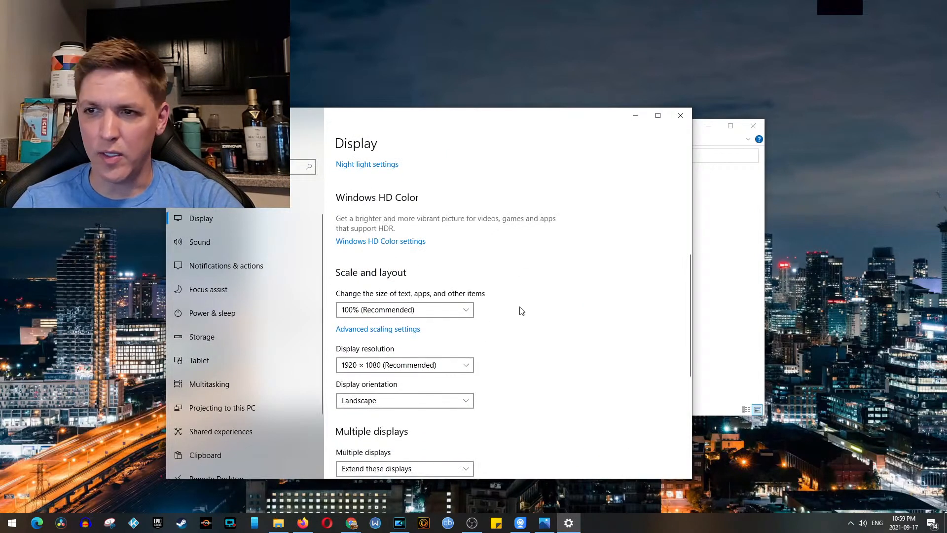
{"action": "left_click", "coordinate": [443, 364]}
{"action": "left_click", "coordinate": [416, 319]}
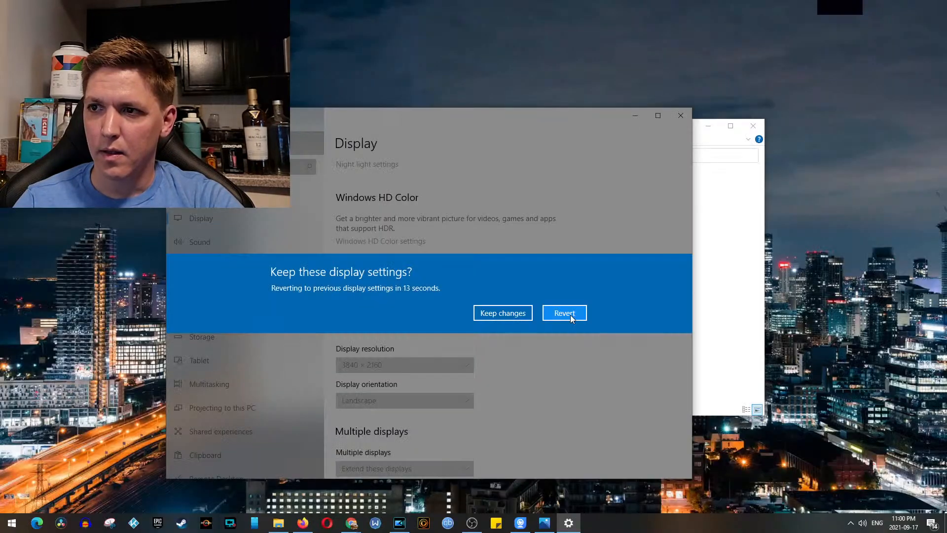
{"action": "left_click", "coordinate": [576, 315]}
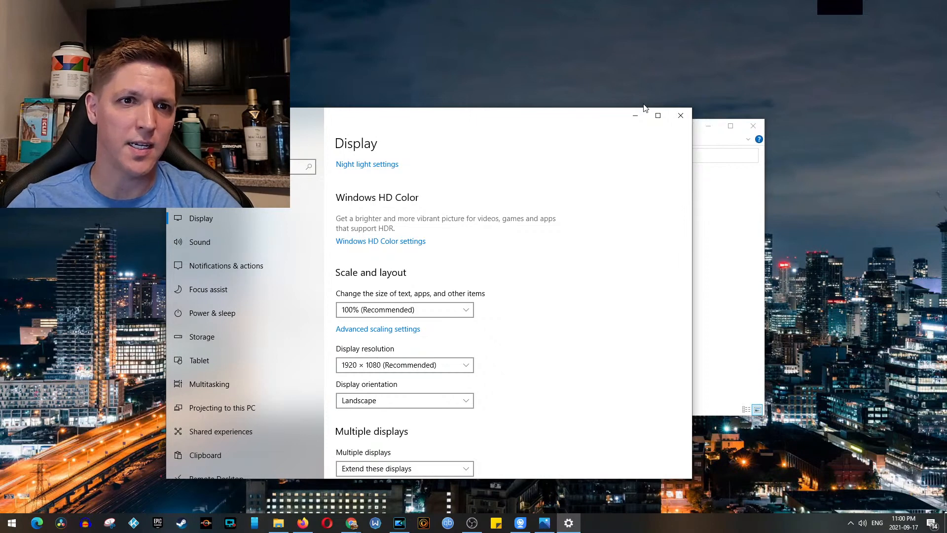
{"action": "left_click", "coordinate": [635, 117]}
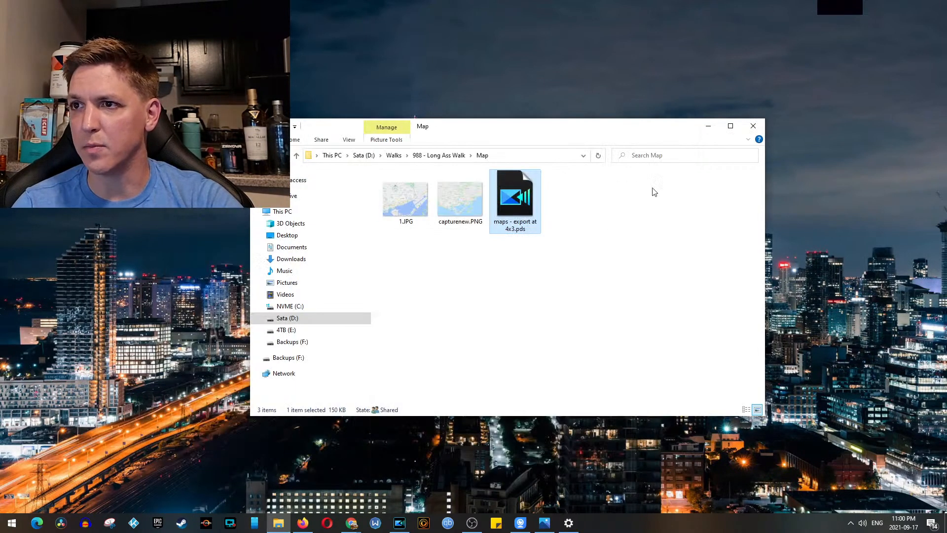
Step: Add 1.JPG from the Map folder to the start of track 1 in the maps project
{"action": "left_click", "coordinate": [401, 523]}
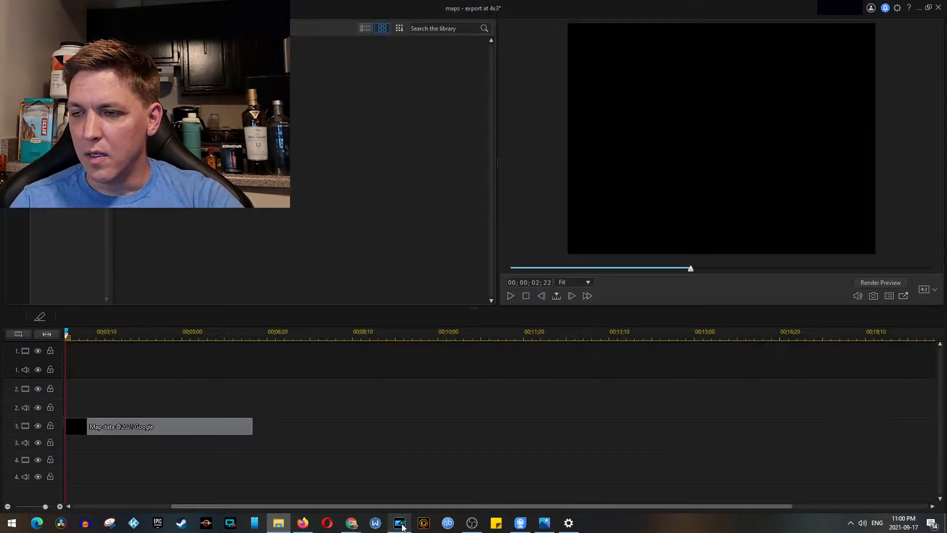
{"action": "left_click", "coordinate": [278, 523]}
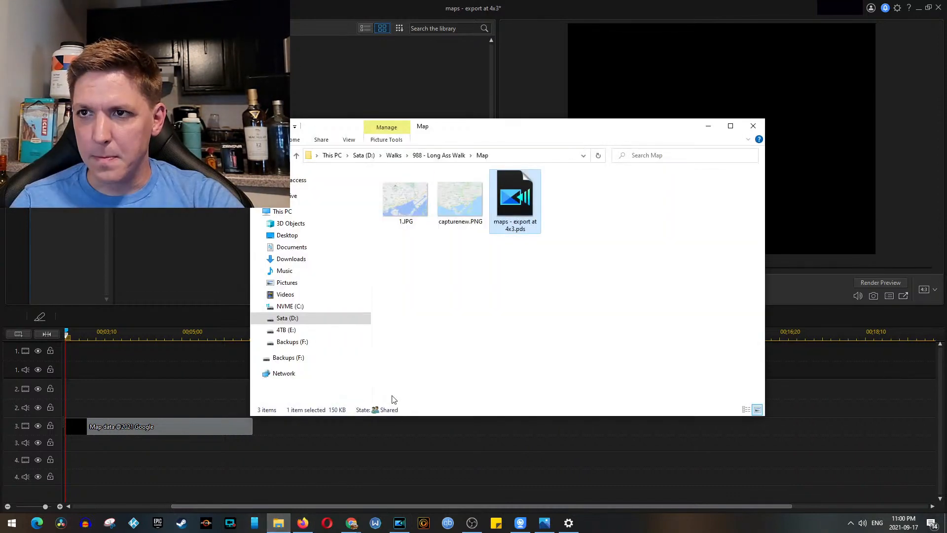
{"action": "left_click", "coordinate": [407, 196]}
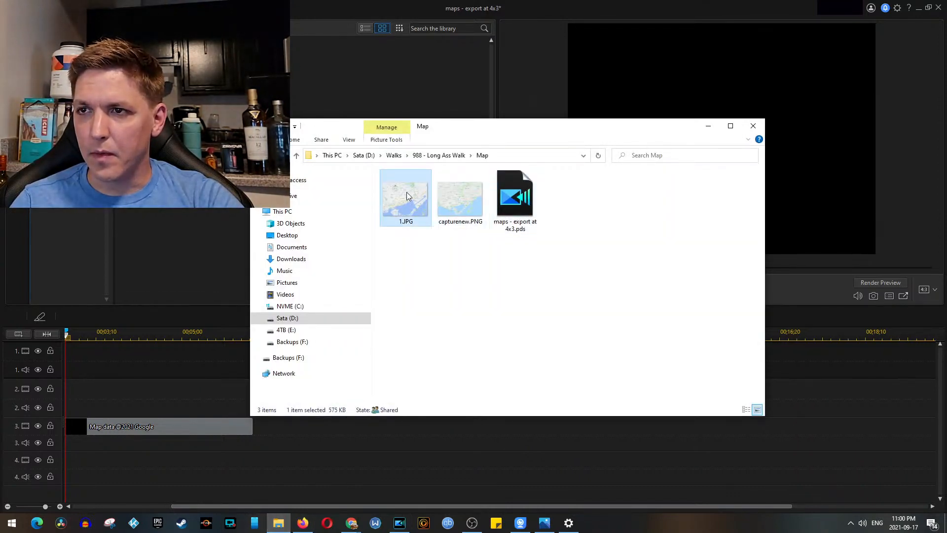
{"action": "left_click_drag", "start_coordinate": [407, 193], "coordinate": [90, 348]}
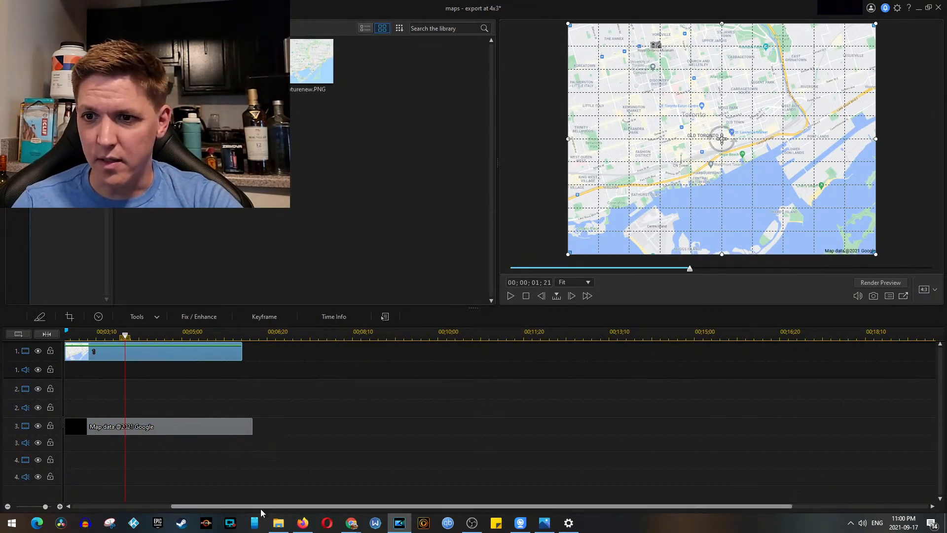
Step: Extend the 1.JPG clip on track 1 to 00;00;06;12, matching the end of the Map data title
{"action": "left_click_drag", "start_coordinate": [261, 508], "coordinate": [119, 487]}
{"action": "left_click_drag", "start_coordinate": [250, 354], "coordinate": [123, 352]}
{"action": "left_click_drag", "start_coordinate": [273, 351], "coordinate": [394, 360]}
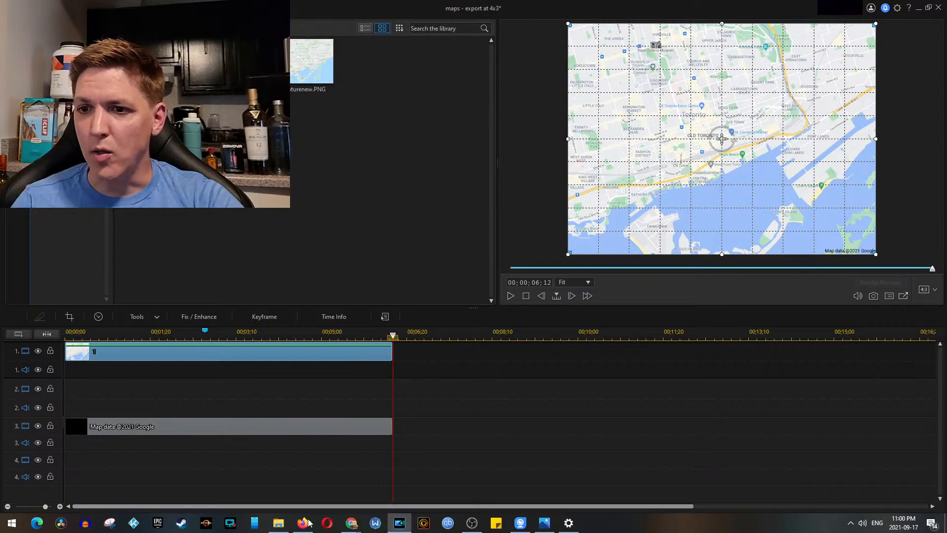
Step: Enlarge the 1.JPG map image slightly in the preview so it extends just past the frame edges
{"action": "left_click", "coordinate": [278, 524]}
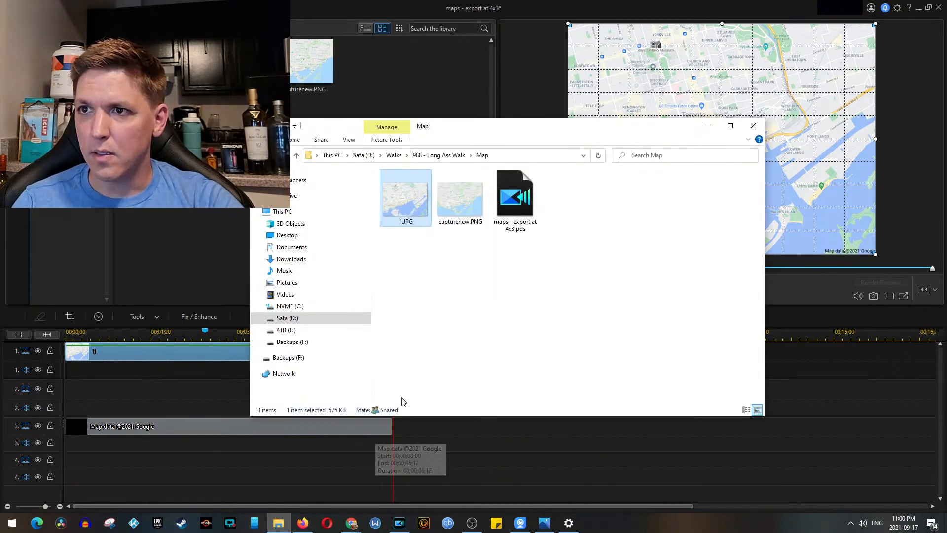
{"action": "left_click", "coordinate": [709, 126]}
{"action": "left_click_drag", "start_coordinate": [568, 255], "coordinate": [564, 256]}
Step: Open the 1.JPG clip's Pan & Zoom in the Motion Designer and set the aspect ratio to 4:3
{"action": "left_click", "coordinate": [158, 318]}
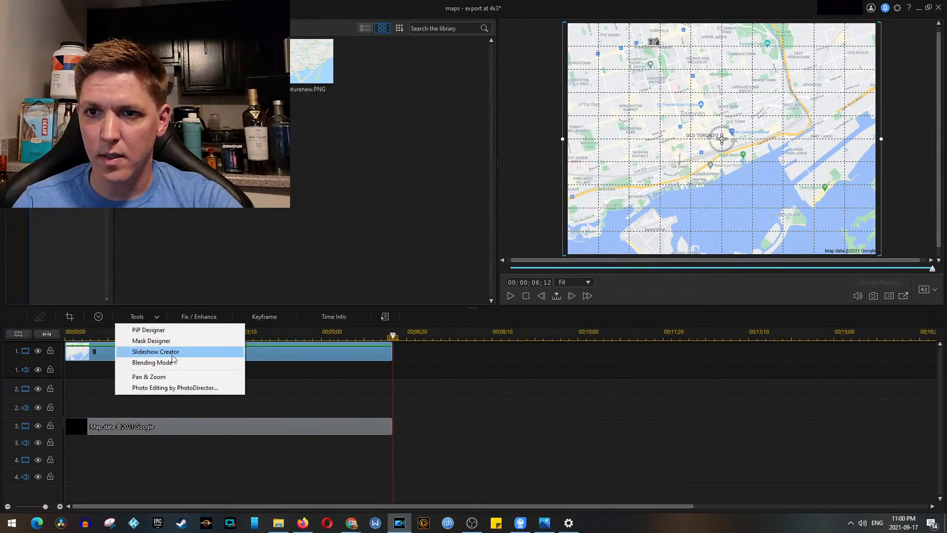
{"action": "left_click", "coordinate": [166, 376]}
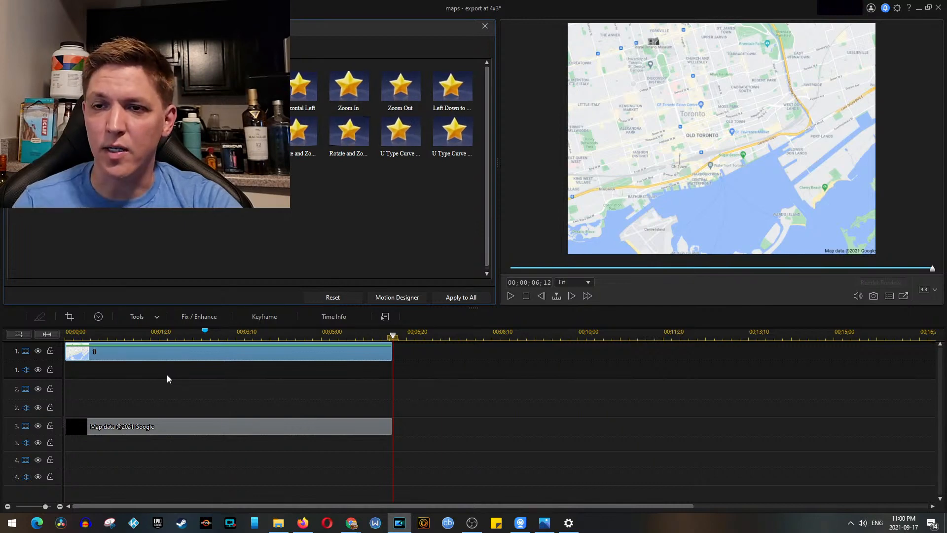
{"action": "left_click", "coordinate": [397, 297]}
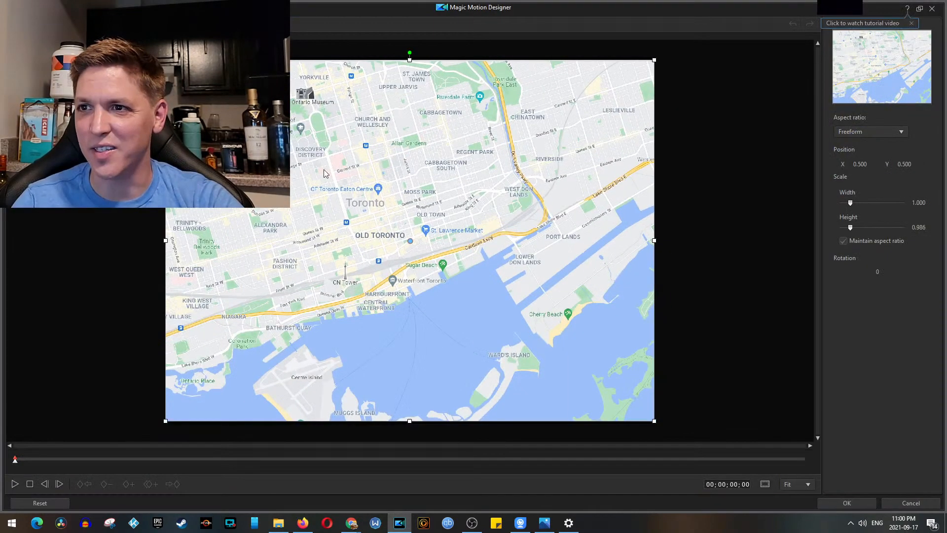
{"action": "left_click", "coordinate": [872, 131]}
{"action": "left_click", "coordinate": [870, 140]}
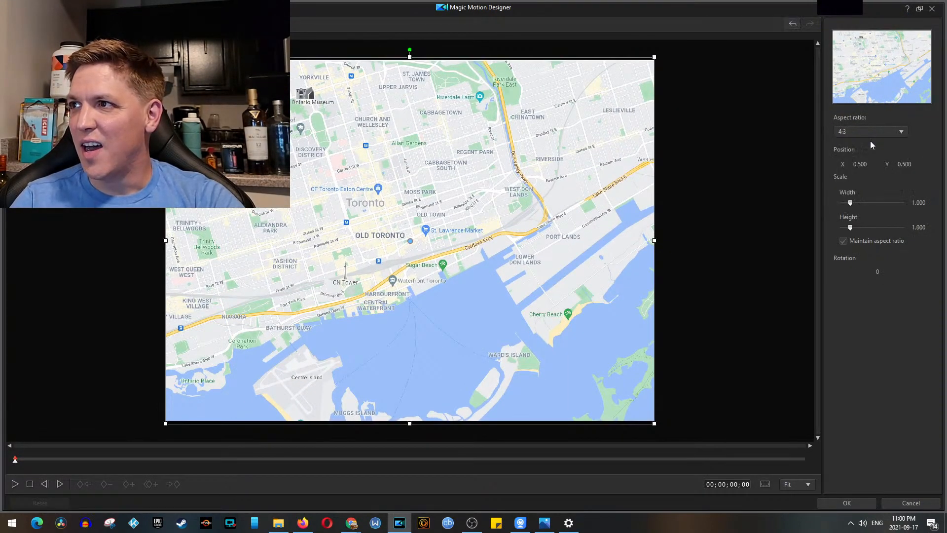
Step: Add motion keyframes at 00;00;01;09 and 00;00;02;21 with the full map in frame
{"action": "left_click", "coordinate": [175, 461]}
{"action": "left_click", "coordinate": [129, 484]}
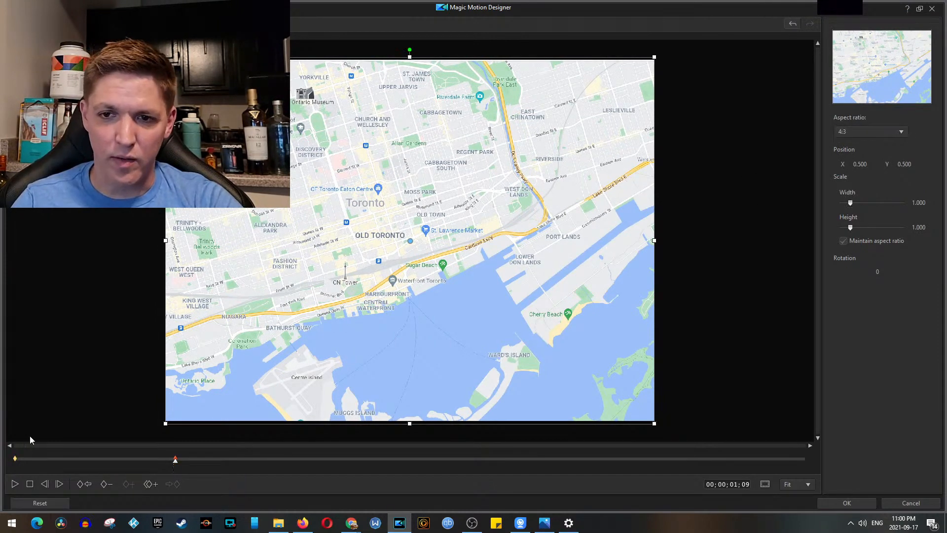
{"action": "left_click", "coordinate": [348, 461]}
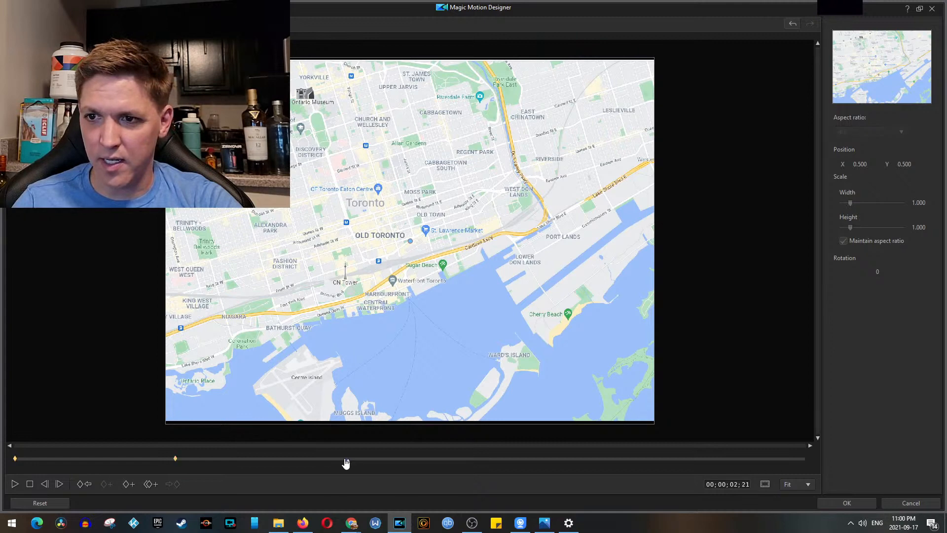
{"action": "left_click", "coordinate": [127, 484]}
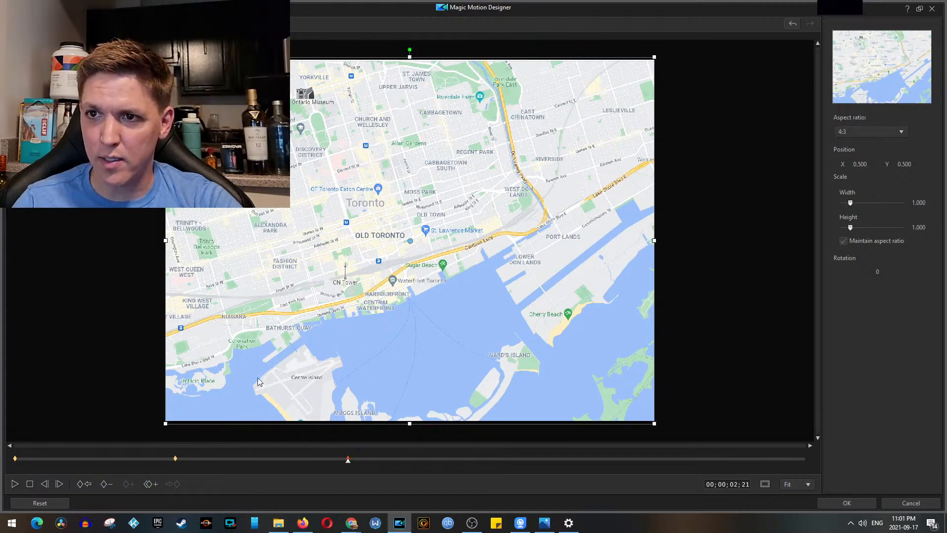
Step: Shrink the motion frame at 00;00;02;21 to about 0.583 scale and shift it over downtown Toronto to about X 0.429, Y 0.452
{"action": "left_click_drag", "start_coordinate": [164, 424], "coordinate": [265, 344]}
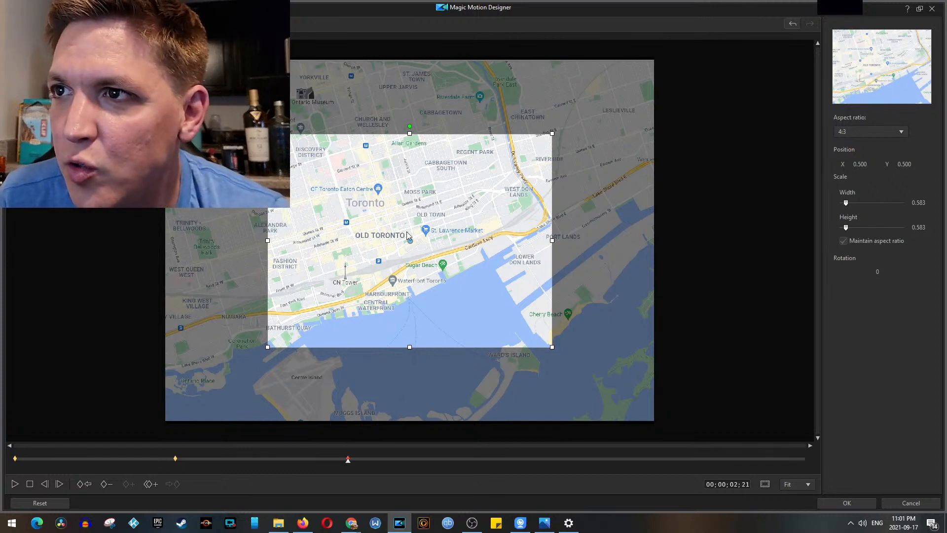
{"action": "left_click_drag", "start_coordinate": [410, 242], "coordinate": [376, 233]}
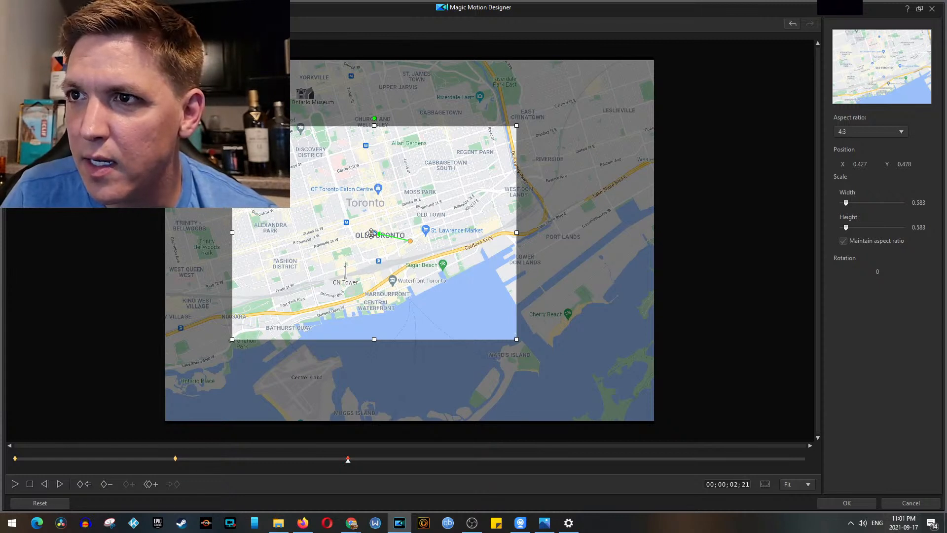
{"action": "mouse_move", "coordinate": [374, 234]}
{"action": "left_mouse_down"}
{"action": "mouse_move", "coordinate": [374, 241]}
{"action": "mouse_move", "coordinate": [375, 224]}
{"action": "left_mouse_up"}
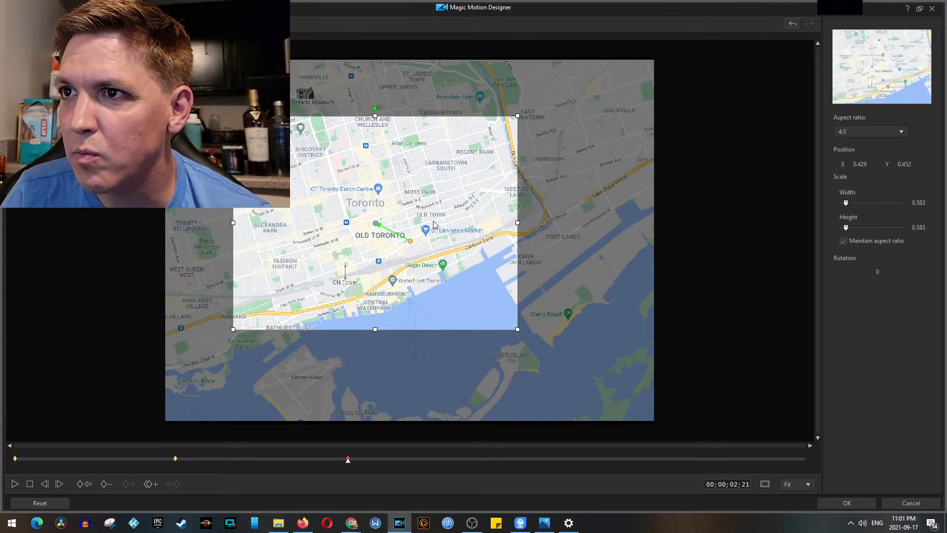
Step: Refine the 00;00;02;21 frame to about 0.441 scale, shift it slightly west, apply the motion and check the zoomed map on the timeline
{"action": "left_click_drag", "start_coordinate": [518, 117], "coordinate": [477, 146]}
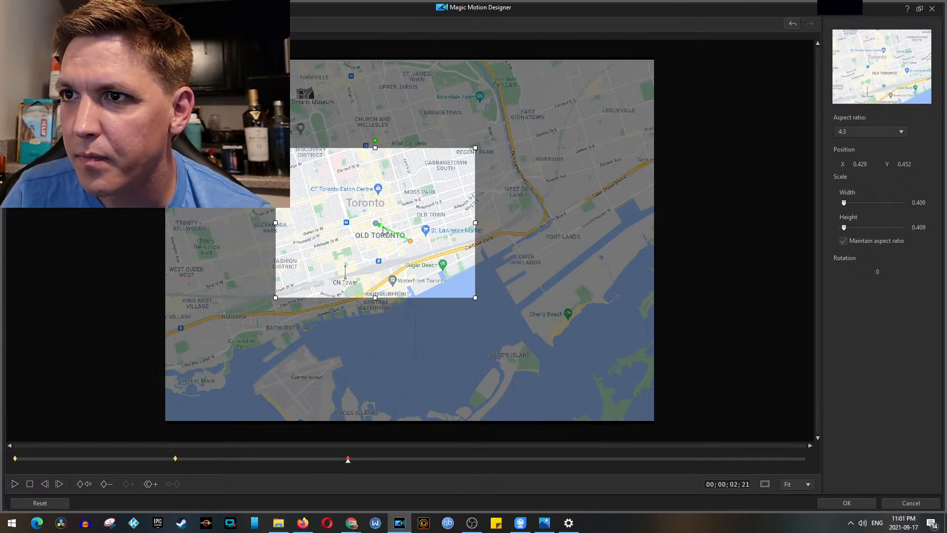
{"action": "left_click_drag", "start_coordinate": [375, 223], "coordinate": [369, 225]}
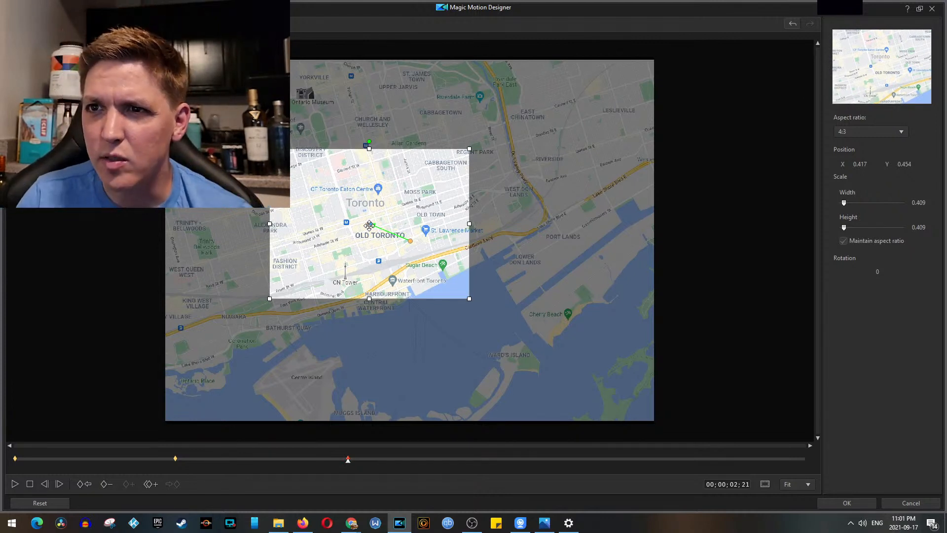
{"action": "left_click_drag", "start_coordinate": [369, 225], "coordinate": [368, 226]}
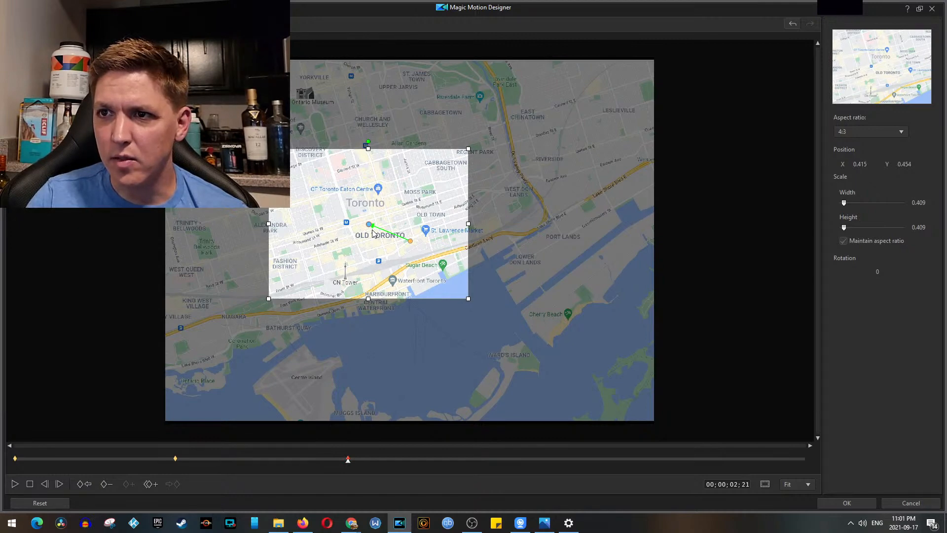
{"action": "left_click_drag", "start_coordinate": [267, 298], "coordinate": [259, 299]}
{"action": "left_click", "coordinate": [847, 502]}
{"action": "left_click", "coordinate": [388, 335]}
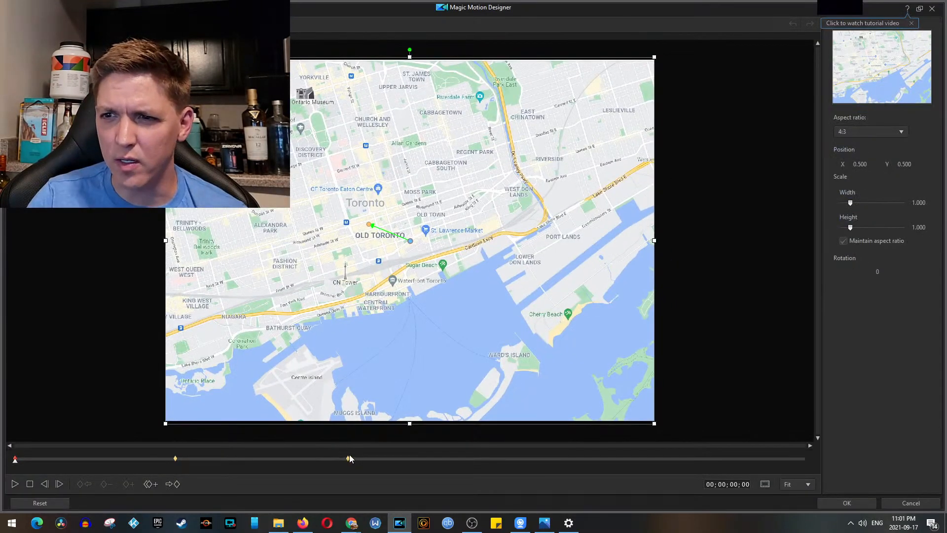
Step: Shift the 00;00;02;21 keyframe's zoomed frame west to about X 0.363, Y 0.462, apply the motion and check it on the timeline
{"action": "left_click", "coordinate": [348, 459]}
{"action": "left_click_drag", "start_coordinate": [364, 224], "coordinate": [355, 224]}
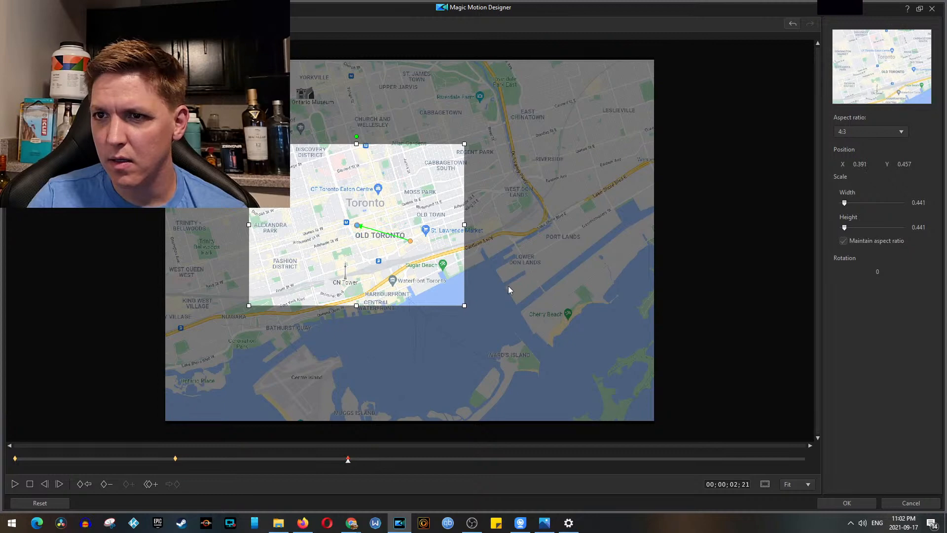
{"action": "left_click", "coordinate": [847, 503]}
{"action": "left_click", "coordinate": [373, 336]}
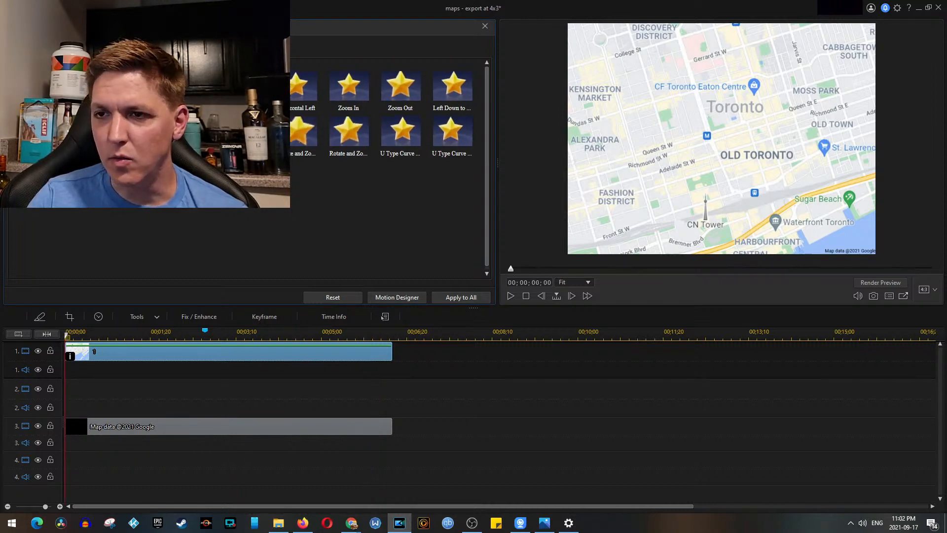
{"action": "left_click", "coordinate": [397, 297]}
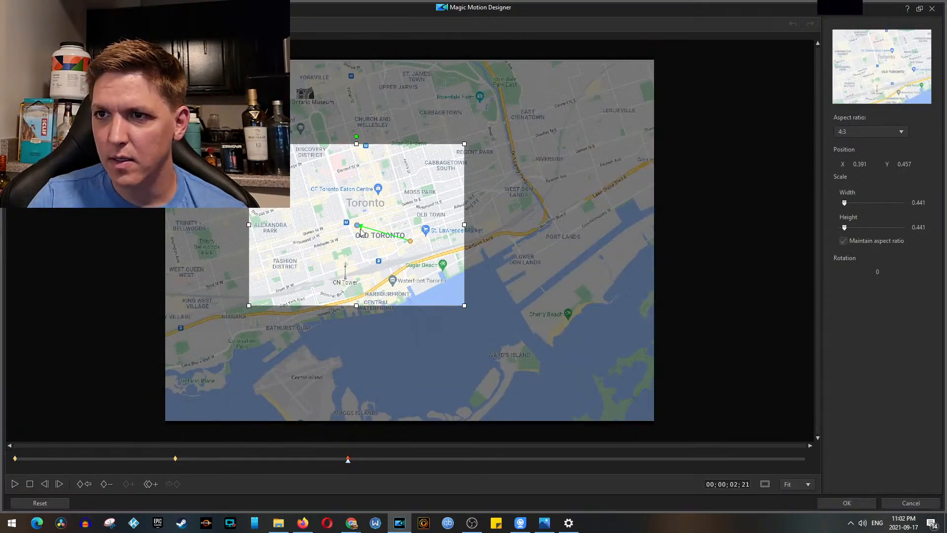
{"action": "left_click_drag", "start_coordinate": [356, 226], "coordinate": [343, 227]}
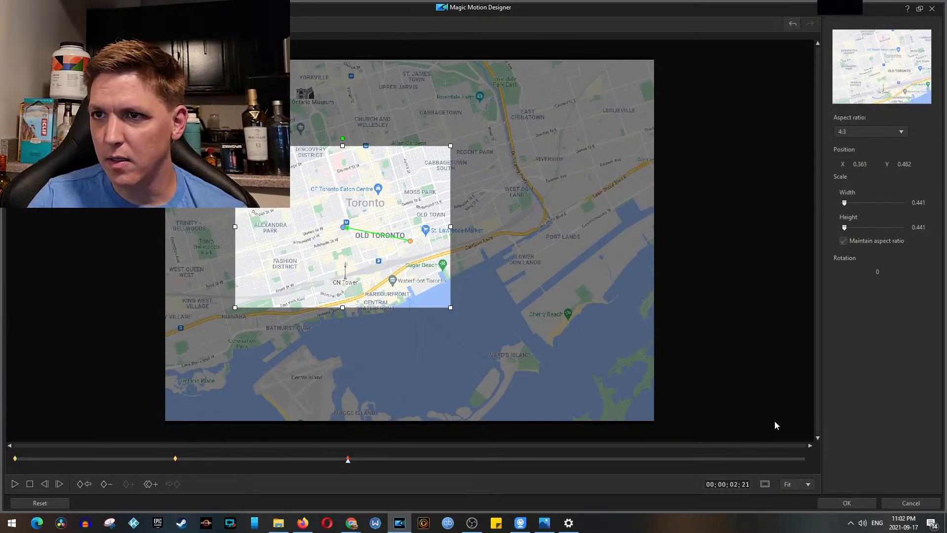
{"action": "left_click", "coordinate": [847, 502]}
{"action": "left_click", "coordinate": [385, 336]}
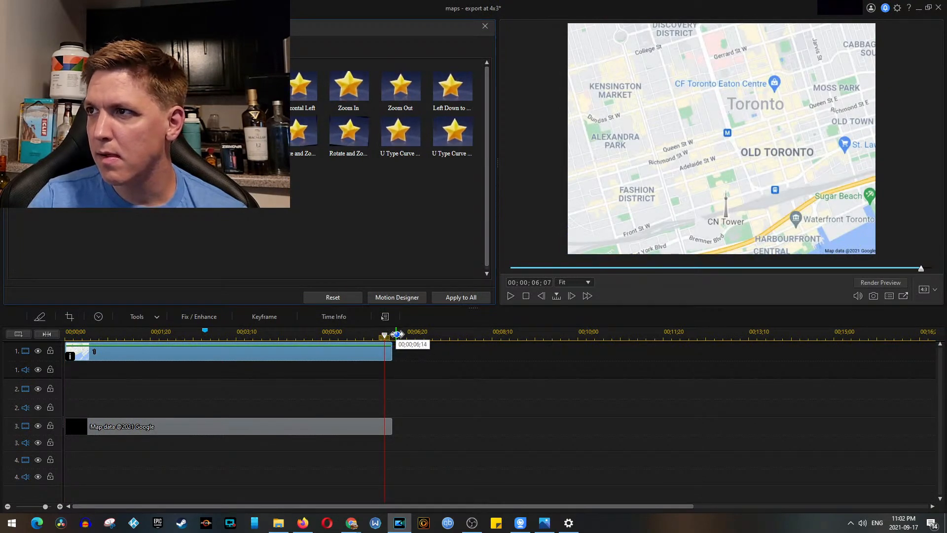
Step: Close the Pan & Zoom settings and open the Paint Designer with the zoomed timeline map as its reference frame
{"action": "left_click", "coordinate": [485, 26]}
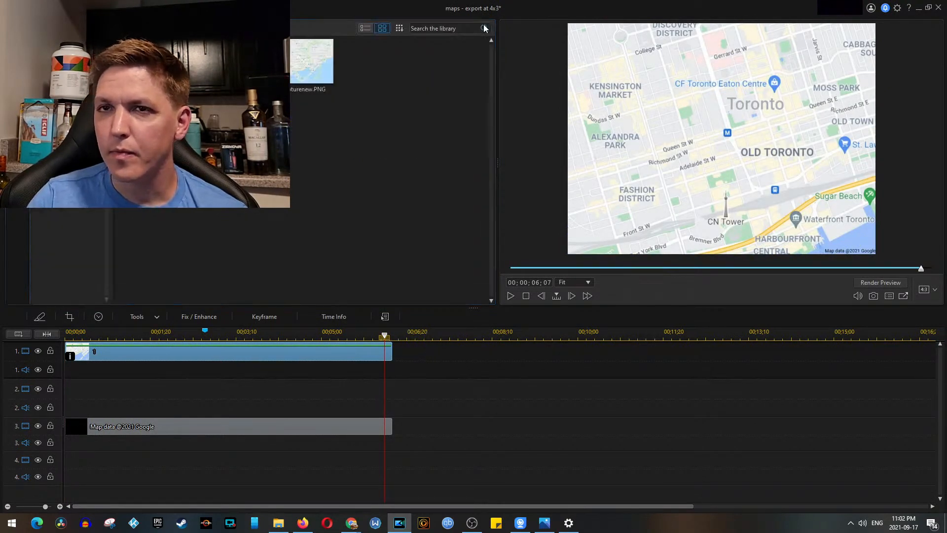
{"action": "left_click", "coordinate": [722, 139]}
{"action": "key", "text": "F5"}
{"action": "key", "text": "F4"}
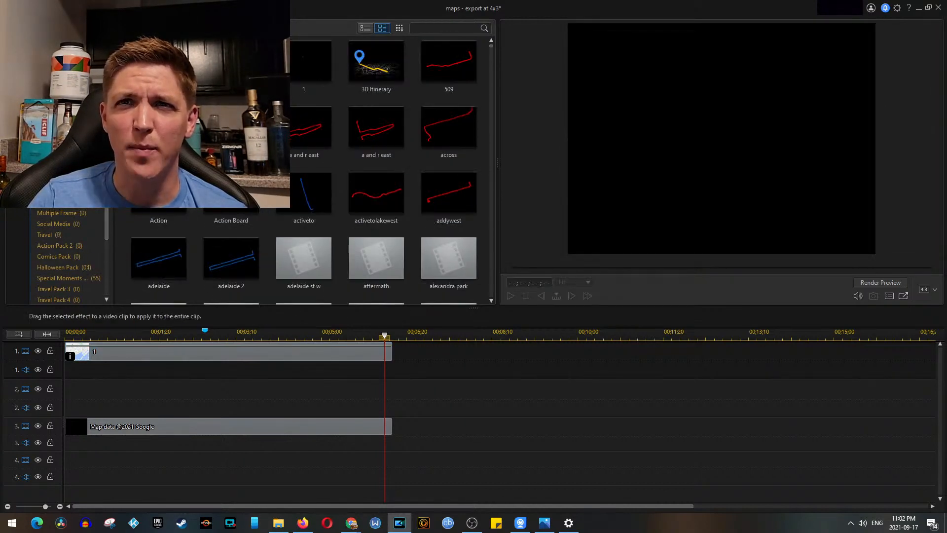
{"action": "key", "text": "F5"}
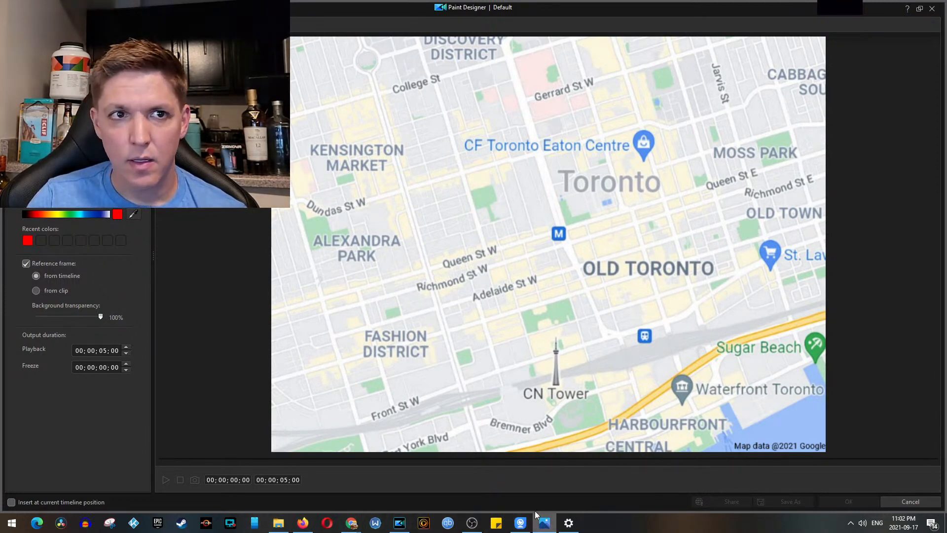
{"action": "key", "text": "alt+Tab"}
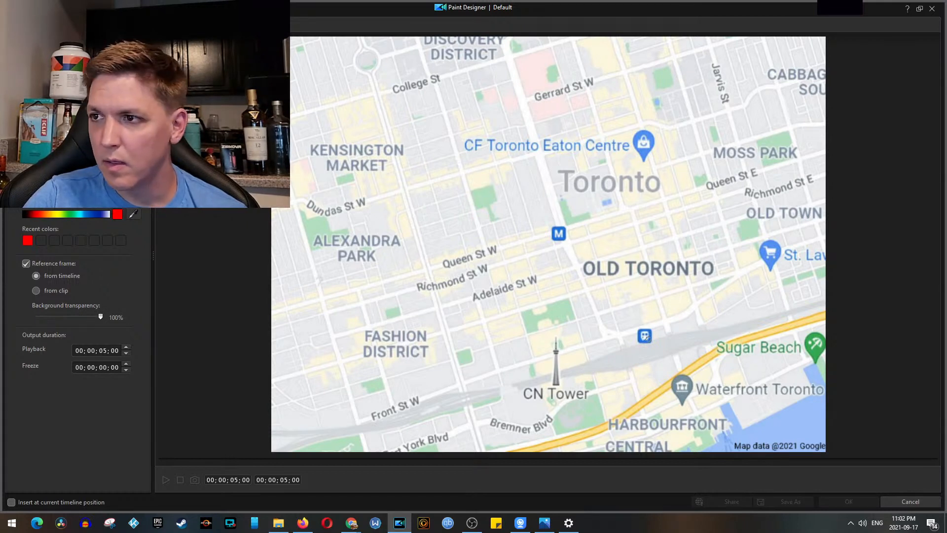
Step: Paint the red walking route from the station icon past St. Lawrence Market and the Eaton Centre, west along Queen St W, around Fashion District and back east
{"action": "left_click_drag", "start_coordinate": [650, 326], "coordinate": [758, 268]}
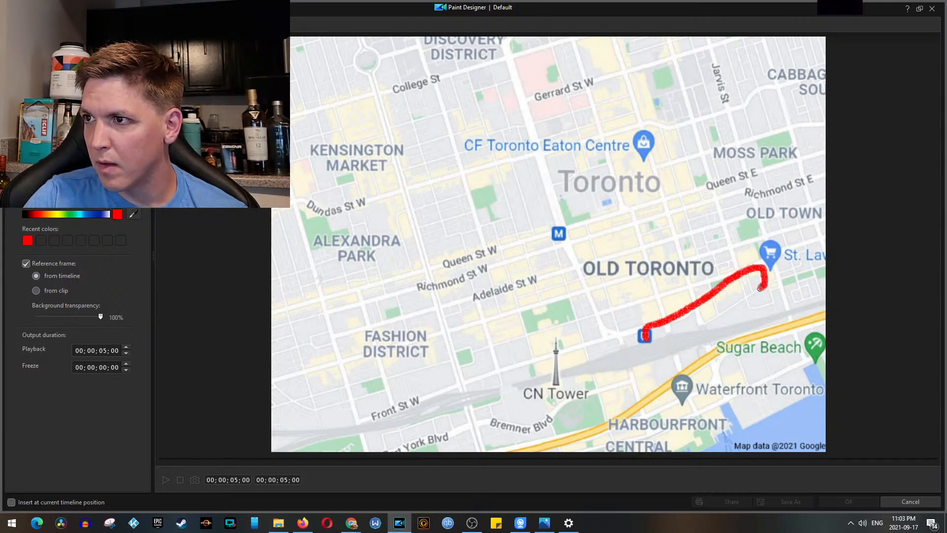
{"action": "mouse_move", "coordinate": [759, 290]}
{"action": "left_mouse_down"}
{"action": "mouse_move", "coordinate": [731, 308]}
{"action": "mouse_move", "coordinate": [714, 298]}
{"action": "mouse_move", "coordinate": [706, 275]}
{"action": "left_mouse_up"}
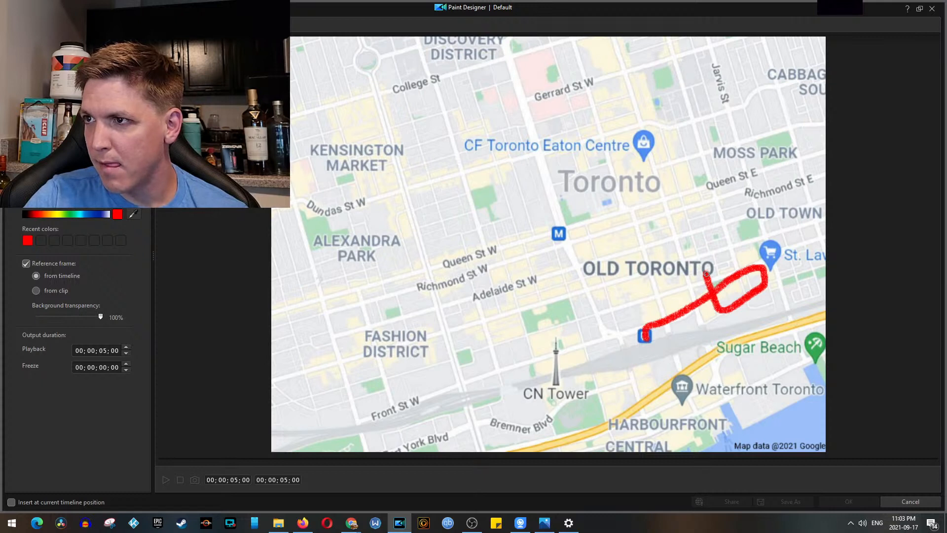
{"action": "mouse_move", "coordinate": [708, 272]}
{"action": "left_mouse_down"}
{"action": "mouse_move", "coordinate": [731, 261]}
{"action": "mouse_move", "coordinate": [724, 230]}
{"action": "mouse_move", "coordinate": [694, 234]}
{"action": "mouse_move", "coordinate": [696, 246]}
{"action": "mouse_move", "coordinate": [681, 250]}
{"action": "mouse_move", "coordinate": [641, 138]}
{"action": "left_mouse_up"}
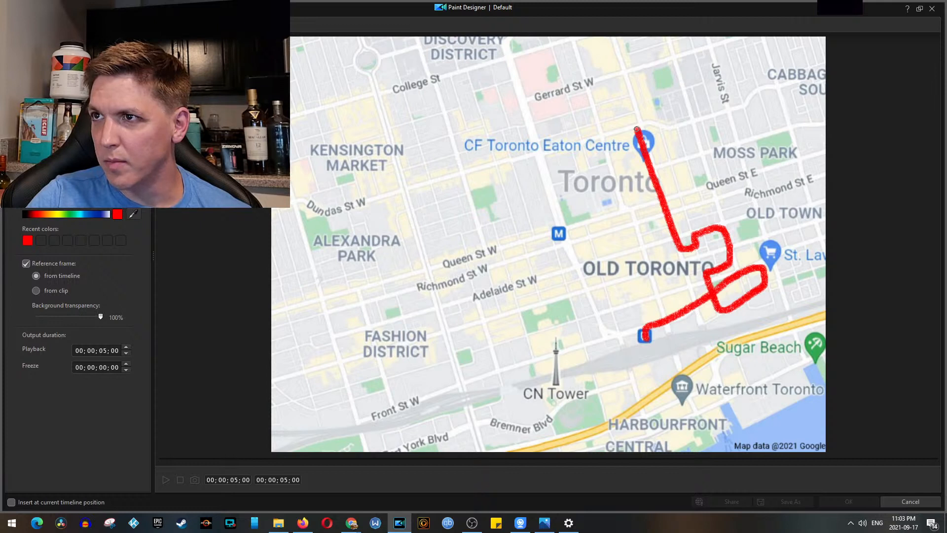
{"action": "mouse_move", "coordinate": [636, 129]}
{"action": "left_mouse_down"}
{"action": "mouse_move", "coordinate": [540, 157]}
{"action": "mouse_move", "coordinate": [559, 232]}
{"action": "mouse_move", "coordinate": [515, 245]}
{"action": "left_mouse_up"}
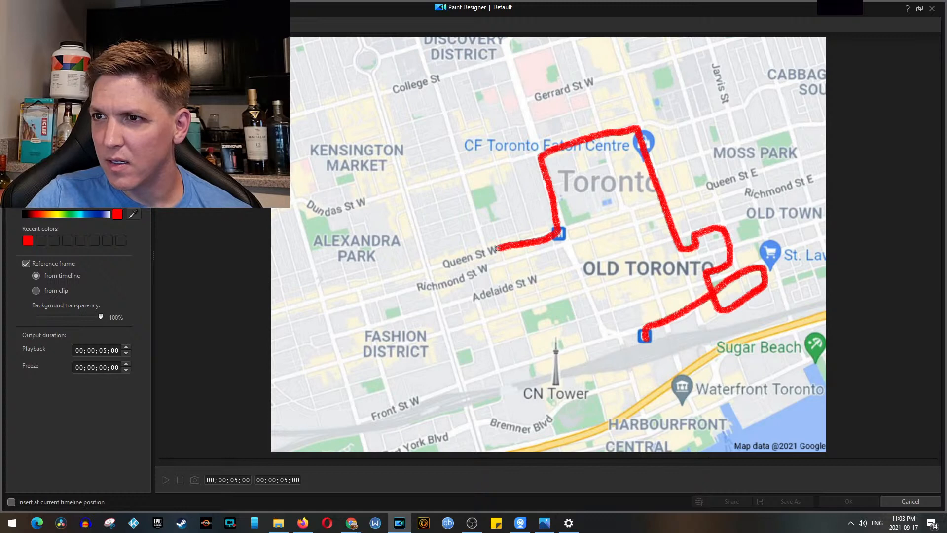
{"action": "left_click_drag", "start_coordinate": [494, 249], "coordinate": [467, 258]}
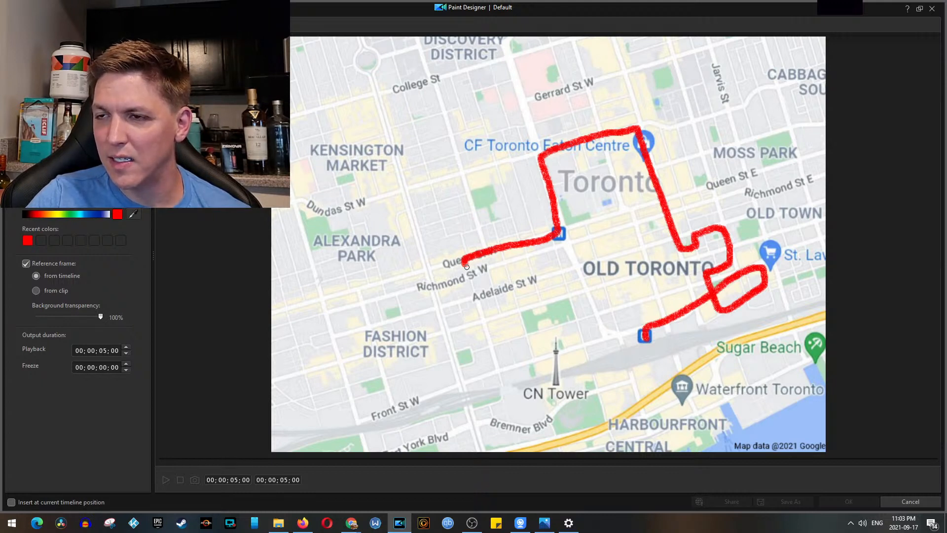
{"action": "left_click_drag", "start_coordinate": [467, 267], "coordinate": [429, 283]}
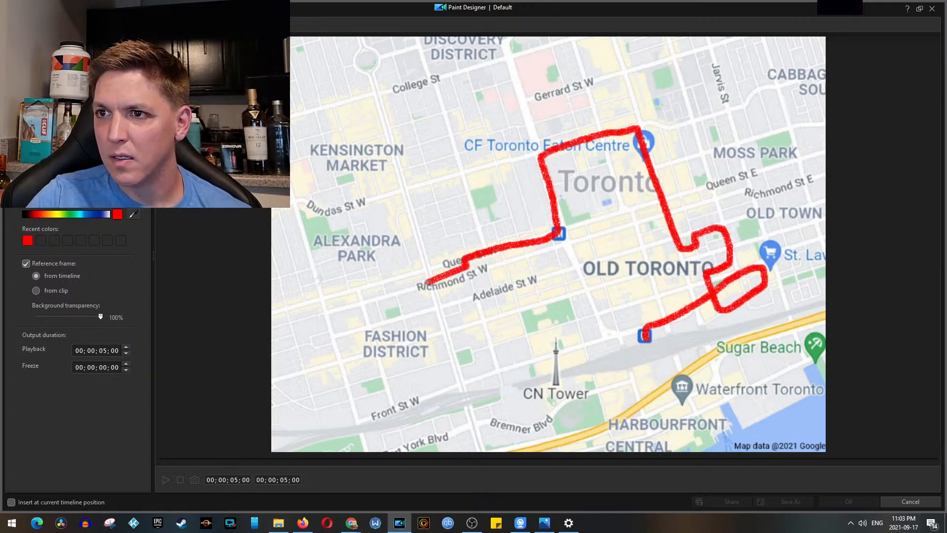
{"action": "left_click_drag", "start_coordinate": [430, 280], "coordinate": [360, 287]}
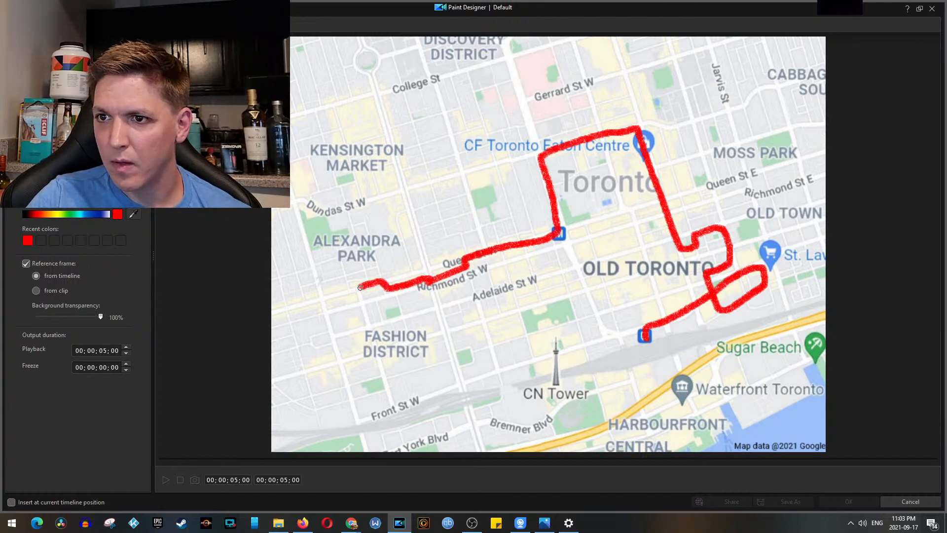
{"action": "left_click_drag", "start_coordinate": [361, 302], "coordinate": [363, 311]}
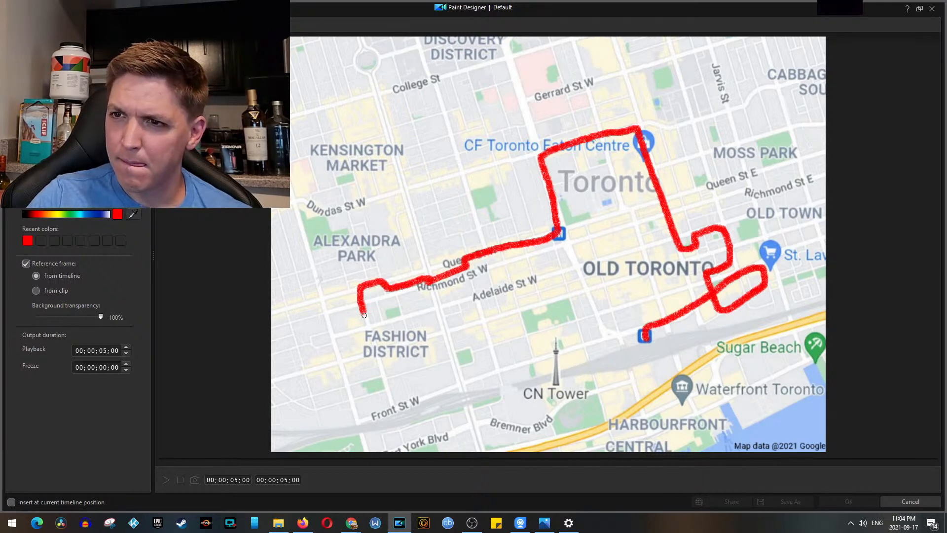
{"action": "mouse_move", "coordinate": [364, 315]}
{"action": "left_mouse_down"}
{"action": "mouse_move", "coordinate": [374, 366]}
{"action": "mouse_move", "coordinate": [340, 372]}
{"action": "mouse_move", "coordinate": [337, 362]}
{"action": "mouse_move", "coordinate": [443, 333]}
{"action": "mouse_move", "coordinate": [461, 303]}
{"action": "mouse_move", "coordinate": [479, 299]}
{"action": "mouse_move", "coordinate": [484, 320]}
{"action": "mouse_move", "coordinate": [515, 295]}
{"action": "left_mouse_up"}
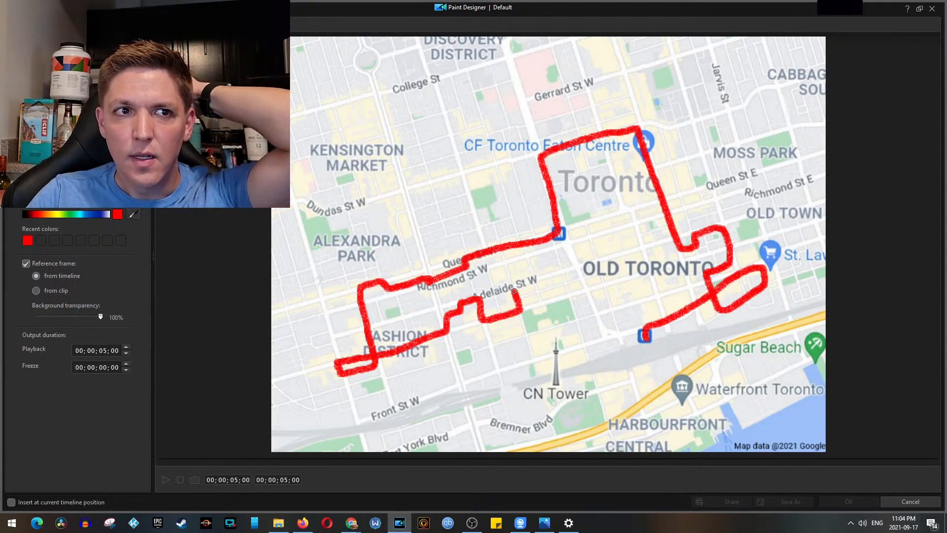
{"action": "mouse_move", "coordinate": [515, 291]}
{"action": "left_mouse_down"}
{"action": "mouse_move", "coordinate": [521, 260]}
{"action": "mouse_move", "coordinate": [558, 252]}
{"action": "mouse_move", "coordinate": [567, 292]}
{"action": "mouse_move", "coordinate": [593, 287]}
{"action": "left_mouse_up"}
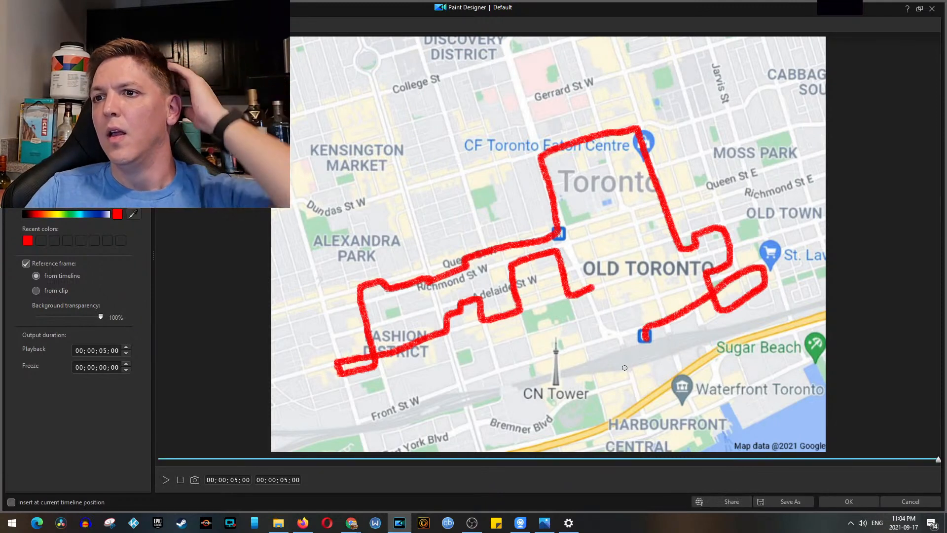
Step: Save the painted route as a custom template named 2hourwalkeroo and close the Paint Designer
{"action": "left_click", "coordinate": [790, 501]}
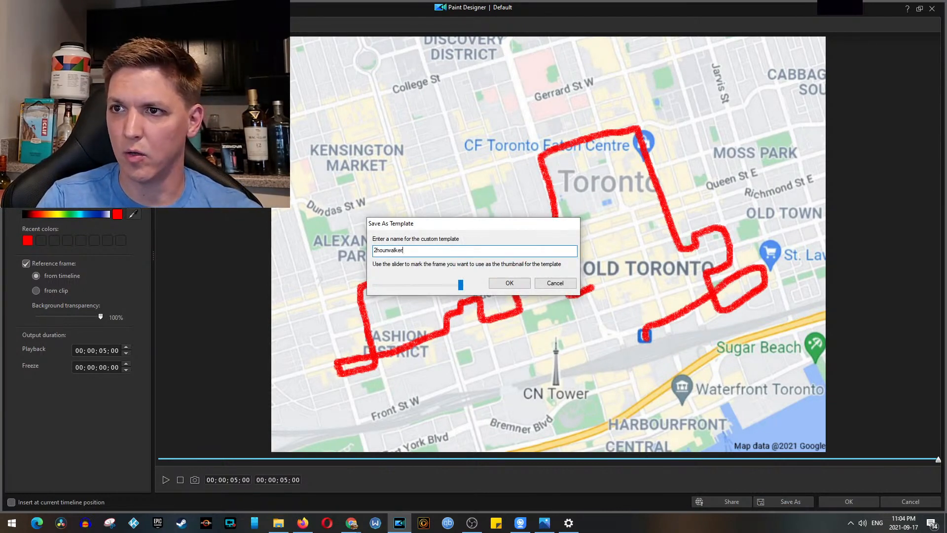
{"action": "left_click", "coordinate": [524, 285]}
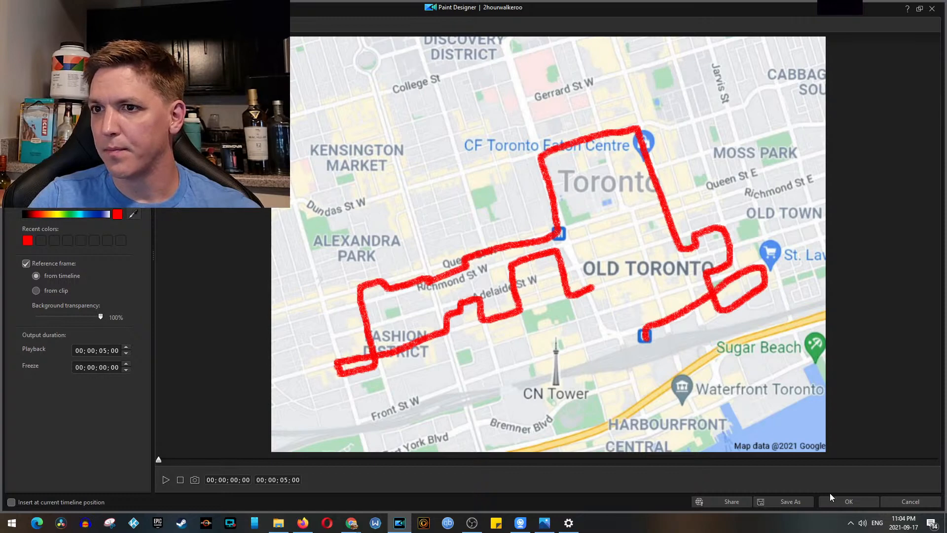
{"action": "left_click", "coordinate": [864, 502]}
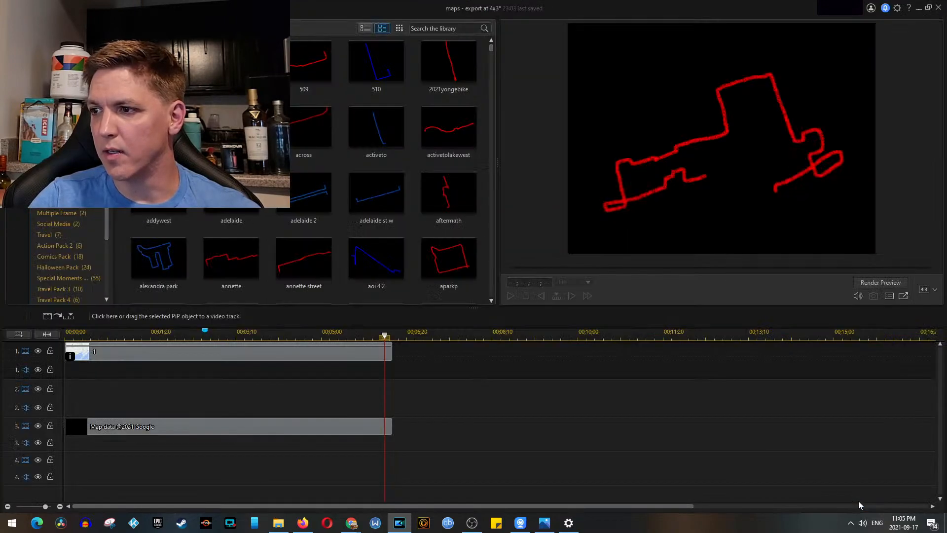
Step: Place the 2hourwalkeroo drawing on track 2 at the timeline marker and trim its end to match the map clip at 00;00;06;12
{"action": "left_click_drag", "start_coordinate": [229, 257], "coordinate": [206, 399]}
{"action": "left_click_drag", "start_coordinate": [461, 389], "coordinate": [393, 390]}
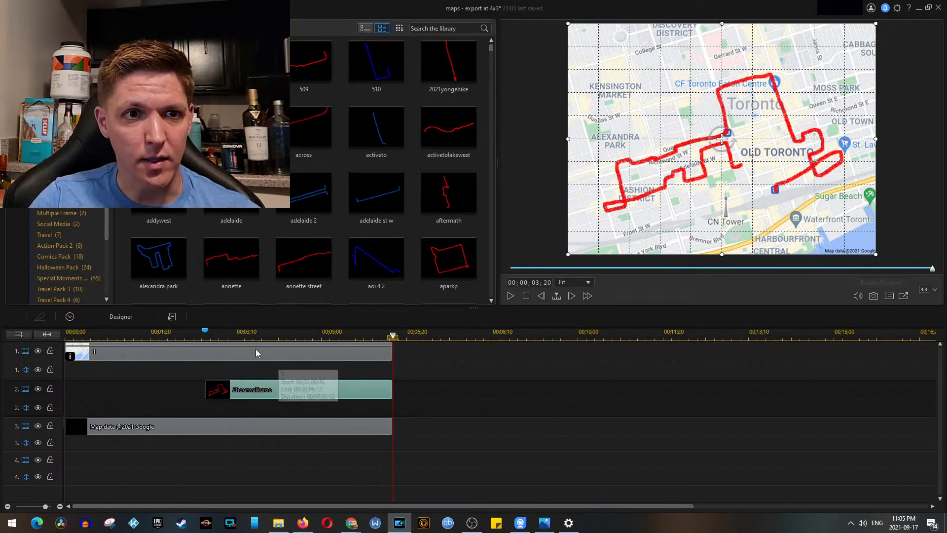
Step: Play back the map animation from just before the route drawing starts to check the zoom and route timing
{"action": "left_click", "coordinate": [157, 333]}
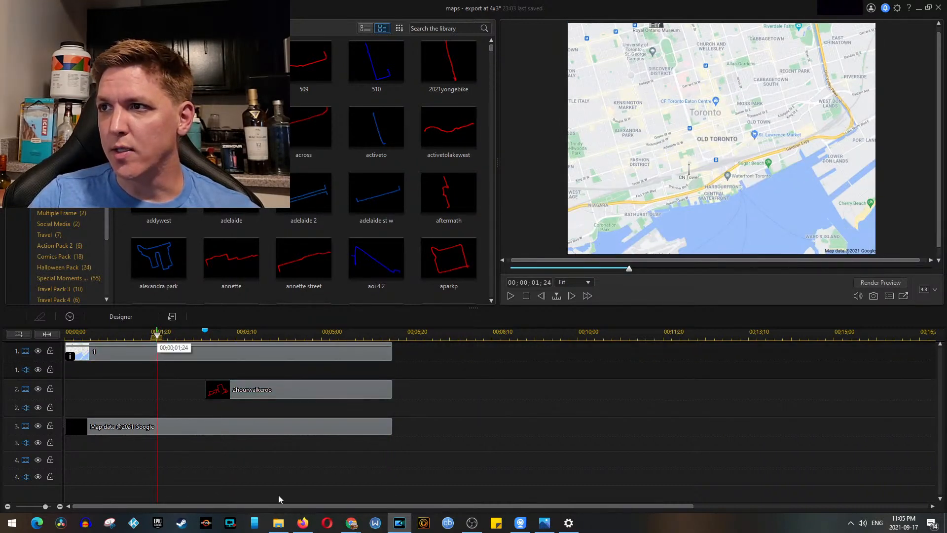
{"action": "key", "text": "space"}
{"action": "key", "text": "space"}
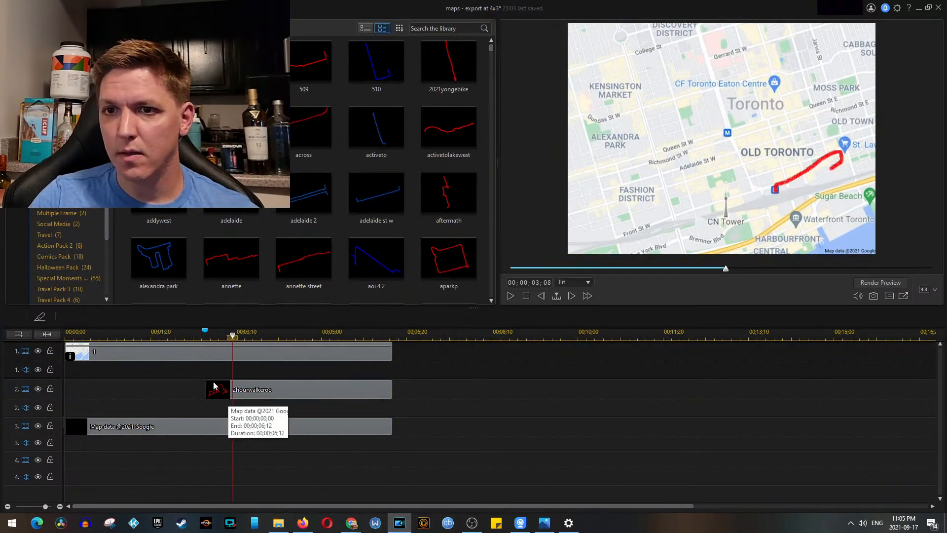
{"action": "left_click", "coordinate": [187, 337]}
{"action": "key", "text": "space"}
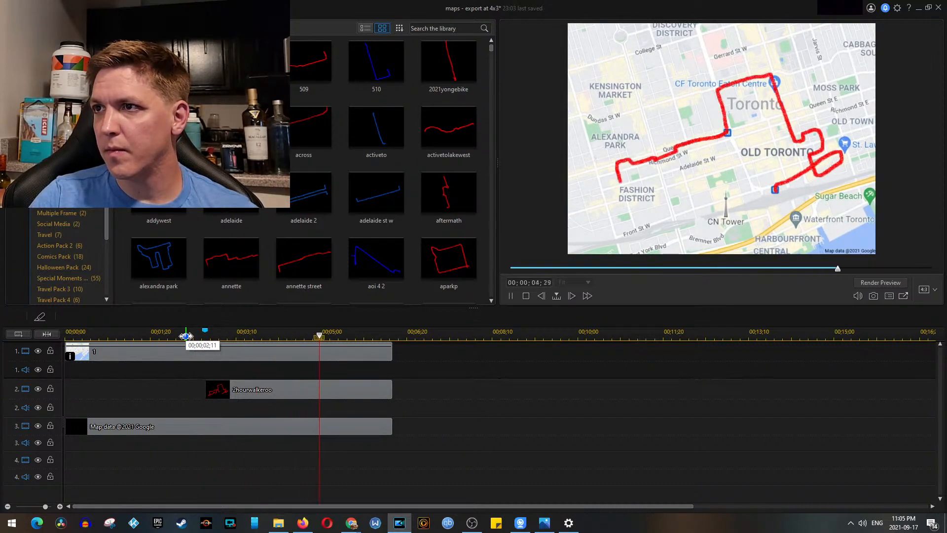
{"action": "left_click", "coordinate": [205, 336]}
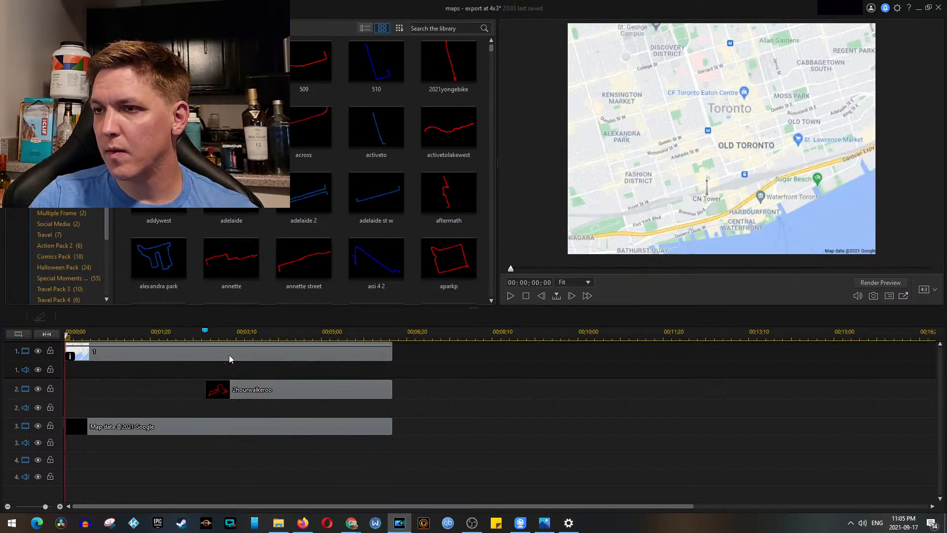
Step: Extend the 2hourwalkeroo clip on track 2 and the map clip on track 1 to end at 00;00;06;26
{"action": "left_click", "coordinate": [217, 390]}
{"action": "left_click_drag", "start_coordinate": [392, 390], "coordinate": [417, 390]}
{"action": "left_click_drag", "start_coordinate": [387, 359], "coordinate": [417, 356]}
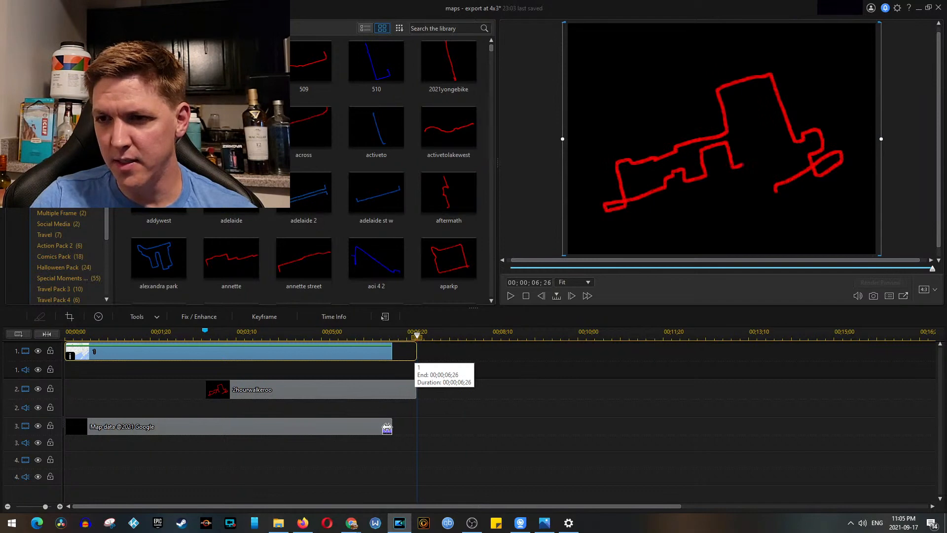
{"action": "left_click", "coordinate": [390, 425]}
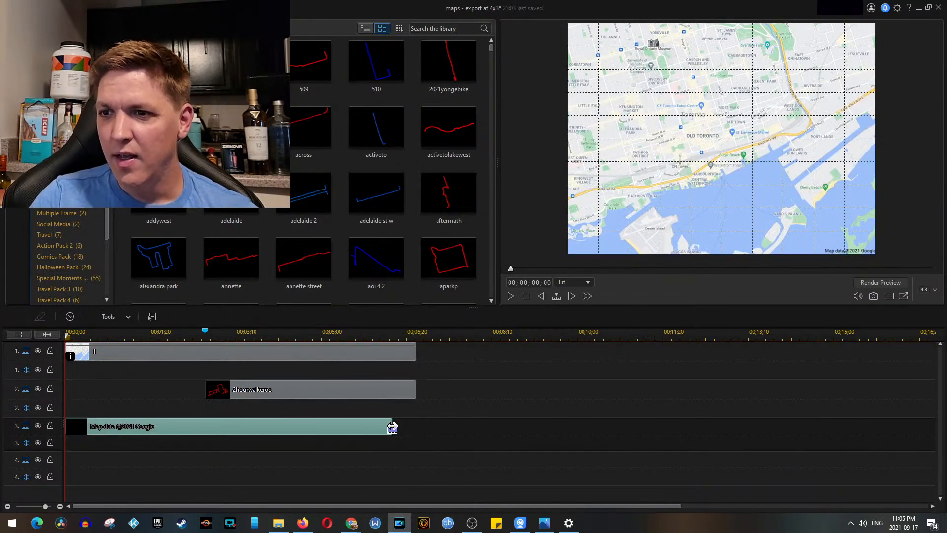
{"action": "left_click_drag", "start_coordinate": [393, 430], "coordinate": [416, 429]}
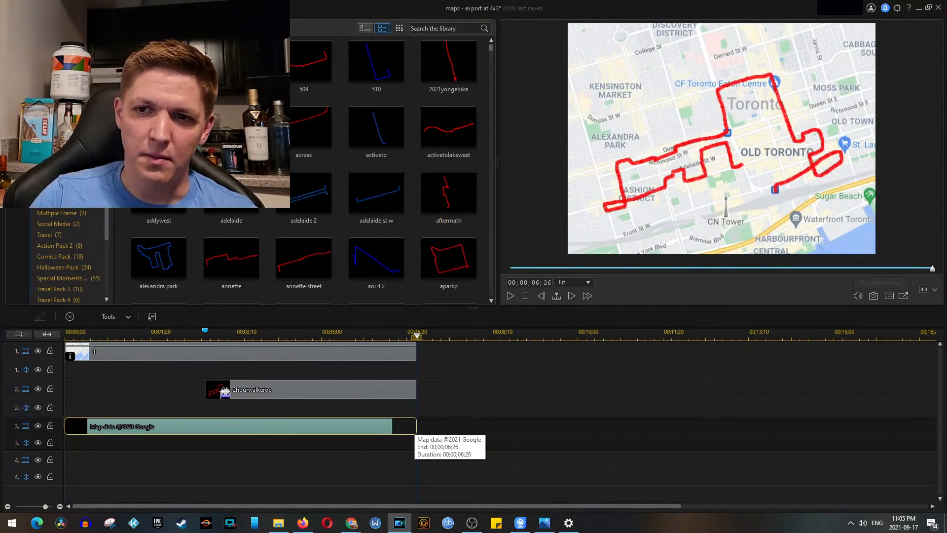
{"action": "left_click", "coordinate": [225, 395]}
{"action": "left_click_drag", "start_coordinate": [207, 393], "coordinate": [217, 394]}
Step: Play back the map animation from 00;00;02;10 to check the new start of the route drawing
{"action": "left_click", "coordinate": [185, 337]}
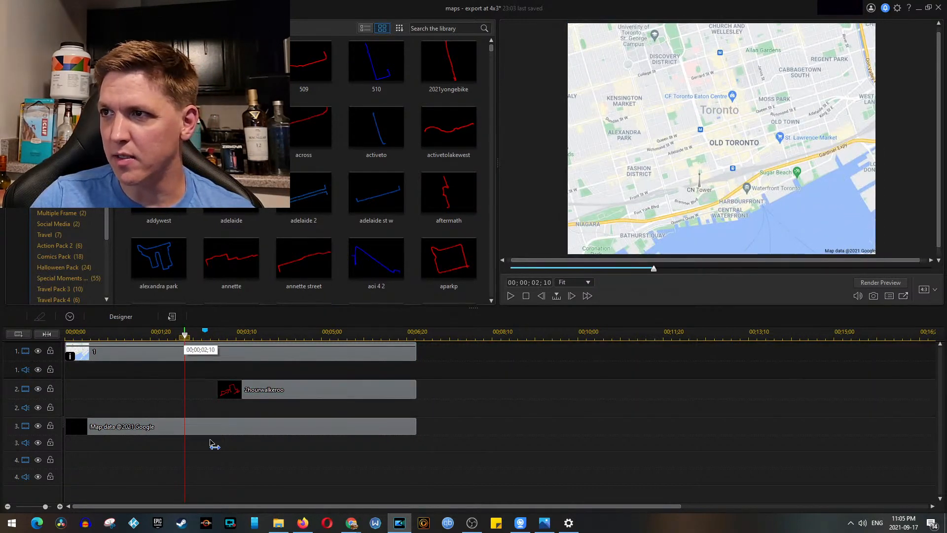
{"action": "key", "text": "space"}
{"action": "left_click", "coordinate": [198, 336]}
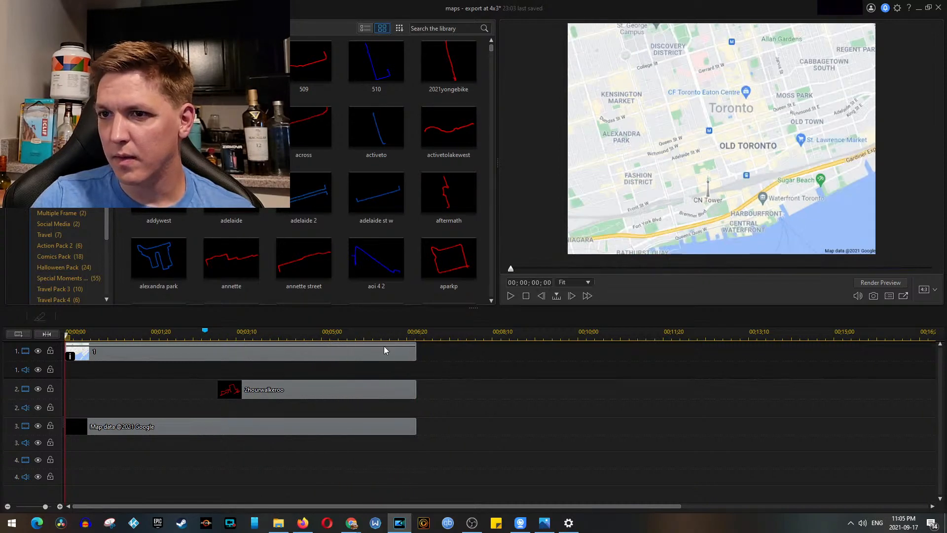
Step: Save a snapshot of the frame at 00;00;06;26 as SnapShot.jpg in the 988 - Long Ass Walk Map folder and save the project
{"action": "left_click", "coordinate": [417, 337]}
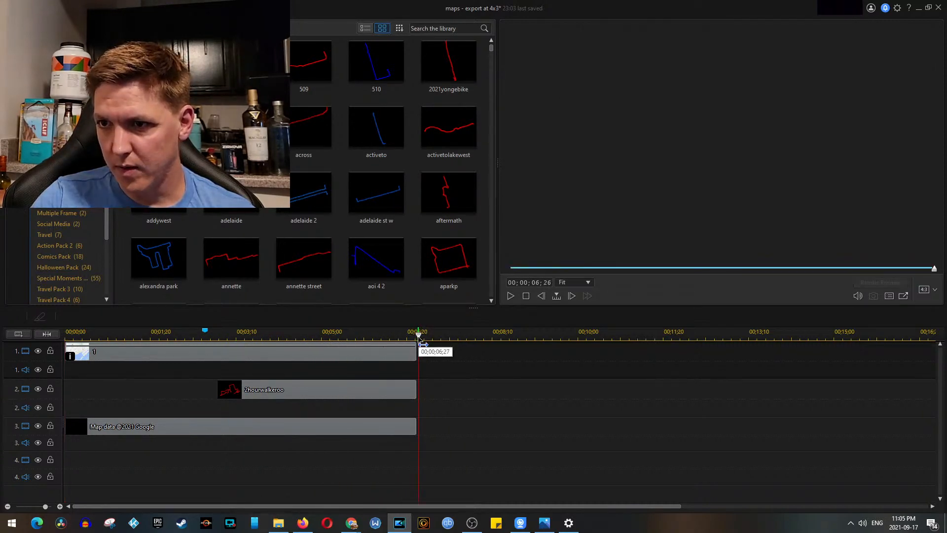
{"action": "right_click", "coordinate": [693, 190]}
{"action": "mouse_move", "coordinate": [771, 265]}
{"action": "left_click", "coordinate": [669, 266]}
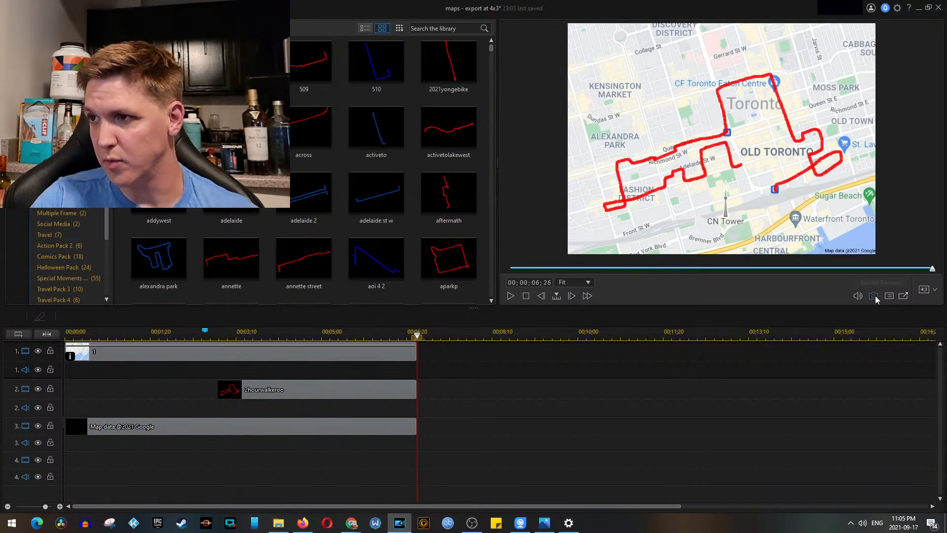
{"action": "left_click", "coordinate": [874, 297]}
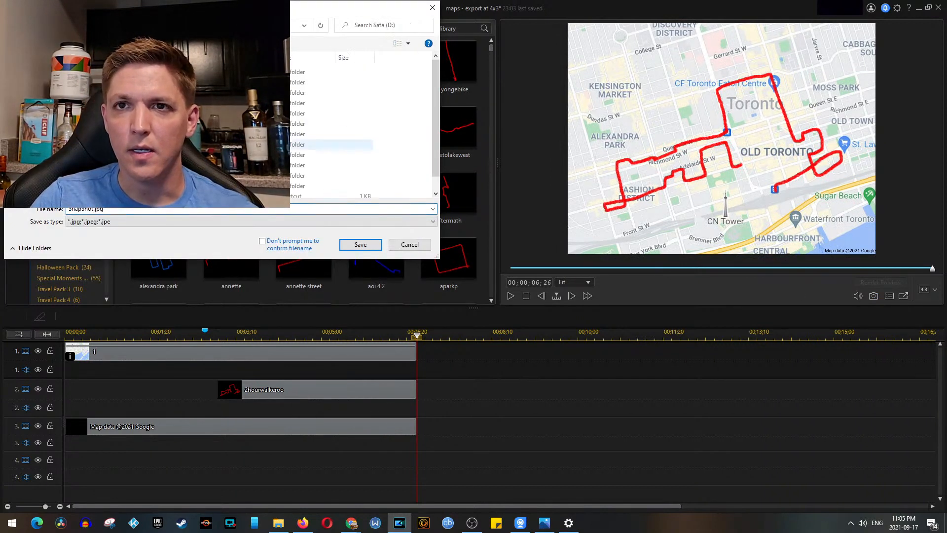
{"action": "double_click", "coordinate": [148, 145]}
{"action": "double_click", "coordinate": [148, 103]}
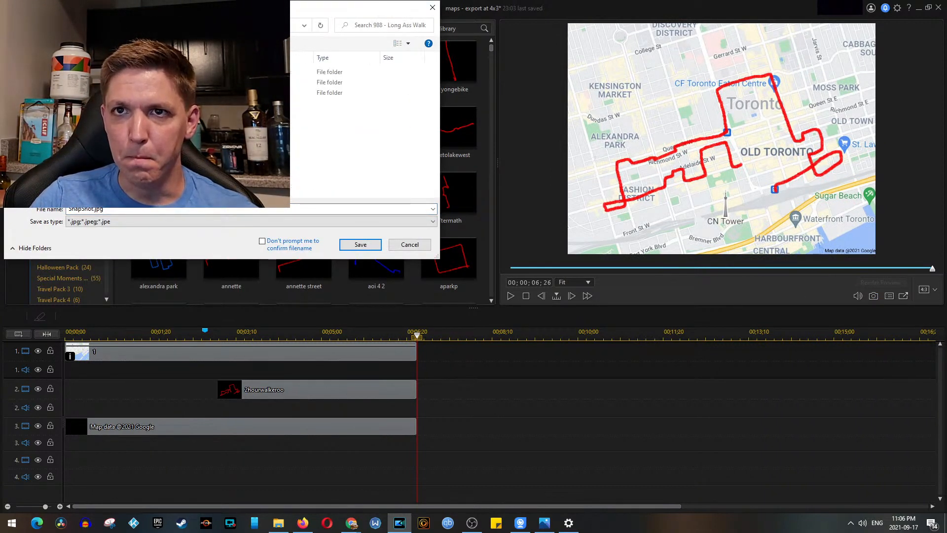
{"action": "double_click", "coordinate": [148, 71]}
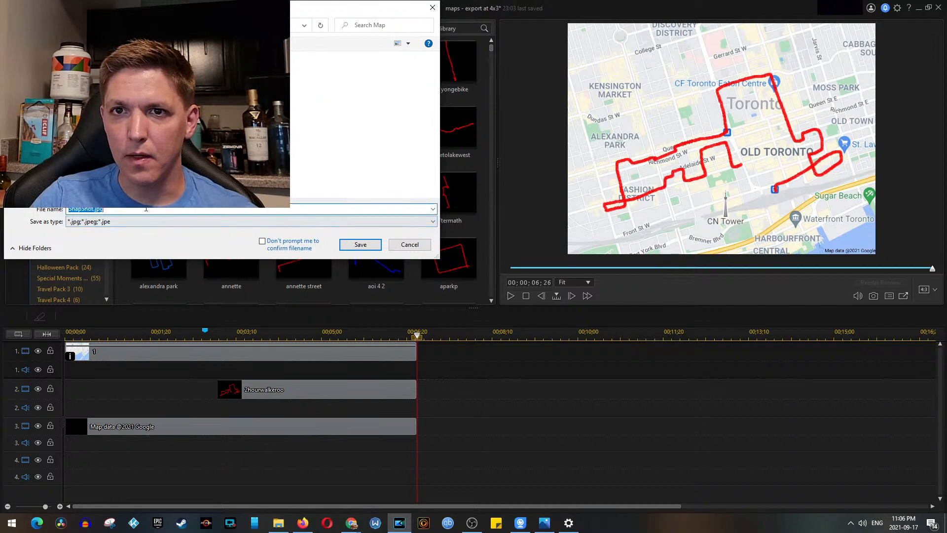
{"action": "left_click", "coordinate": [346, 244]}
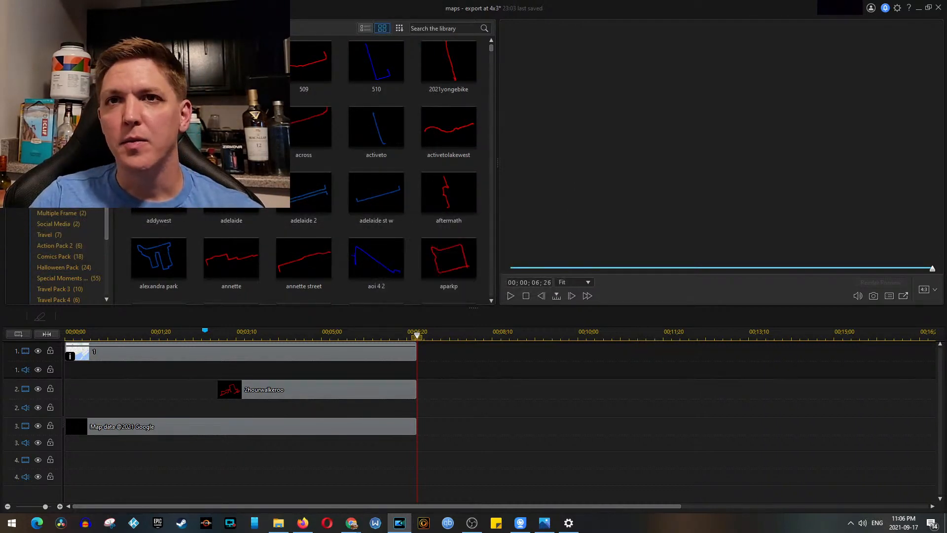
{"action": "left_click", "coordinate": [36, 8]}
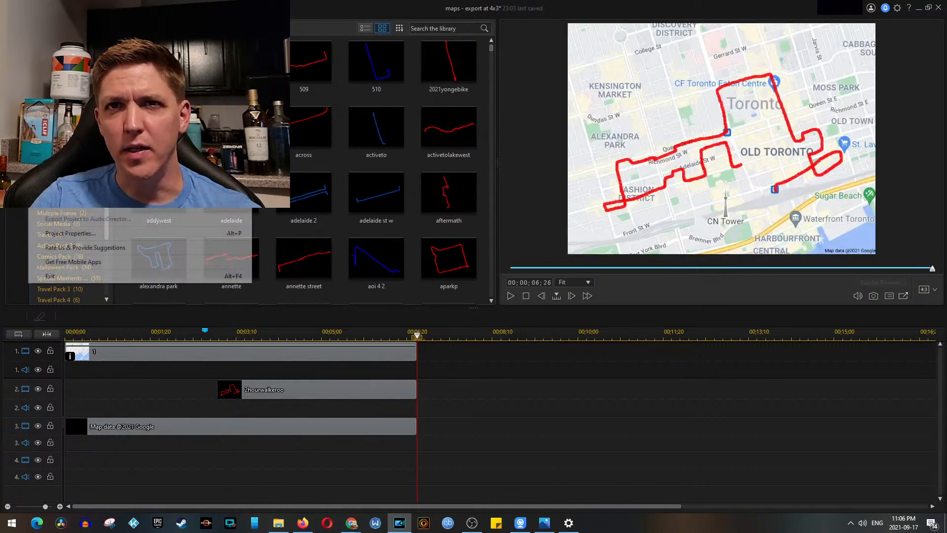
{"action": "left_click", "coordinate": [64, 88]}
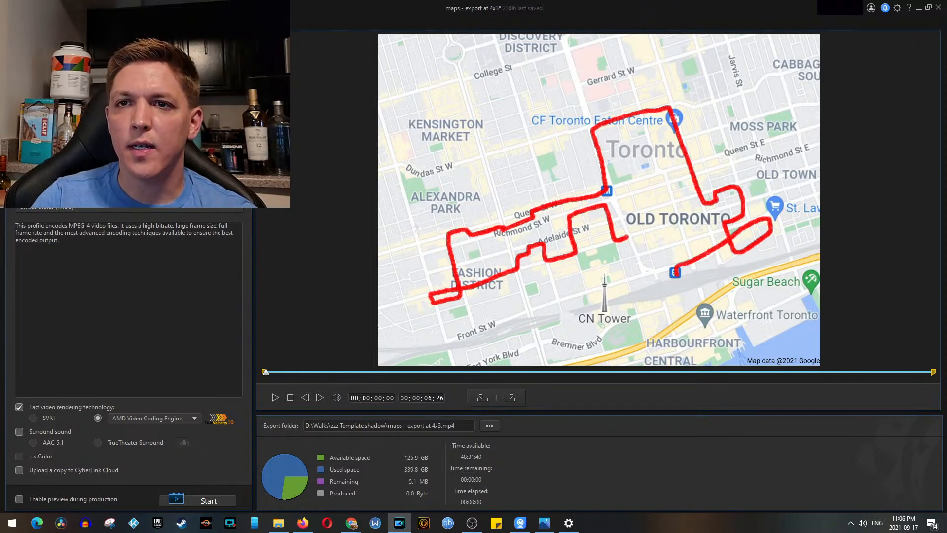
Step: Produce the animation with an MPEG-4 profile as maps - export at 4x3.mp4 in D:\Walks\988 - Long Ass Walk\Map
{"action": "left_click", "coordinate": [91, 210]}
{"action": "left_click", "coordinate": [490, 426]}
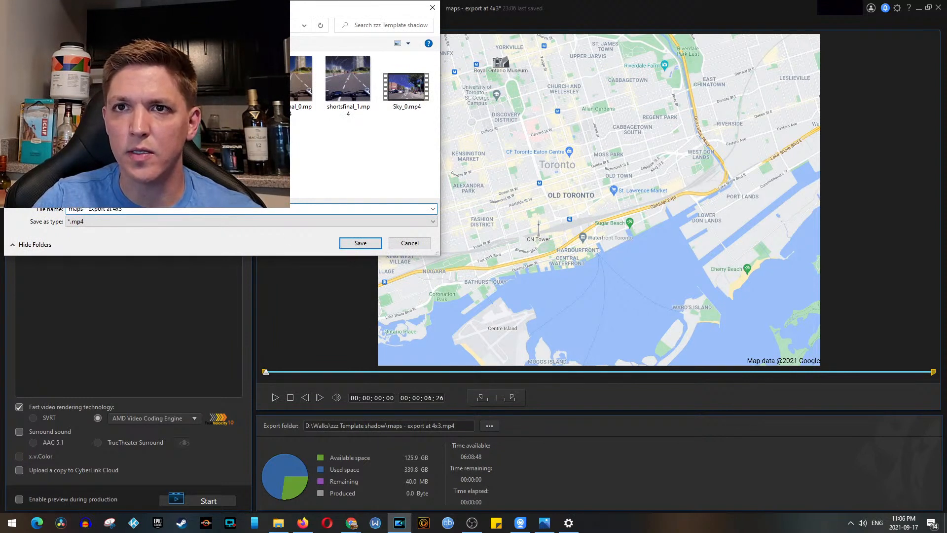
{"action": "left_click", "coordinate": [42, 145]}
{"action": "double_click", "coordinate": [113, 144]}
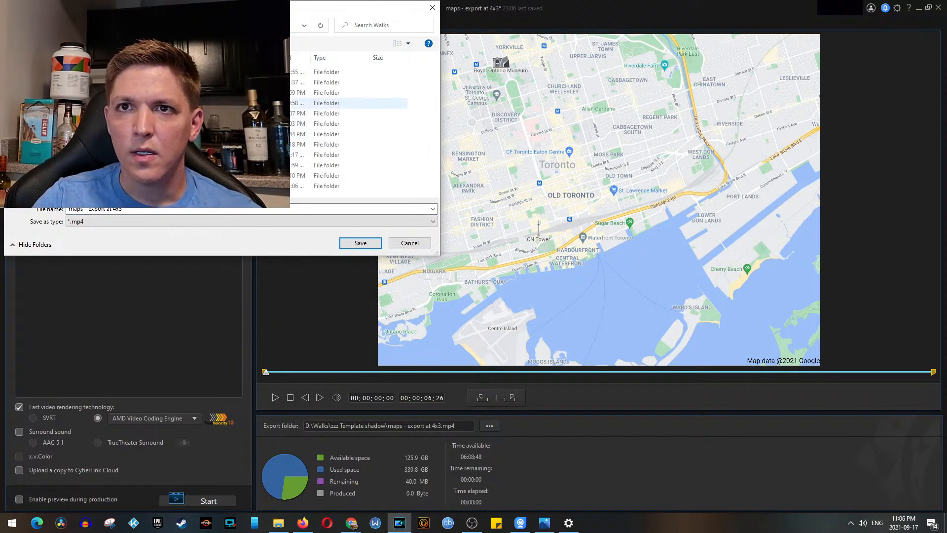
{"action": "double_click", "coordinate": [114, 103]}
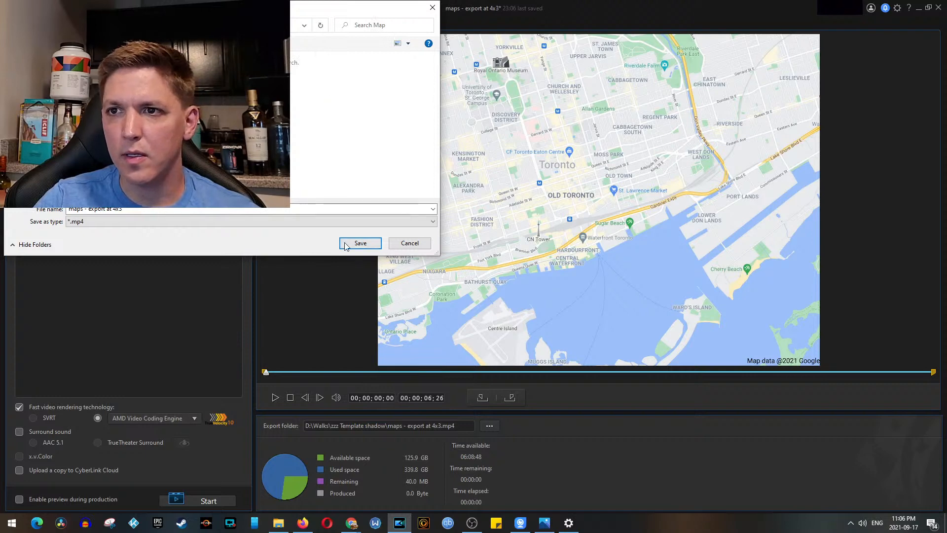
{"action": "left_click", "coordinate": [347, 243]}
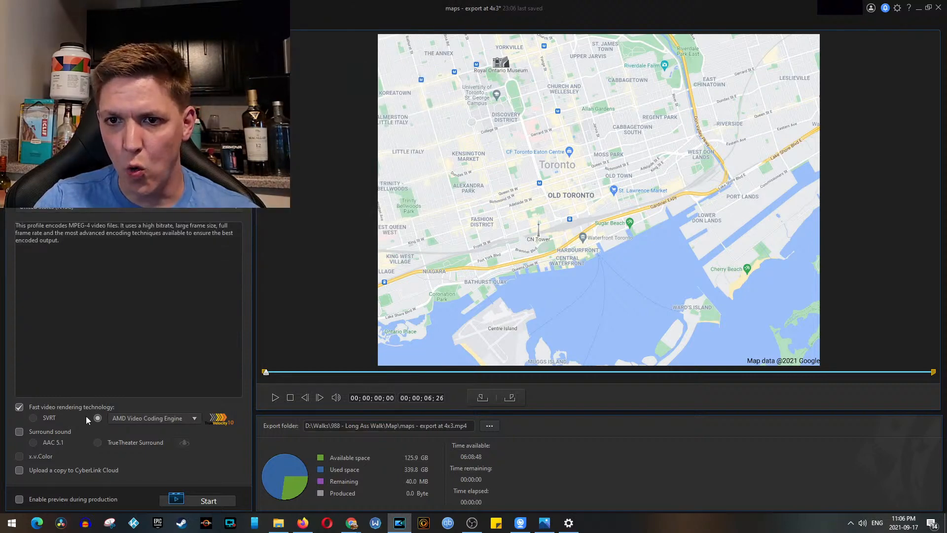
{"action": "left_click", "coordinate": [189, 500]}
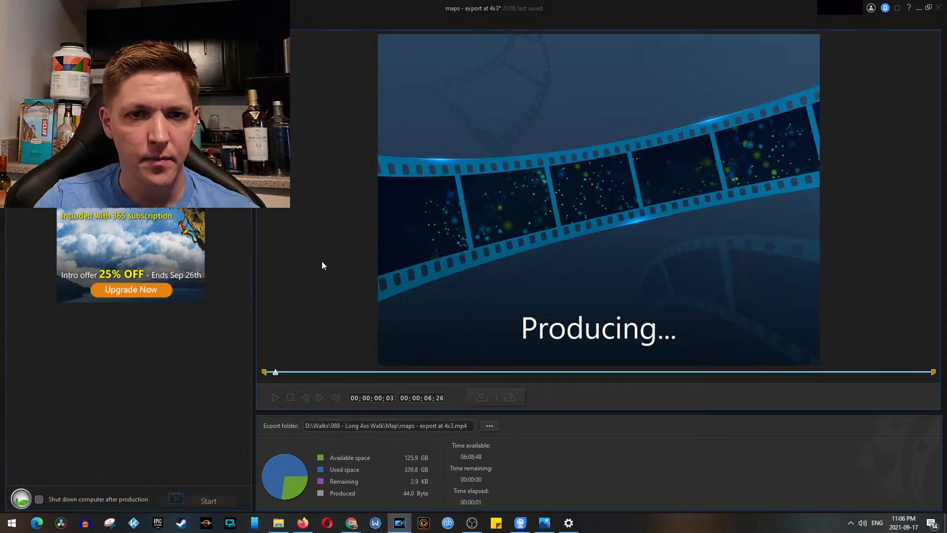
Step: Switch to File Explorer and view SnapShot.jpg in the Map folder to check the captured route map
{"action": "left_click", "coordinate": [283, 525]}
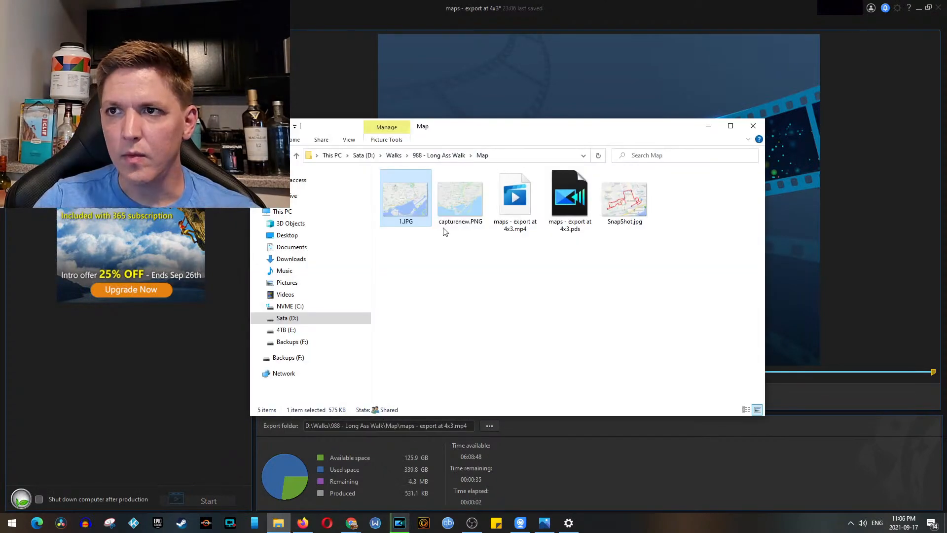
{"action": "left_click", "coordinate": [624, 205]}
{"action": "double_click", "coordinate": [612, 179]}
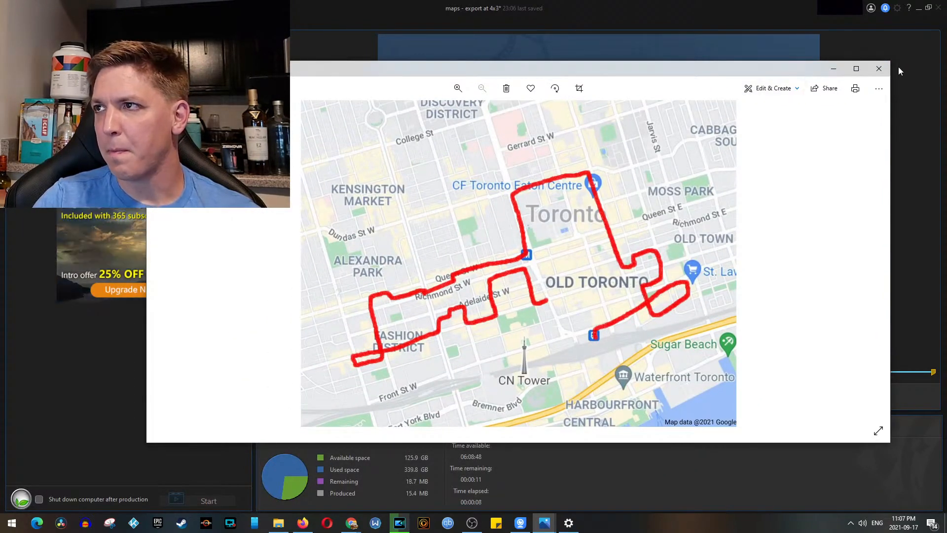
{"action": "left_click", "coordinate": [880, 71]}
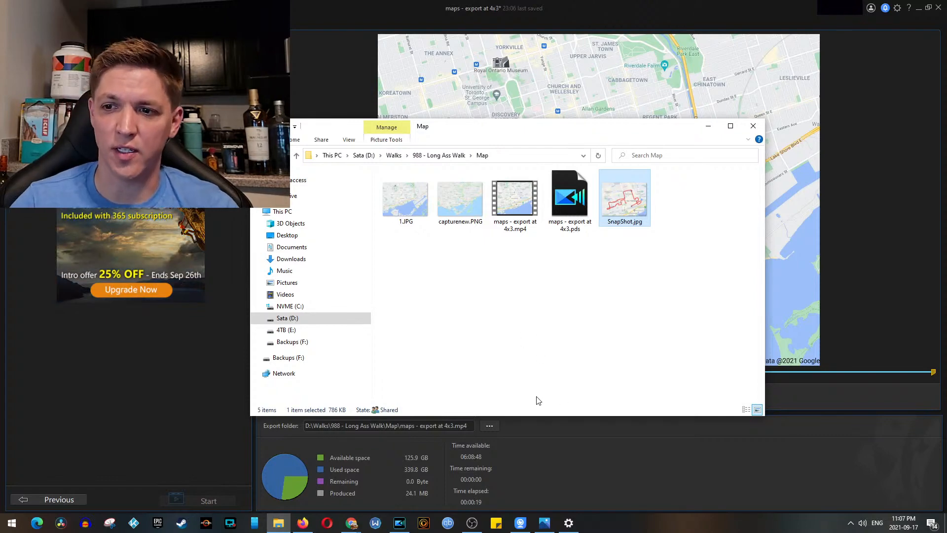
Step: Switch to Firefox, search YouTube for "johnny stumbles" and open the Johnny Stumbles channel page
{"action": "left_click", "coordinate": [303, 523]}
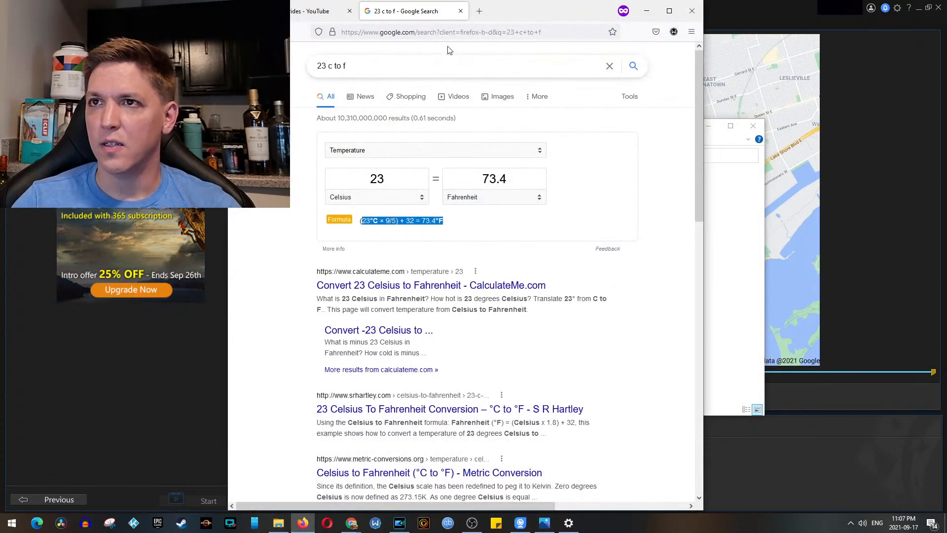
{"action": "left_click", "coordinate": [318, 17]}
{"action": "left_click_drag", "start_coordinate": [414, 57], "coordinate": [390, 57]}
{"action": "type", "text": "tumbles"}
{"action": "key", "text": "Return"}
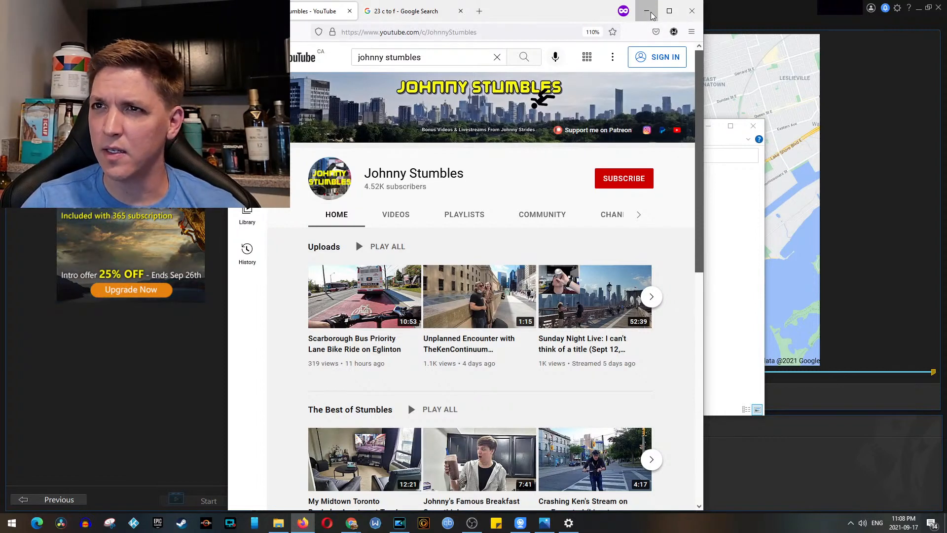
Step: Return to the Johnny Strides channel page, reload it and minimize the browser
{"action": "key", "text": "alt+Left"}
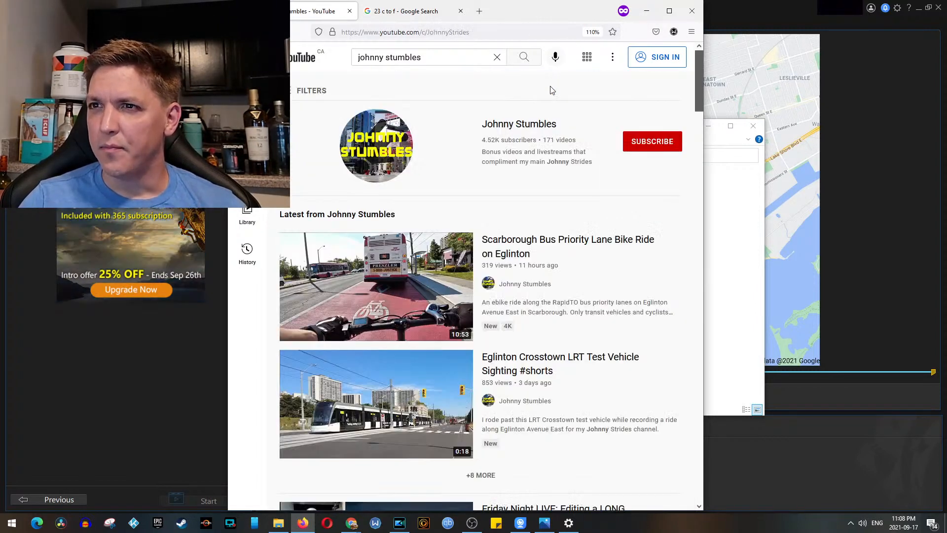
{"action": "key", "text": "alt+Left"}
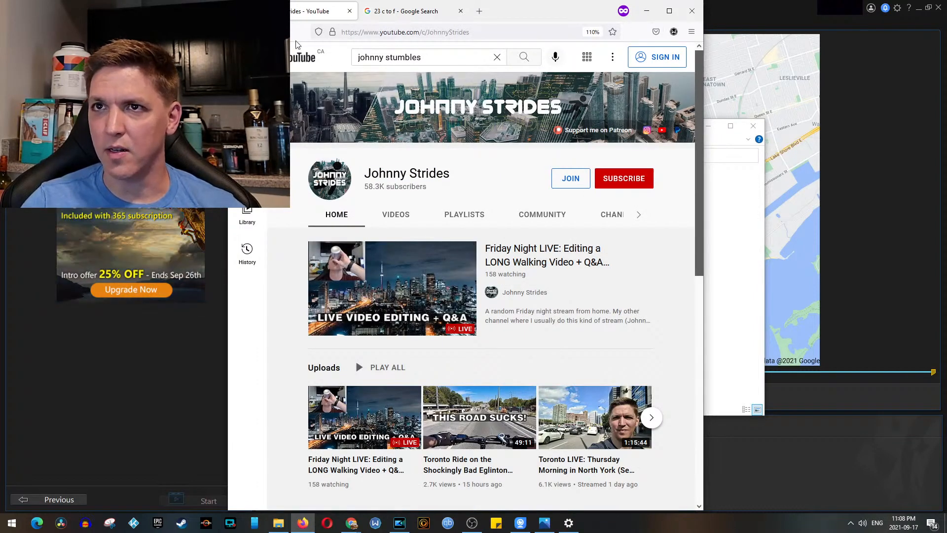
{"action": "left_click", "coordinate": [276, 32]}
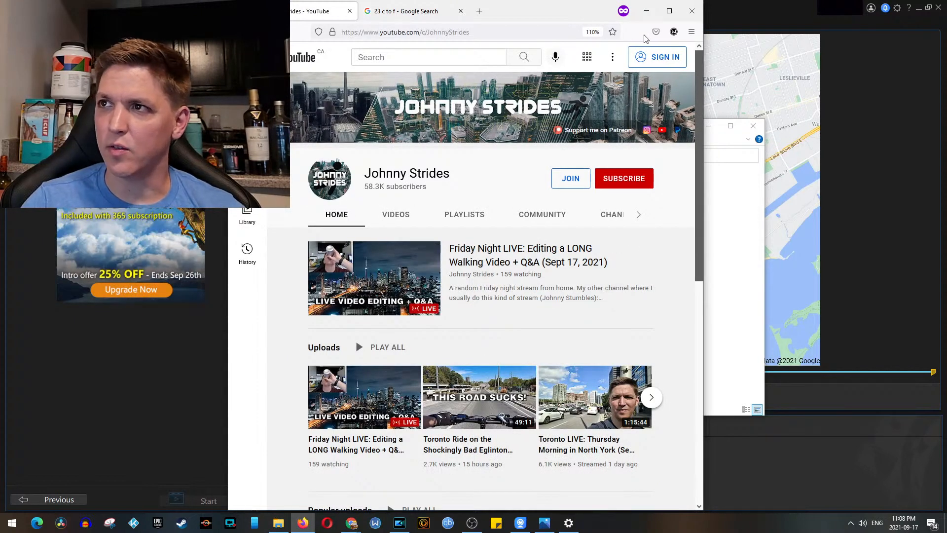
{"action": "left_click", "coordinate": [646, 11]}
{"action": "mouse_move", "coordinate": [351, 523]}
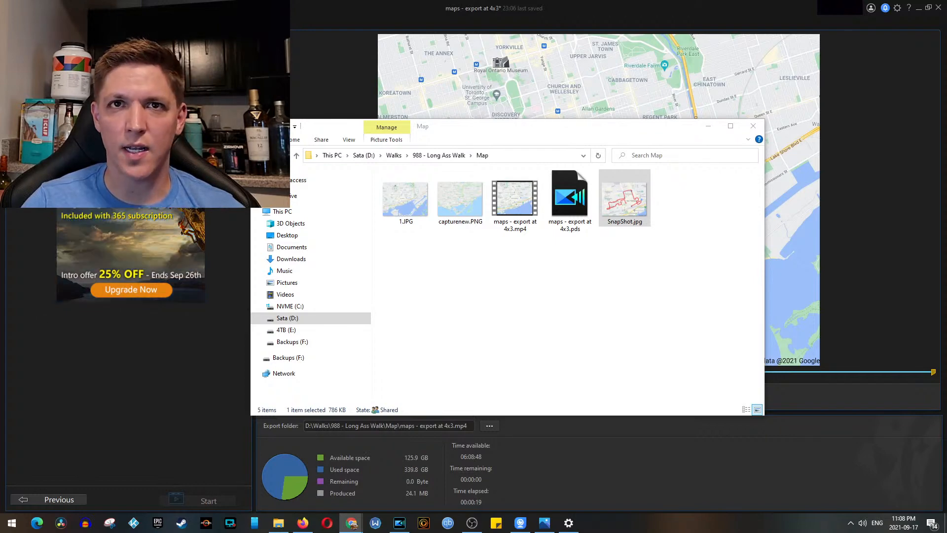
Step: Minimize the Map folder window and save the maps - export at 4x3 project in PowerDirector
{"action": "left_click", "coordinate": [278, 523]}
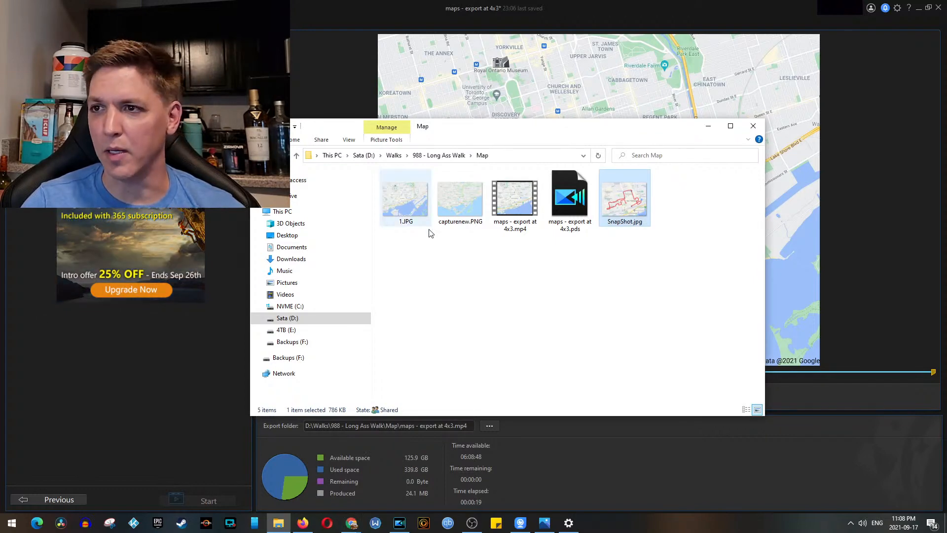
{"action": "left_click", "coordinate": [709, 126]}
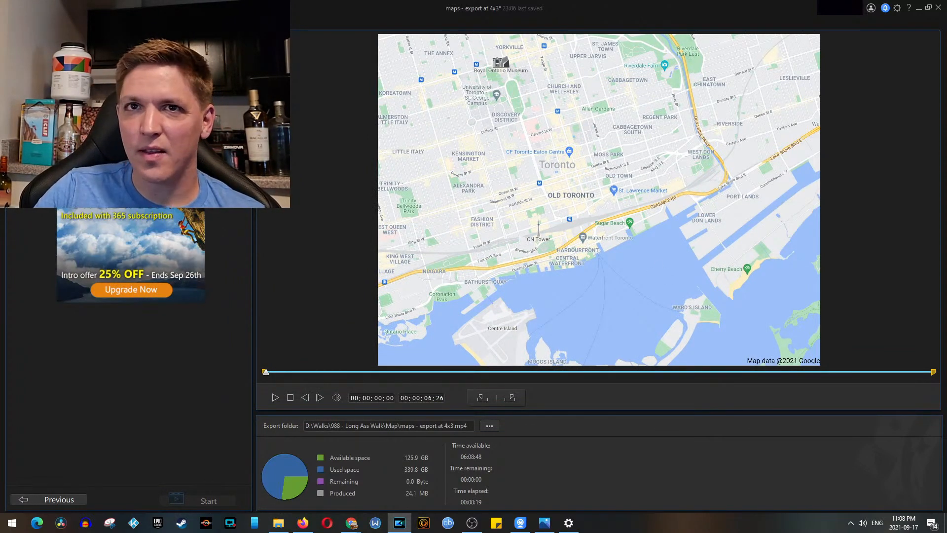
{"action": "left_click", "coordinate": [37, 9]}
{"action": "left_click", "coordinate": [59, 67]}
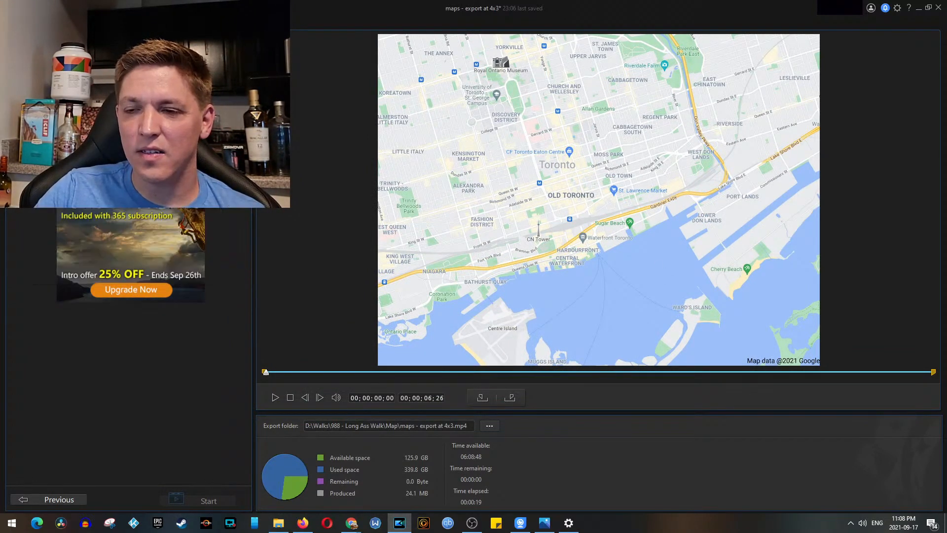
Step: Open the Template.pds project from the 988 - Long Ass Walk folder in File Explorer
{"action": "left_click", "coordinate": [274, 526]}
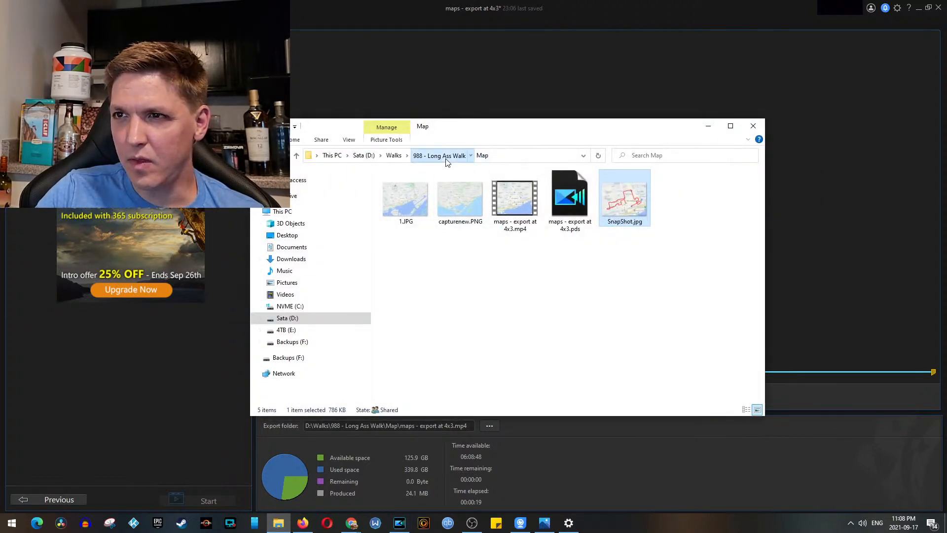
{"action": "left_click", "coordinate": [446, 159]}
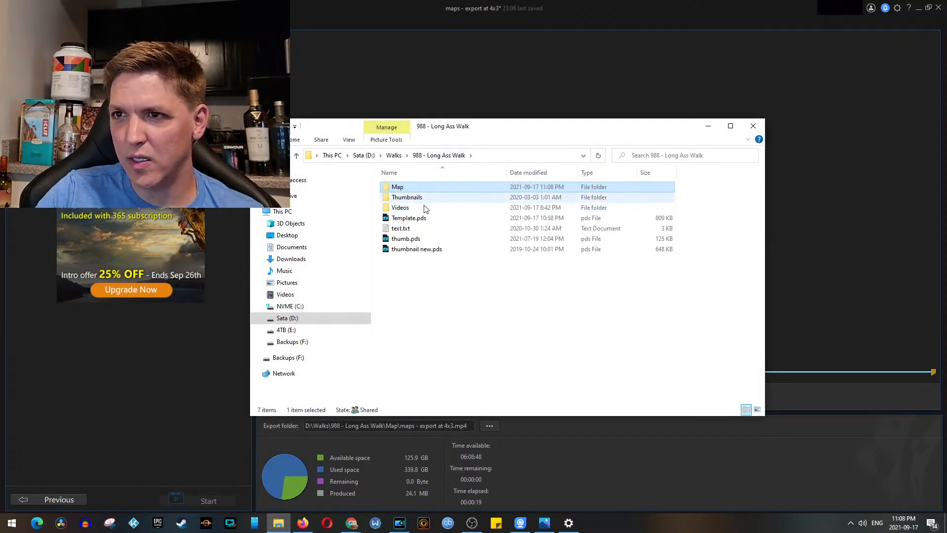
{"action": "left_click", "coordinate": [427, 220]}
{"action": "double_click", "coordinate": [427, 220]}
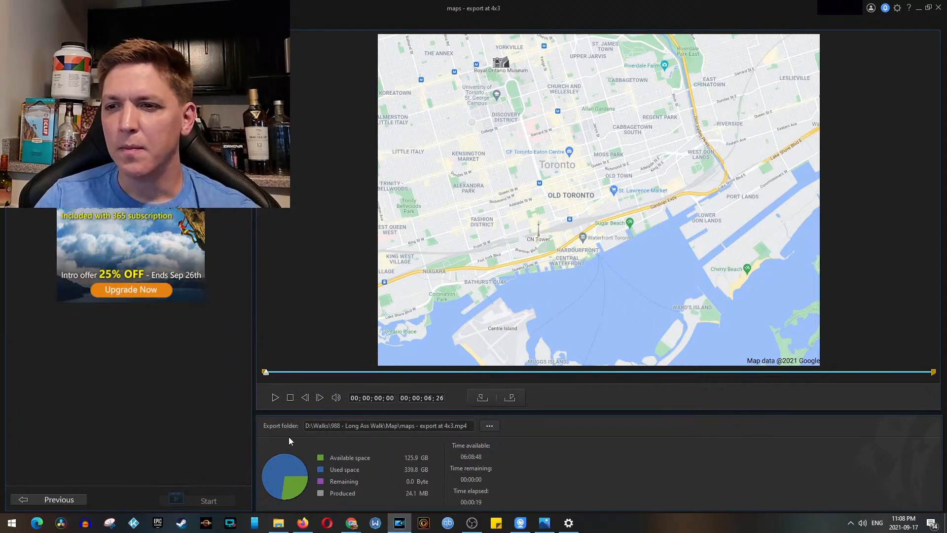
{"action": "left_click", "coordinate": [288, 523]}
{"action": "double_click", "coordinate": [433, 220]}
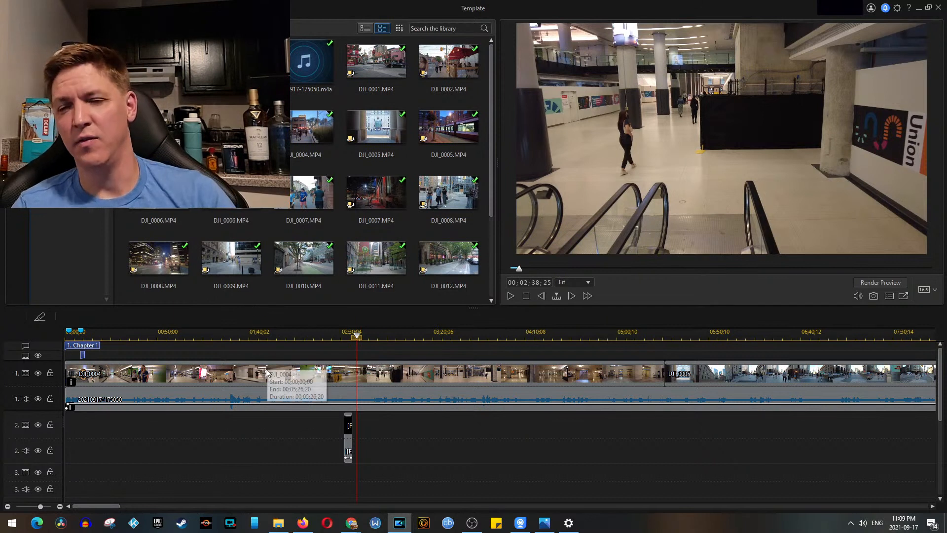
Step: Play back the walking video in the Template project from 00;02;38;25
{"action": "left_click_drag", "start_coordinate": [203, 265], "coordinate": [430, 376]}
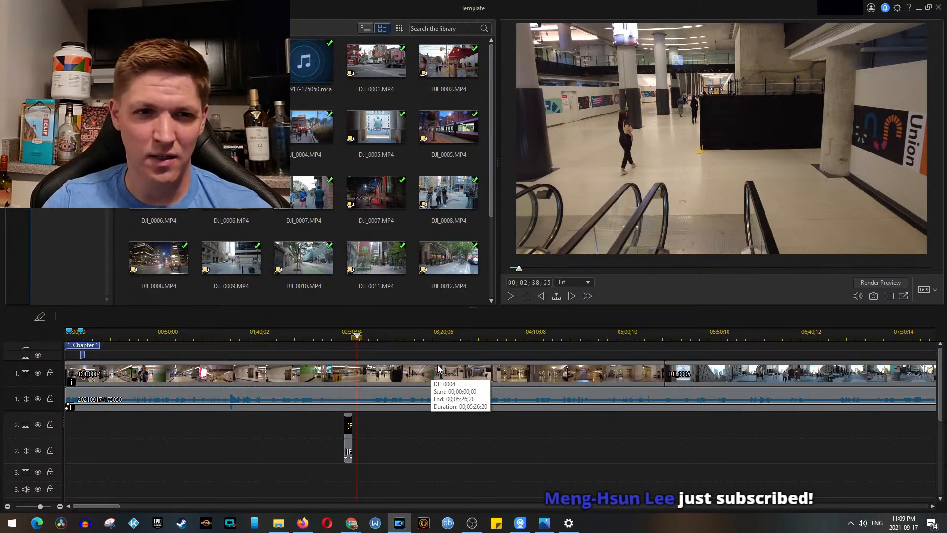
{"action": "key", "text": "space"}
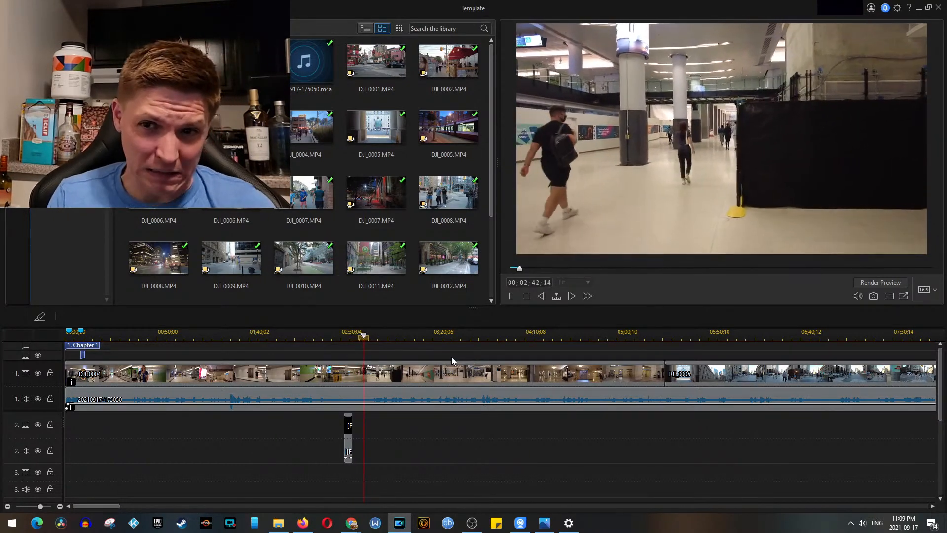
Step: Stop the playback and play the walking video from 00;00;12;26 to find a spot for the map
{"action": "key", "text": "space"}
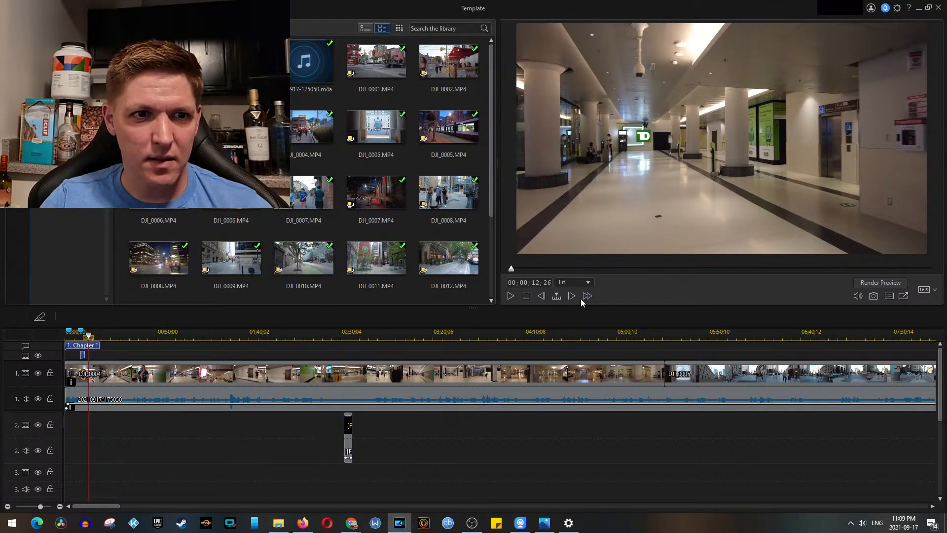
{"action": "right_click", "coordinate": [749, 147]}
{"action": "mouse_move", "coordinate": [770, 220]}
{"action": "left_click", "coordinate": [697, 242]}
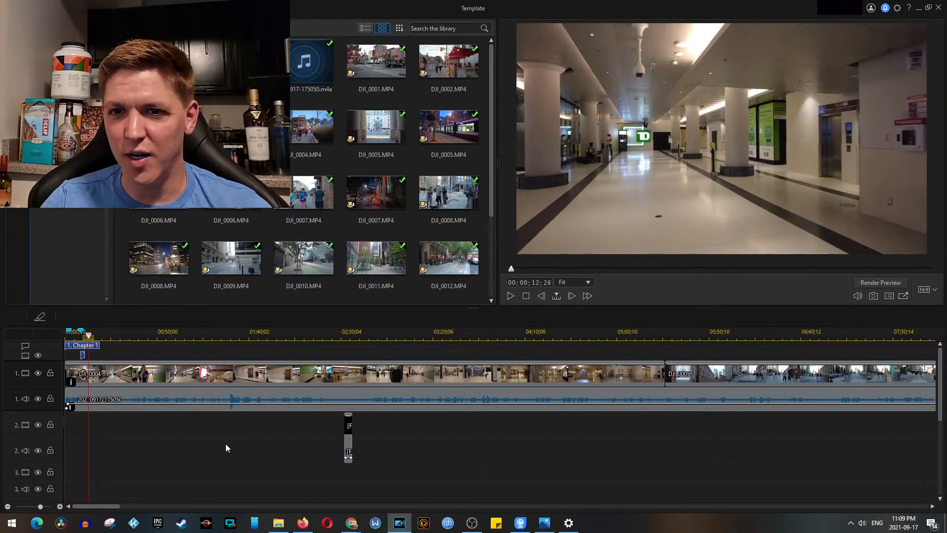
{"action": "key", "text": "space"}
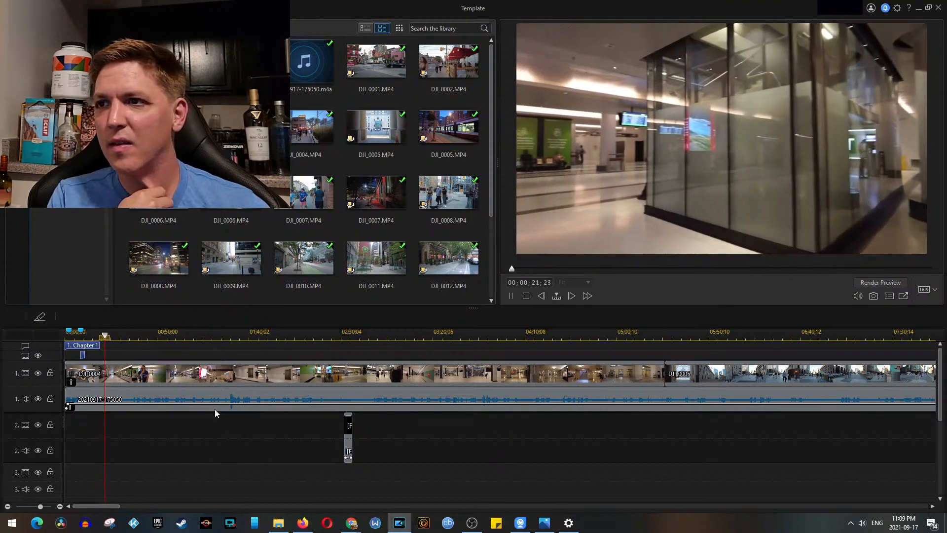
Step: Add a timeline marker at 00;00;24;02
{"action": "right_click", "coordinate": [110, 335]}
{"action": "left_click", "coordinate": [139, 341]}
{"action": "left_click", "coordinate": [486, 312]}
Step: Place maps - export at 4x3.mp4 from the project's Map folder on video track 2 at the 00;00;24;02 marker
{"action": "left_click", "coordinate": [279, 522]}
{"action": "left_click", "coordinate": [407, 197]}
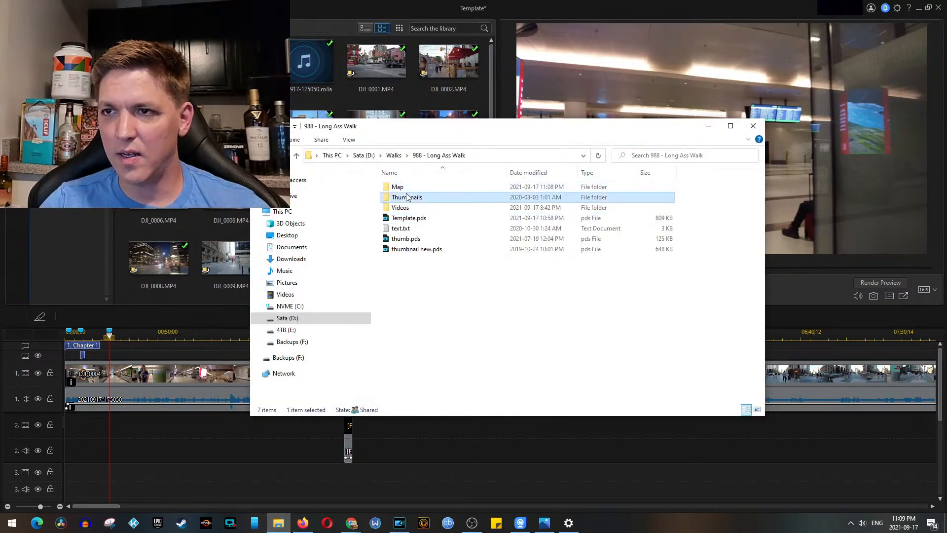
{"action": "double_click", "coordinate": [408, 196]}
{"action": "left_click", "coordinate": [429, 164]}
{"action": "double_click", "coordinate": [418, 187]}
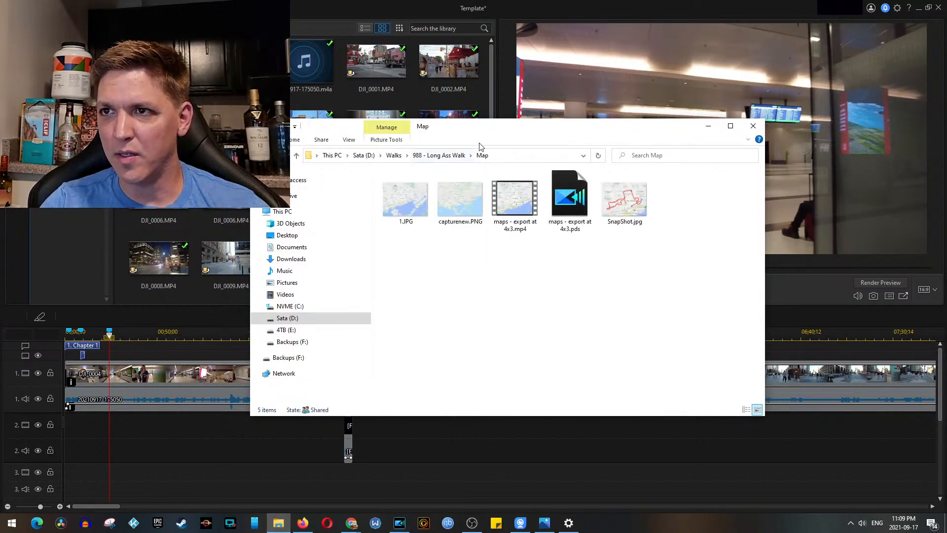
{"action": "left_click_drag", "start_coordinate": [483, 131], "coordinate": [0, 130]}
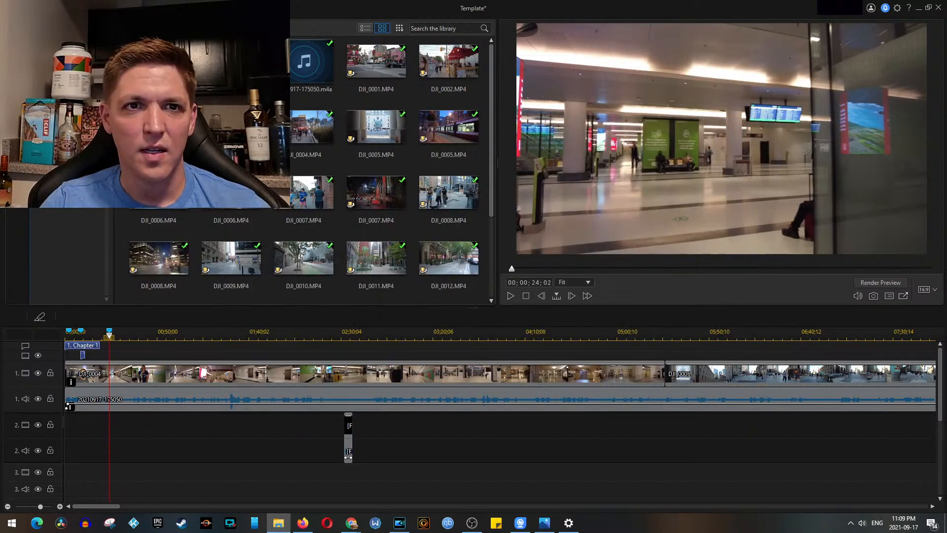
{"action": "left_click_drag", "start_coordinate": [139, 424], "coordinate": [119, 424]}
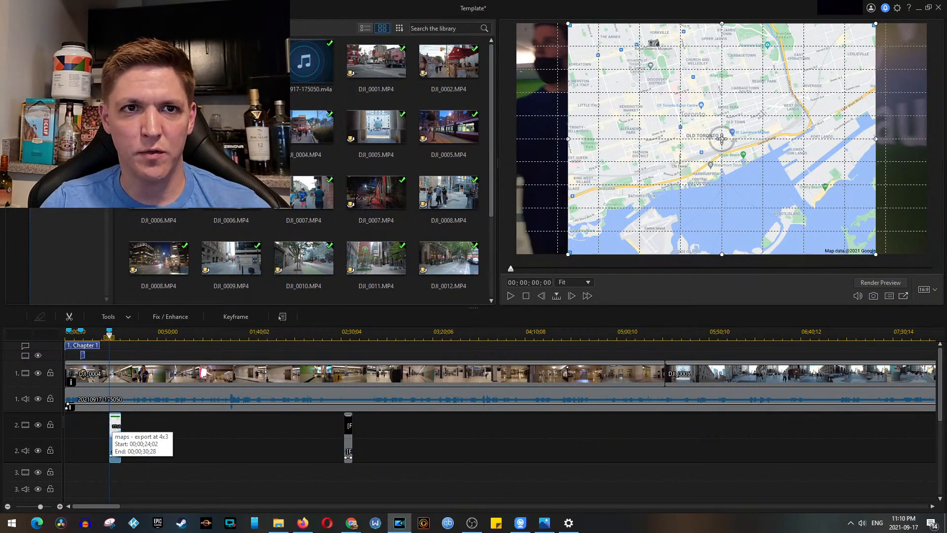
Step: Preview the exported map video and place SnapShot.jpg directly after the map clip on video track 2
{"action": "double_click", "coordinate": [2, 308]}
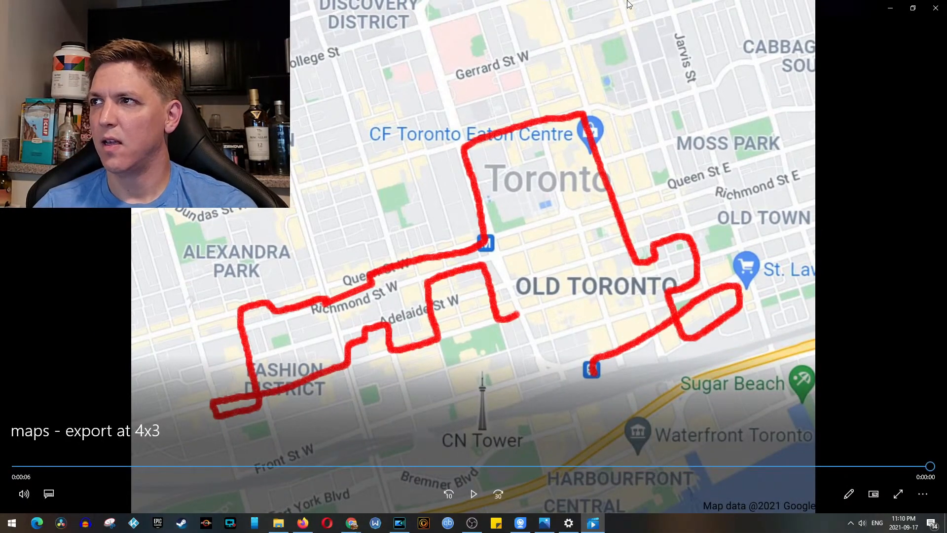
{"action": "left_click", "coordinate": [936, 8]}
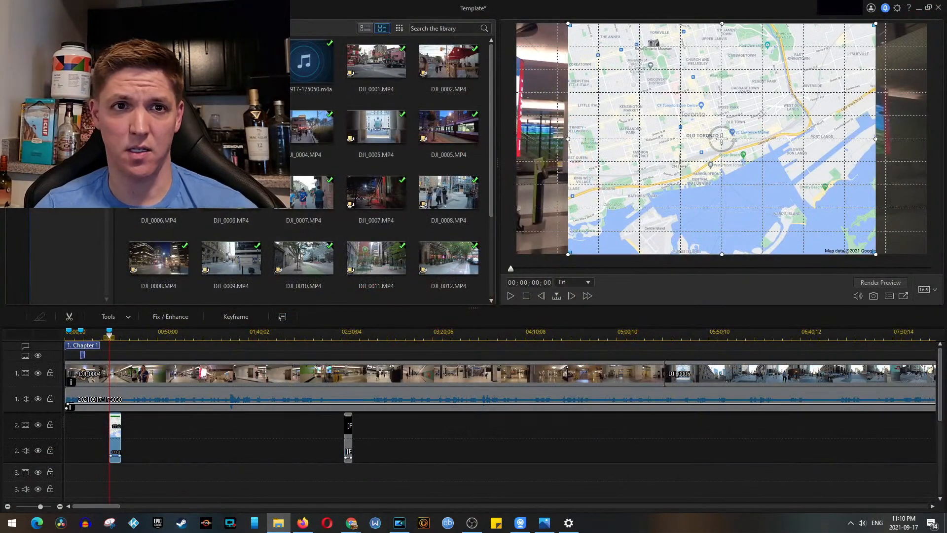
{"action": "left_click_drag", "start_coordinate": [139, 430], "coordinate": [95, 427]}
{"action": "scroll", "coordinate": [170, 430], "scroll_direction": "up", "scroll_amount": 2}
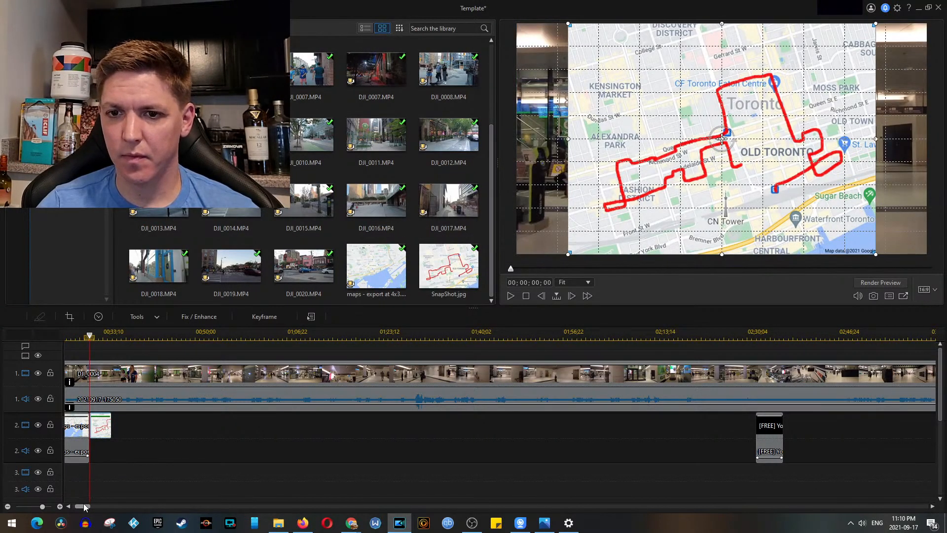
Step: Play back the map clip and snapshot overlay from 00;00;22;26
{"action": "left_click_drag", "start_coordinate": [85, 507], "coordinate": [72, 502]}
{"action": "left_click", "coordinate": [192, 335]}
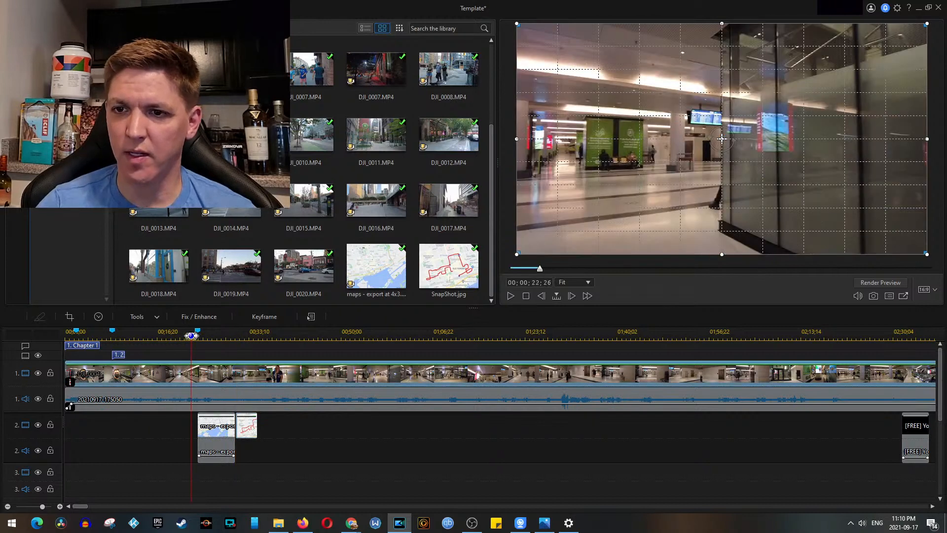
{"action": "key", "text": "space"}
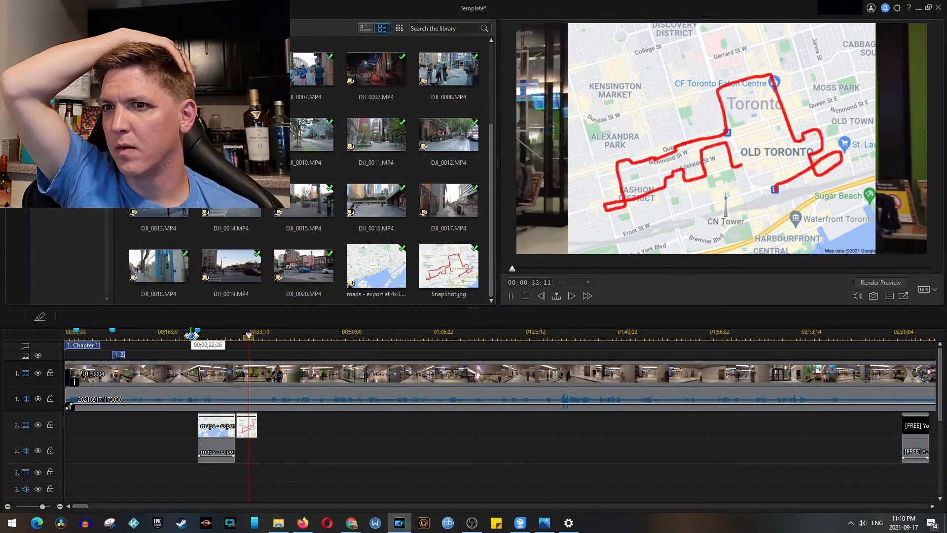
{"action": "key", "text": "space"}
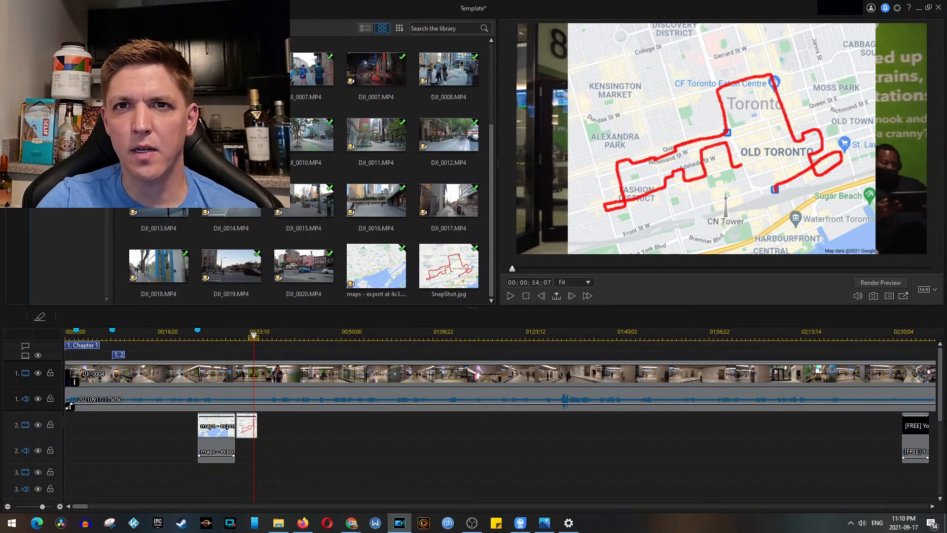
Step: Apply the Fade transition to the end of the route snapshot and the start of the map clip on track 2
{"action": "key", "text": "F8"}
{"action": "left_click", "coordinate": [387, 70]}
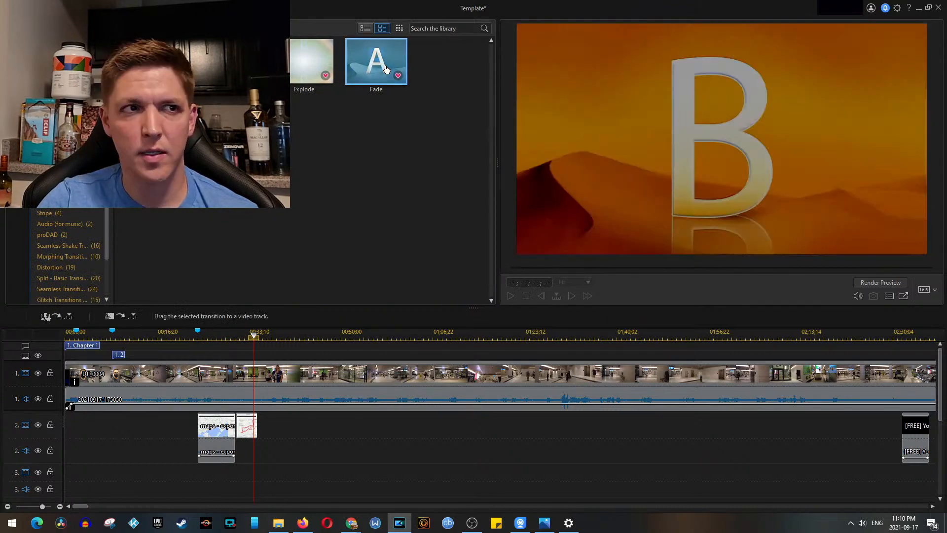
{"action": "left_click_drag", "start_coordinate": [386, 70], "coordinate": [252, 427]}
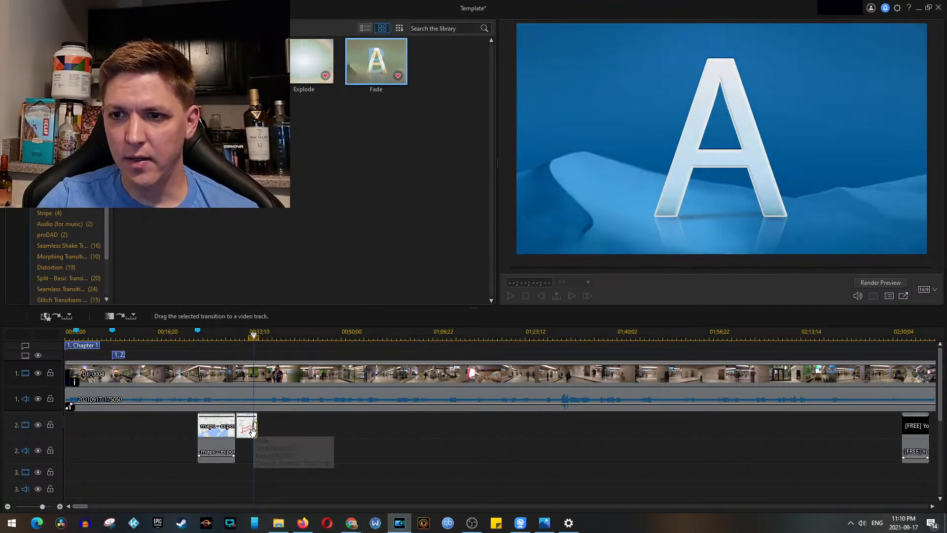
{"action": "left_click", "coordinate": [244, 433]}
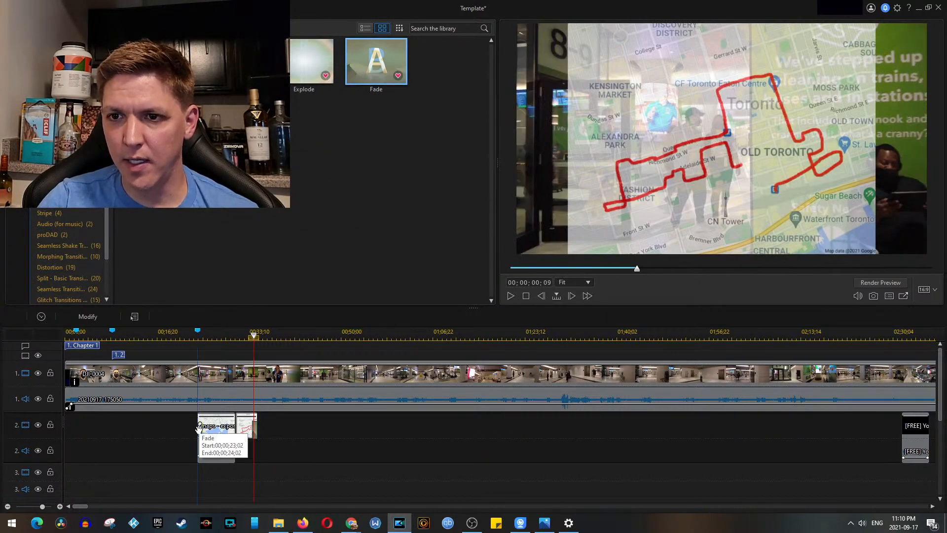
Step: Shrink the route snapshot and the map clip to the same smaller, centred frame in the preview
{"action": "left_click", "coordinate": [244, 433]}
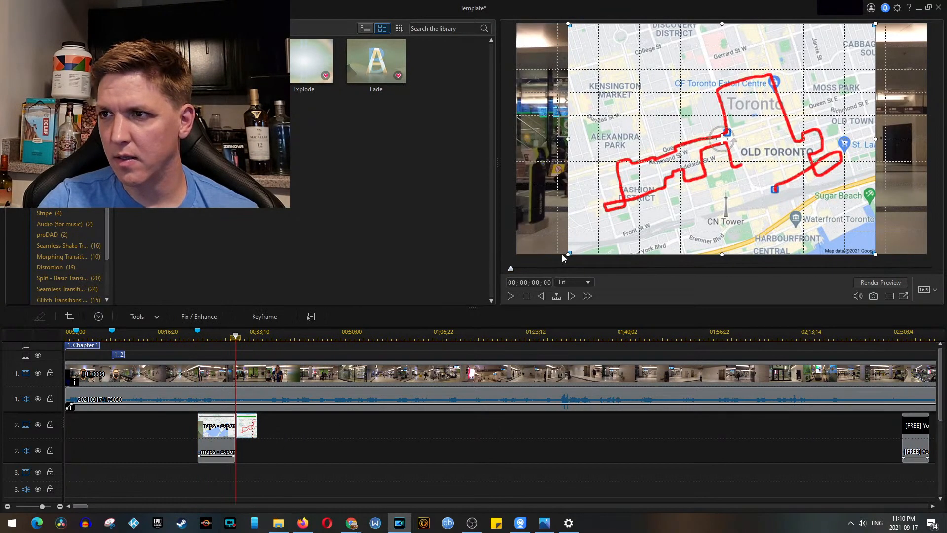
{"action": "left_click", "coordinate": [224, 437]}
{"action": "left_click_drag", "start_coordinate": [568, 254], "coordinate": [598, 231]}
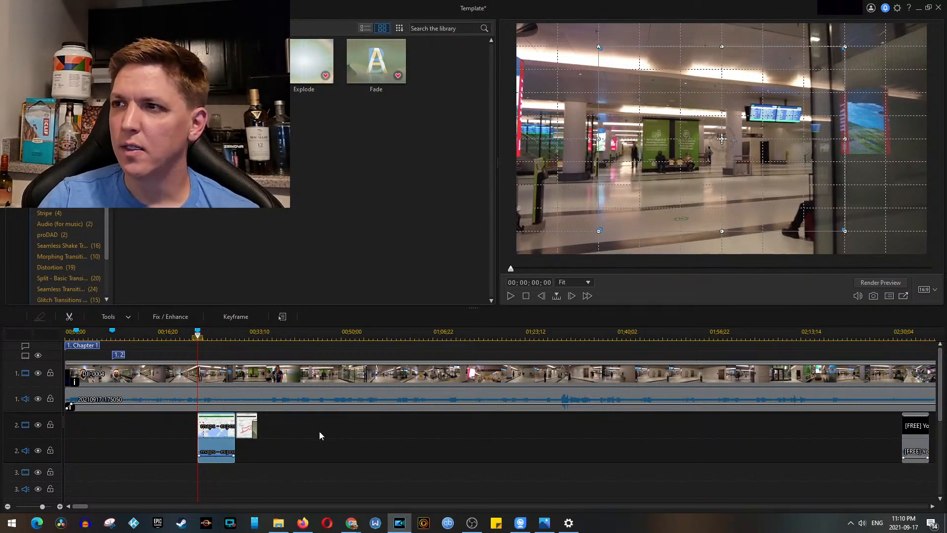
Step: Trim the end of the route snapshot on track 2 to 00;00;33;15
{"action": "scroll", "coordinate": [320, 435], "scroll_direction": "up", "scroll_amount": 3}
{"action": "left_click", "coordinate": [344, 430]}
{"action": "left_click_drag", "start_coordinate": [378, 426], "coordinate": [366, 431]}
{"action": "left_click", "coordinate": [367, 431]}
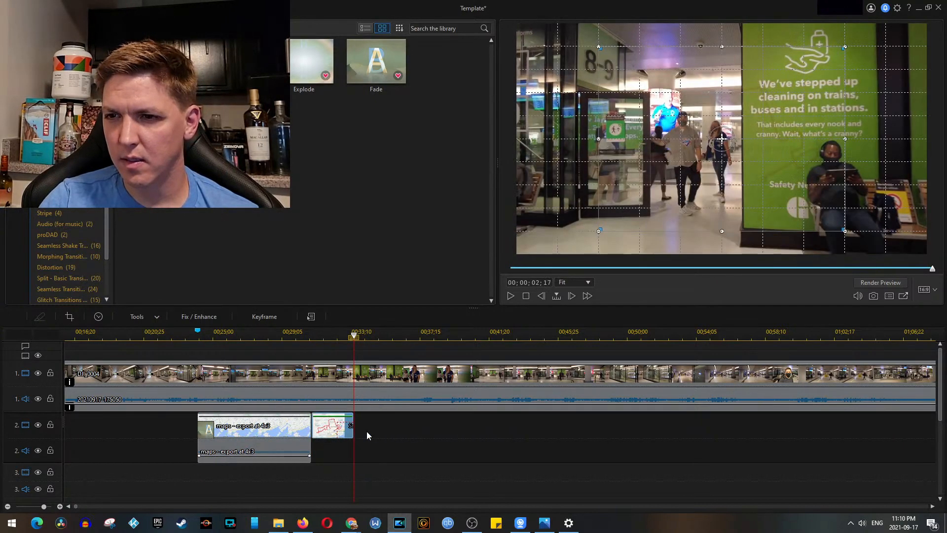
{"action": "left_click", "coordinate": [402, 423]}
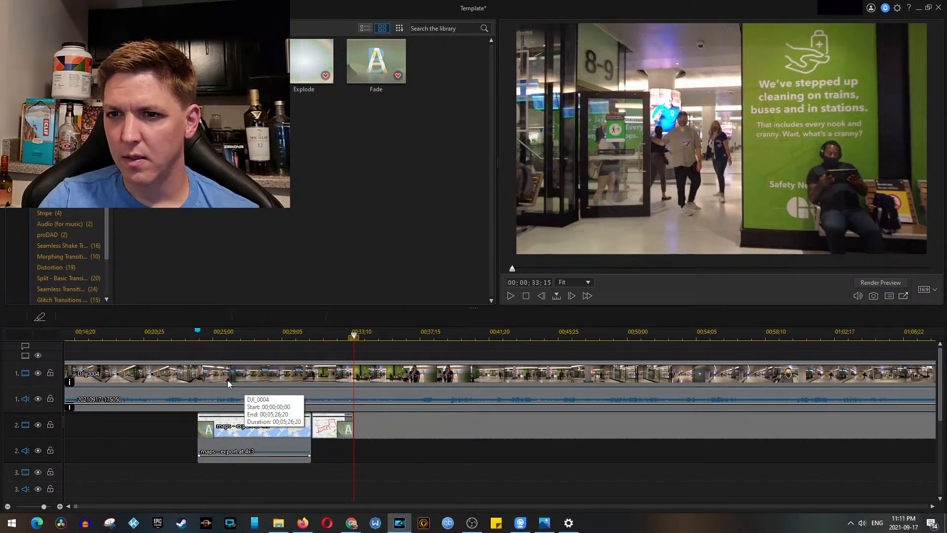
Step: Play back the faded map overlay from just before the 00;00;24;02 marker to past the snapshot's end
{"action": "left_click", "coordinate": [184, 334]}
{"action": "key", "text": "space"}
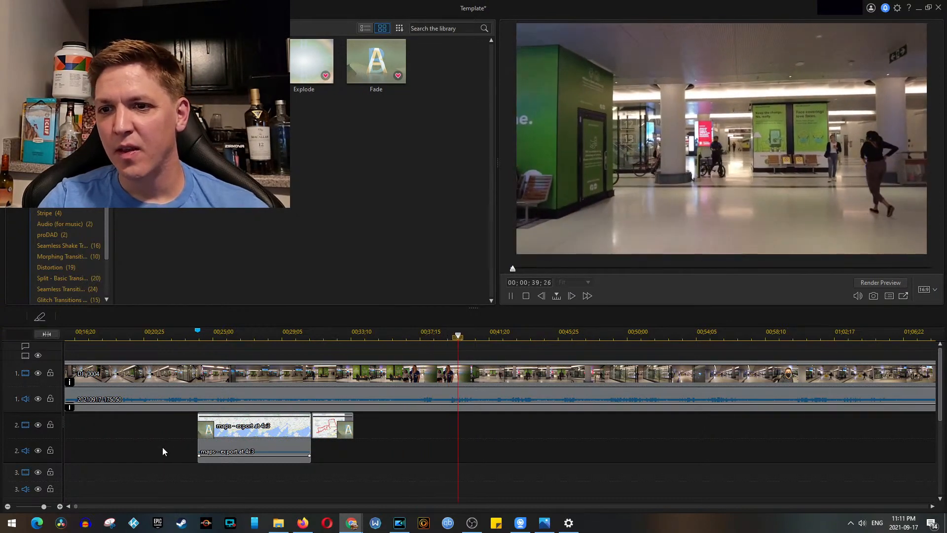
{"action": "left_click", "coordinate": [163, 447]}
{"action": "scroll", "coordinate": [410, 451], "scroll_direction": "down", "scroll_amount": 5}
{"action": "scroll", "coordinate": [425, 456], "scroll_direction": "down", "scroll_amount": 4}
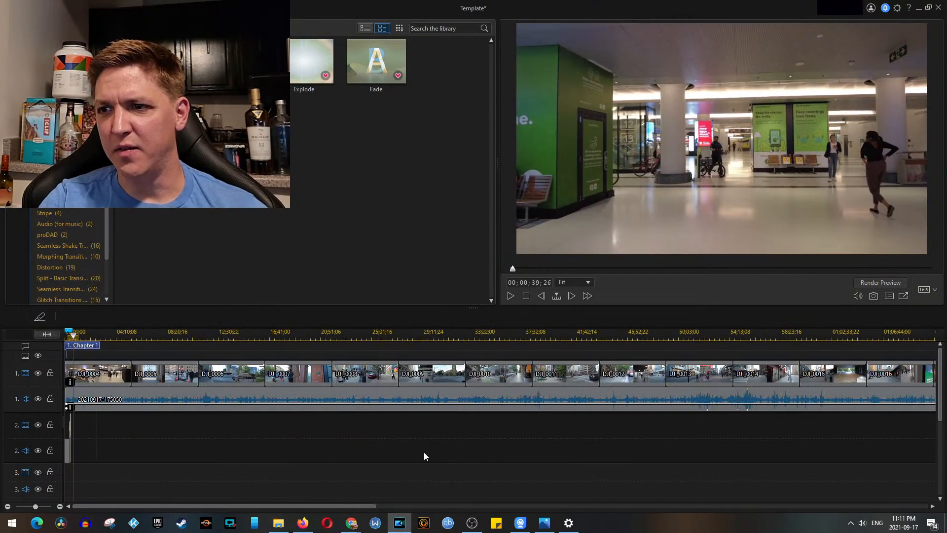
Step: Save the Template project and open the Produce workspace
{"action": "left_click_drag", "start_coordinate": [647, 369], "coordinate": [667, 415]}
{"action": "left_click", "coordinate": [36, 8]}
{"action": "left_click", "coordinate": [60, 94]}
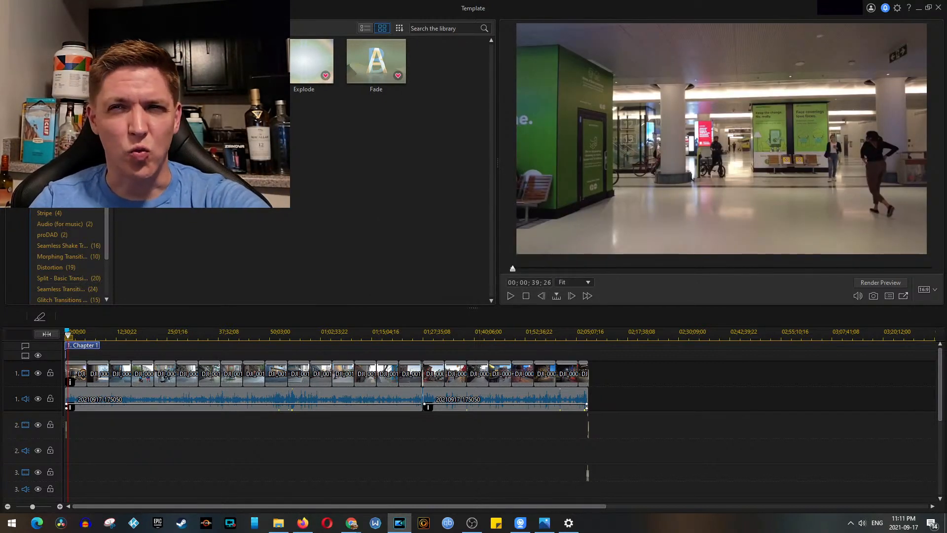
{"action": "left_click", "coordinate": [35, 8]}
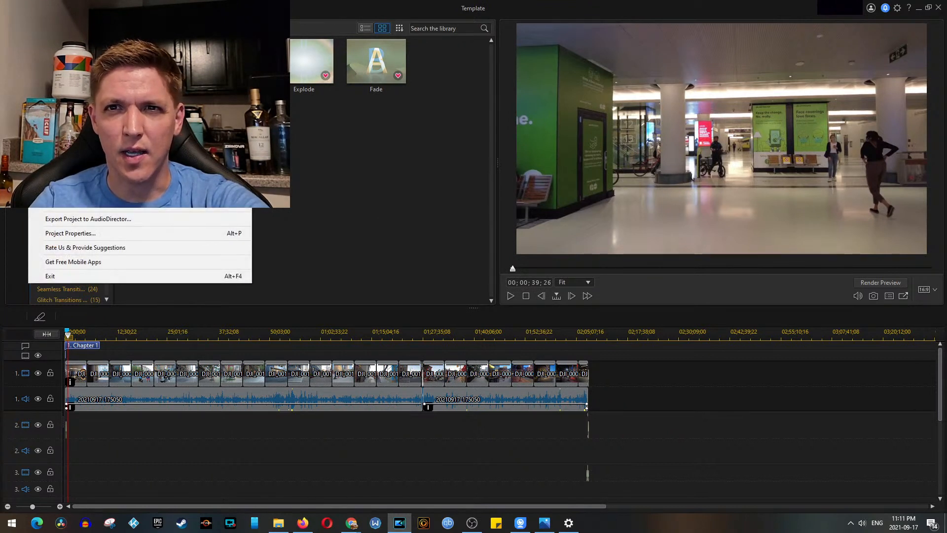
{"action": "left_click", "coordinate": [59, 184]}
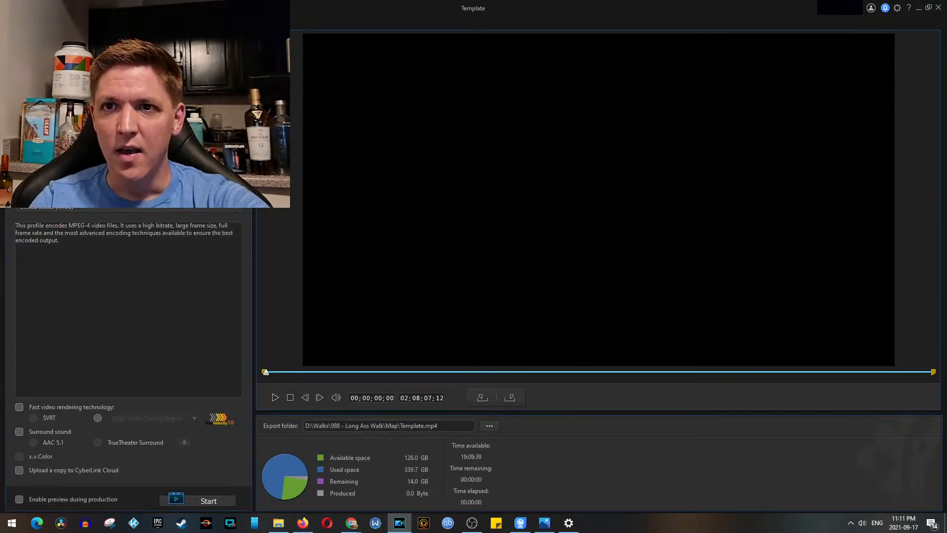
Step: Examine the frame size, bitrate and frame rate details of DJI_0005.MP4 in the Videos\Cam 1 folder
{"action": "left_click", "coordinate": [278, 524]}
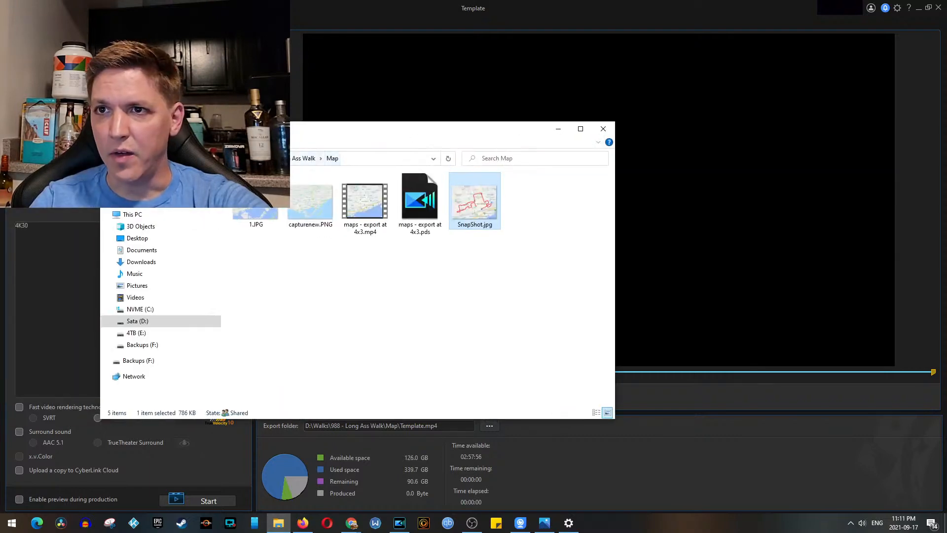
{"action": "left_click", "coordinate": [287, 158]}
{"action": "double_click", "coordinate": [260, 211]}
{"action": "double_click", "coordinate": [262, 200]}
{"action": "left_click", "coordinate": [317, 213]}
{"action": "key", "text": "Menu"}
{"action": "left_click", "coordinate": [358, 428]}
{"action": "left_click", "coordinate": [361, 233]}
{"action": "left_click", "coordinate": [383, 233]}
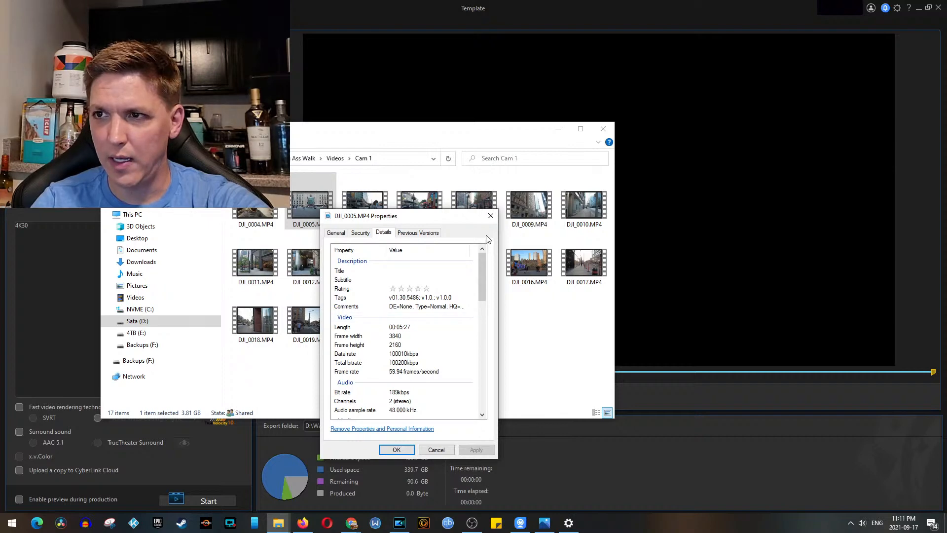
{"action": "left_click", "coordinate": [491, 217]}
{"action": "left_click", "coordinate": [558, 128]}
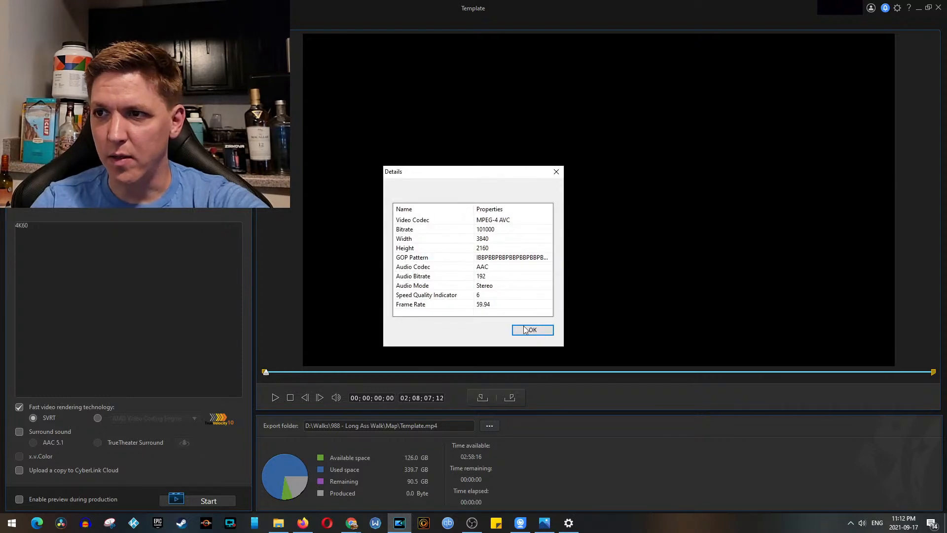
Step: Close the 4K60 profile details and set the export file to Long Ass Walk.mp4 in the 988 - Long Ass Walk folder
{"action": "left_click", "coordinate": [542, 329]}
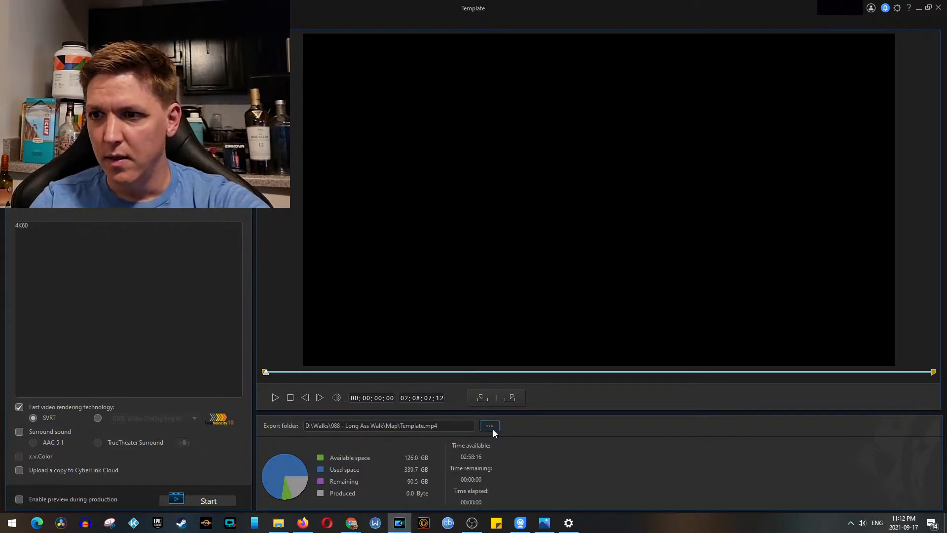
{"action": "left_click", "coordinate": [490, 426]}
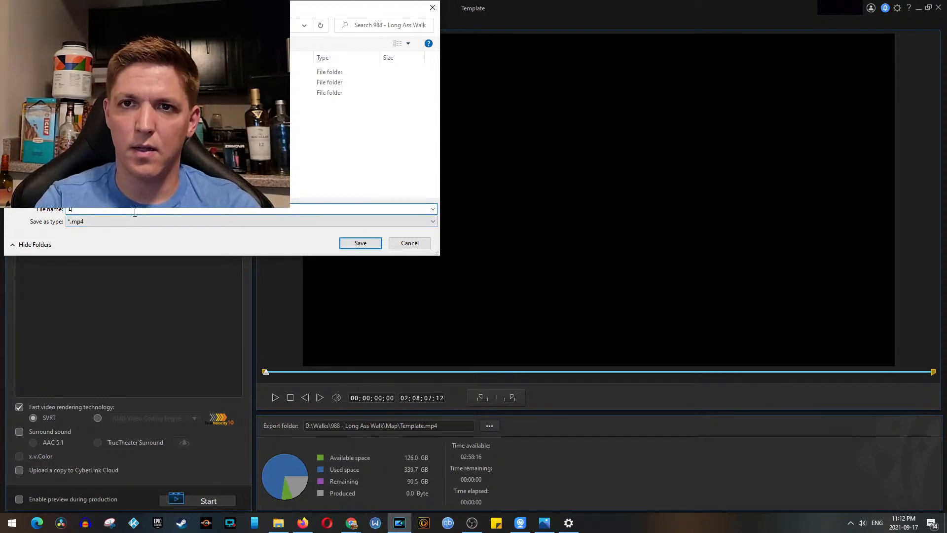
{"action": "type", "text": "Long Ass Walk"}
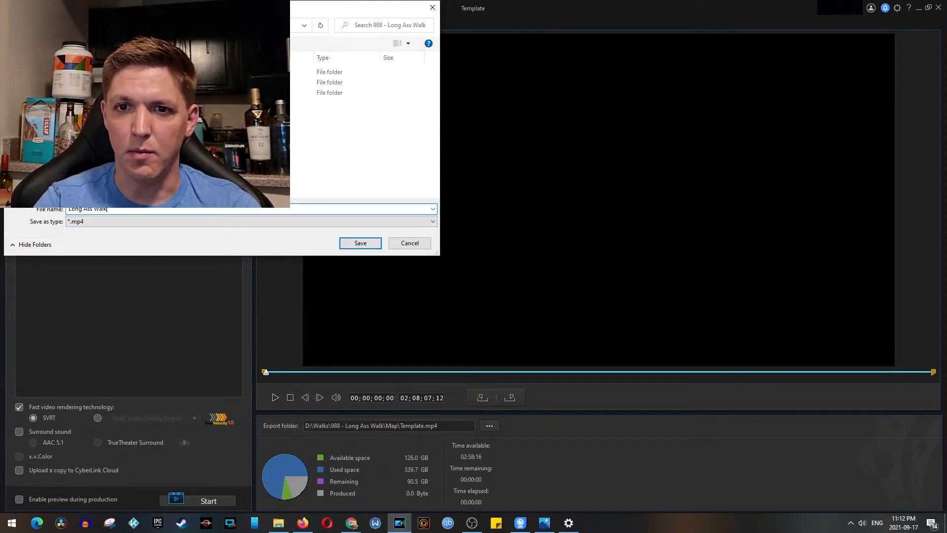
{"action": "left_click", "coordinate": [360, 243]}
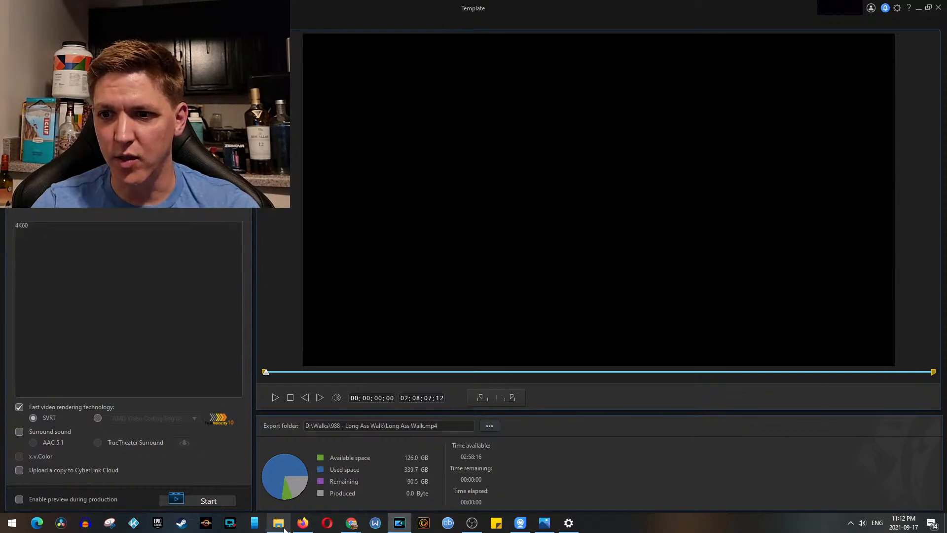
Step: Check the free space in the properties of the Sata (D:) drive
{"action": "left_click", "coordinate": [278, 523]}
{"action": "right_click", "coordinate": [184, 324]}
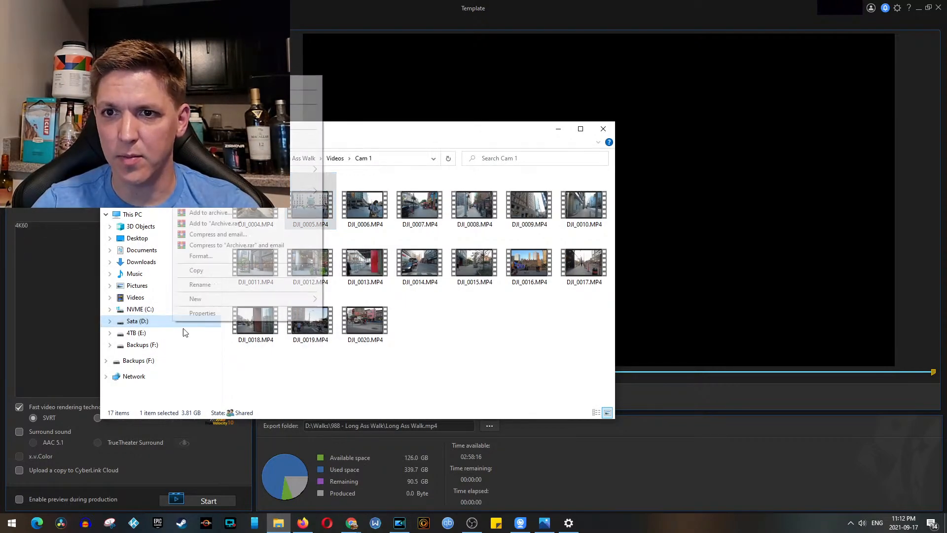
{"action": "left_click", "coordinate": [256, 314]}
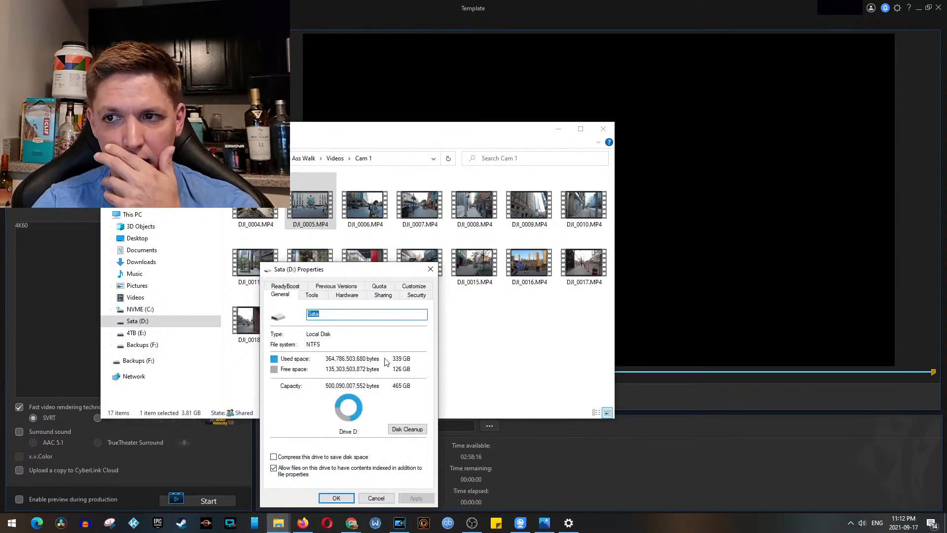
{"action": "left_click", "coordinate": [430, 270]}
{"action": "left_click", "coordinate": [559, 129]}
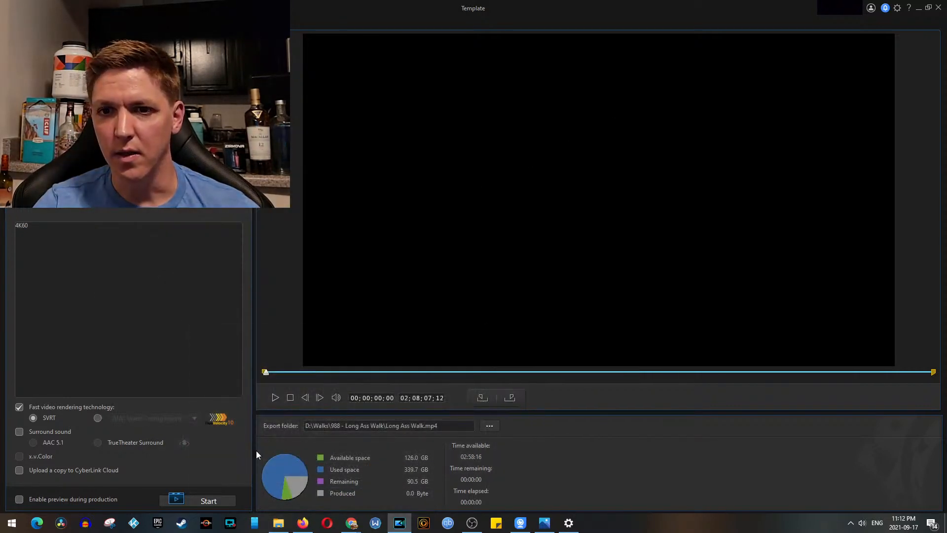
Step: Start producing Long Ass Walk.mp4 and minimize the editor while it renders
{"action": "left_click", "coordinate": [217, 501]}
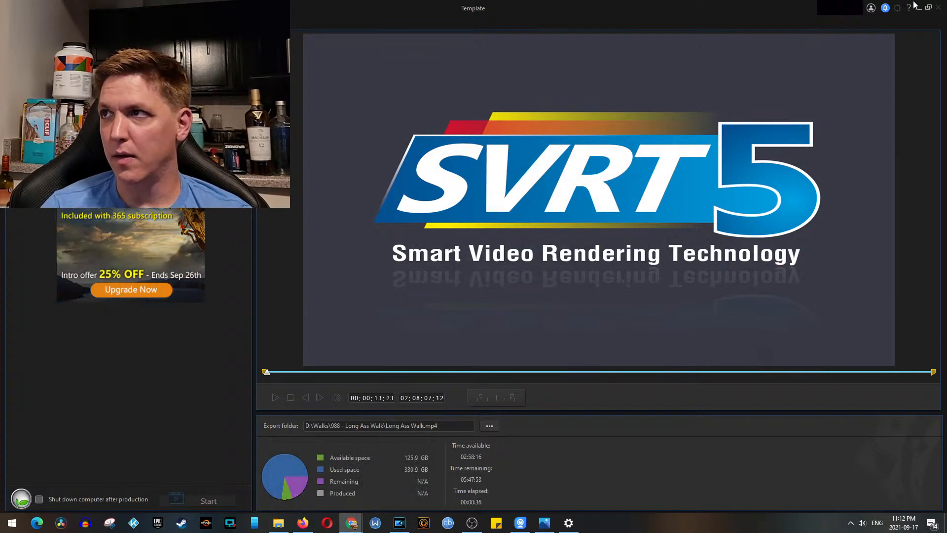
{"action": "left_click", "coordinate": [919, 9]}
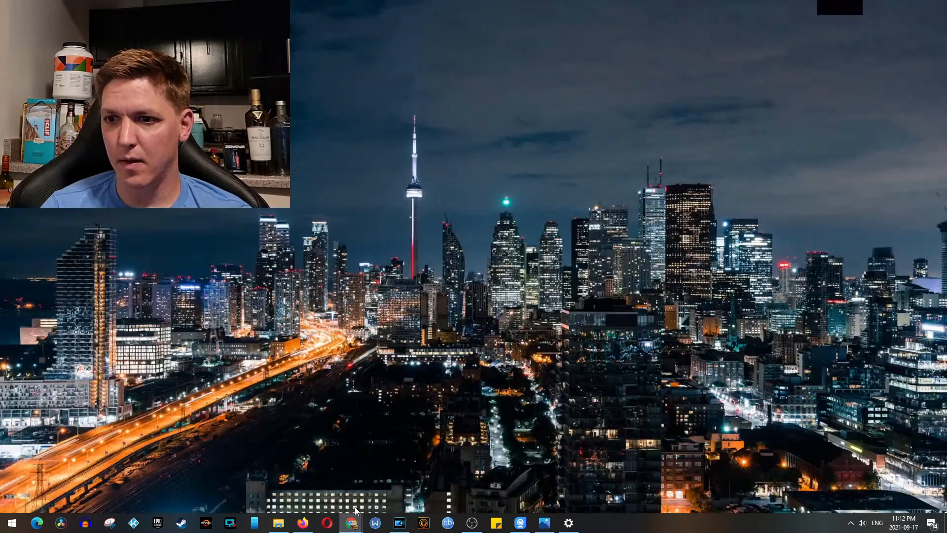
Step: Switch to Firefox, widen its window and search YouTube for "johnny stumbles"
{"action": "left_click", "coordinate": [303, 522]}
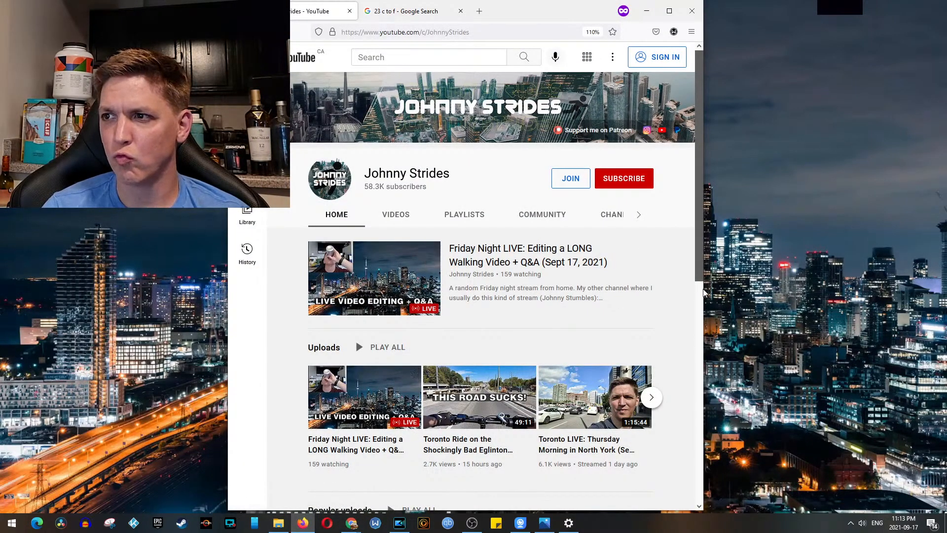
{"action": "left_click_drag", "start_coordinate": [707, 304], "coordinate": [879, 304]}
{"action": "left_click", "coordinate": [495, 64]}
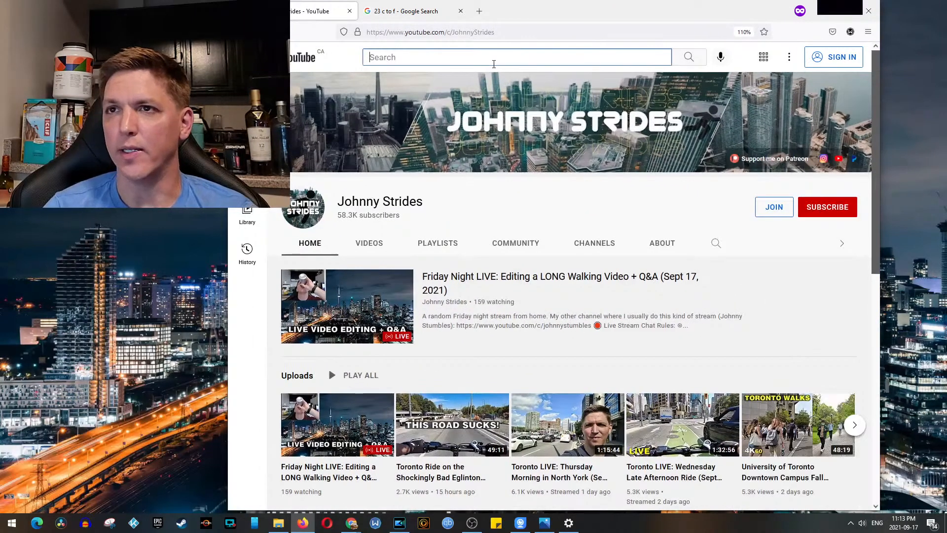
{"action": "type", "text": "johnny stumbles"}
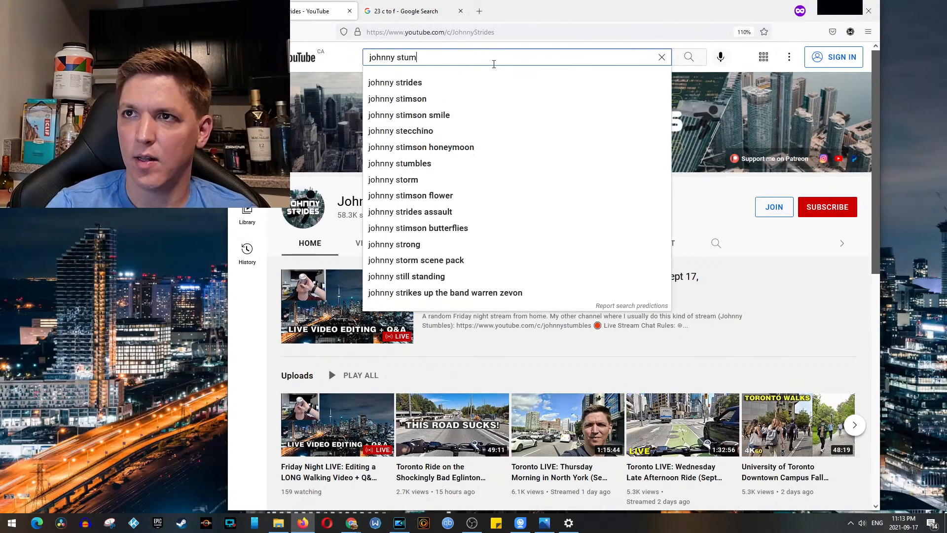
{"action": "key", "text": "Return"}
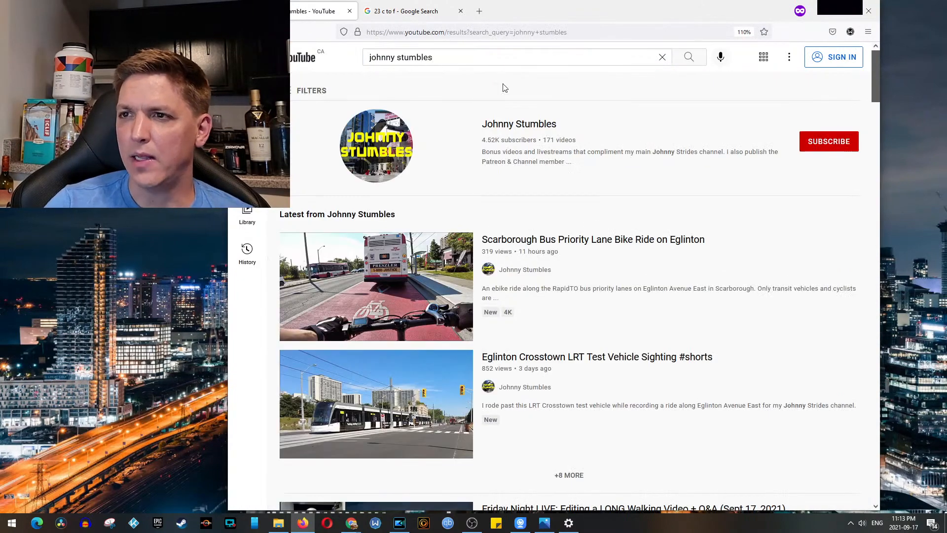
Step: Switch to PowerDirector to check the remaining production time, and minimize it again
{"action": "left_click", "coordinate": [401, 524]}
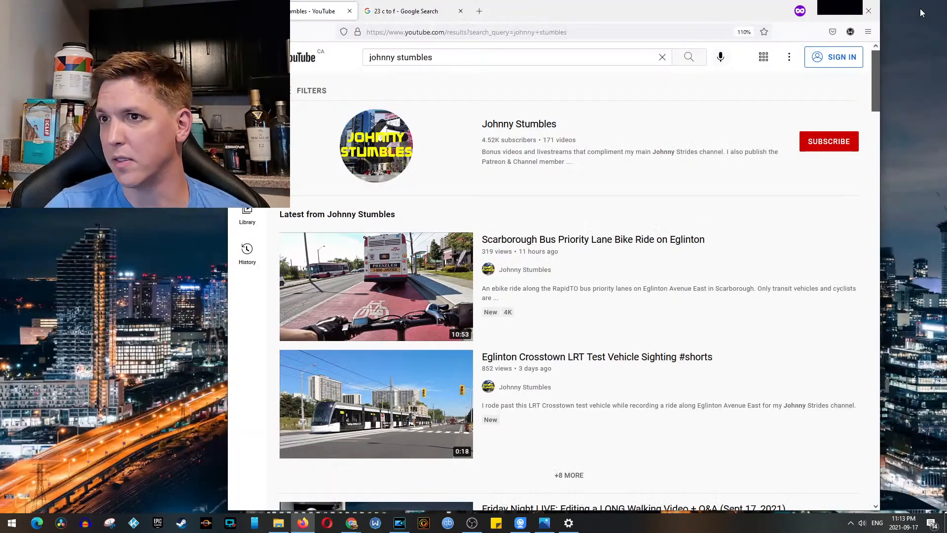
{"action": "left_click", "coordinate": [919, 8]}
Step: Open the video Scarborough Bus Priority Lane Bike Ride on Eglinton, skip the ad and play it full screen
{"action": "left_click", "coordinate": [559, 238]}
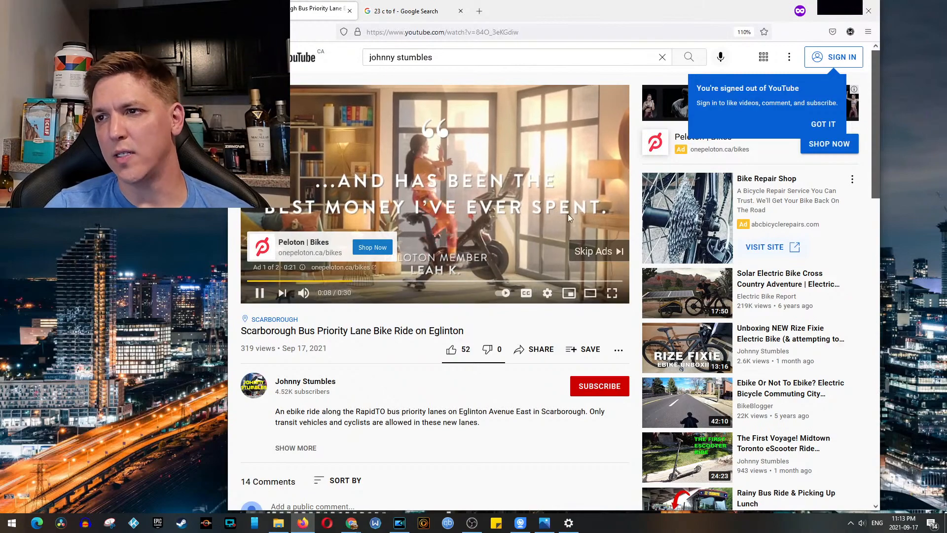
{"action": "left_click", "coordinate": [594, 251]}
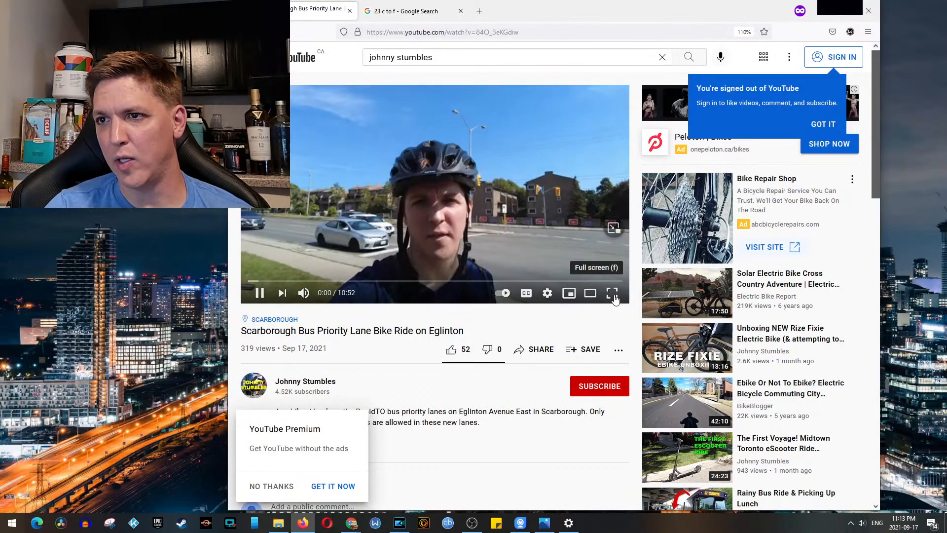
{"action": "left_click", "coordinate": [612, 292]}
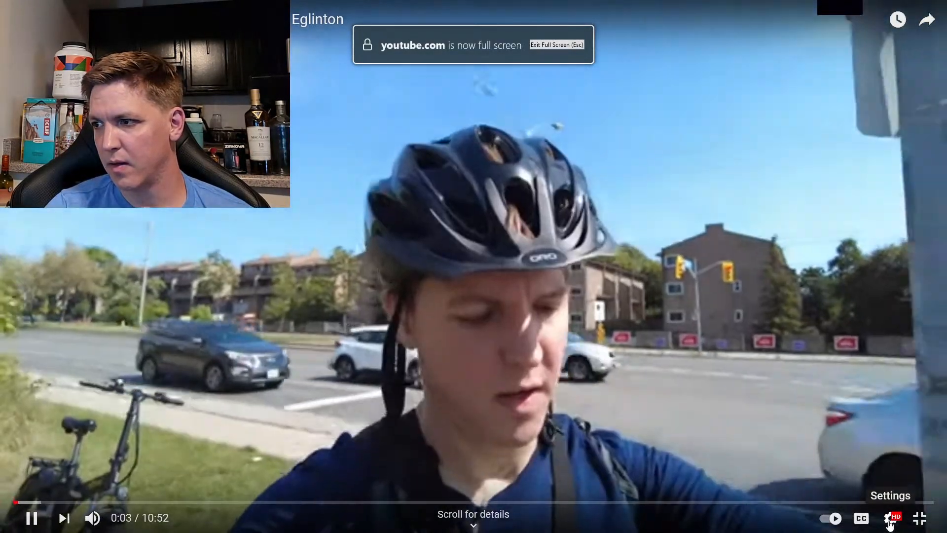
{"action": "left_click", "coordinate": [890, 518]}
{"action": "left_click", "coordinate": [523, 344]}
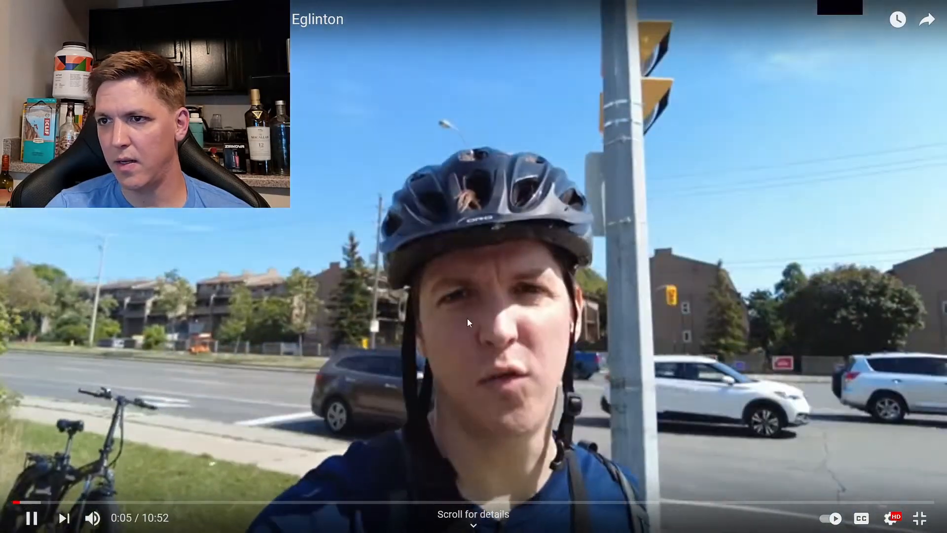